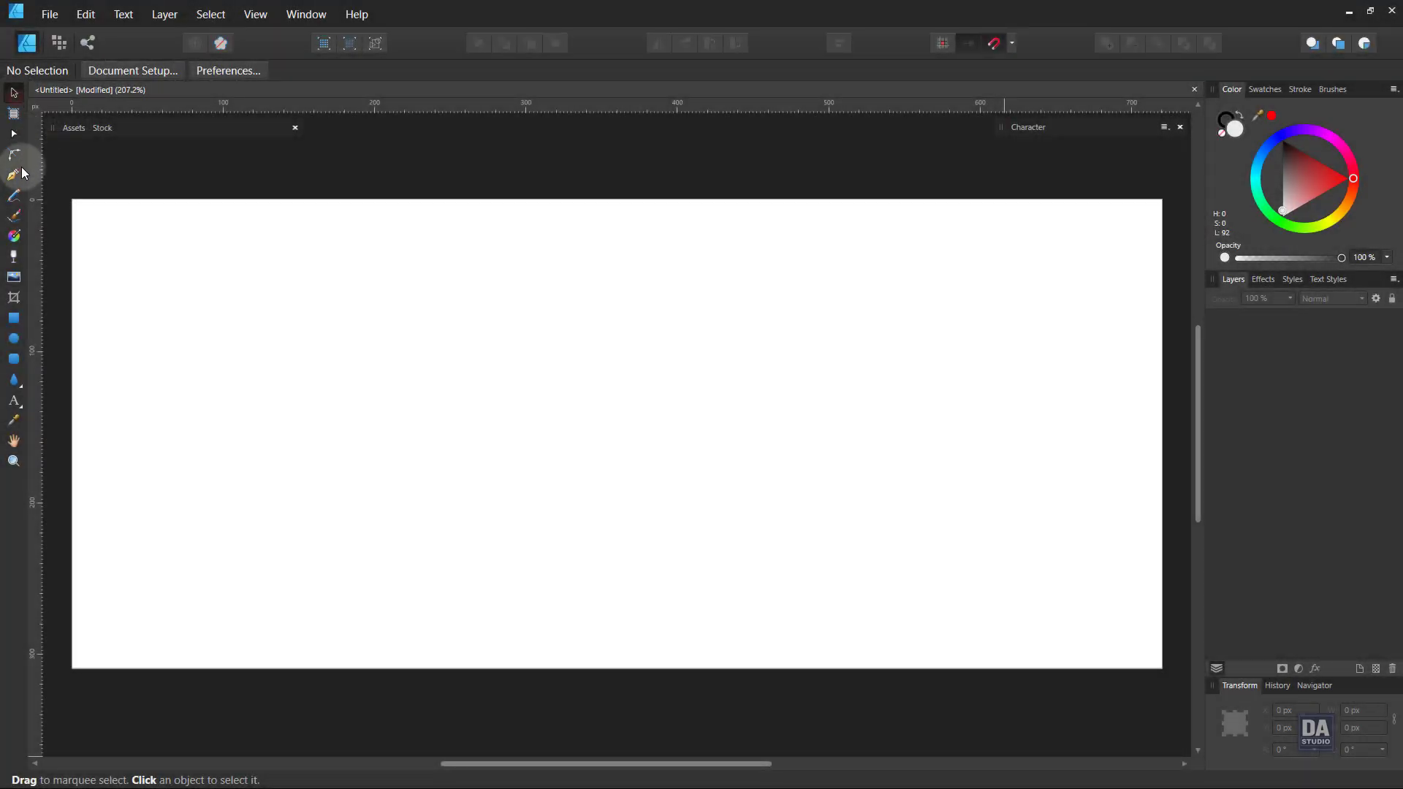
Pen-draw a closed four-point shape across the banner bottom with a slanted top edge, filled light grey
{"action": "left_click", "coordinate": [14, 177]}
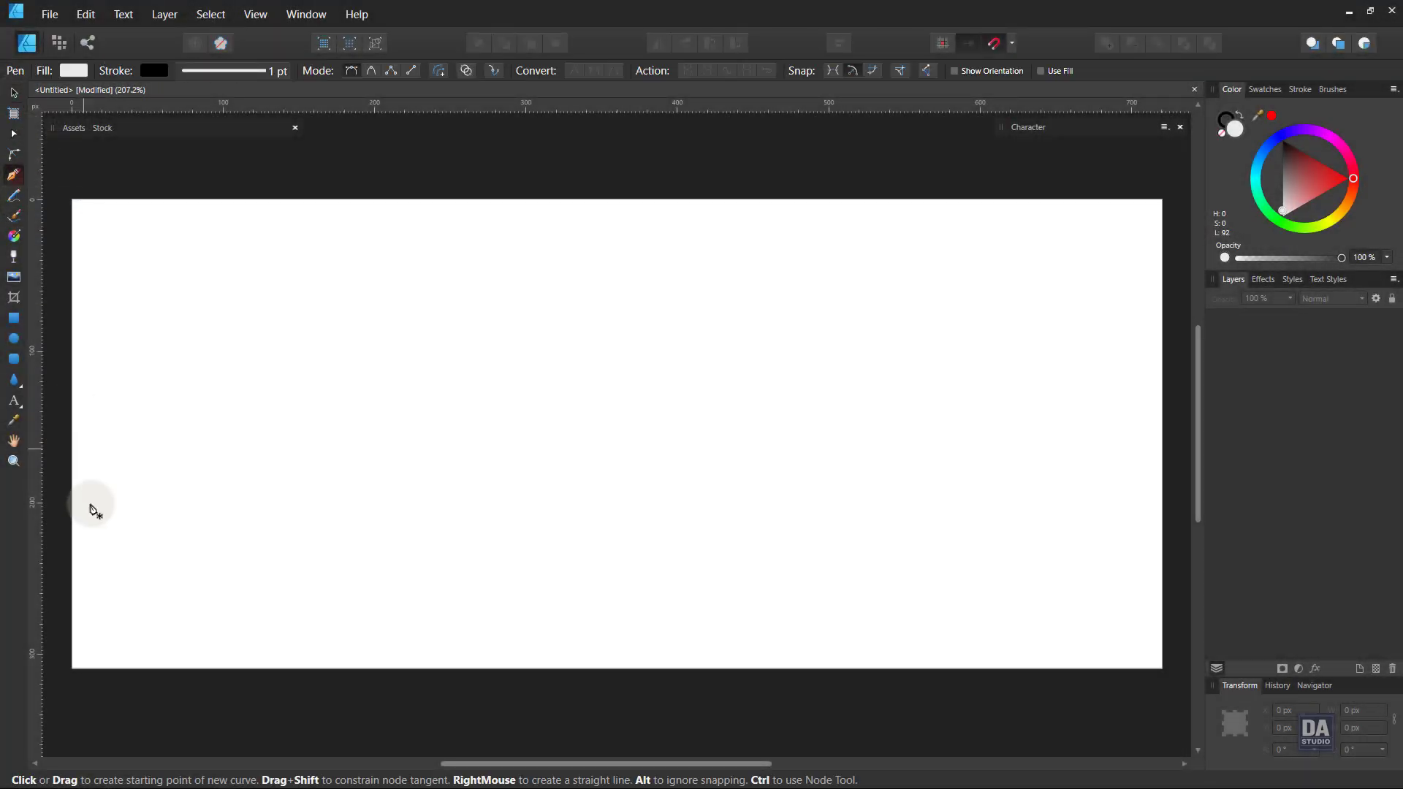
{"action": "left_click", "coordinate": [72, 575]}
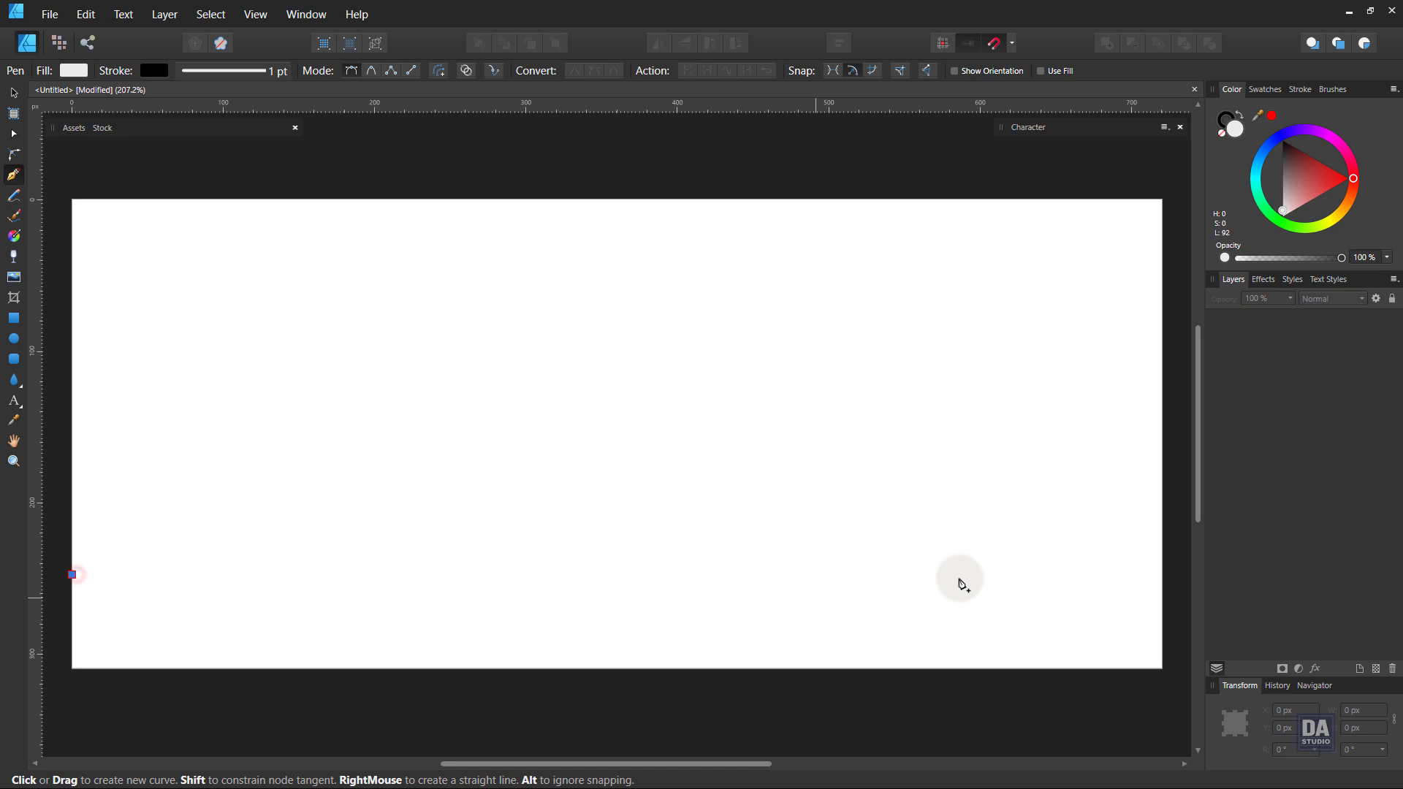
{"action": "left_click", "coordinate": [1160, 479]}
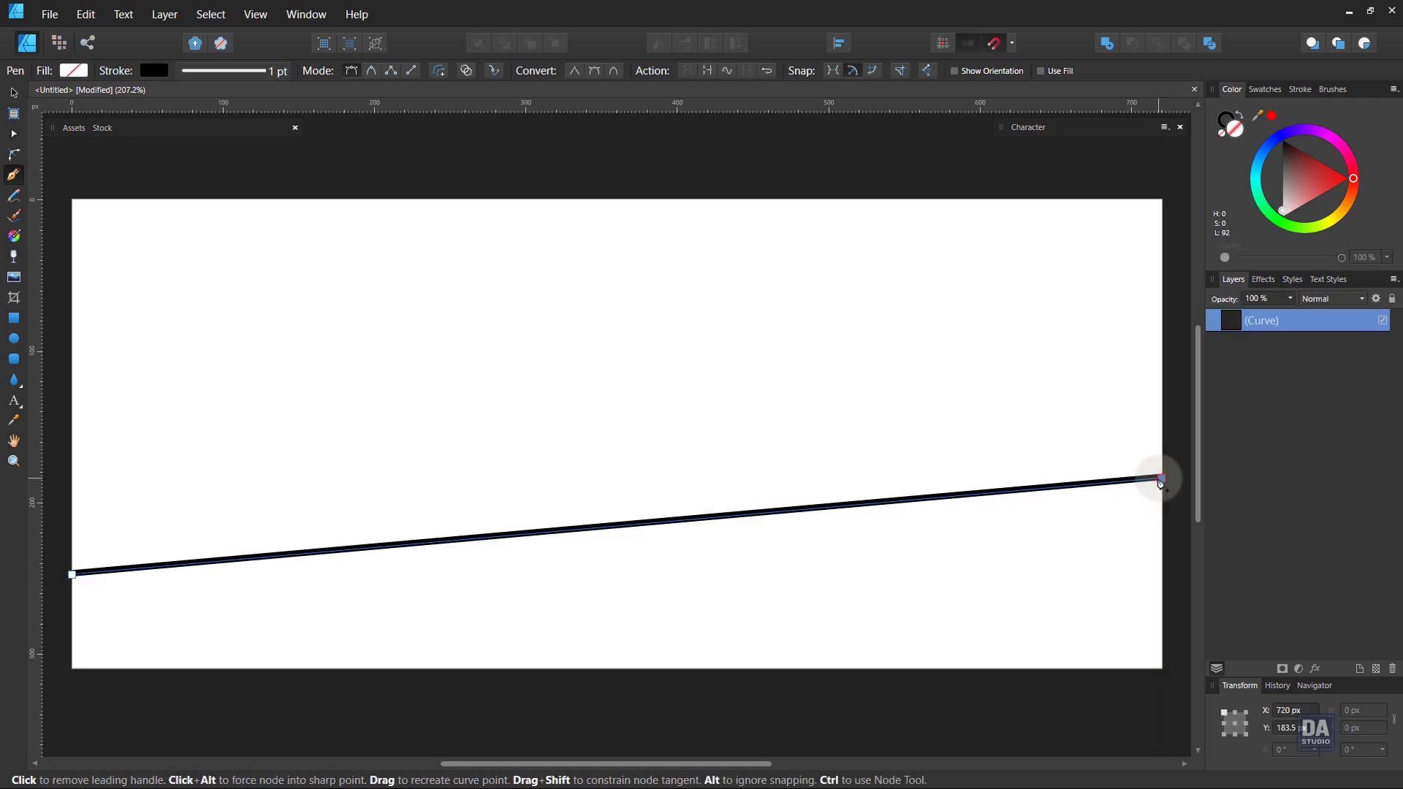
{"action": "left_click", "coordinate": [1161, 669]}
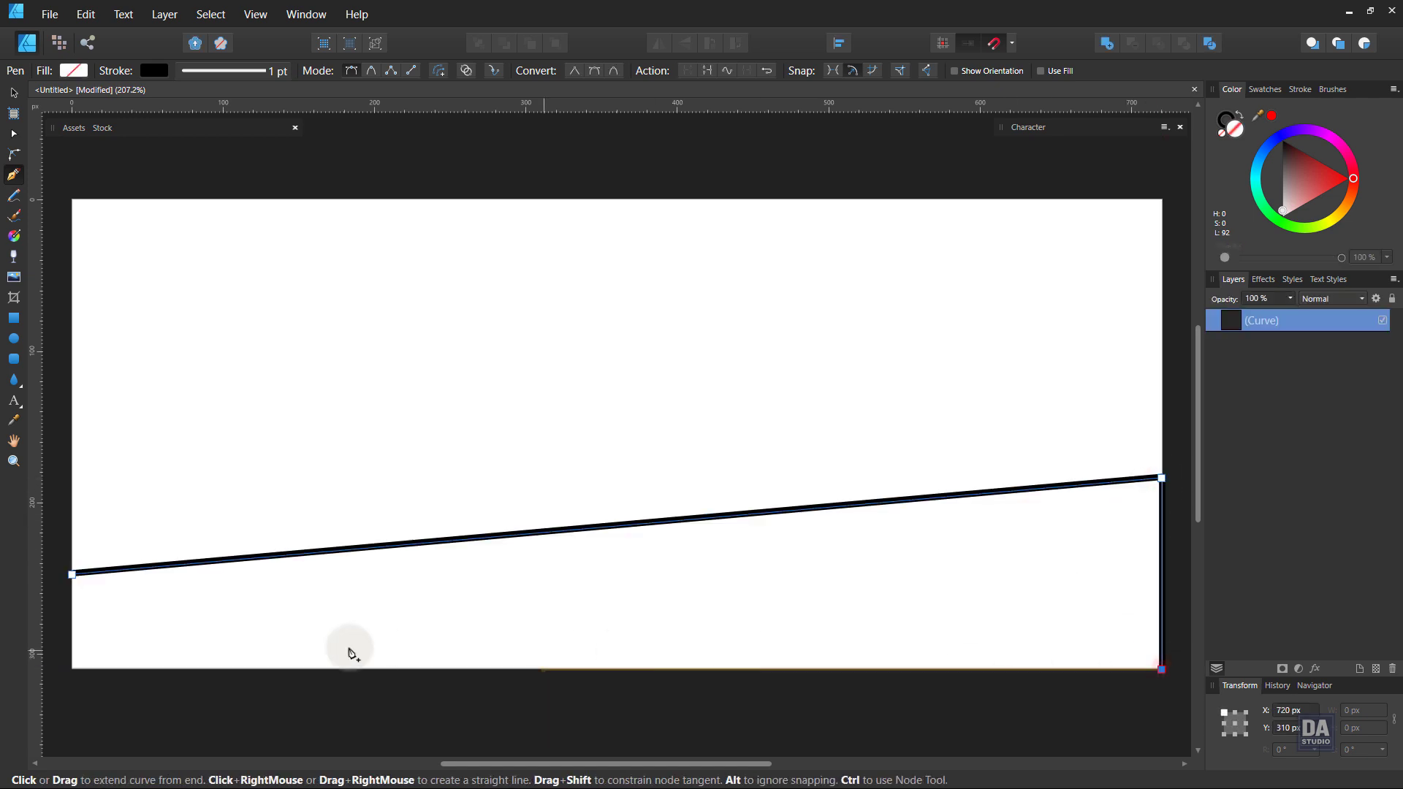
{"action": "left_click", "coordinate": [72, 669]}
{"action": "left_click", "coordinate": [71, 574]}
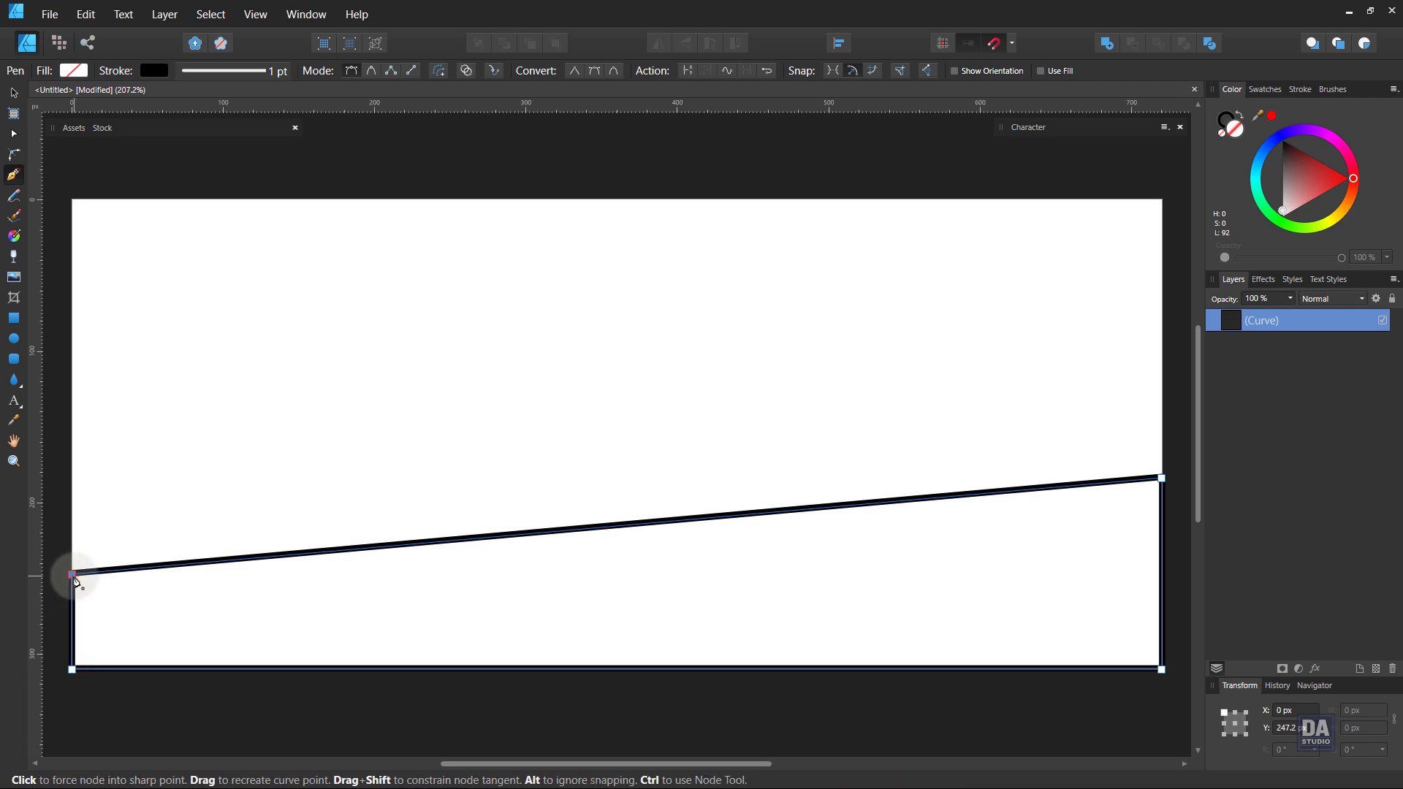
{"action": "left_click", "coordinate": [1282, 205]}
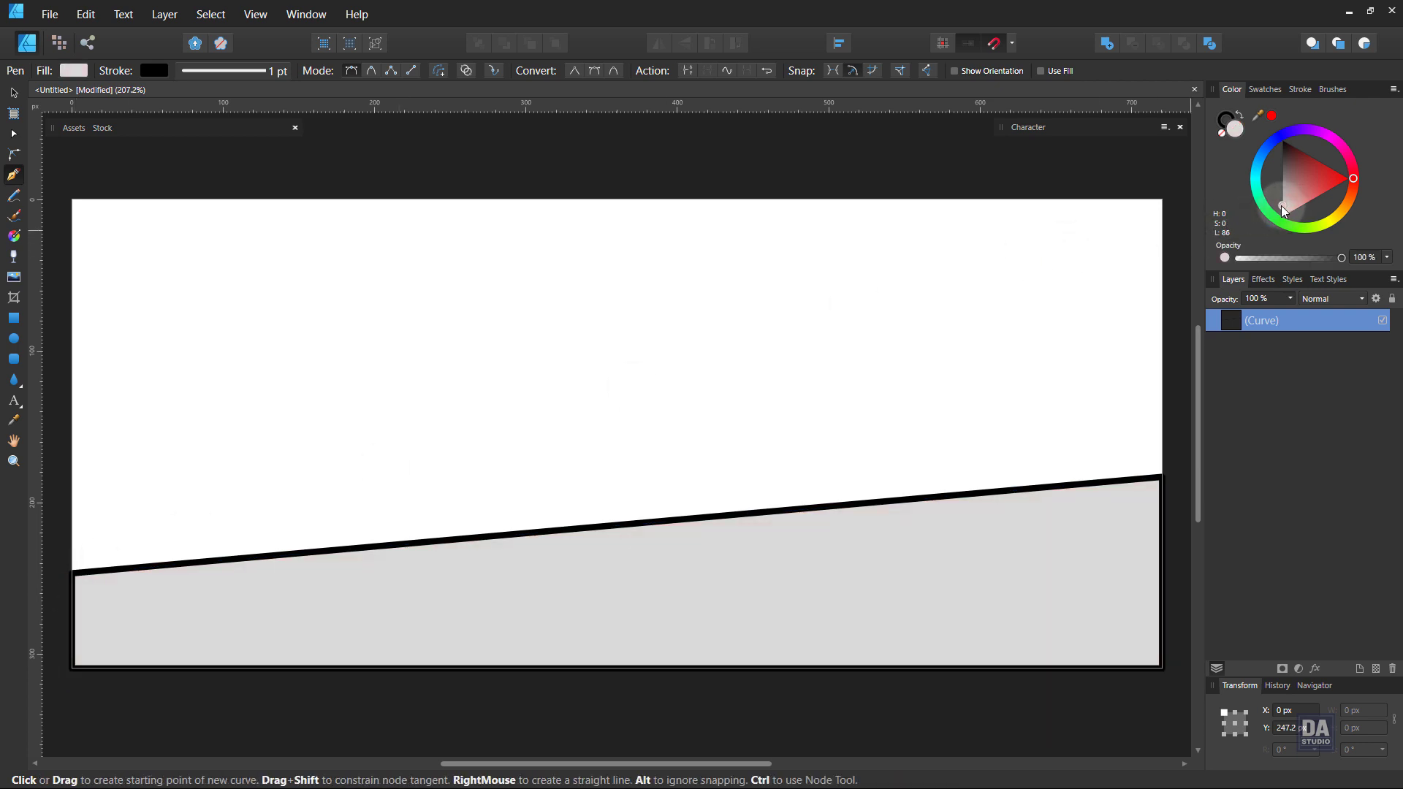
Raise the top-right node and bend the top edge into a wave dipping low, rising toward the right
{"action": "left_click", "coordinate": [13, 134]}
{"action": "left_click", "coordinate": [1162, 479]}
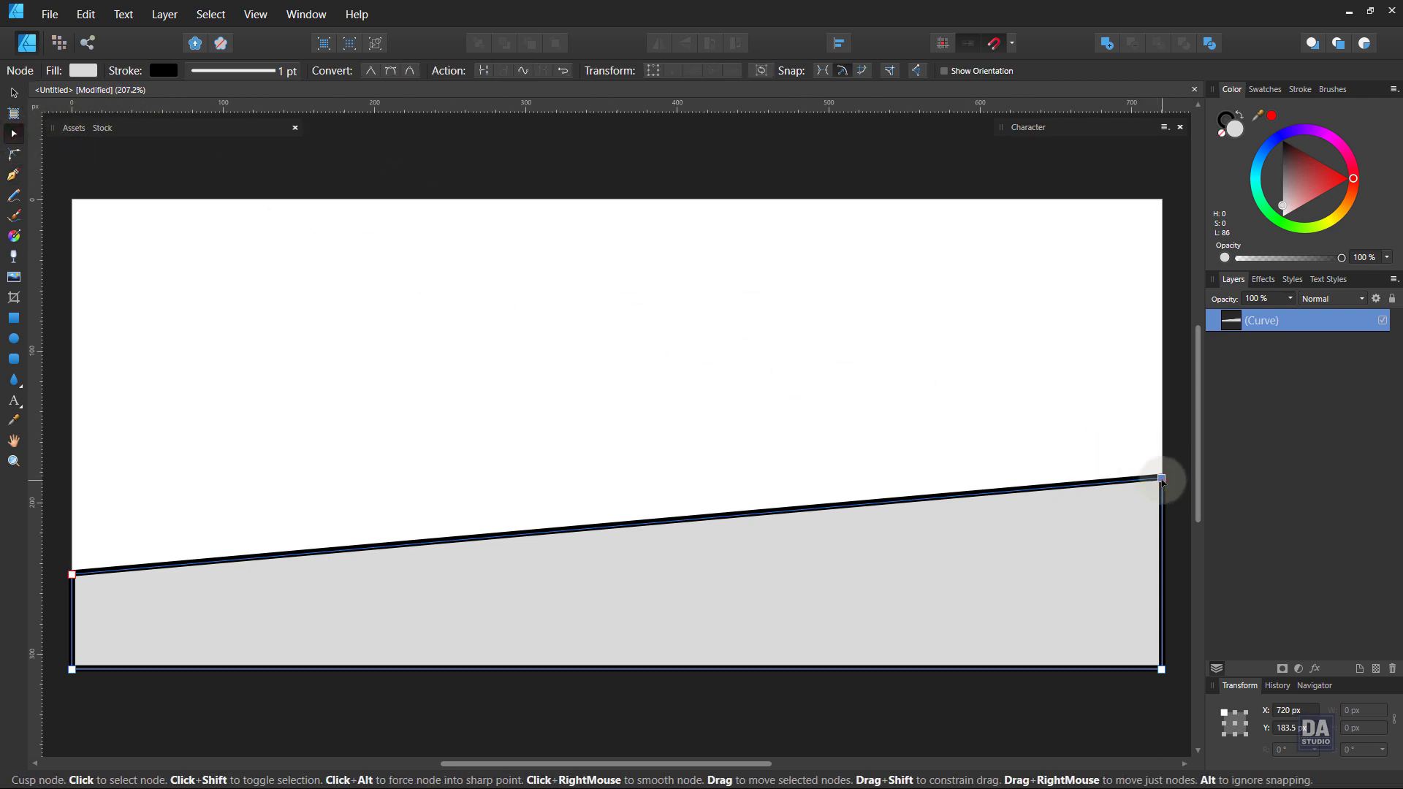
{"action": "left_click_drag", "start_coordinate": [1161, 479], "coordinate": [1161, 434]}
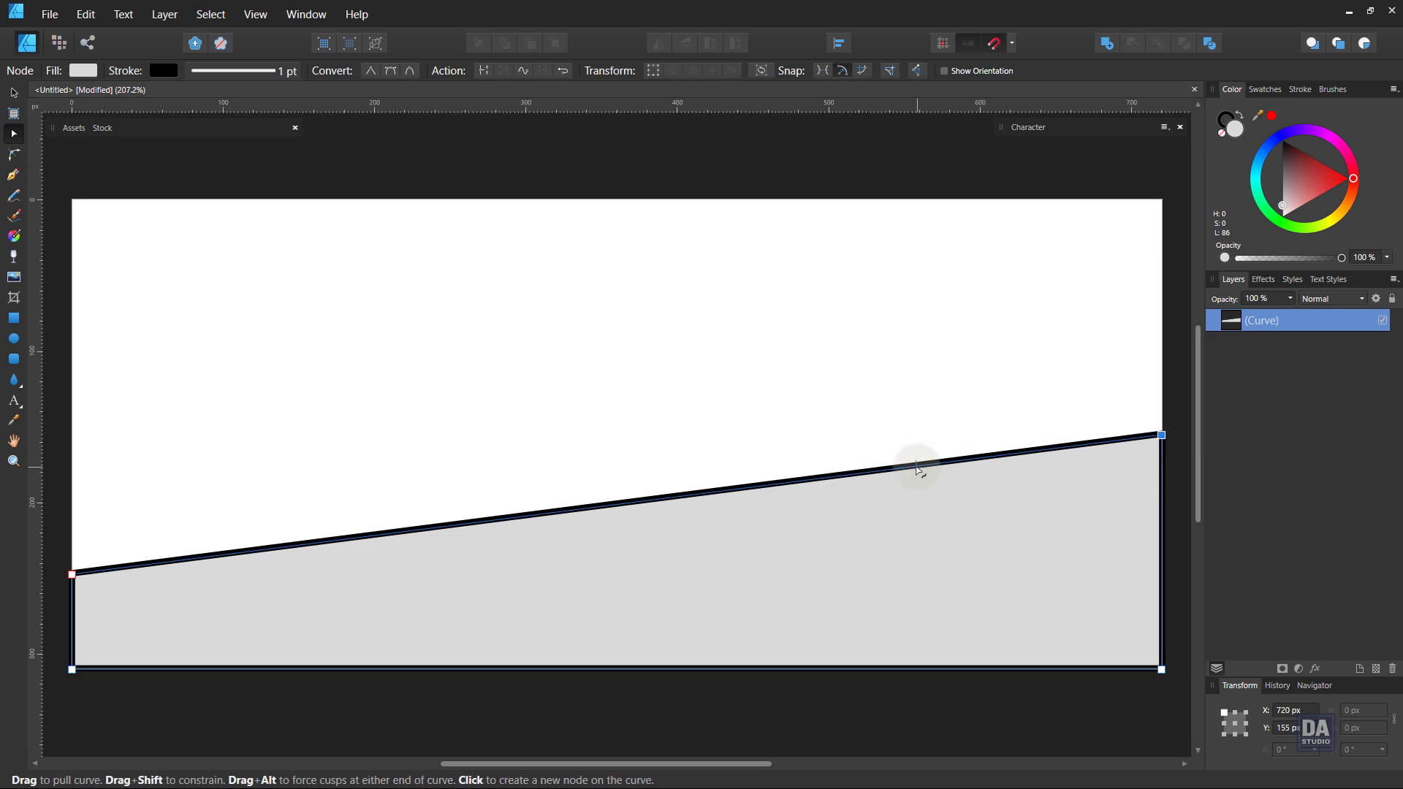
{"action": "left_click_drag", "start_coordinate": [916, 466], "coordinate": [937, 528]}
{"action": "left_click_drag", "start_coordinate": [450, 571], "coordinate": [410, 646]}
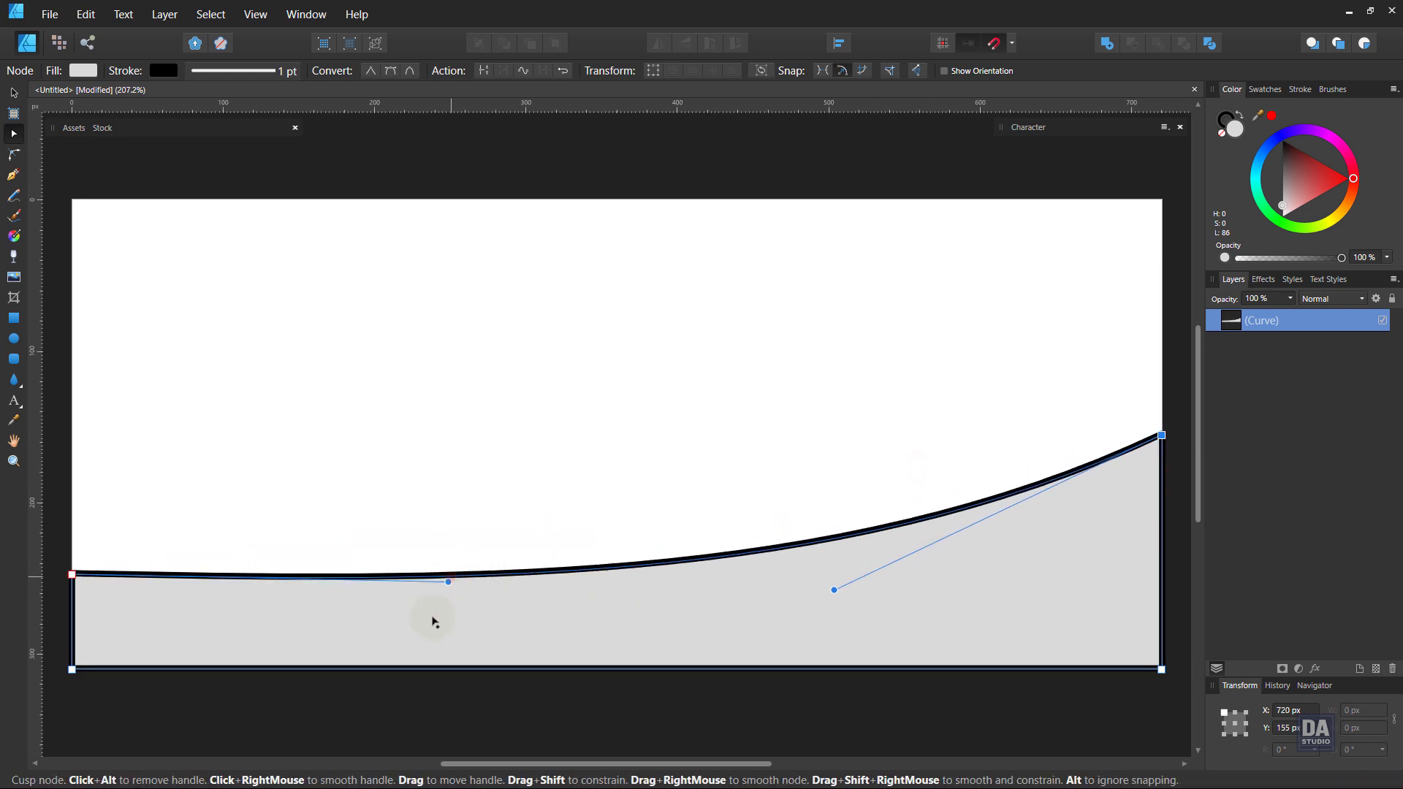
{"action": "left_click_drag", "start_coordinate": [834, 590], "coordinate": [956, 648]}
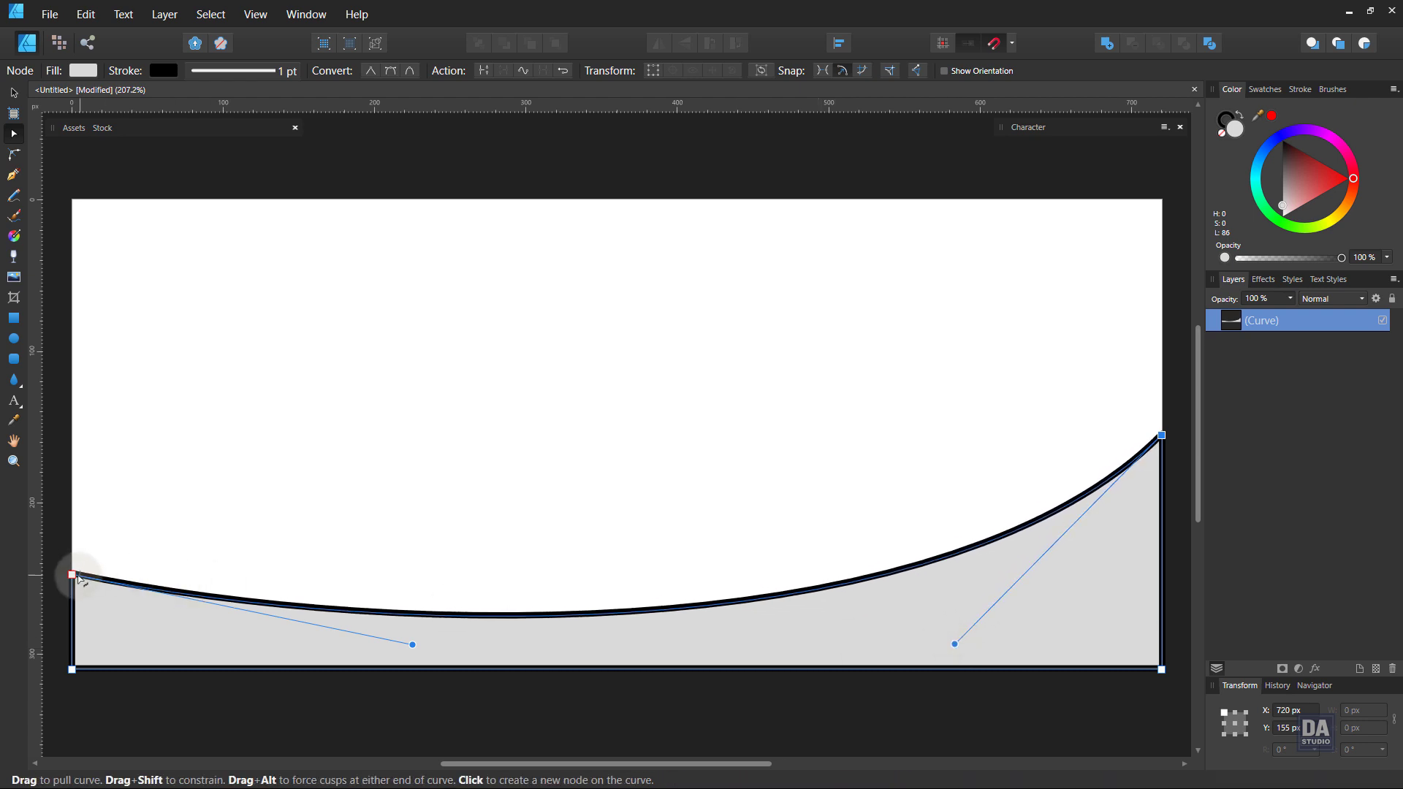
{"action": "left_click_drag", "start_coordinate": [72, 574], "coordinate": [72, 589]}
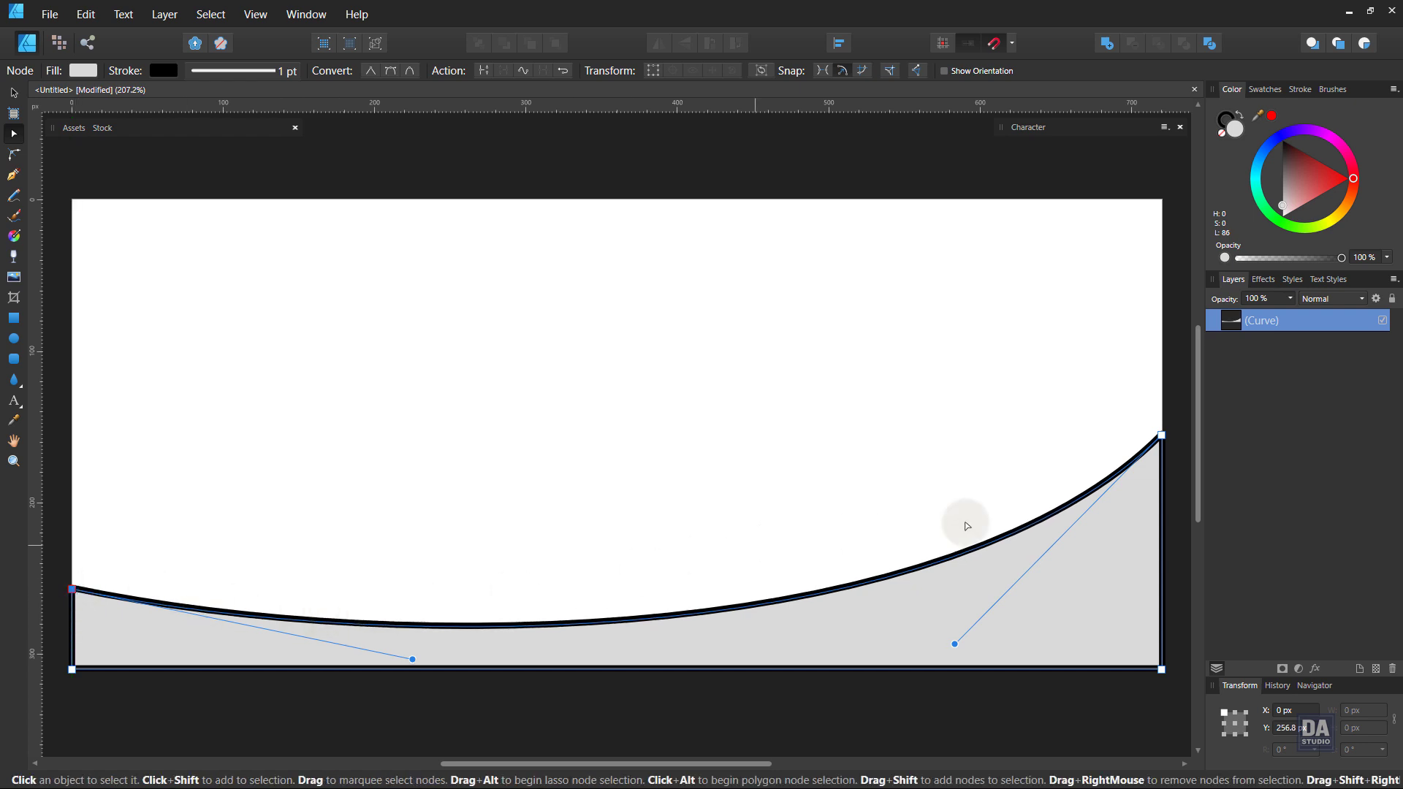
{"action": "left_click", "coordinate": [1107, 459]}
{"action": "left_click", "coordinate": [1125, 507]}
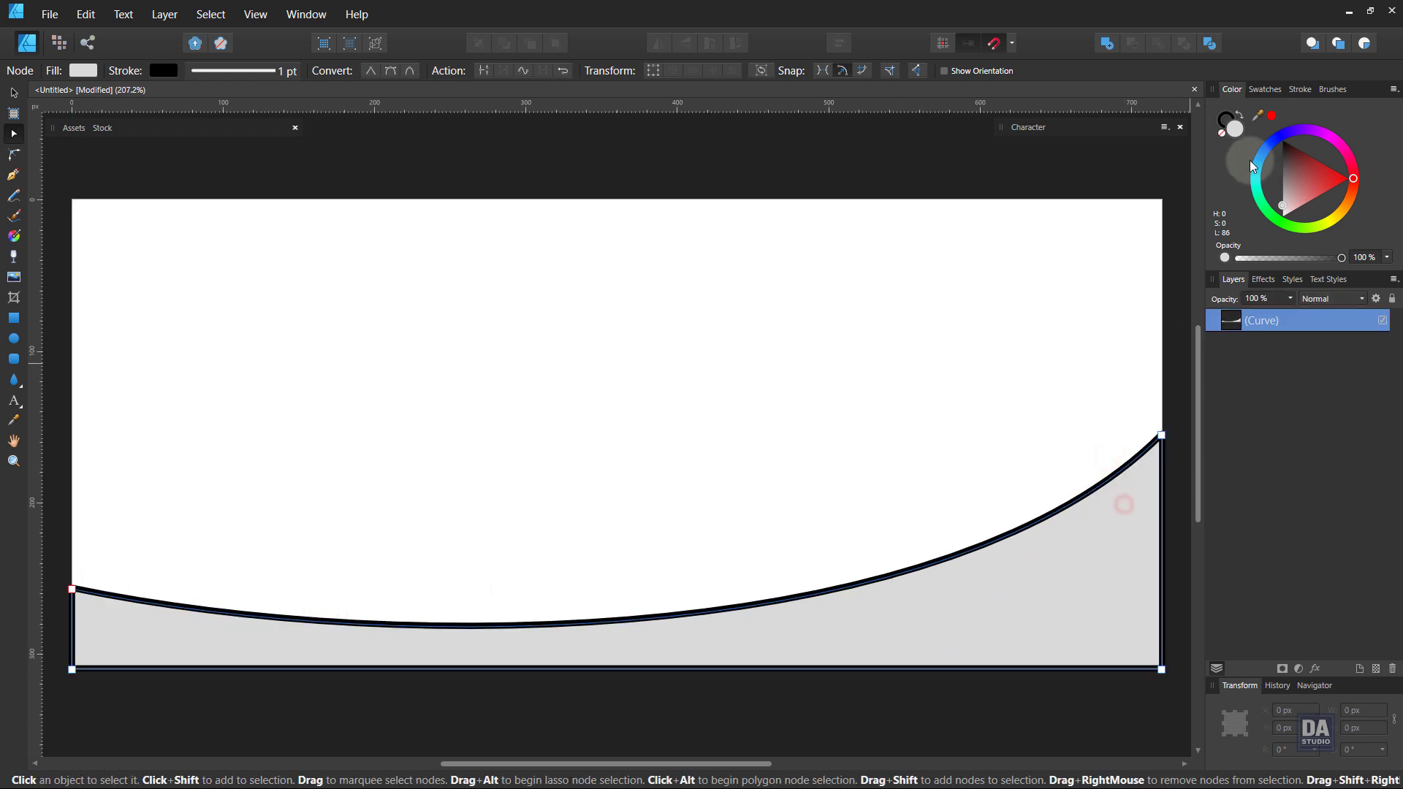
Remove the wave's outline, duplicate it, and darken the copy's grey fill
{"action": "left_click", "coordinate": [1221, 133]}
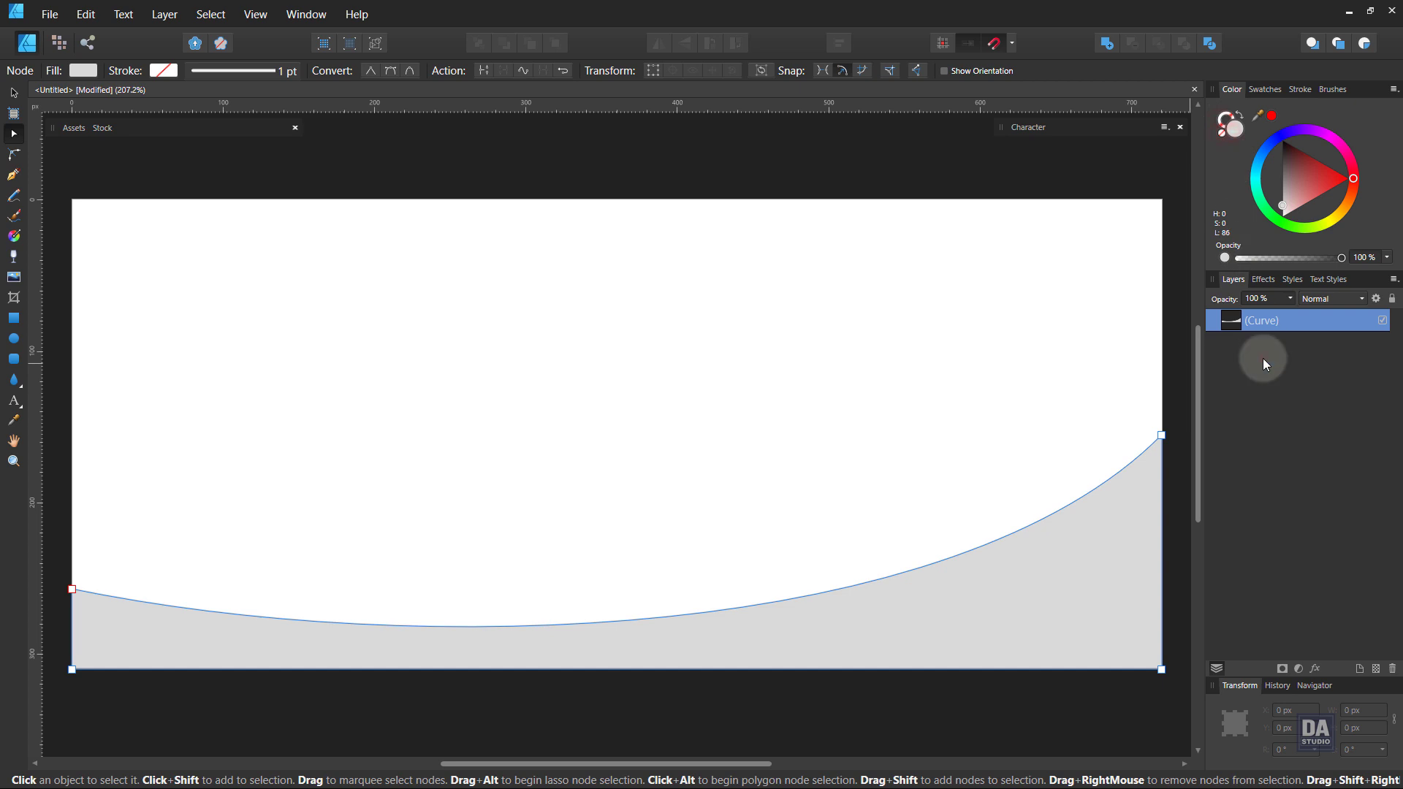
{"action": "right_click", "coordinate": [1274, 326]}
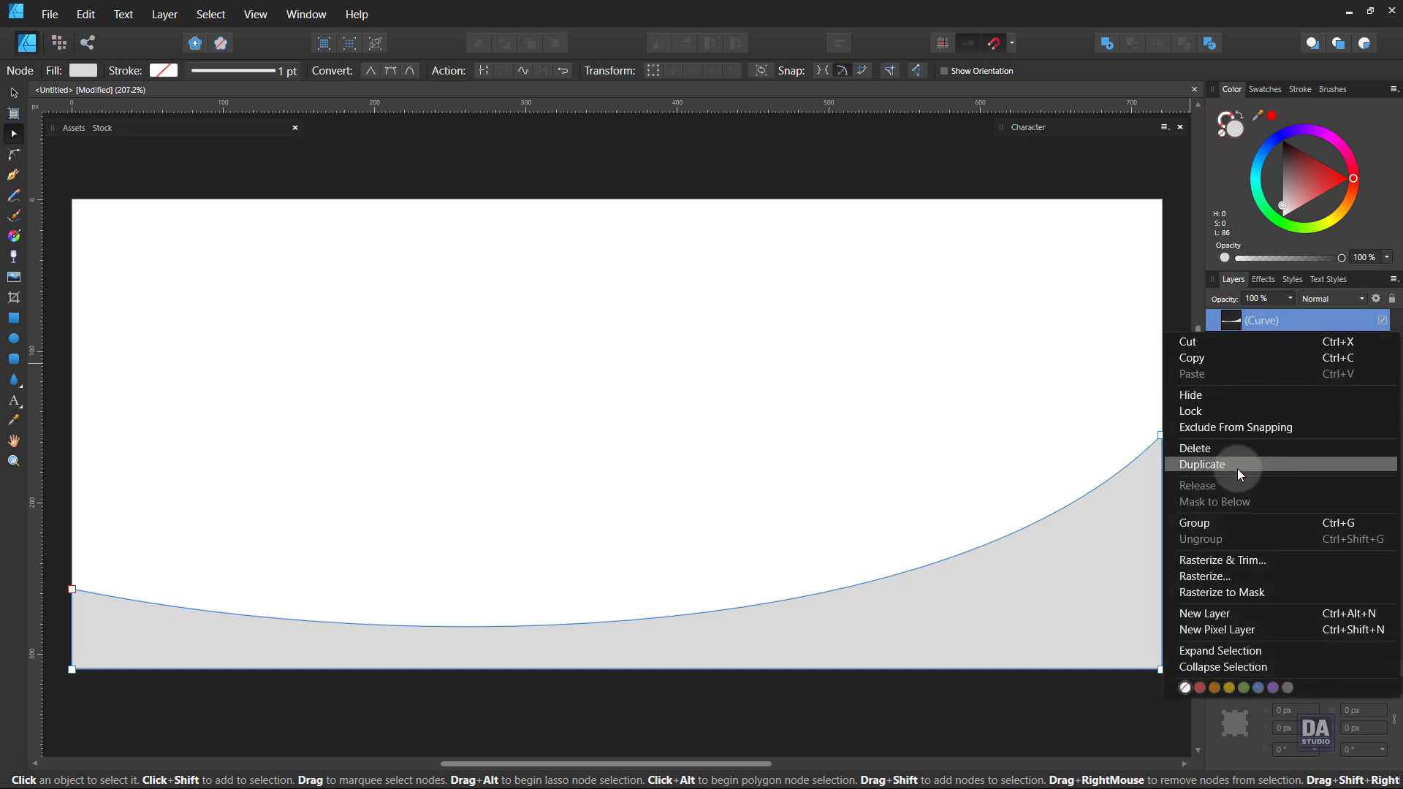
{"action": "left_click", "coordinate": [1238, 468]}
{"action": "left_click", "coordinate": [1261, 343]}
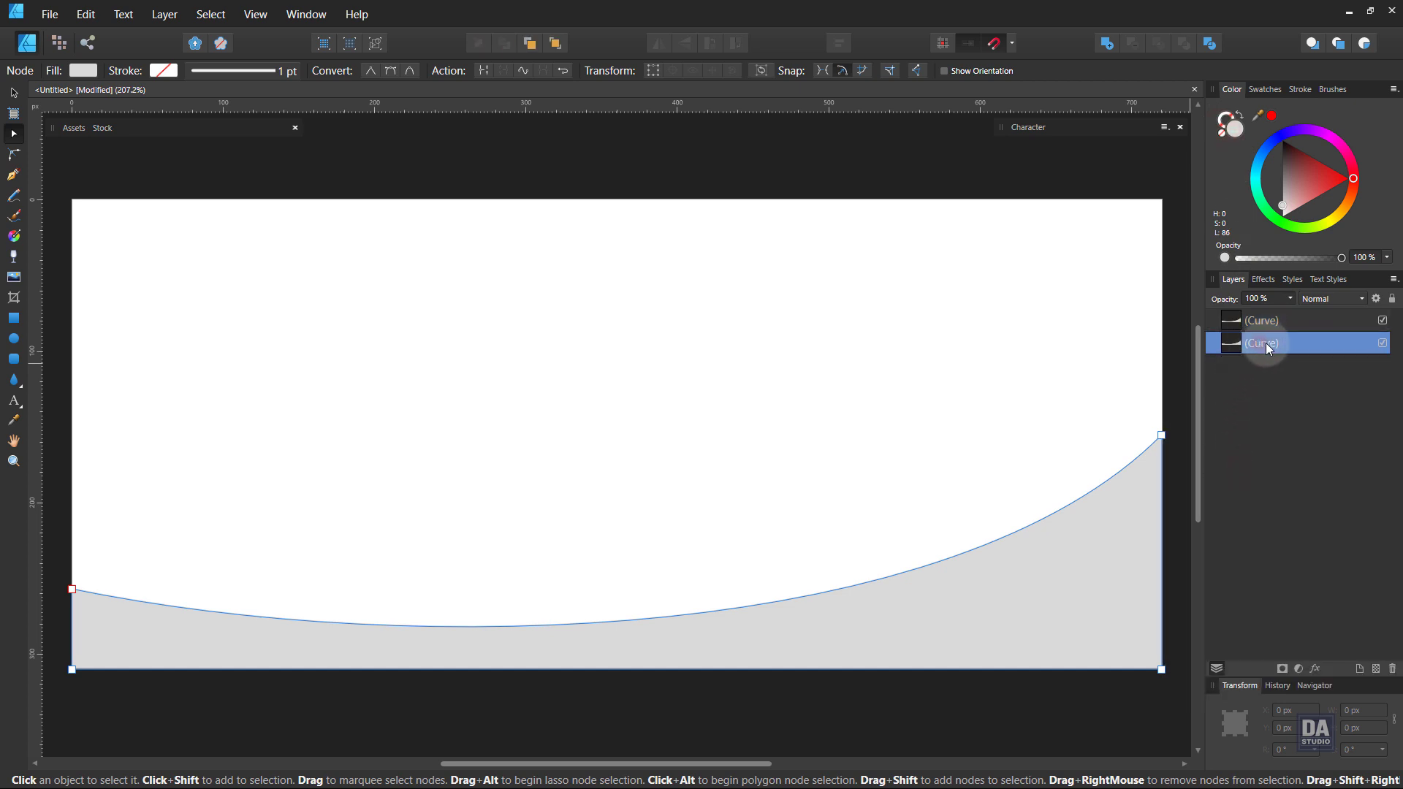
{"action": "left_click_drag", "start_coordinate": [1287, 206], "coordinate": [1277, 190]}
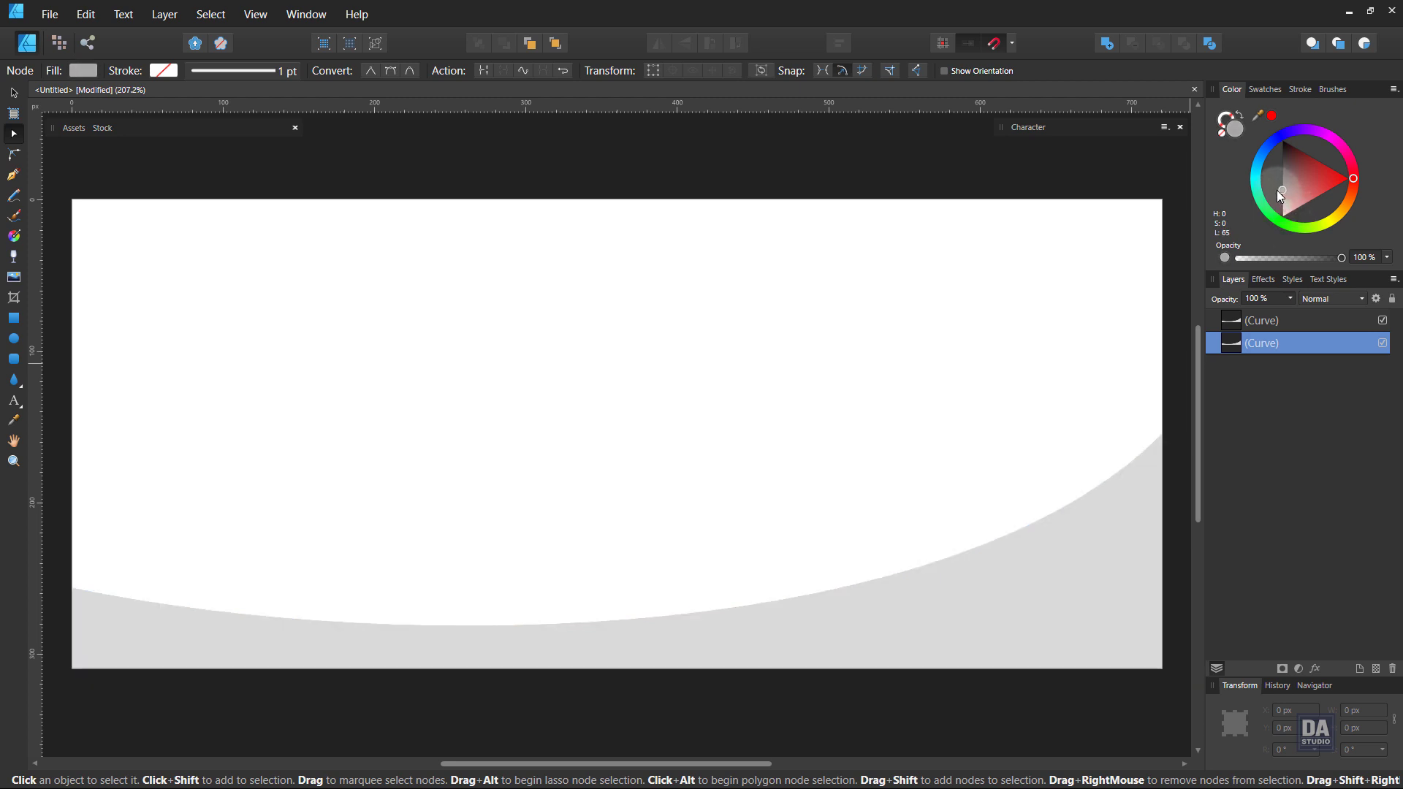
Raise the darker copy's left end and reshape its curve so it rises above the light wave
{"action": "left_click_drag", "start_coordinate": [71, 589], "coordinate": [66, 519]}
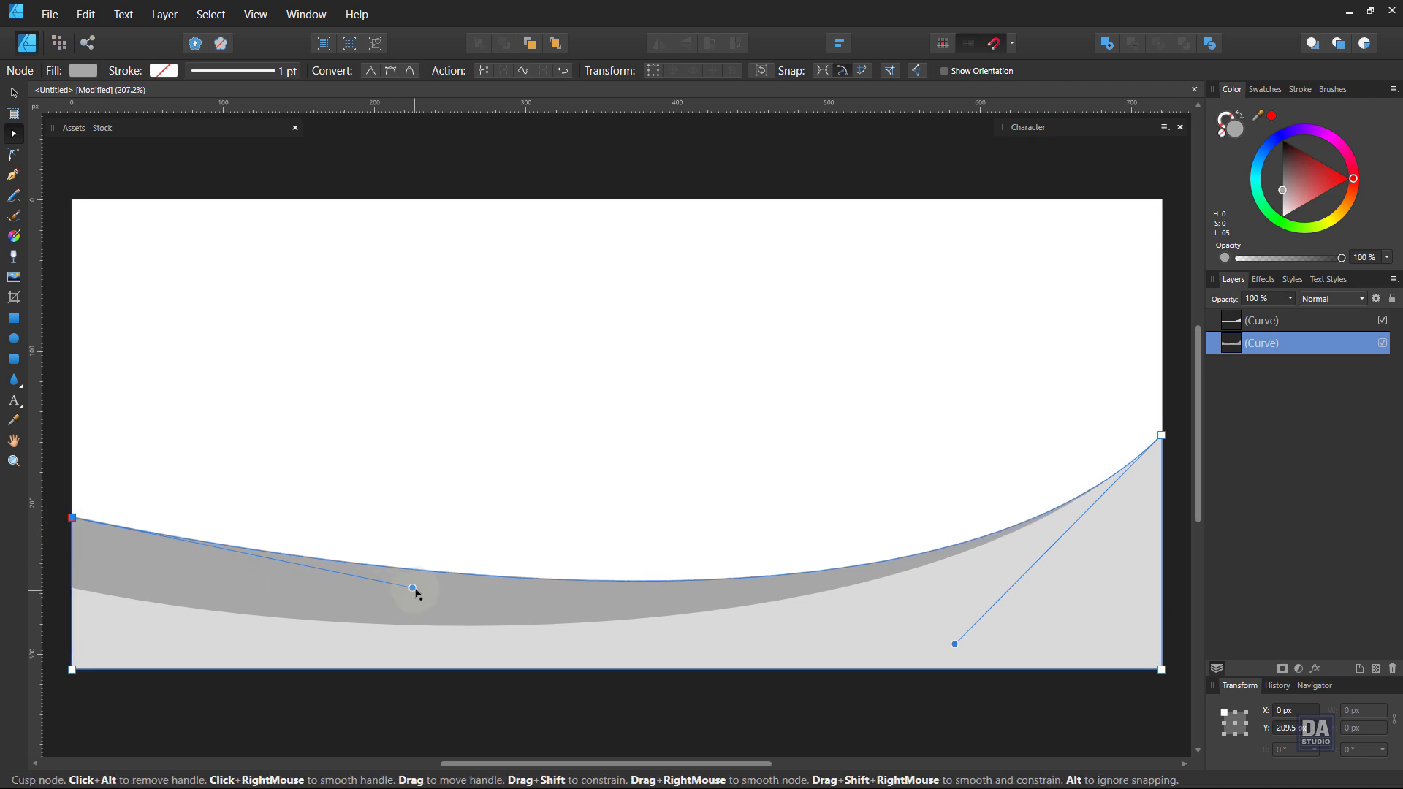
{"action": "mouse_move", "coordinate": [412, 605]}
{"action": "left_mouse_down"}
{"action": "mouse_move", "coordinate": [399, 637]}
{"action": "mouse_move", "coordinate": [414, 628]}
{"action": "left_mouse_up"}
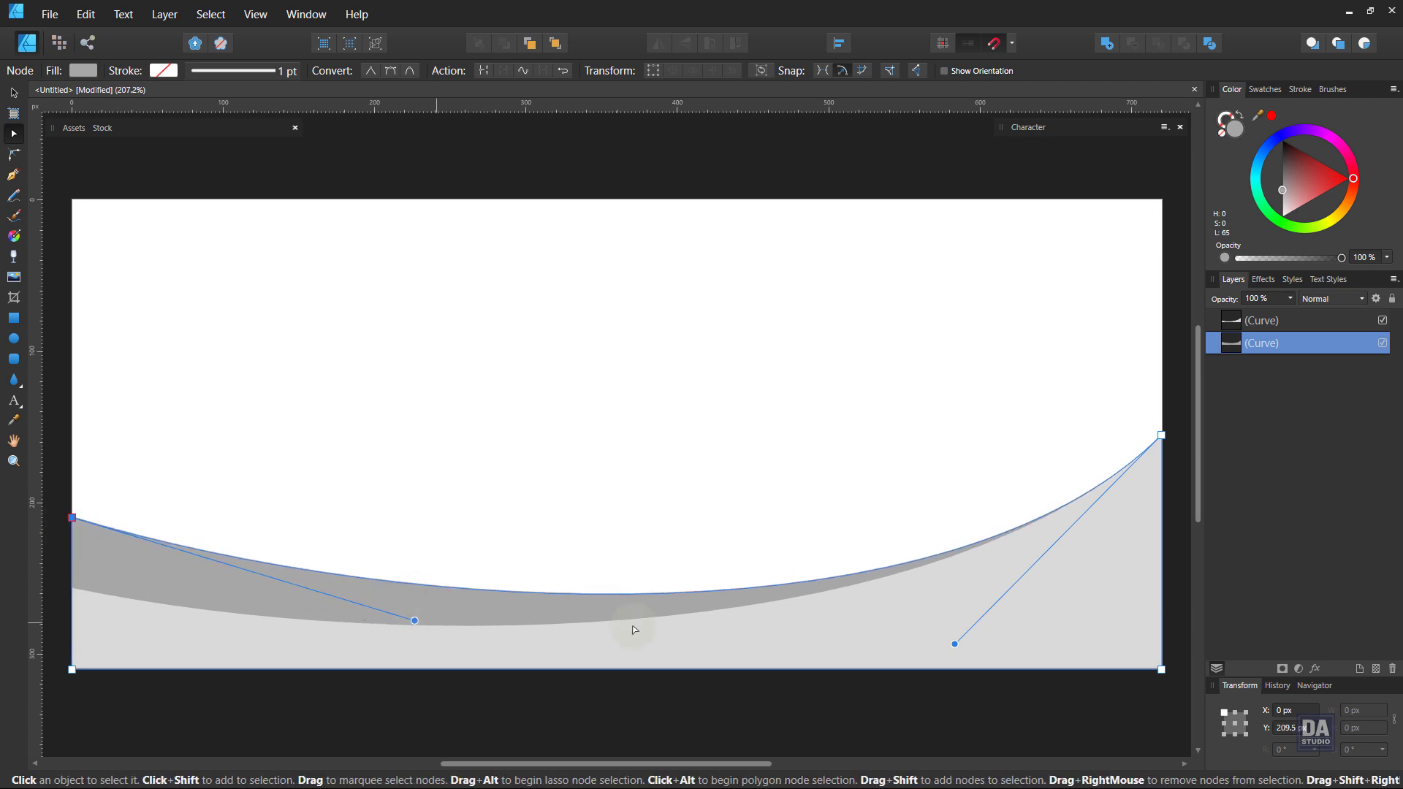
{"action": "left_click_drag", "start_coordinate": [955, 644], "coordinate": [888, 645]}
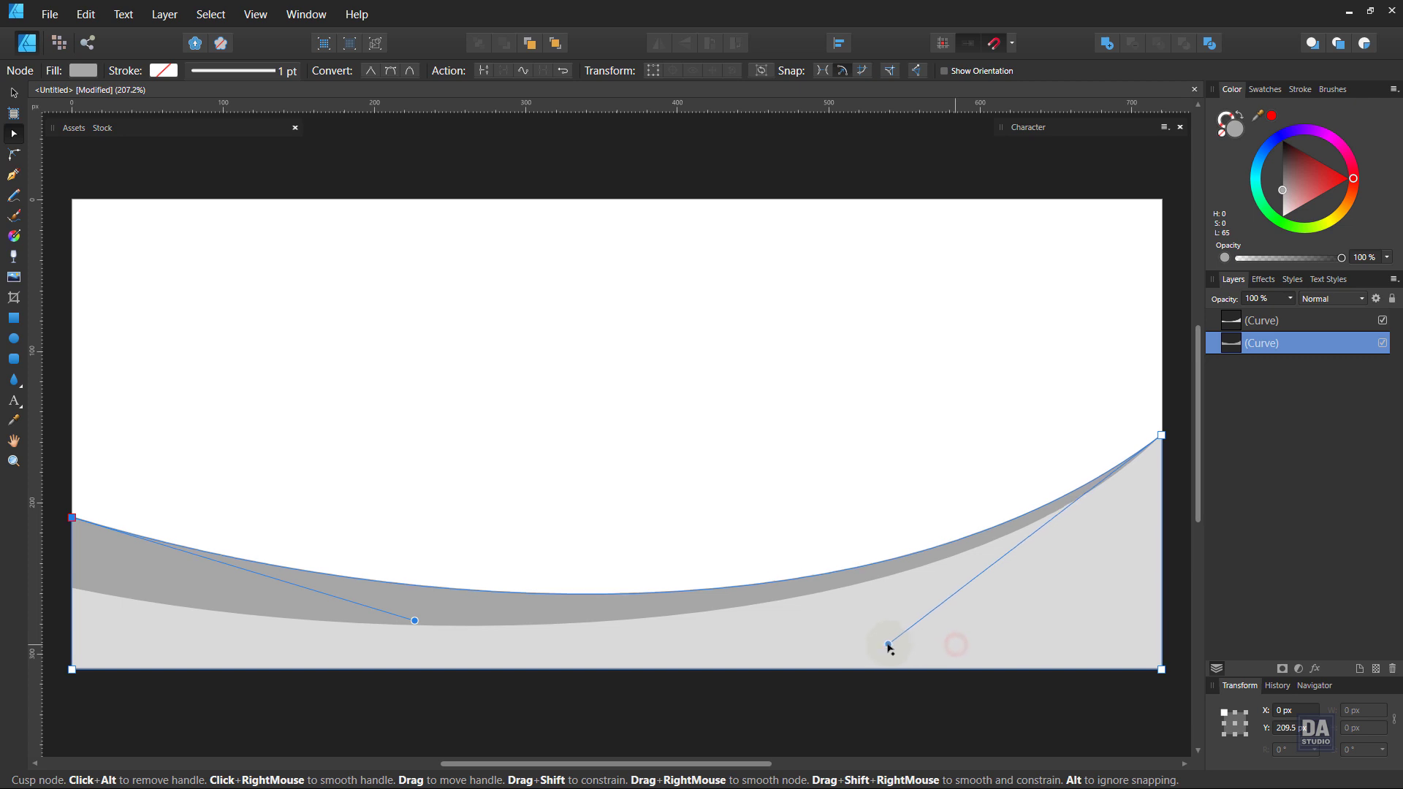
{"action": "left_click", "coordinate": [838, 509]}
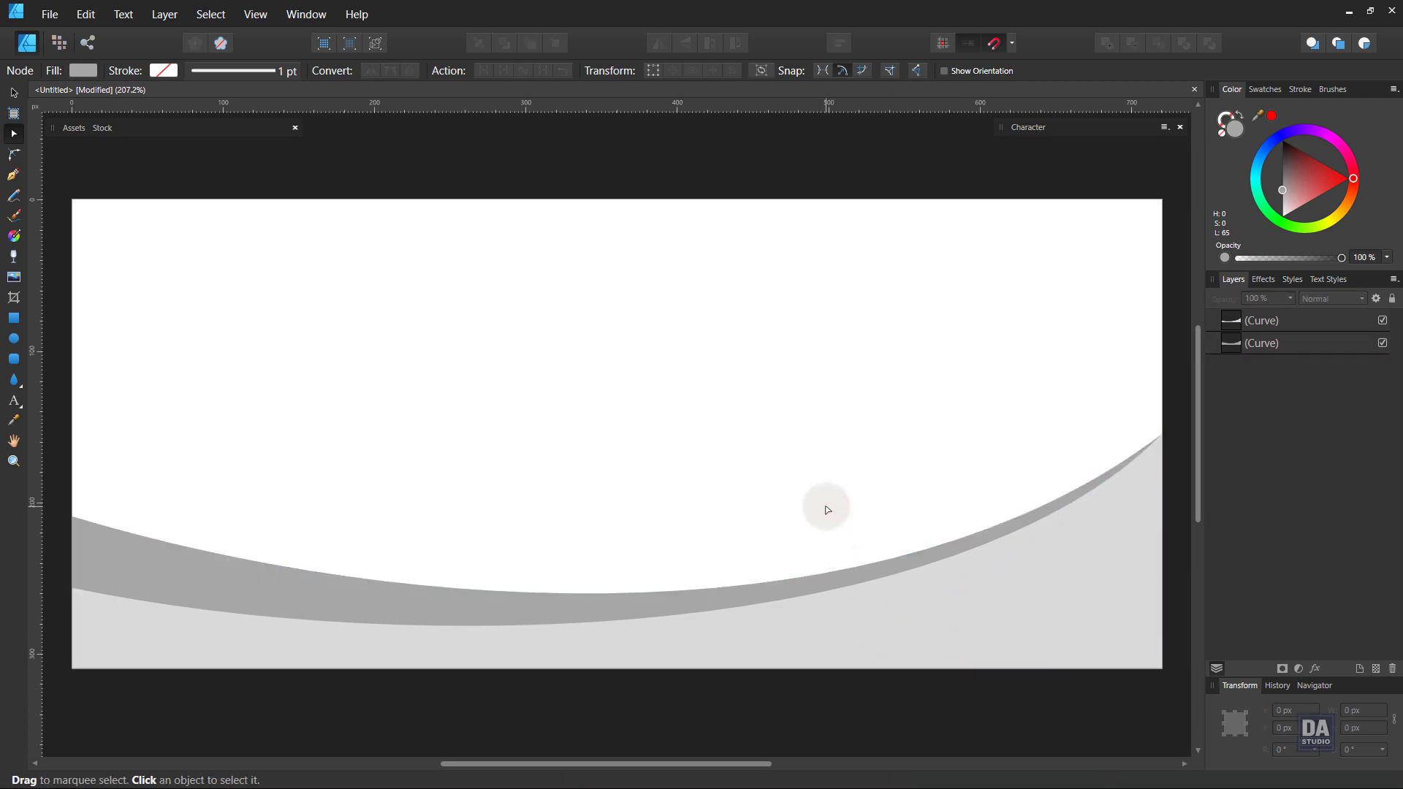
{"action": "left_click_drag", "start_coordinate": [680, 541], "coordinate": [648, 526]}
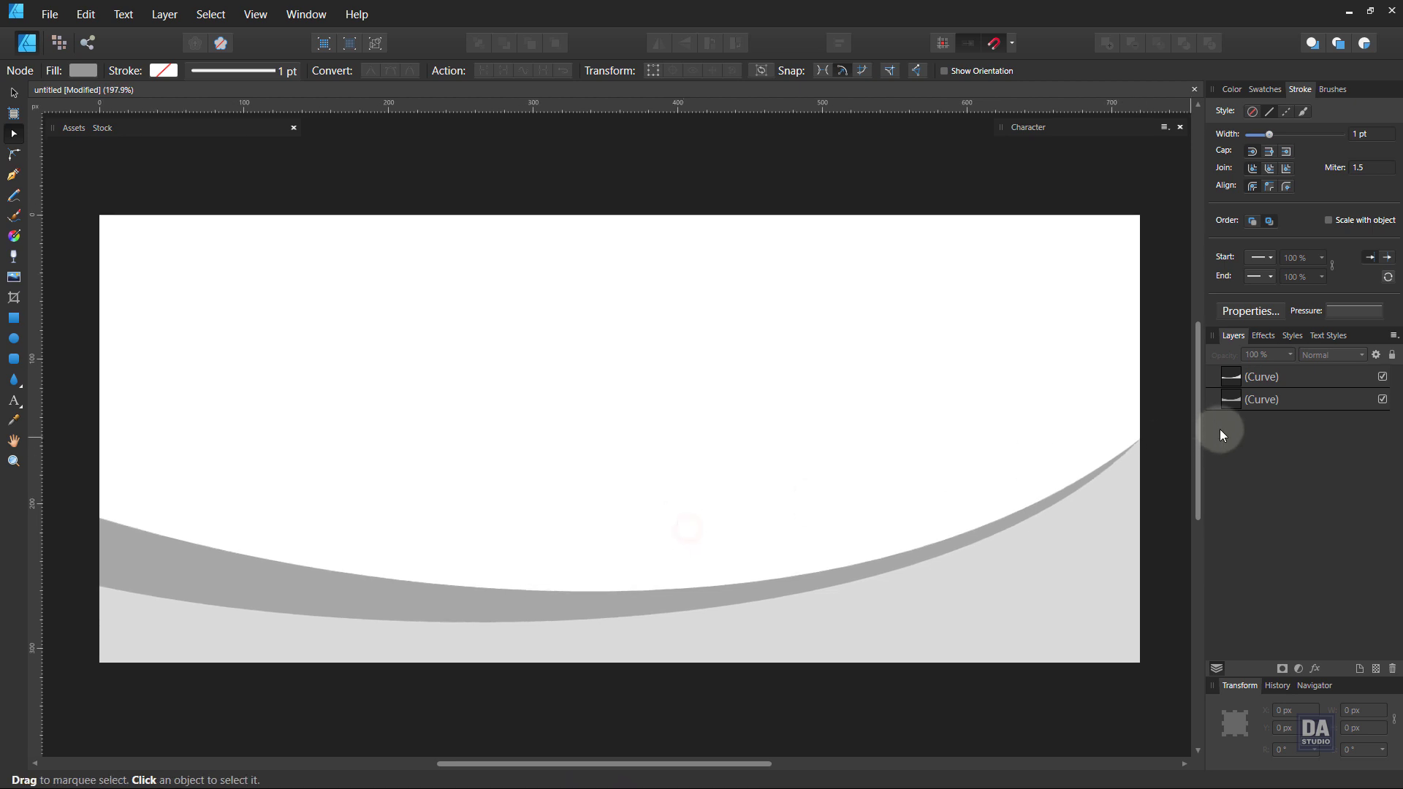
Duplicate the top wave, lower the copy's left end, and lighten its grey fill
{"action": "left_click", "coordinate": [1262, 378]}
{"action": "right_click", "coordinate": [1262, 379]}
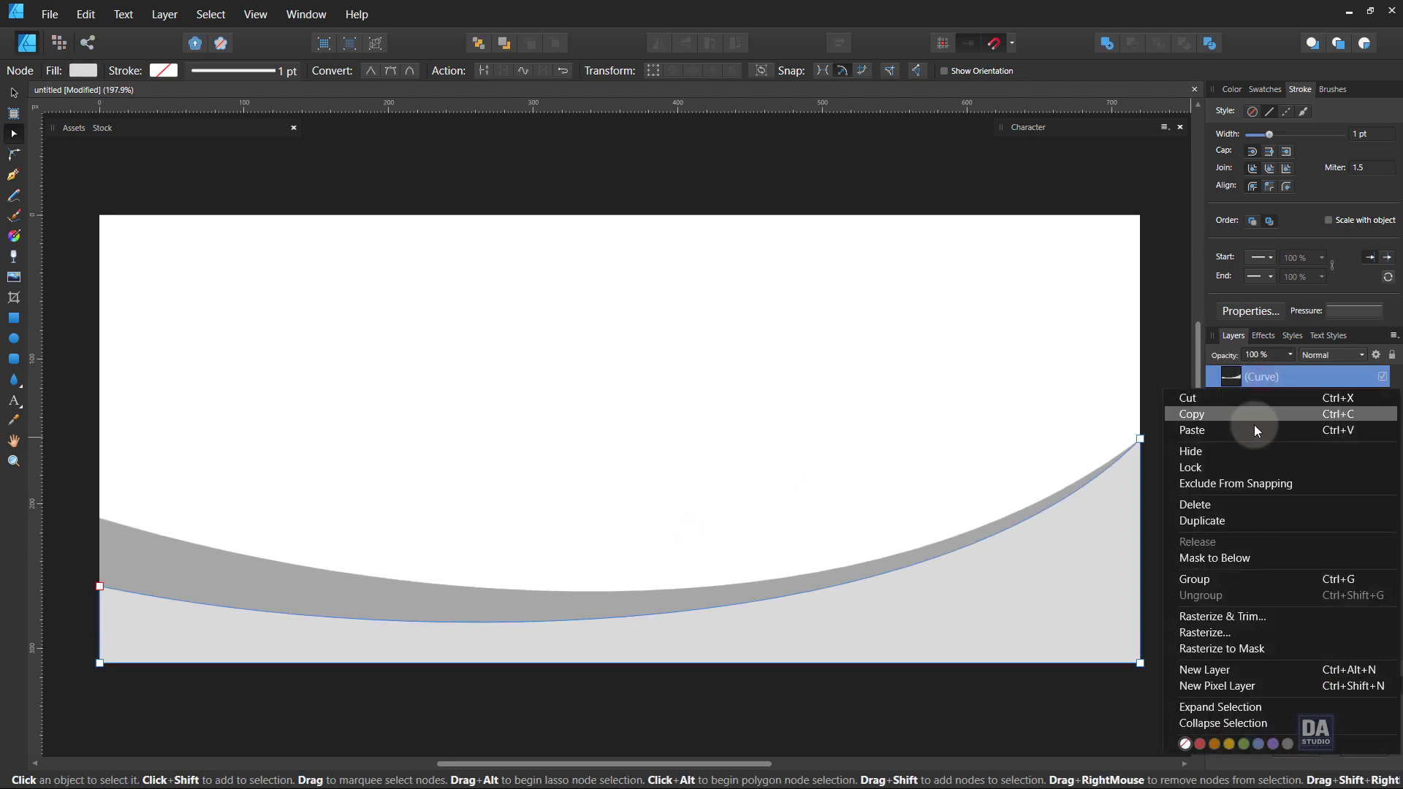
{"action": "left_click", "coordinate": [1230, 515]}
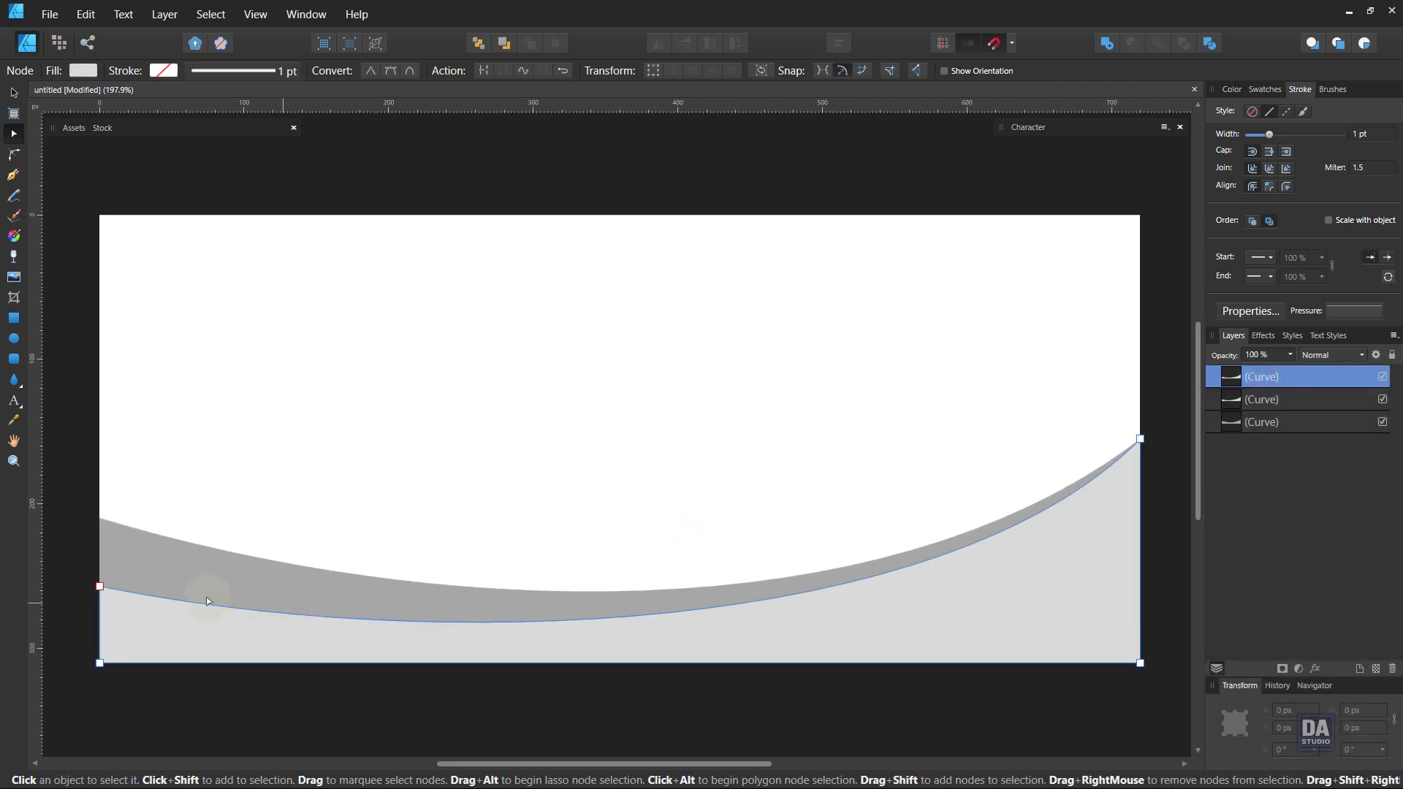
{"action": "left_click", "coordinate": [100, 587]}
{"action": "left_click_drag", "start_coordinate": [100, 587], "coordinate": [100, 577]}
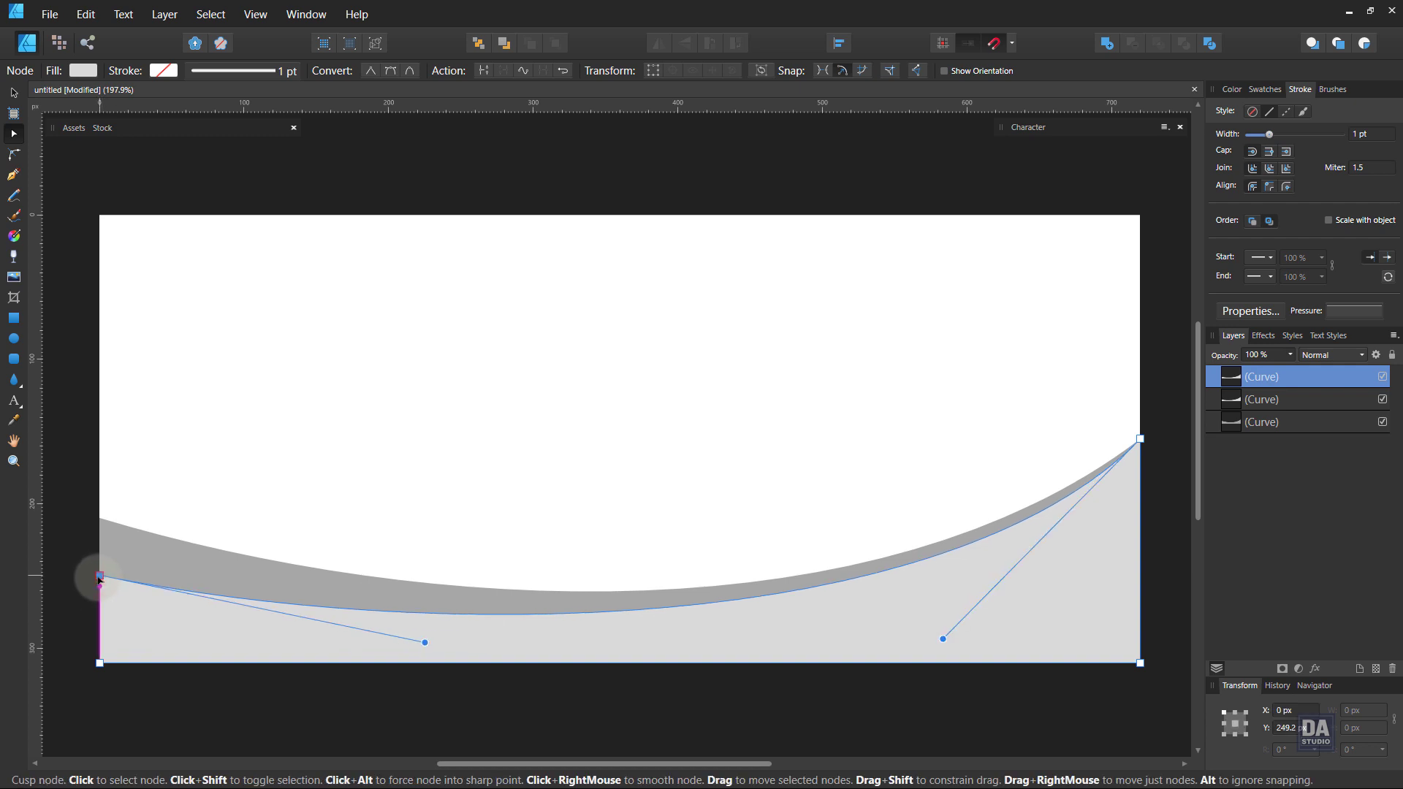
{"action": "left_click_drag", "start_coordinate": [100, 578], "coordinate": [102, 618]}
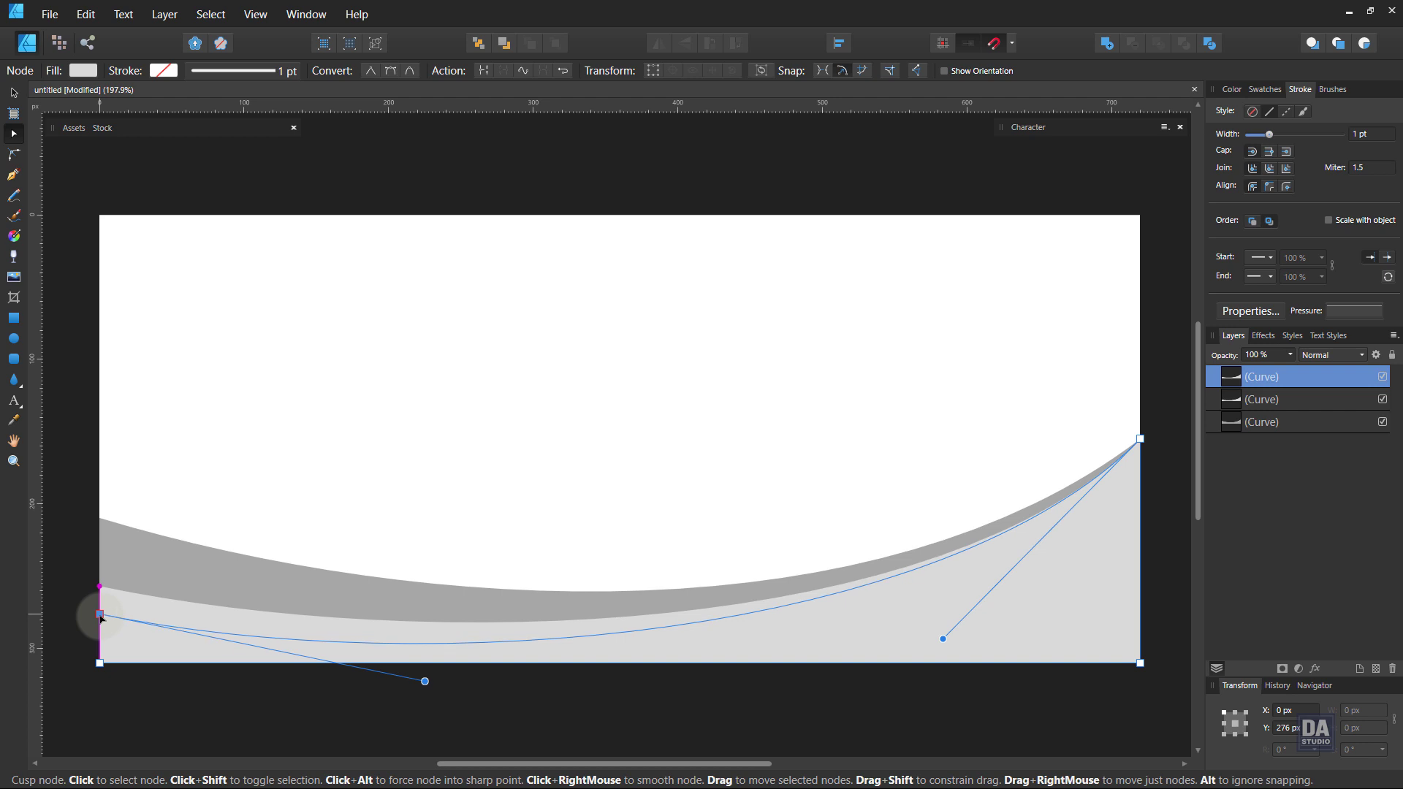
{"action": "left_click", "coordinate": [1255, 151]}
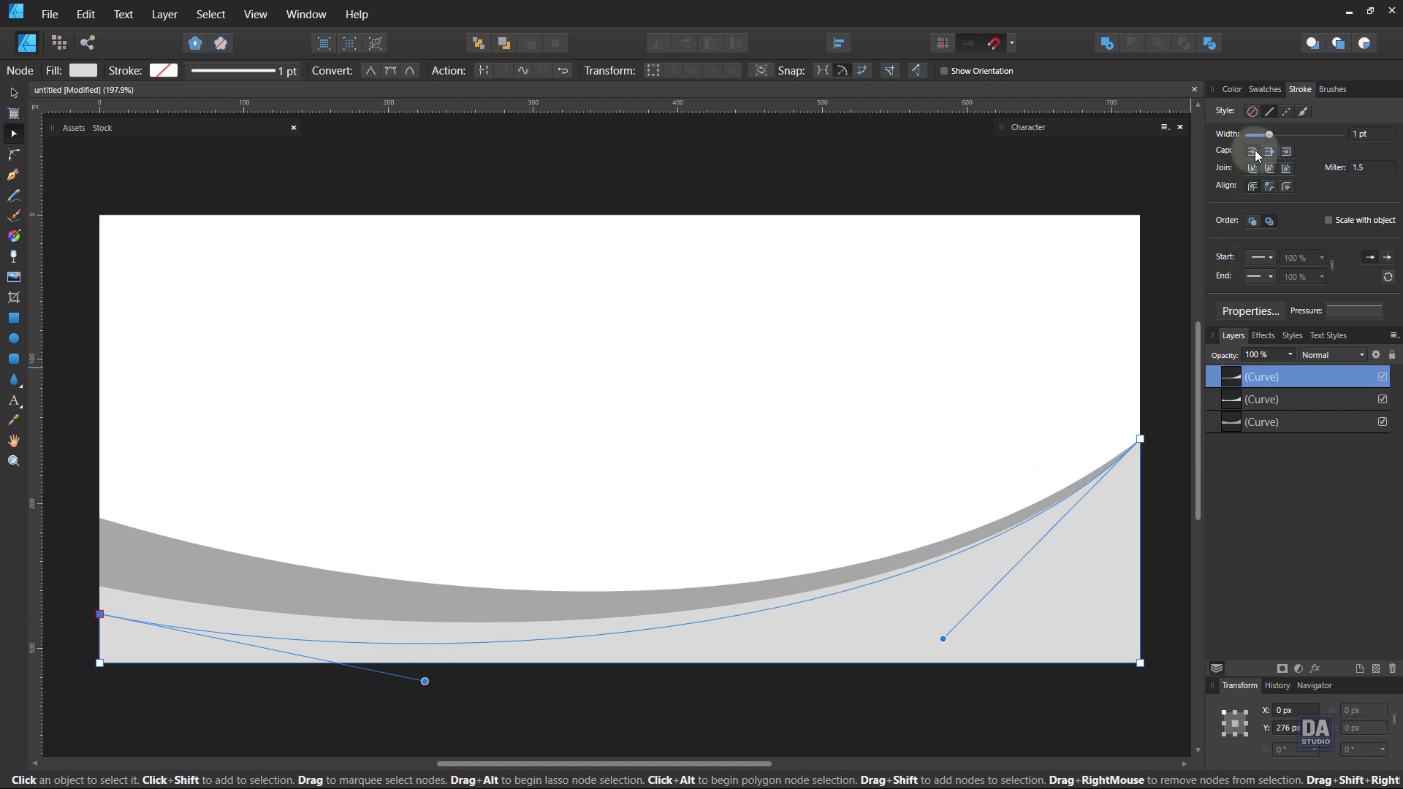
{"action": "left_click", "coordinate": [1230, 90]}
{"action": "left_click_drag", "start_coordinate": [1275, 193], "coordinate": [1273, 200]}
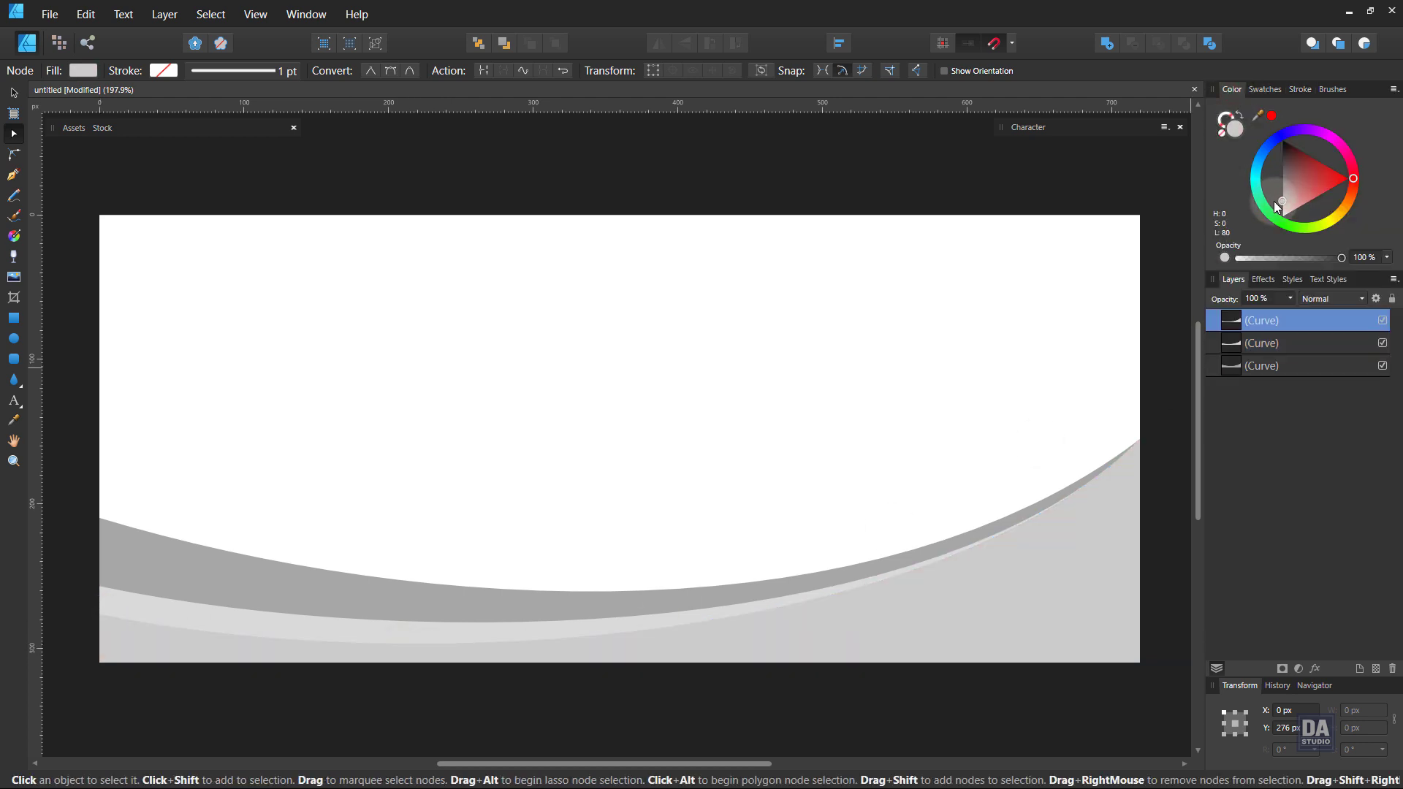
Raise the middle wave's left end and make its curve sag lower
{"action": "left_click", "coordinate": [128, 601]}
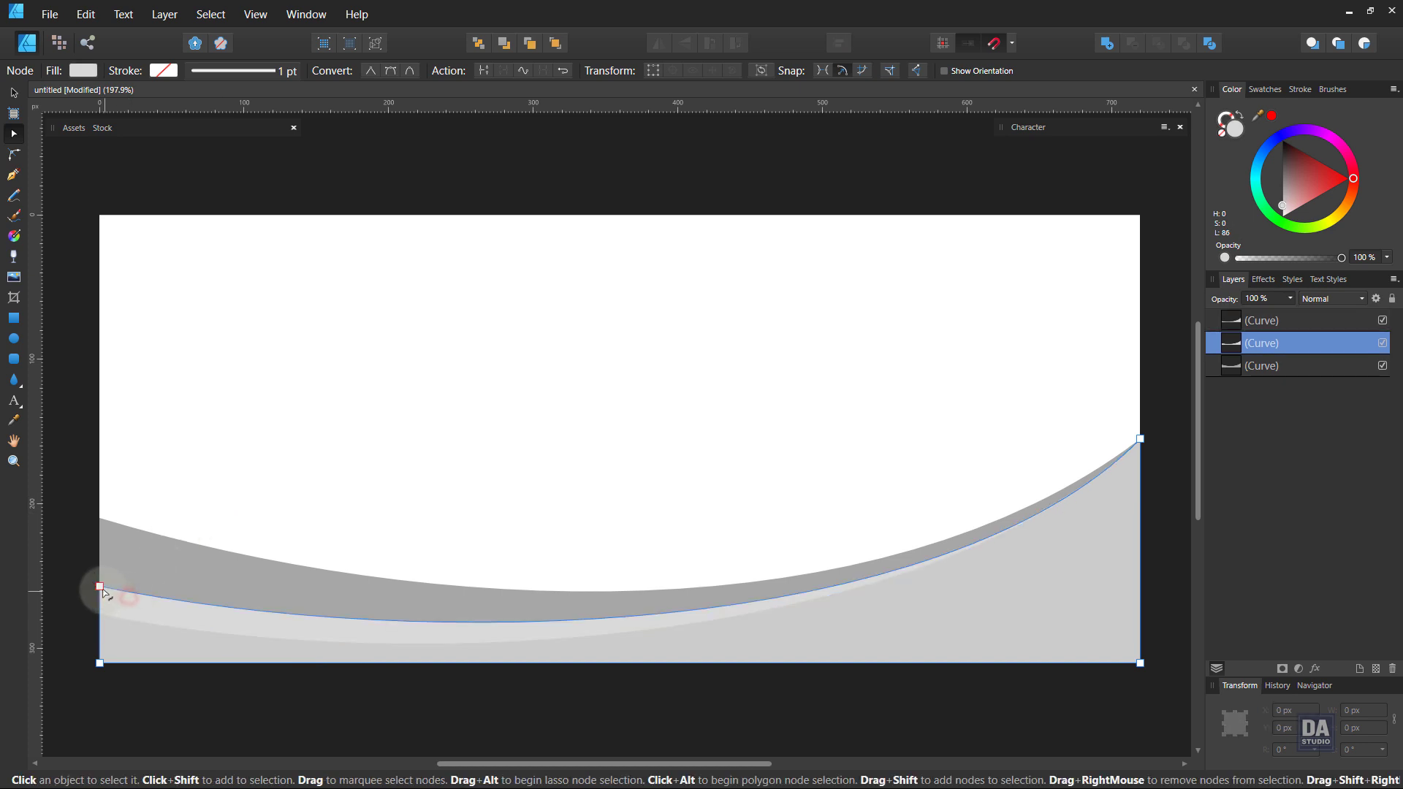
{"action": "left_click_drag", "start_coordinate": [100, 586], "coordinate": [100, 578]}
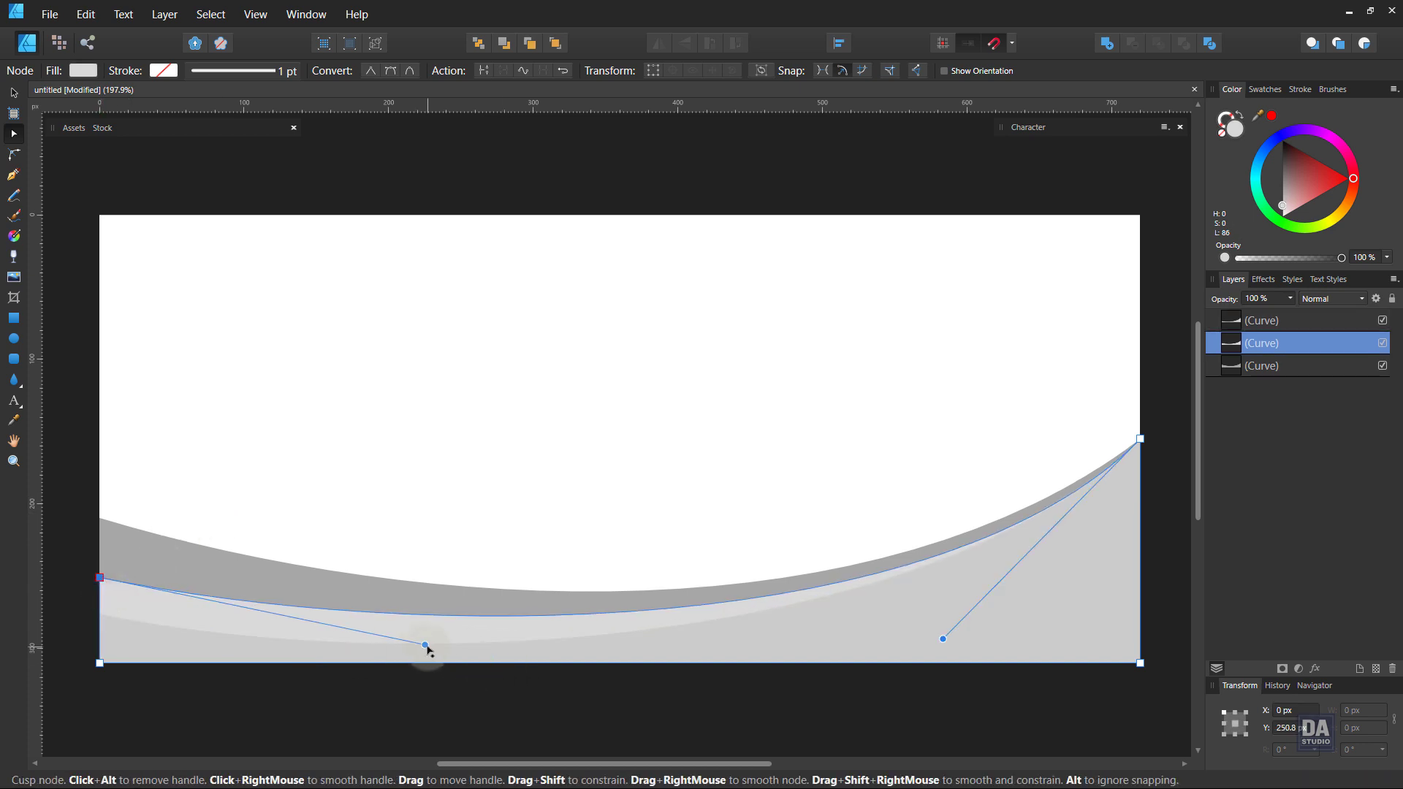
{"action": "mouse_move", "coordinate": [426, 646]}
{"action": "left_mouse_down"}
{"action": "mouse_move", "coordinate": [433, 657]}
{"action": "mouse_move", "coordinate": [406, 660]}
{"action": "left_mouse_up"}
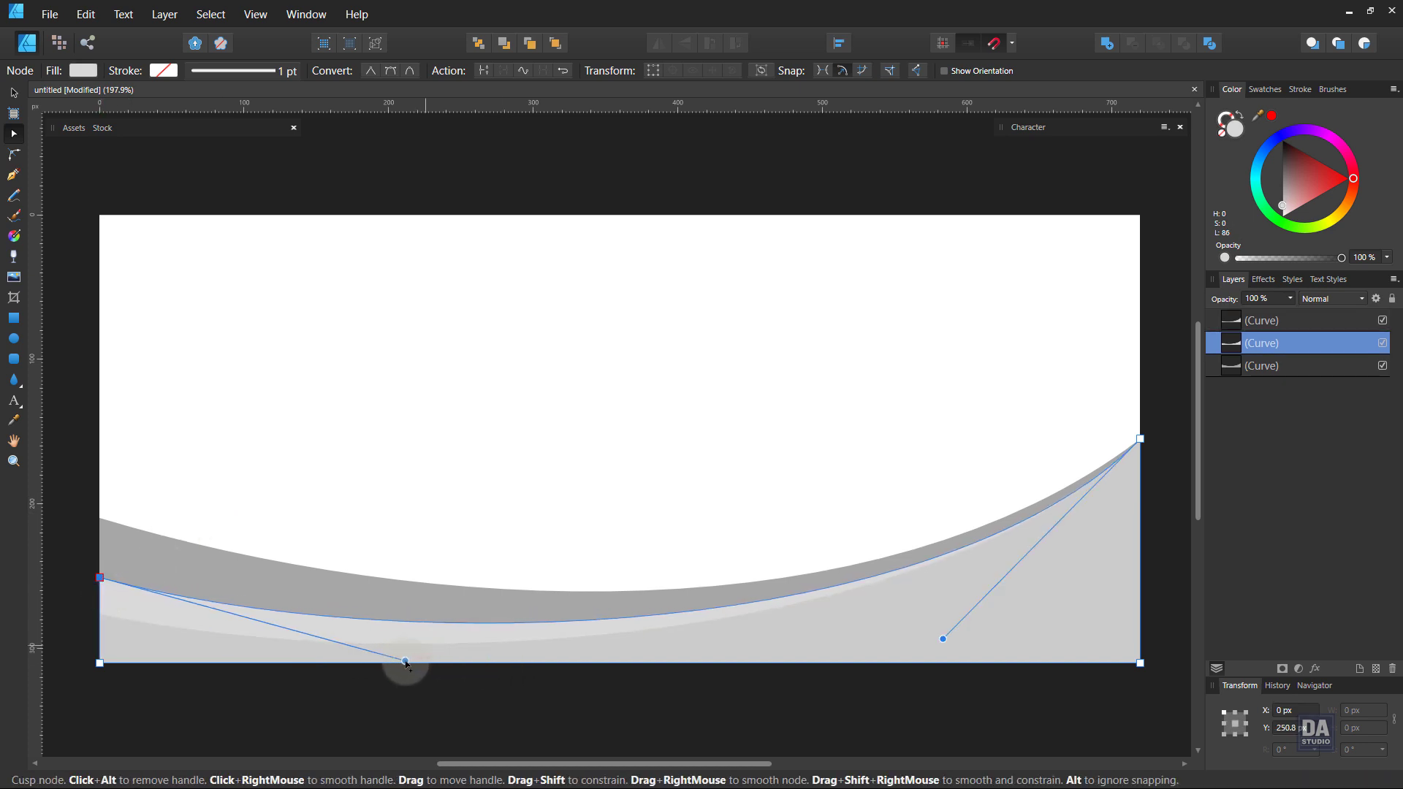
{"action": "left_click", "coordinate": [226, 557]}
Lower the back wave's left end node
{"action": "left_click", "coordinate": [101, 518]}
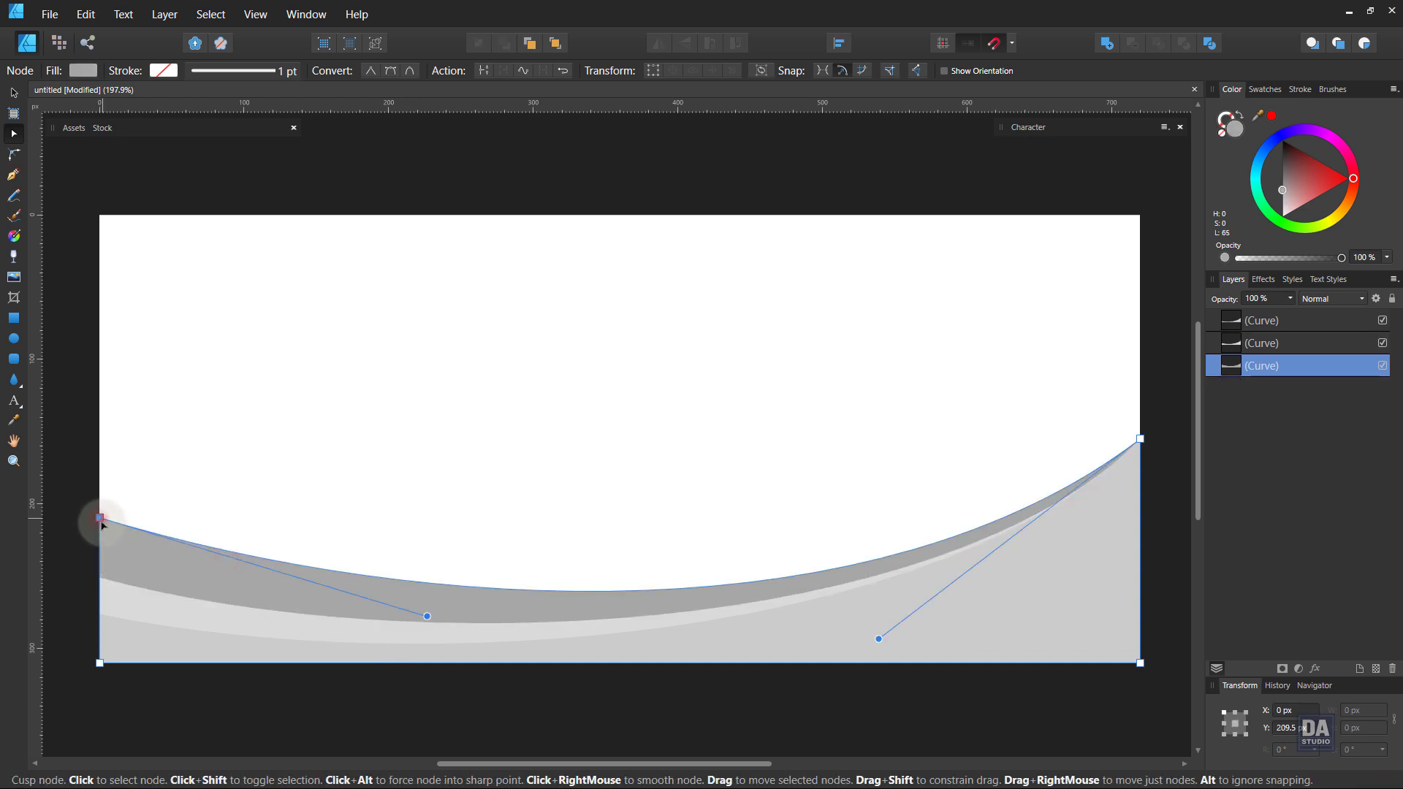
{"action": "left_click_drag", "start_coordinate": [100, 518], "coordinate": [100, 541]}
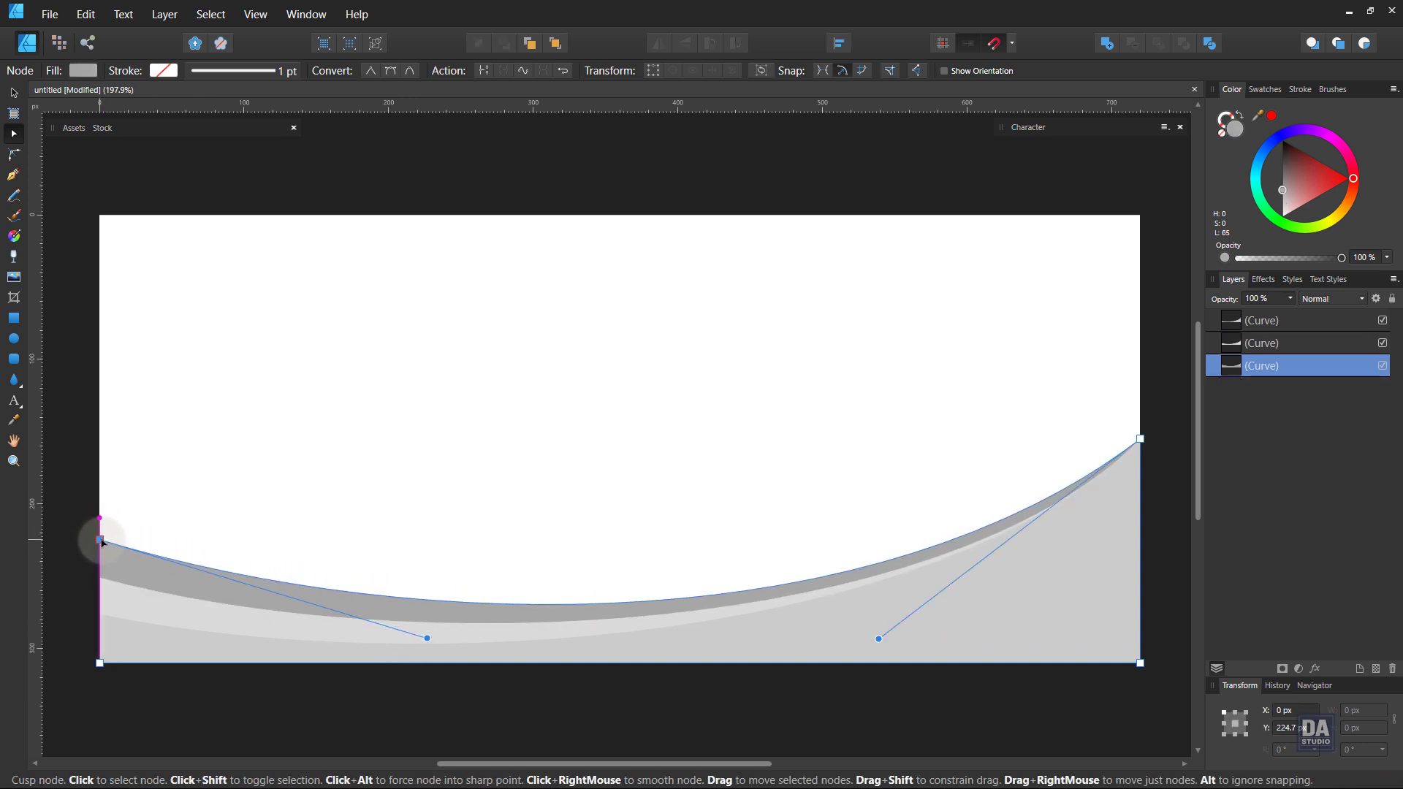
{"action": "left_click", "coordinate": [216, 662]}
Reshape the front wave: adjust its right curvature, raise its left end, deepen its middle dip
{"action": "left_click", "coordinate": [109, 639]}
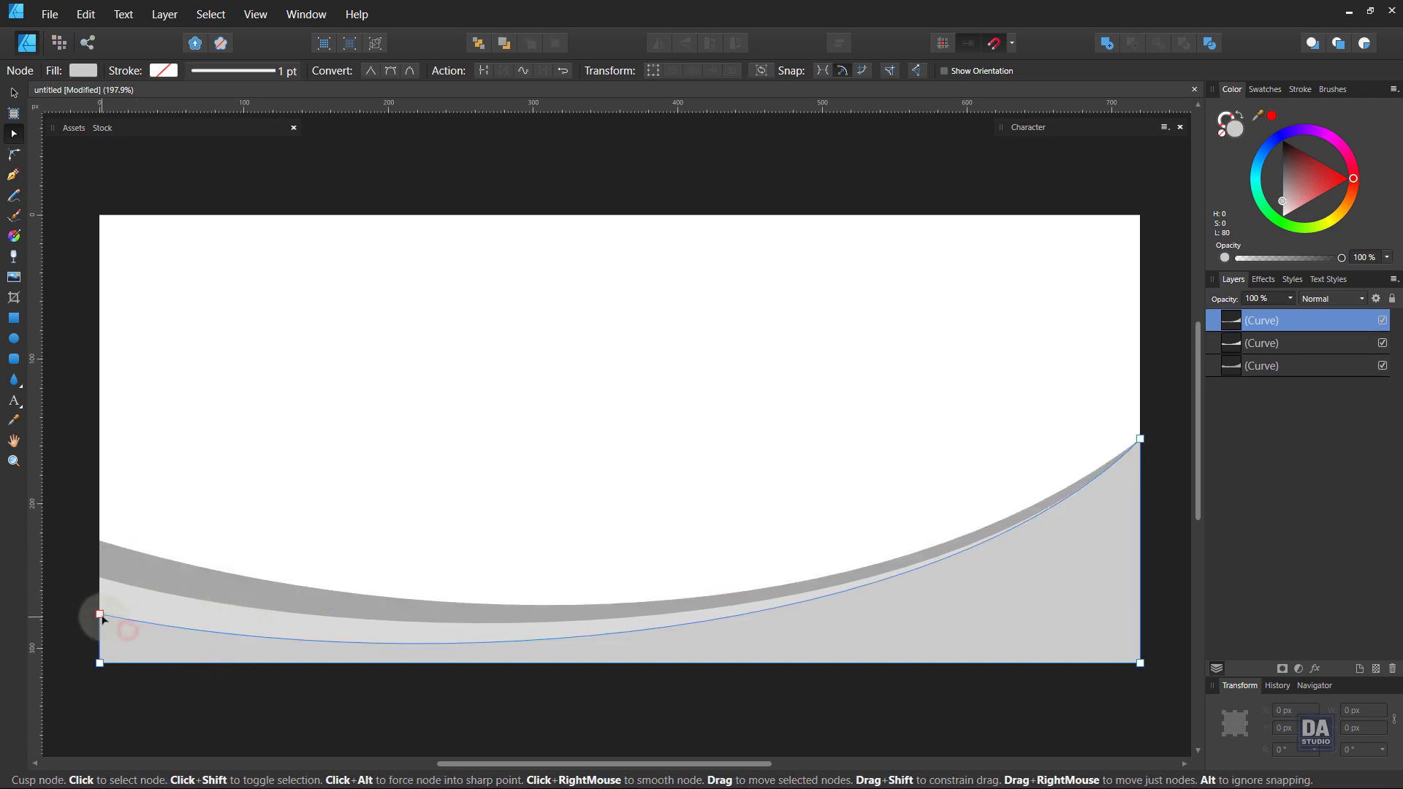
{"action": "left_click", "coordinate": [100, 614]}
{"action": "left_click_drag", "start_coordinate": [943, 639], "coordinate": [952, 650]}
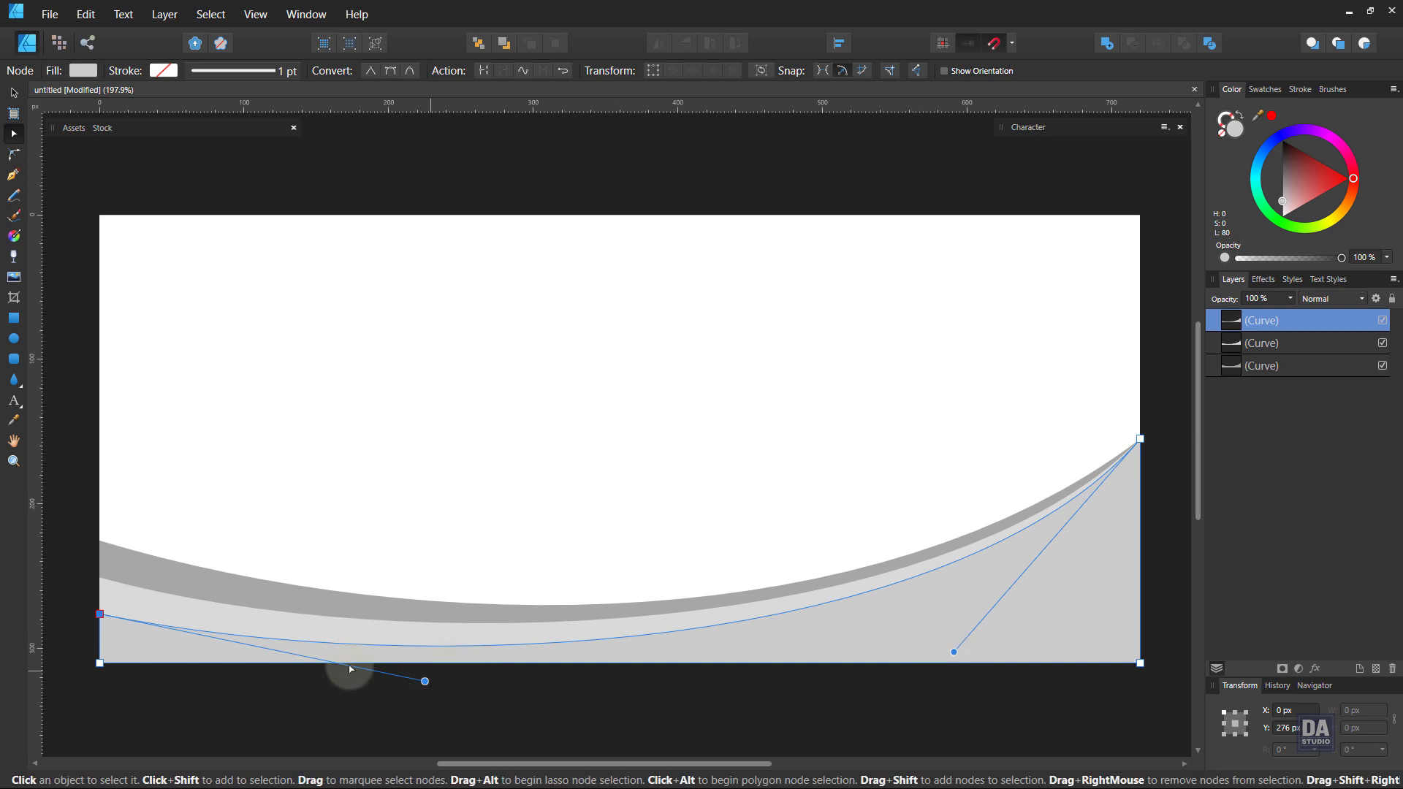
{"action": "left_click_drag", "start_coordinate": [101, 615], "coordinate": [101, 605]}
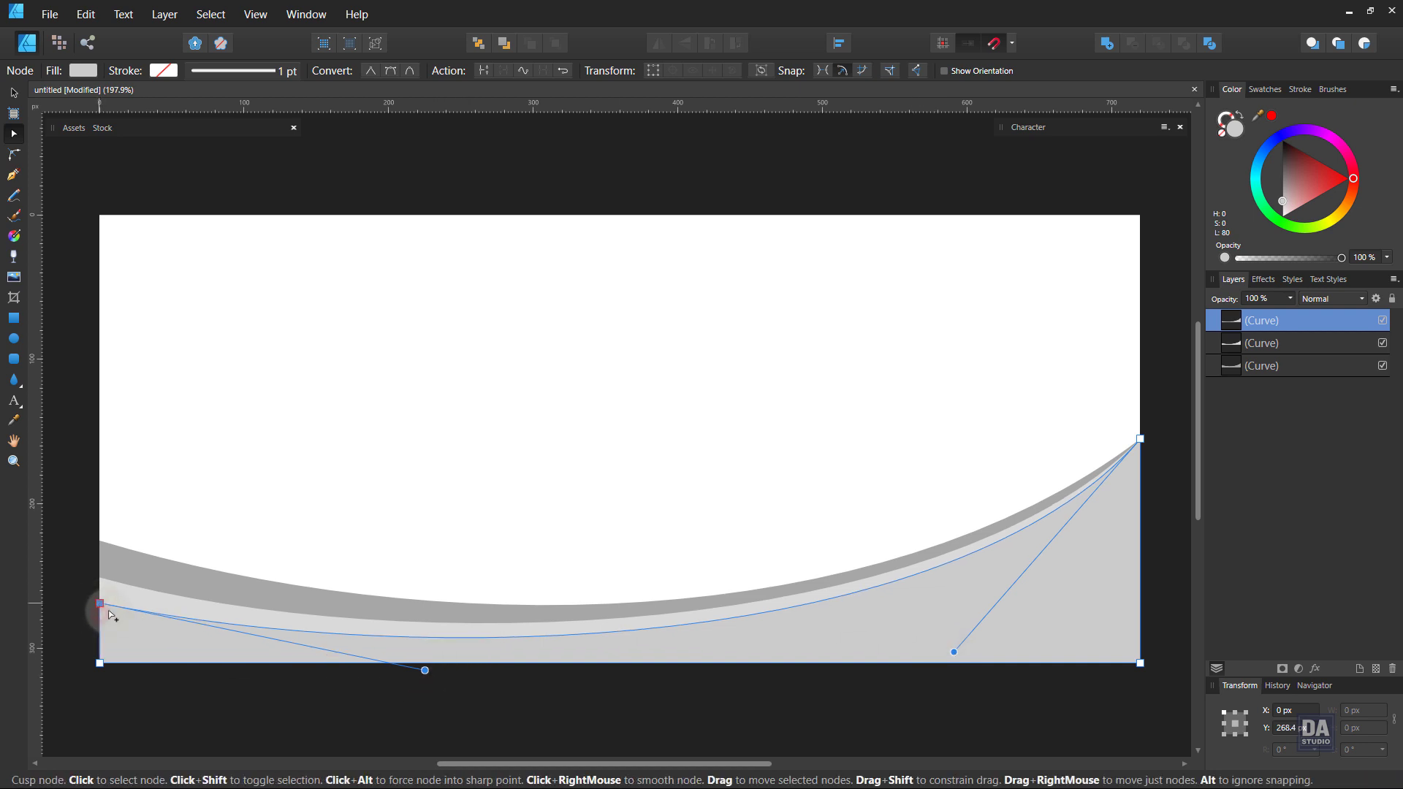
{"action": "left_click_drag", "start_coordinate": [426, 671], "coordinate": [445, 685]}
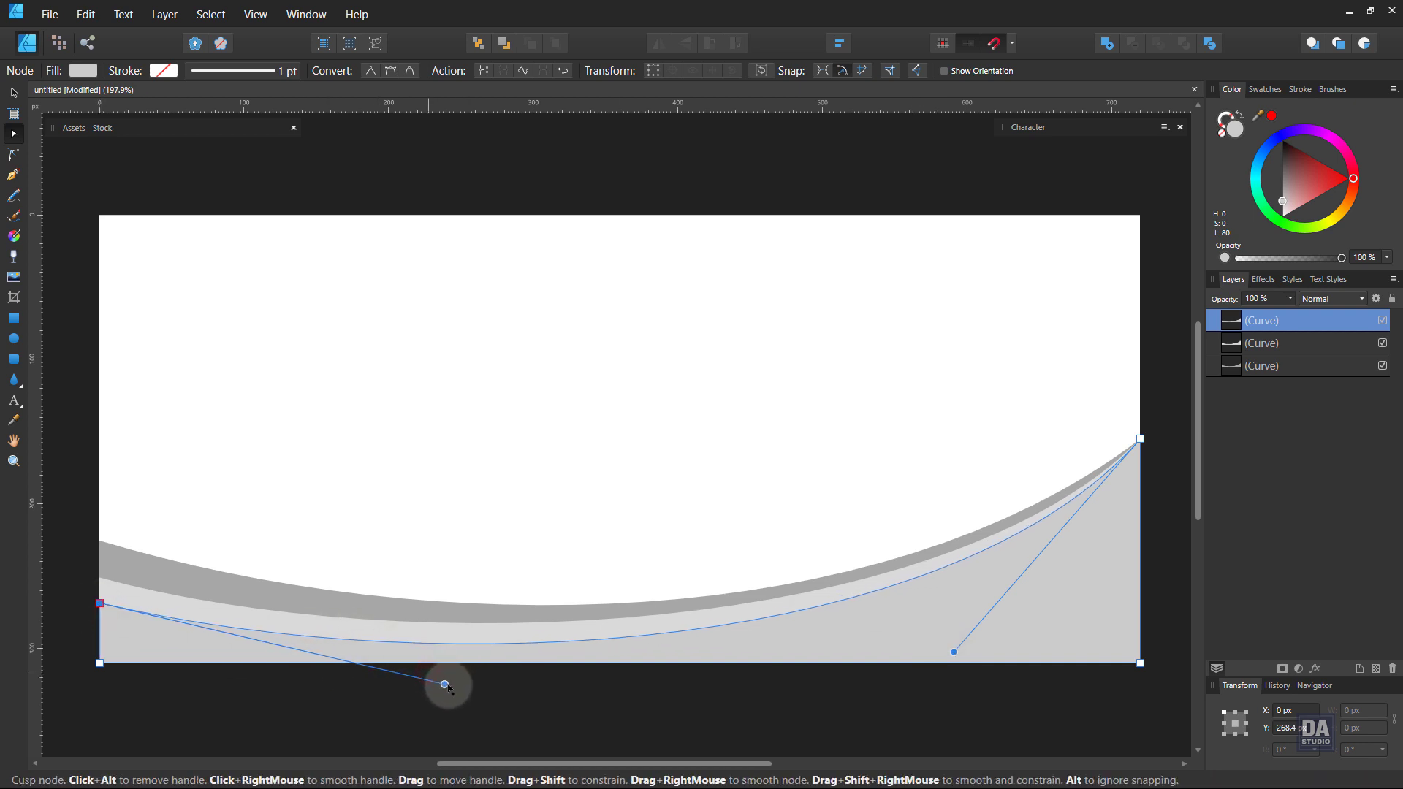
{"action": "left_click", "coordinate": [573, 714]}
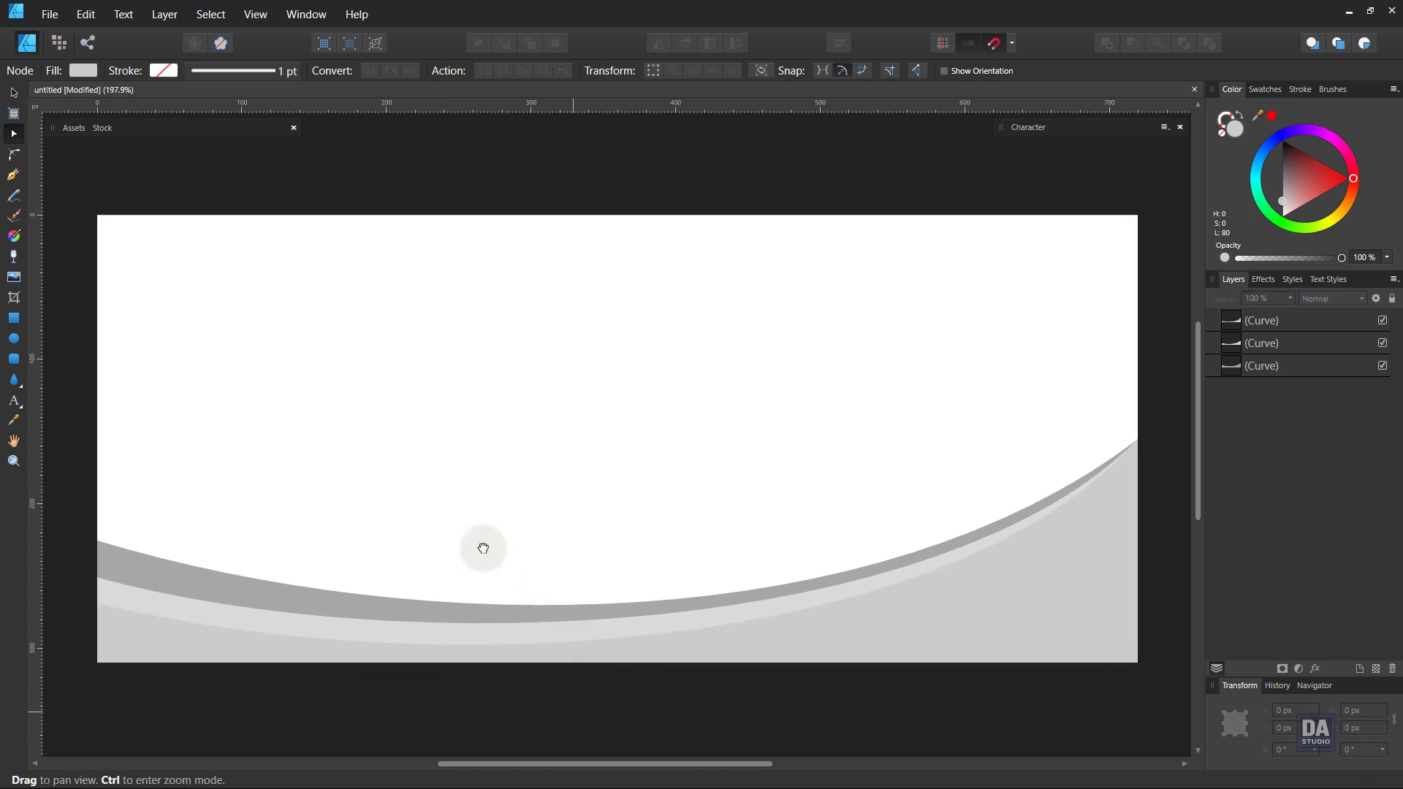
Place a dark green leaves photo from the Stock panel onto the banner
{"action": "left_click", "coordinate": [103, 130]}
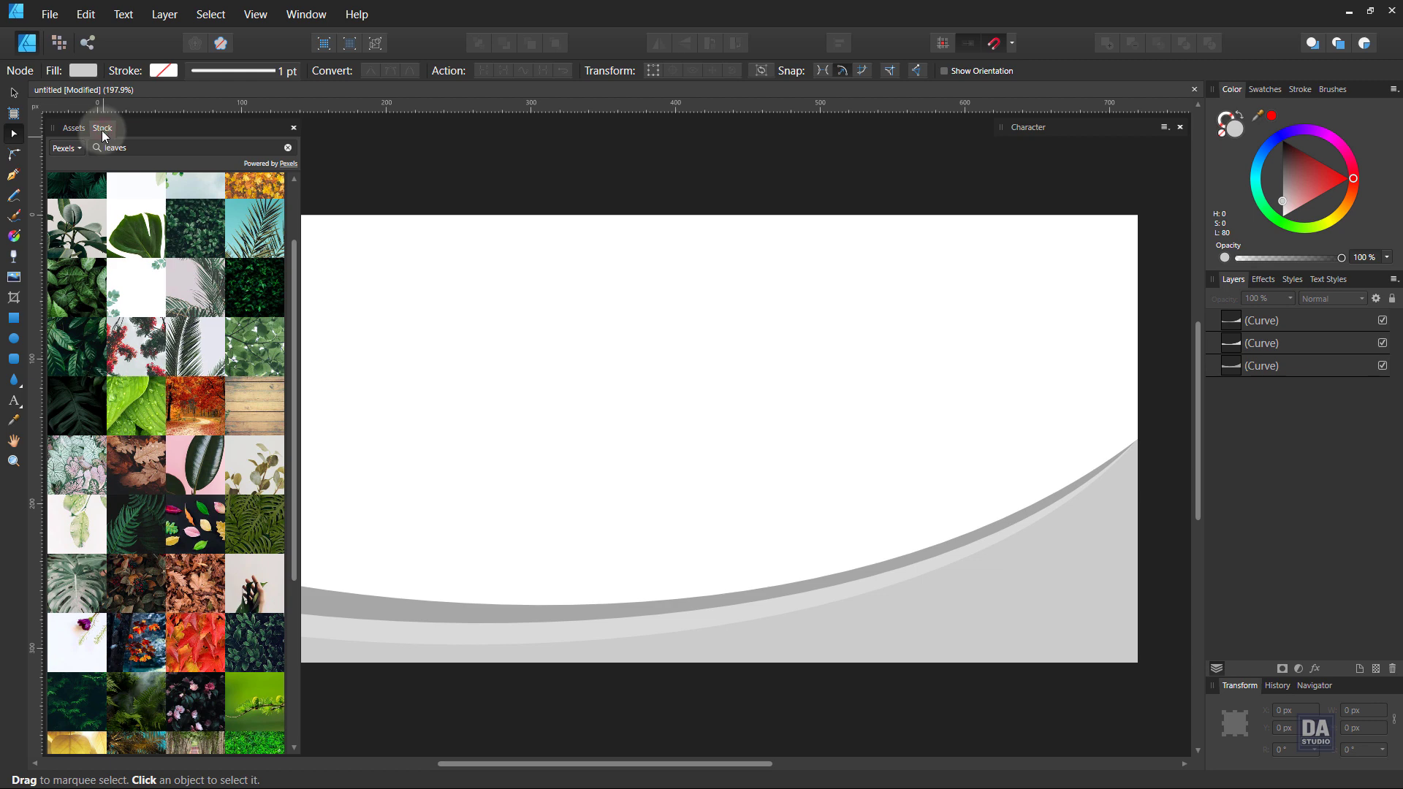
{"action": "left_click_drag", "start_coordinate": [66, 698], "coordinate": [541, 477]}
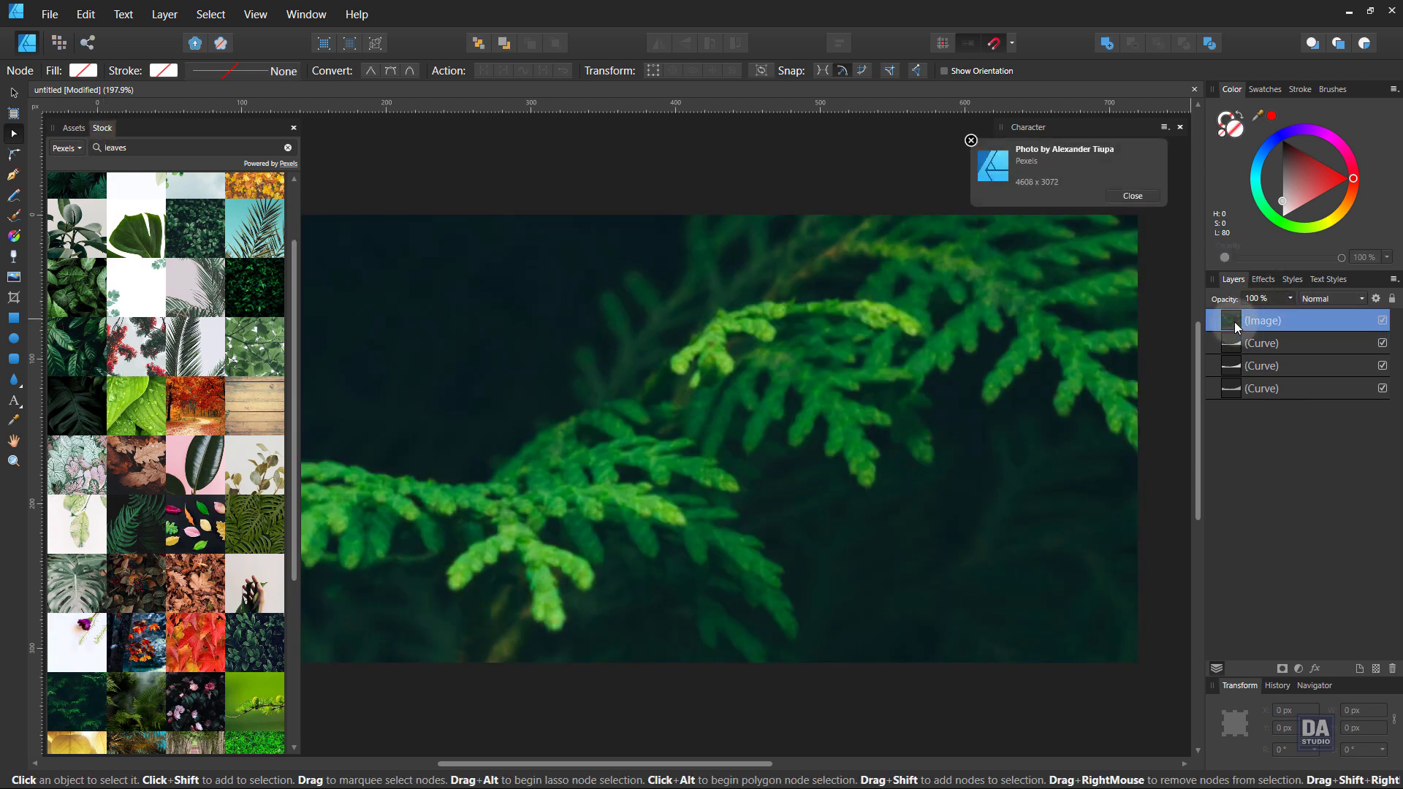
{"action": "mouse_move", "coordinate": [1064, 728]}
{"action": "left_mouse_down"}
{"action": "mouse_move", "coordinate": [1050, 703]}
{"action": "mouse_move", "coordinate": [720, 463]}
{"action": "left_mouse_up"}
{"action": "key", "text": "v"}
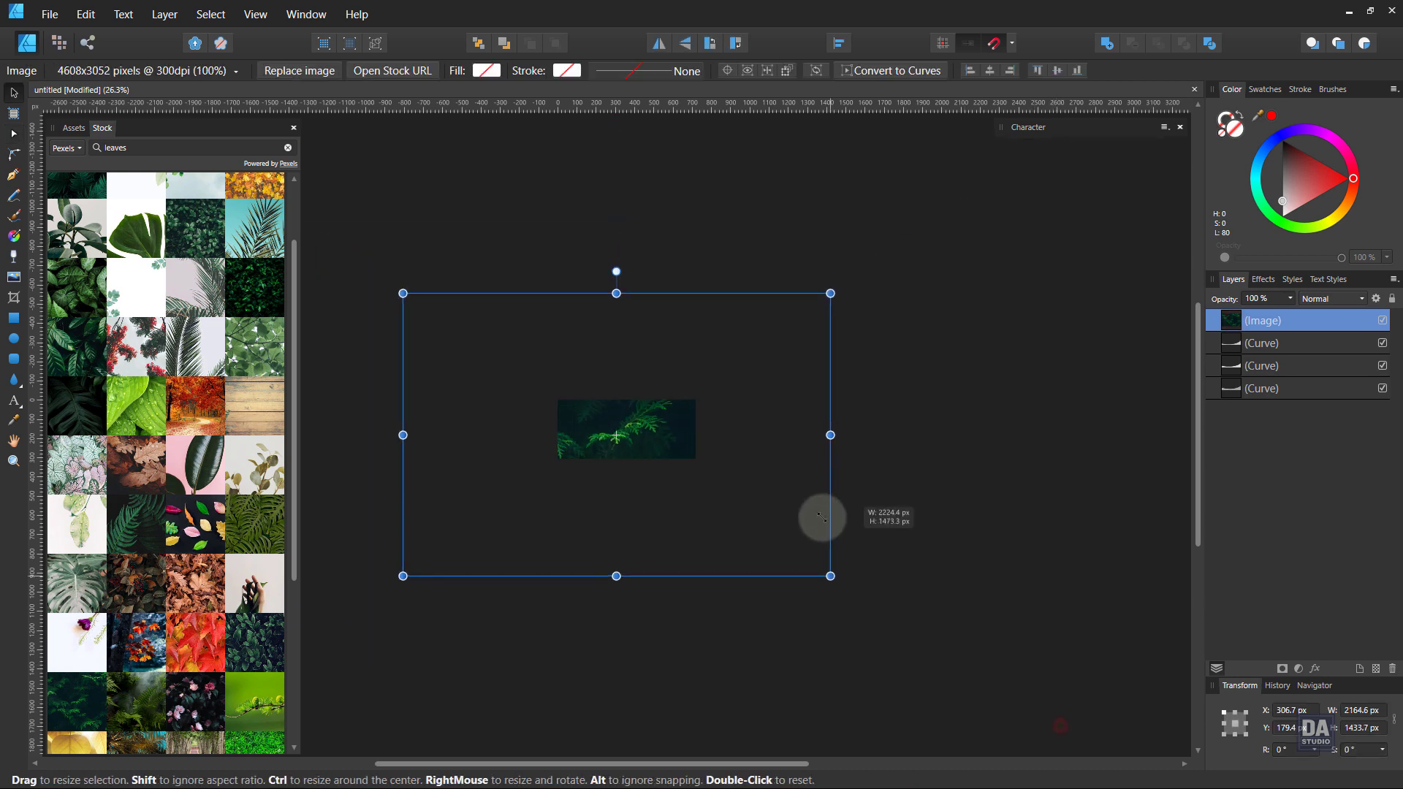
{"action": "scroll", "coordinate": [597, 442], "scroll_direction": "up", "scroll_amount": 2}
{"action": "scroll", "coordinate": [596, 442], "scroll_direction": "up", "scroll_amount": 2}
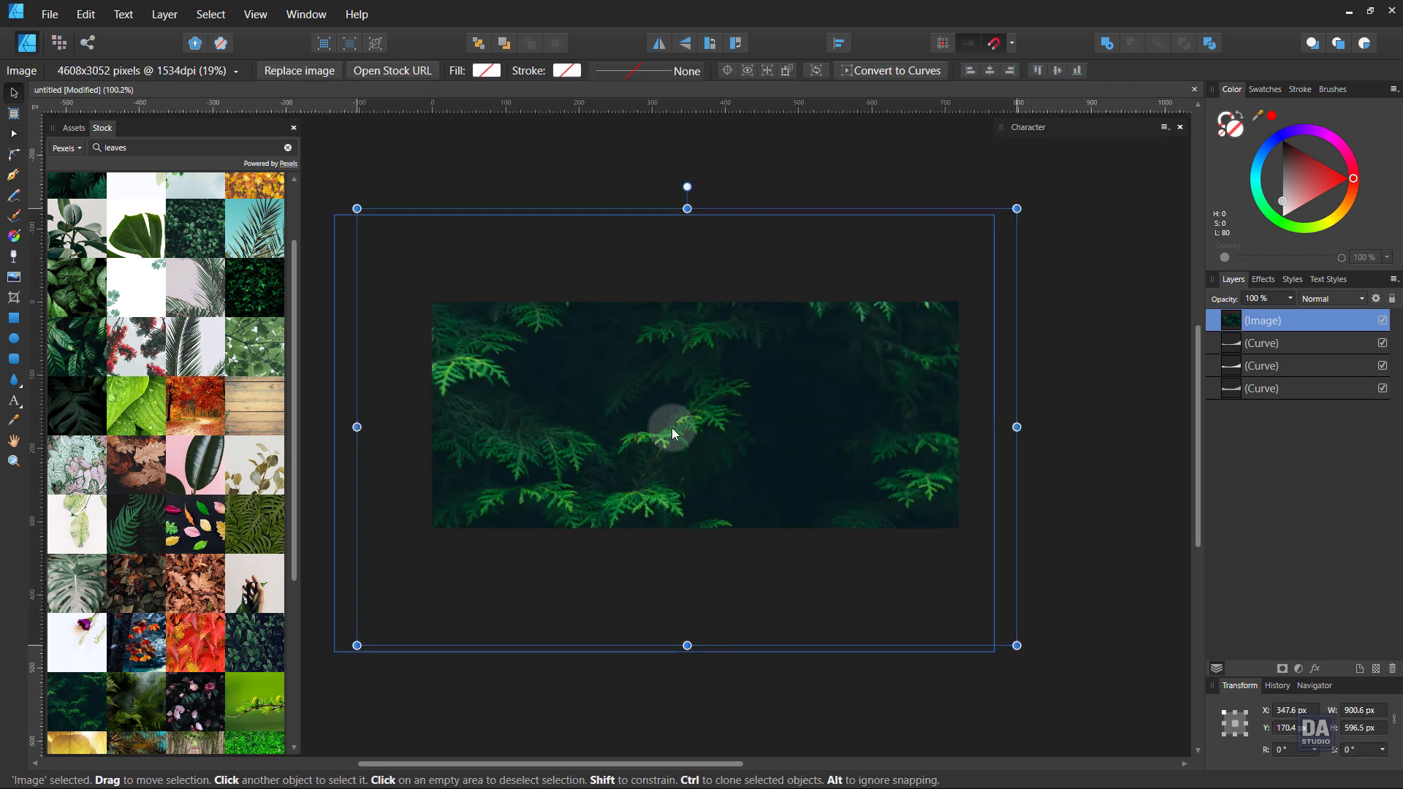
Resize the leaves photo to fit the banner and send it behind the wave curves
{"action": "left_click_drag", "start_coordinate": [668, 426], "coordinate": [674, 416]}
{"action": "left_click_drag", "start_coordinate": [1041, 631], "coordinate": [982, 595]}
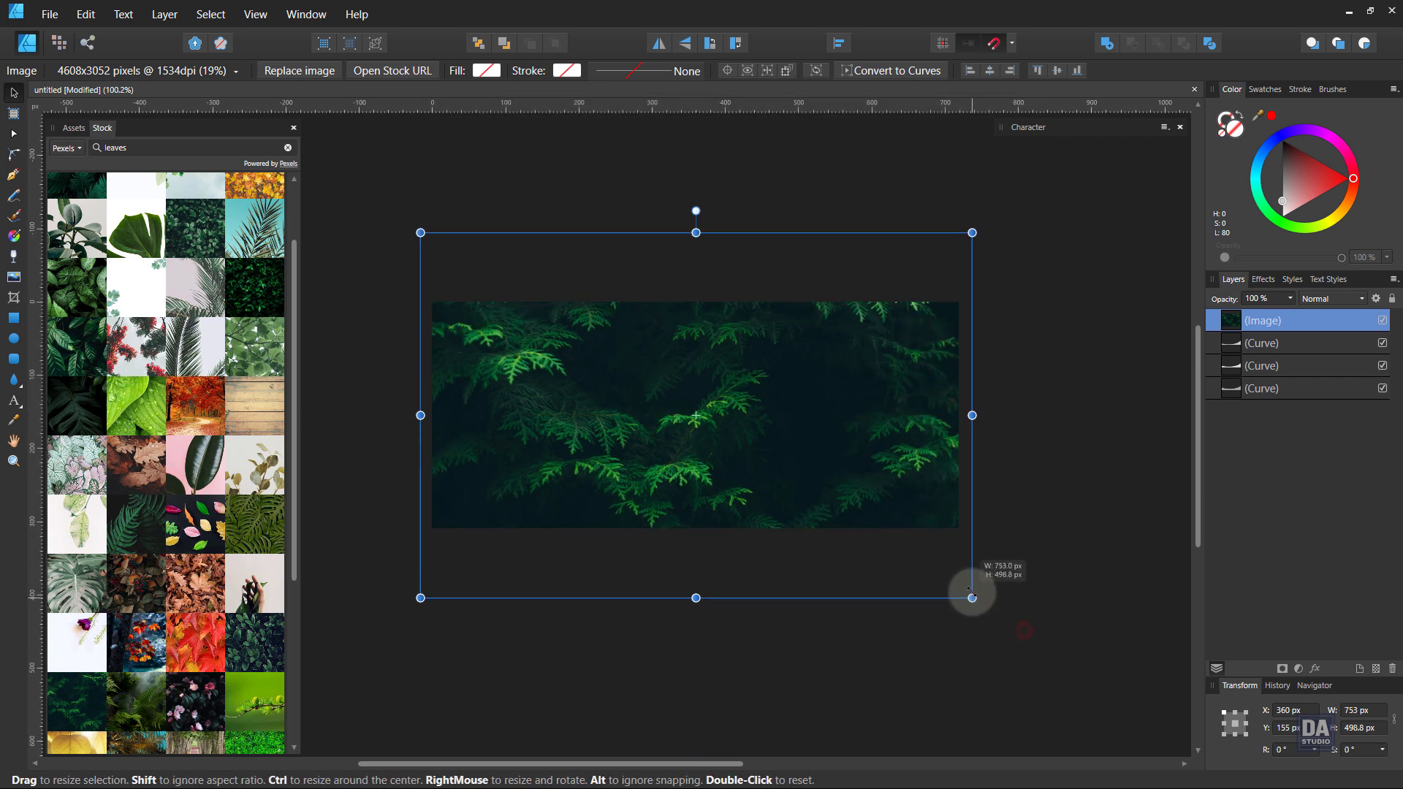
{"action": "left_click_drag", "start_coordinate": [886, 543], "coordinate": [886, 533]}
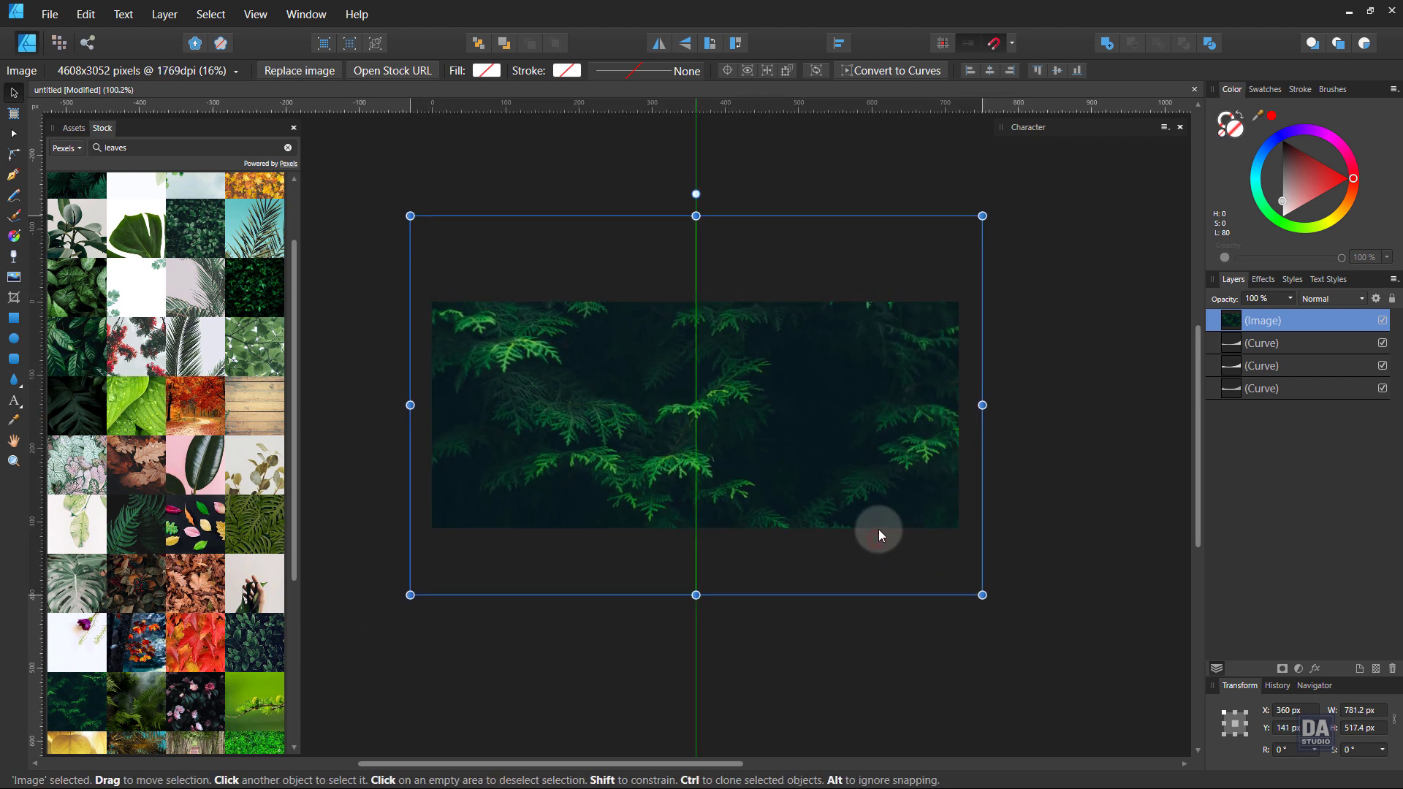
{"action": "left_click_drag", "start_coordinate": [982, 595], "coordinate": [966, 584]}
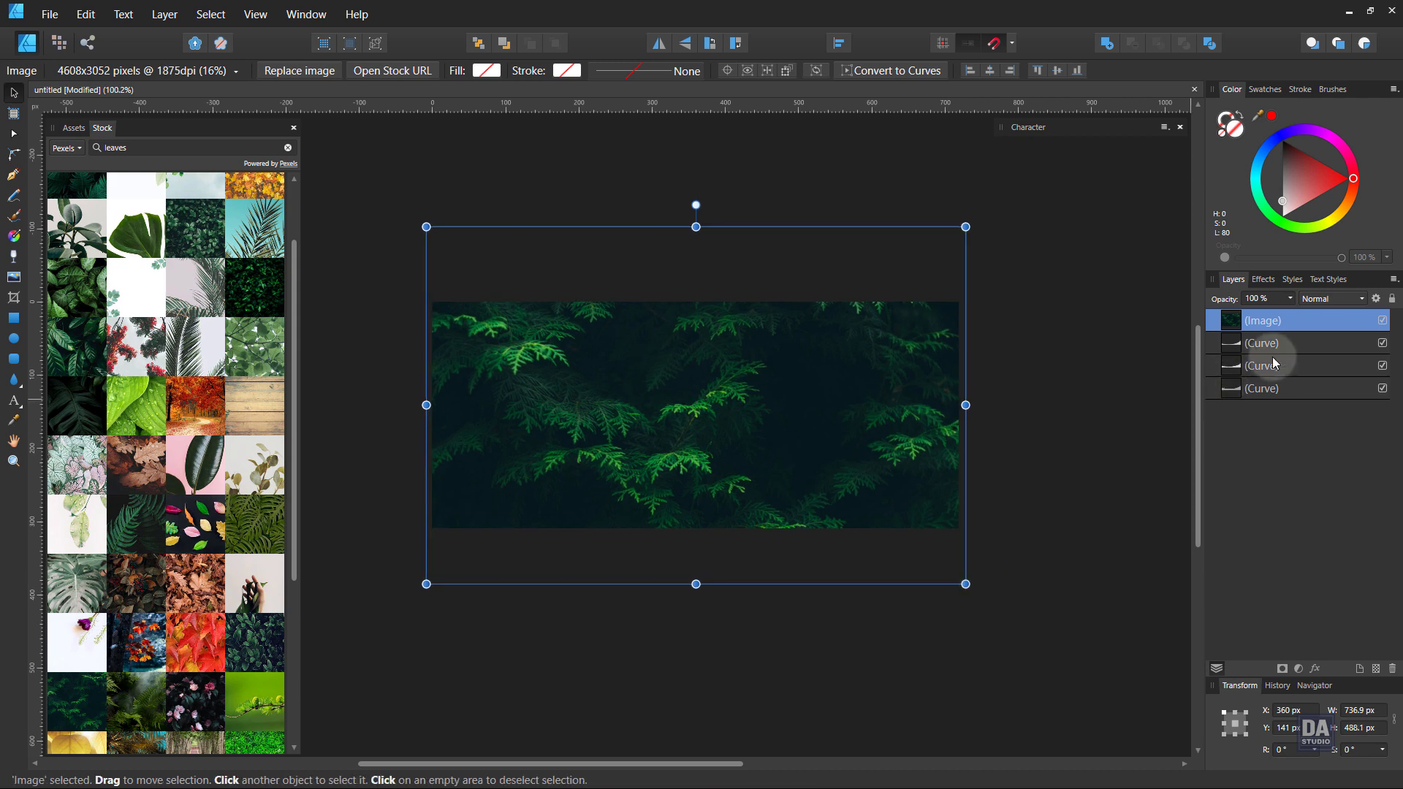
{"action": "left_click_drag", "start_coordinate": [1268, 321], "coordinate": [1280, 437]}
{"action": "left_click", "coordinate": [1032, 450]}
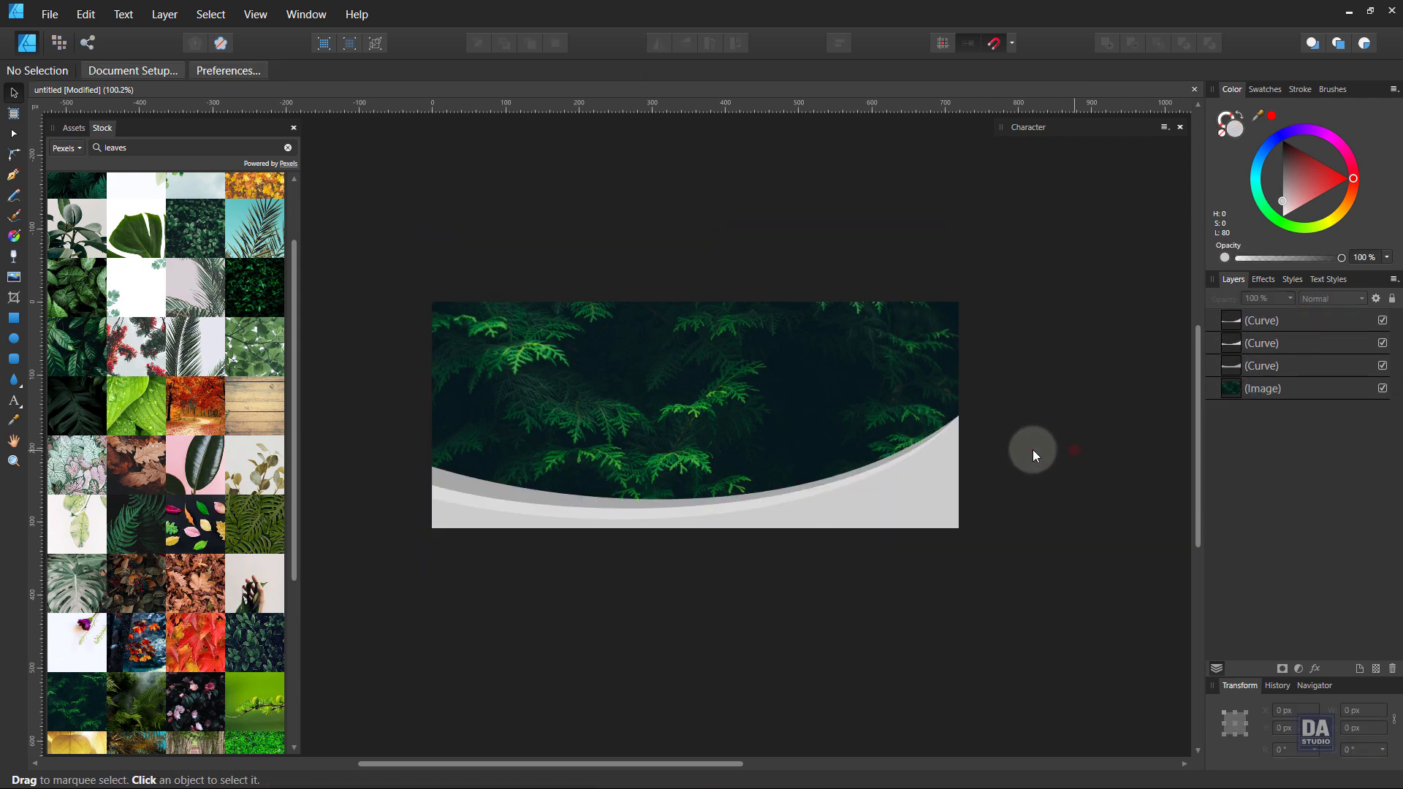
{"action": "mouse_move", "coordinate": [595, 351]}
{"action": "left_mouse_down"}
{"action": "mouse_move", "coordinate": [705, 345]}
{"action": "mouse_move", "coordinate": [732, 363]}
{"action": "left_mouse_up"}
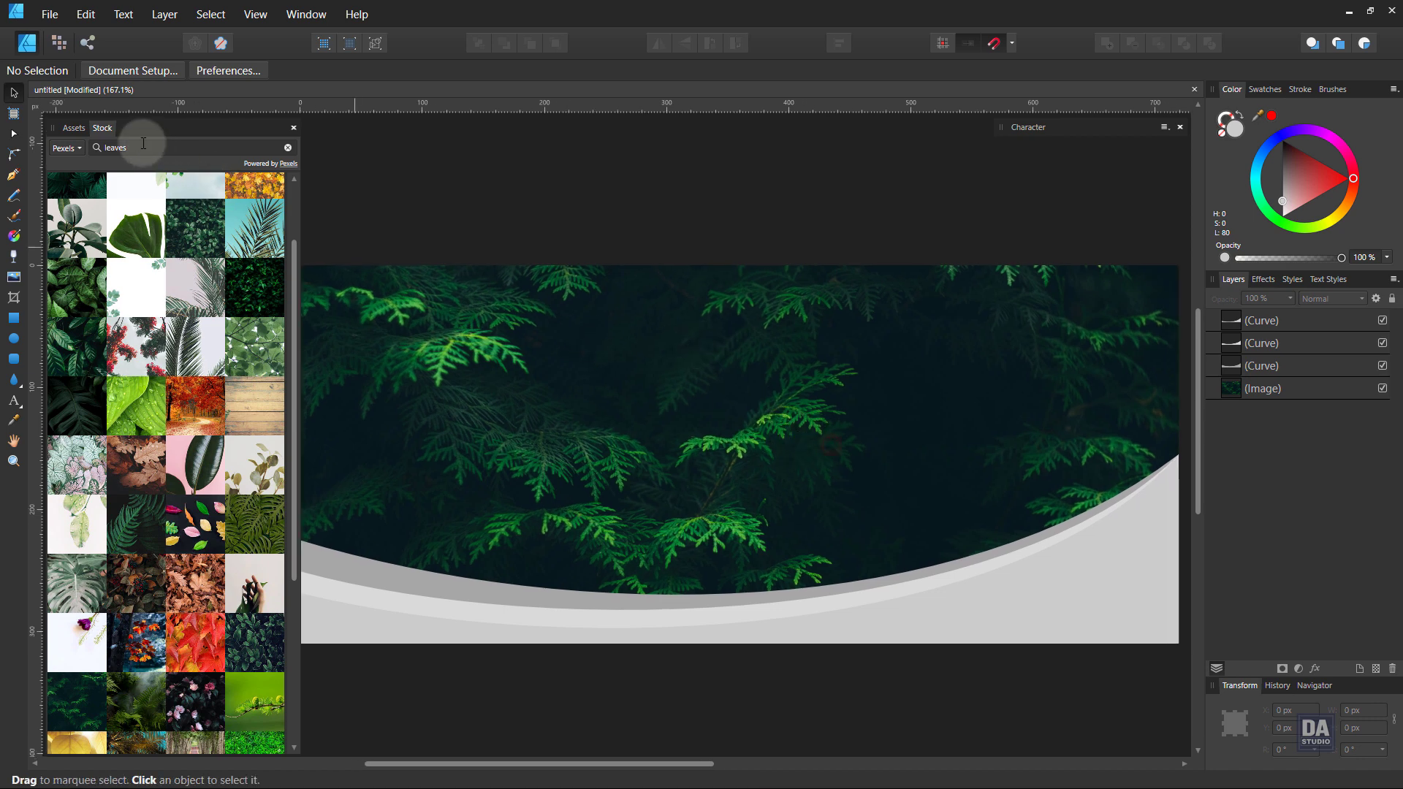
{"action": "left_click", "coordinate": [154, 133]}
{"action": "mouse_move", "coordinate": [636, 429]}
{"action": "left_mouse_down"}
{"action": "mouse_move", "coordinate": [502, 407]}
{"action": "mouse_move", "coordinate": [270, 566]}
{"action": "left_mouse_up"}
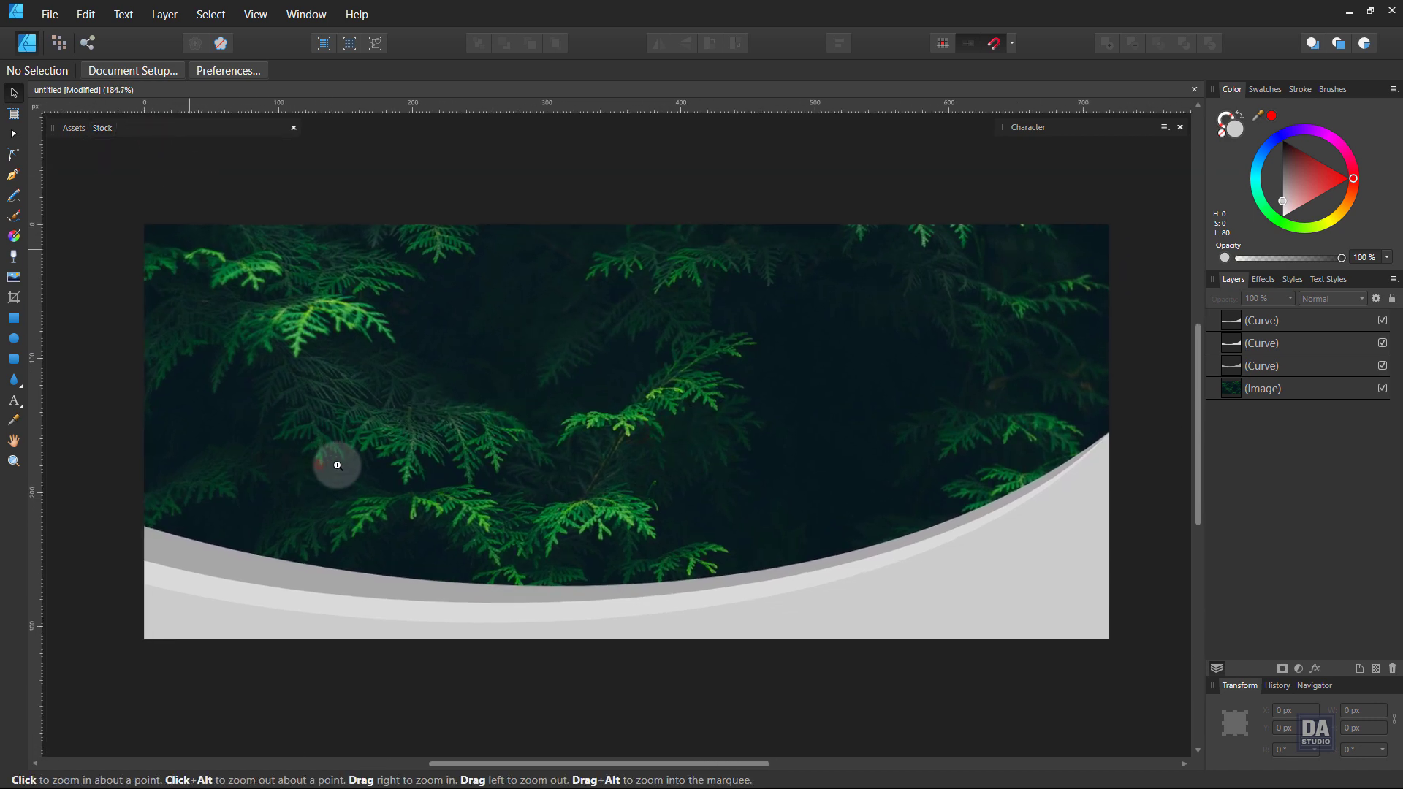
Fill the back wave curve with dark green
{"action": "left_click", "coordinate": [271, 566]}
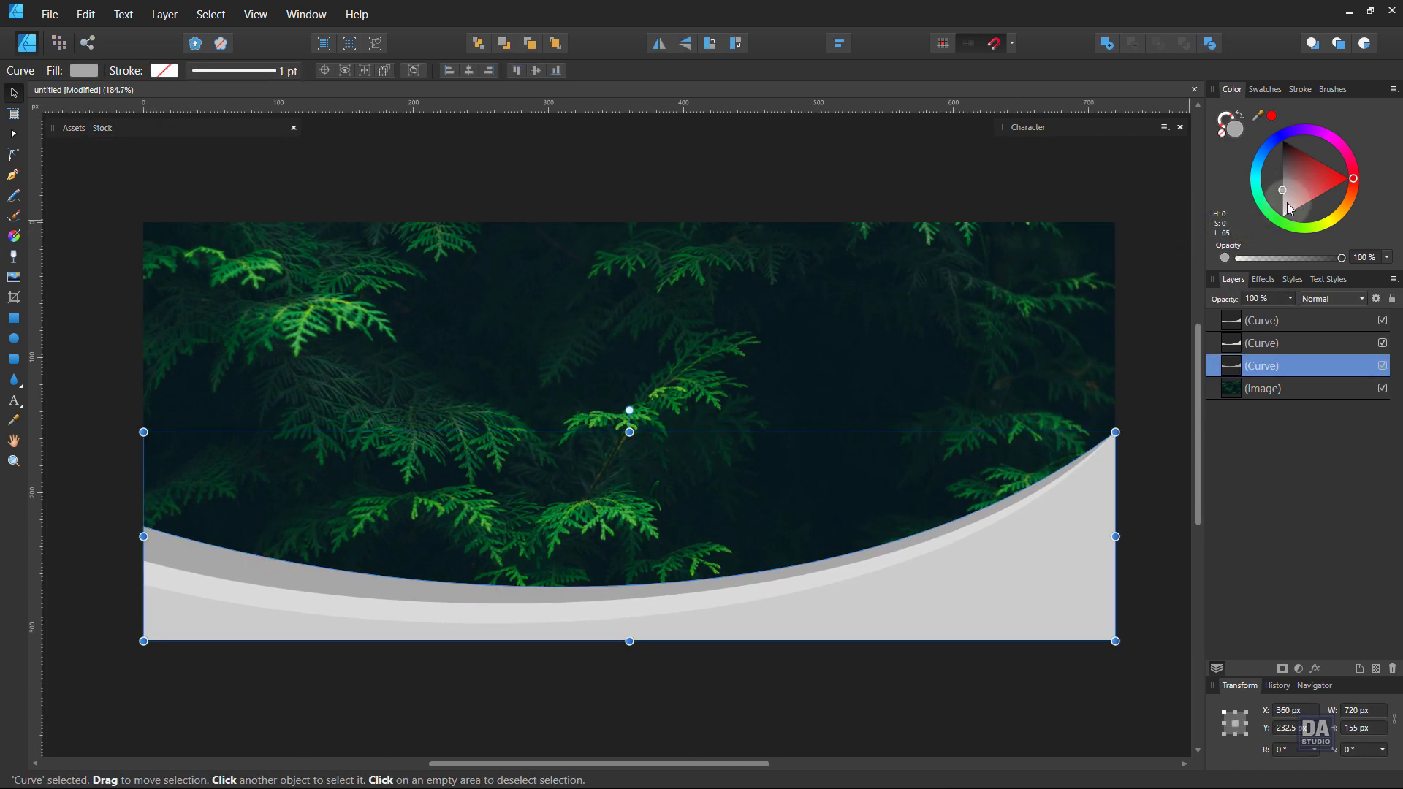
{"action": "left_click", "coordinate": [1282, 225]}
{"action": "left_click_drag", "start_coordinate": [1306, 191], "coordinate": [1324, 176]}
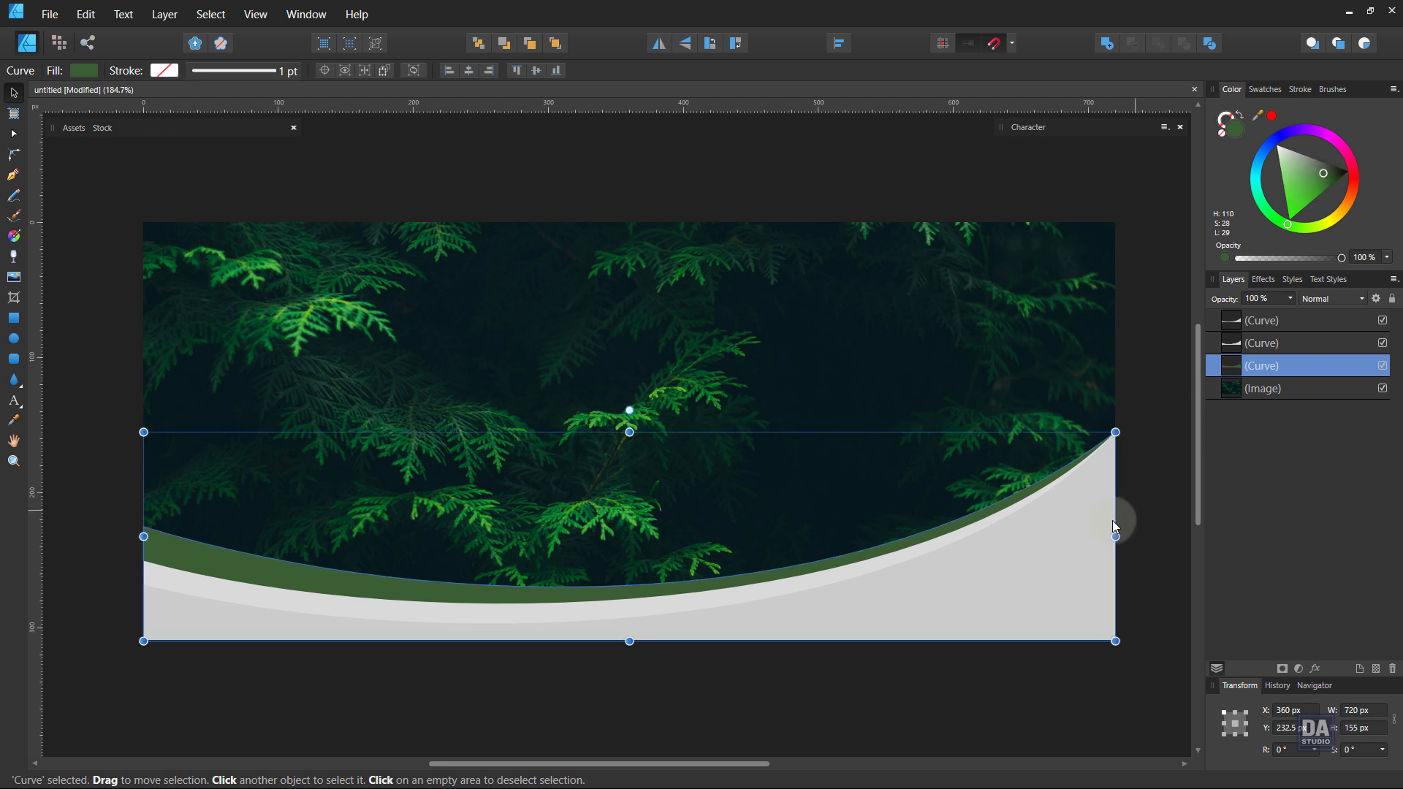
Try a yellow-green swatch fill on the middle wave, then undo it
{"action": "left_click", "coordinate": [1264, 89]}
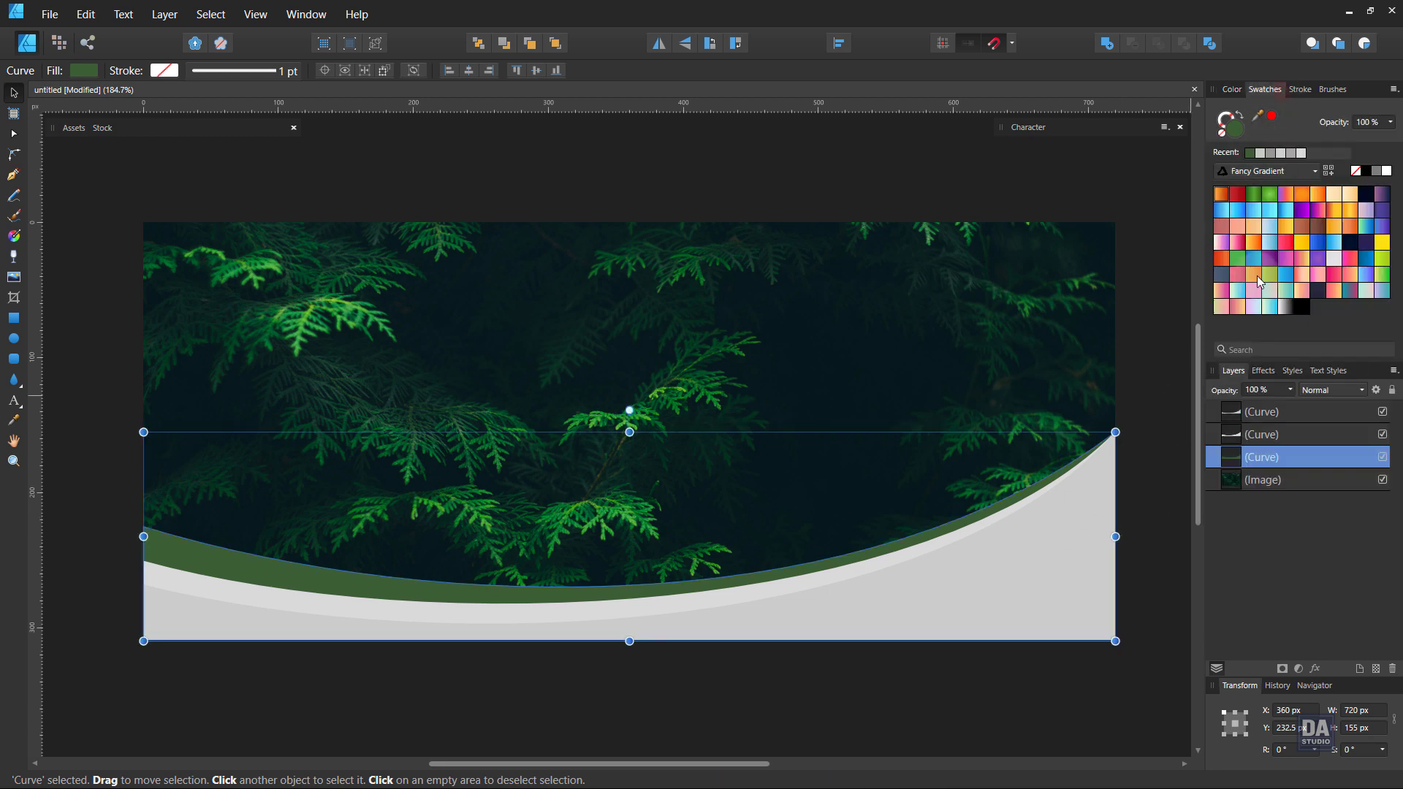
{"action": "left_click", "coordinate": [652, 556]}
{"action": "left_click", "coordinate": [588, 605]}
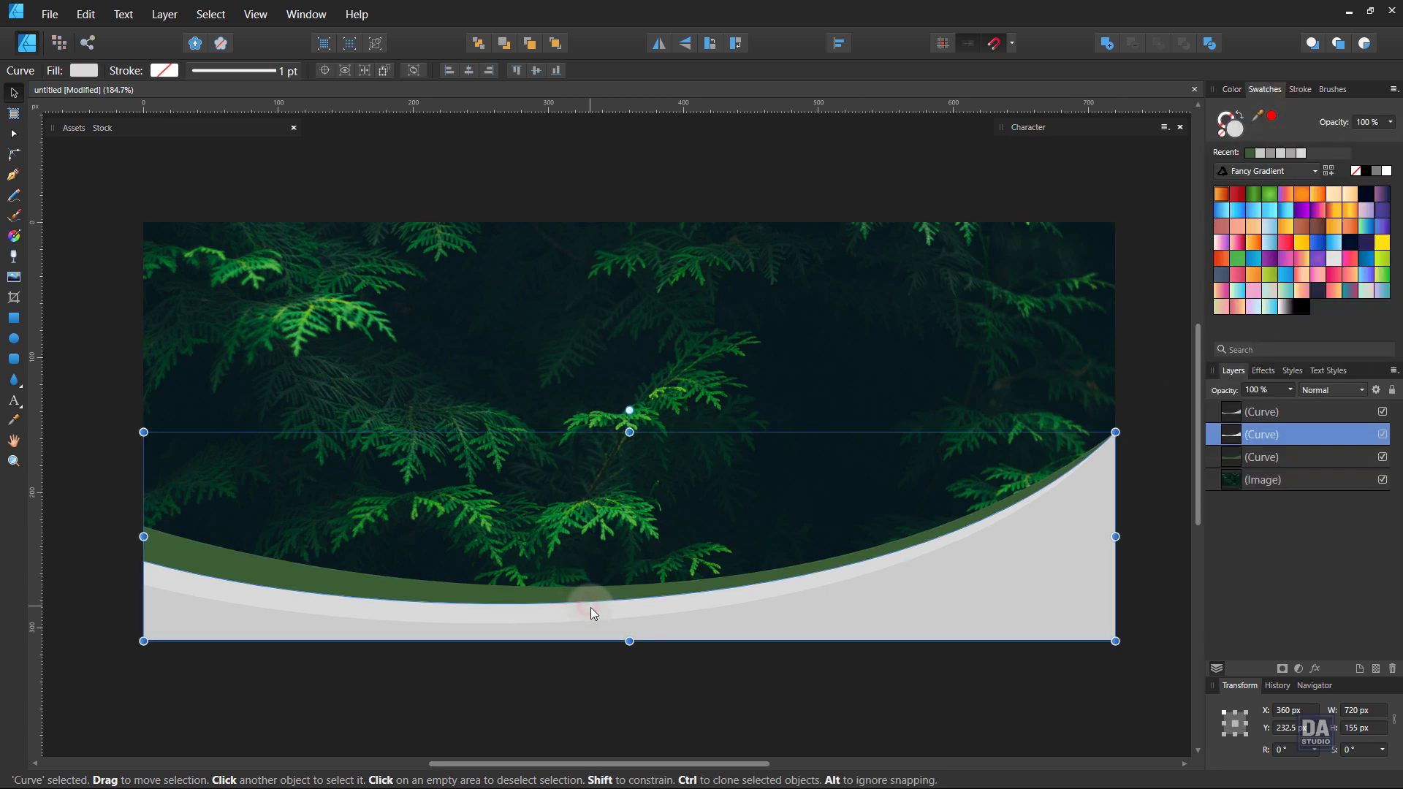
{"action": "left_click_drag", "start_coordinate": [591, 612], "coordinate": [608, 584]}
{"action": "key", "text": "Escape"}
{"action": "left_click", "coordinate": [1268, 275]}
{"action": "key", "text": "ctrl+z"}
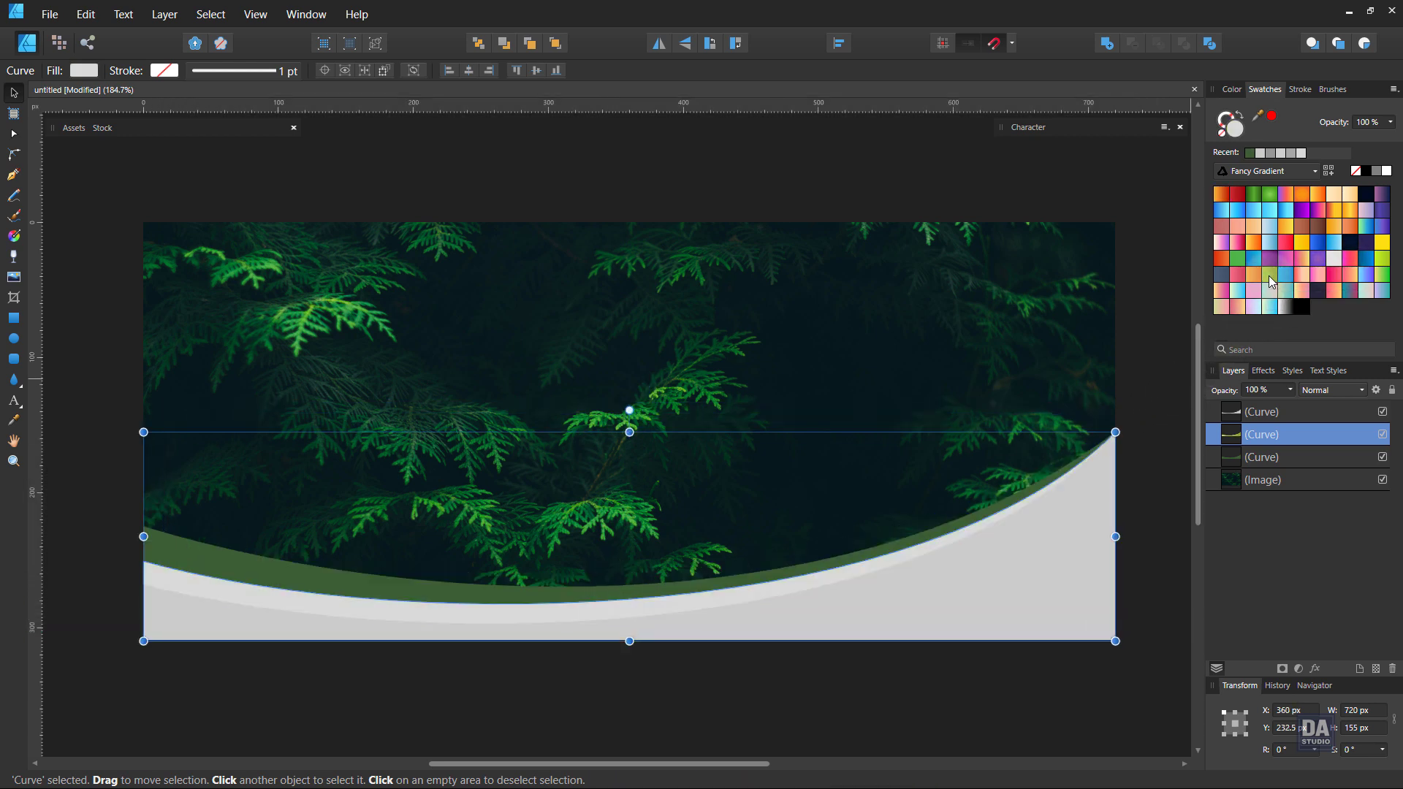
Give the middle and front waves white gradient fills and blend the middle wave with Overlay
{"action": "left_click", "coordinate": [1289, 309]}
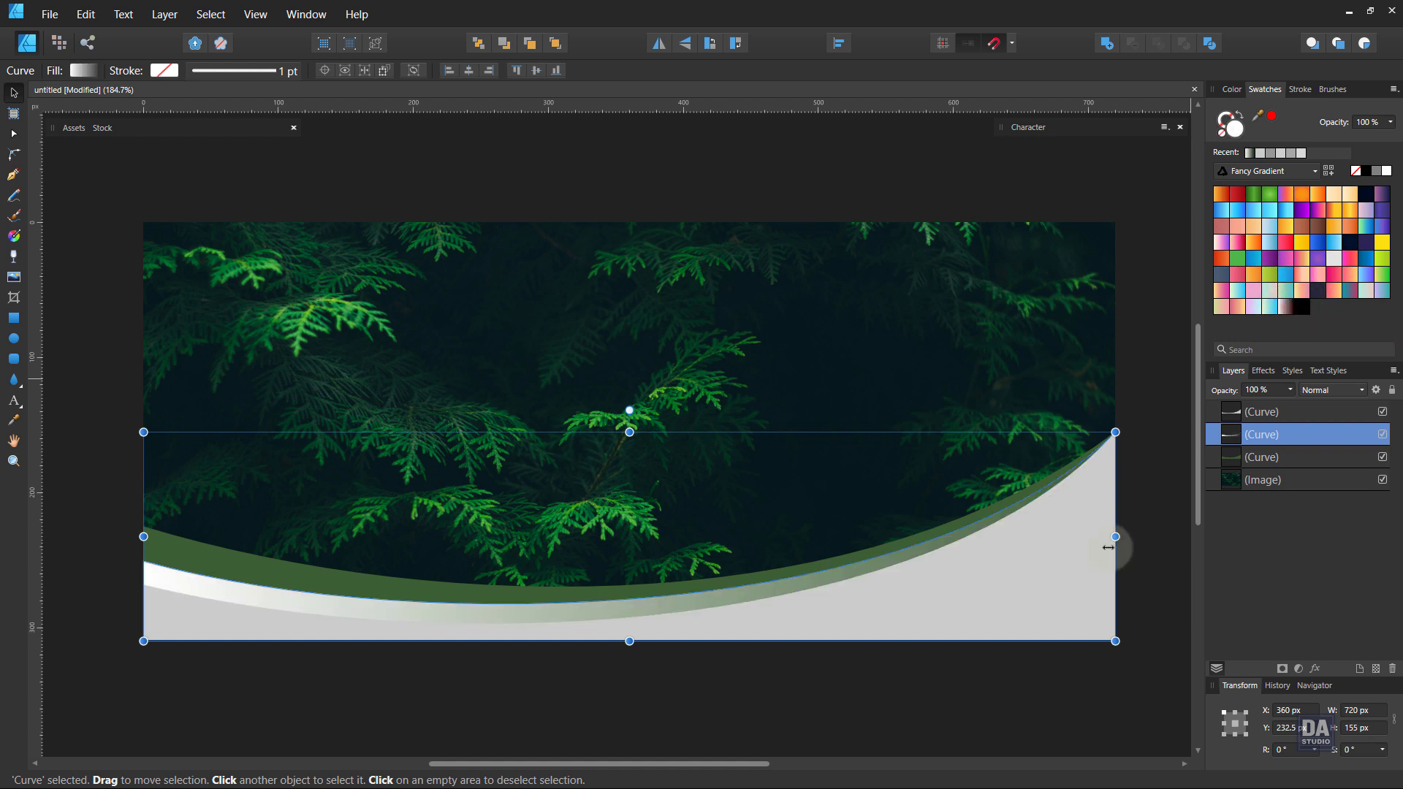
{"action": "left_click", "coordinate": [1028, 611]}
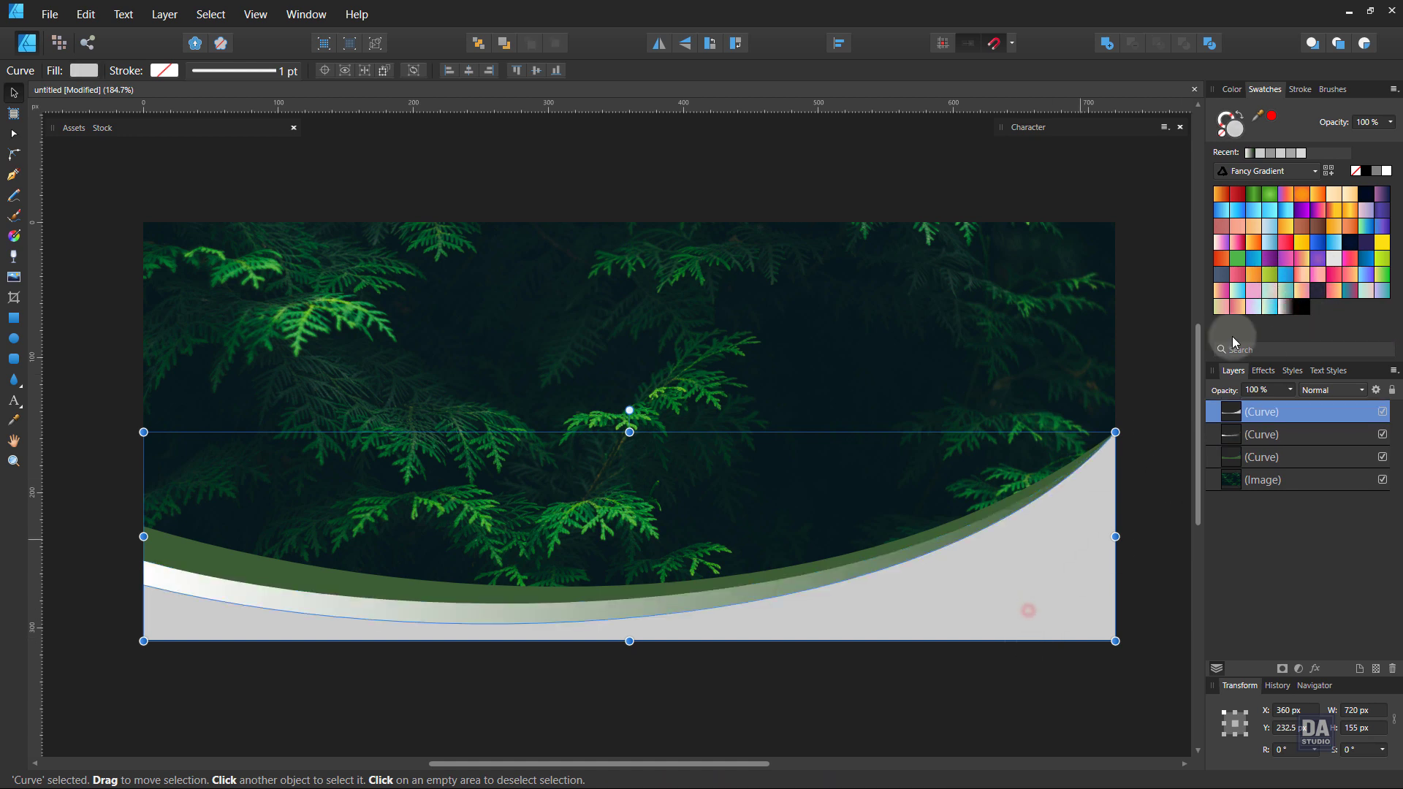
{"action": "left_click", "coordinate": [1286, 305]}
{"action": "left_click", "coordinate": [792, 587]}
{"action": "left_click", "coordinate": [1311, 390]}
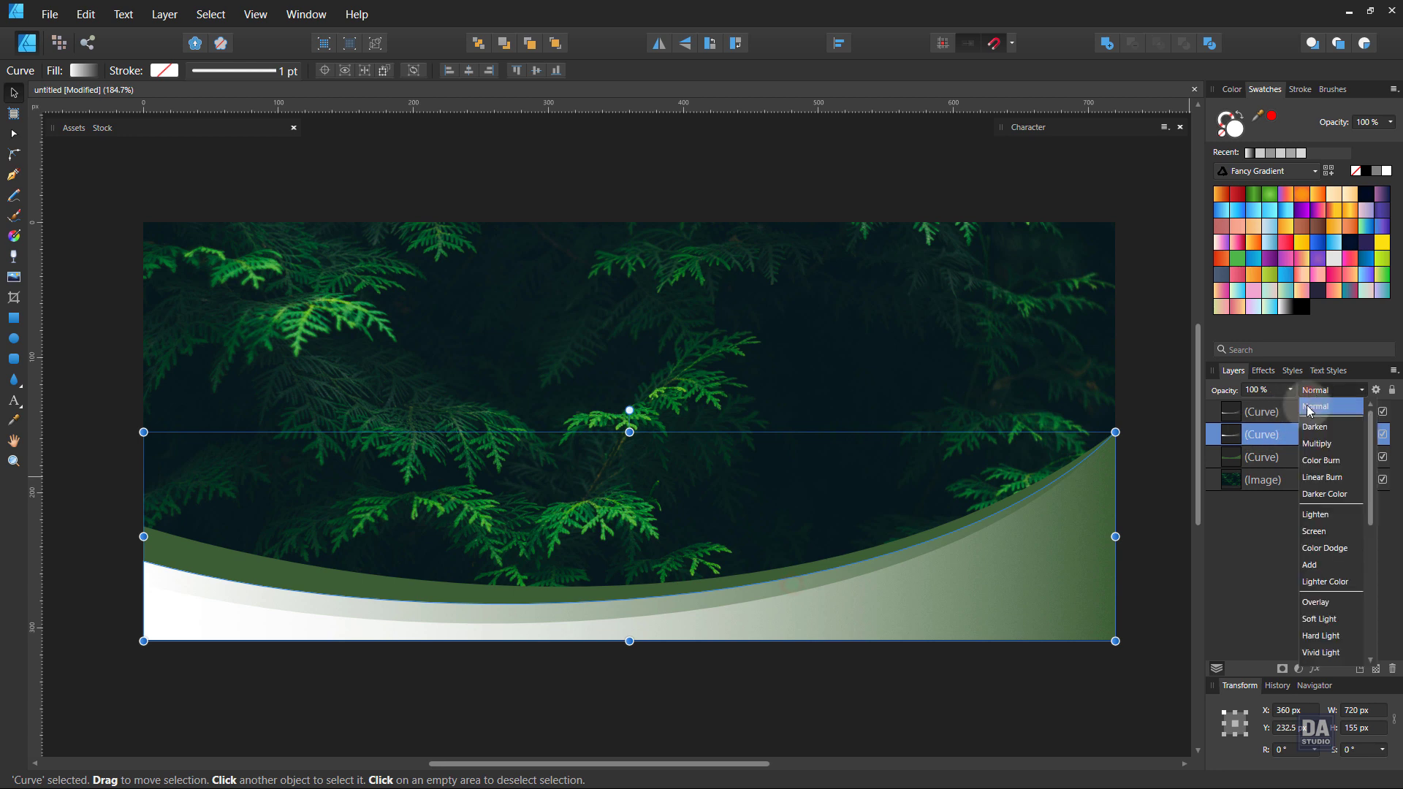
{"action": "left_click", "coordinate": [1315, 602]}
Angle both waves' gradients right to left and lower the front wave's opacity
{"action": "key", "text": "g"}
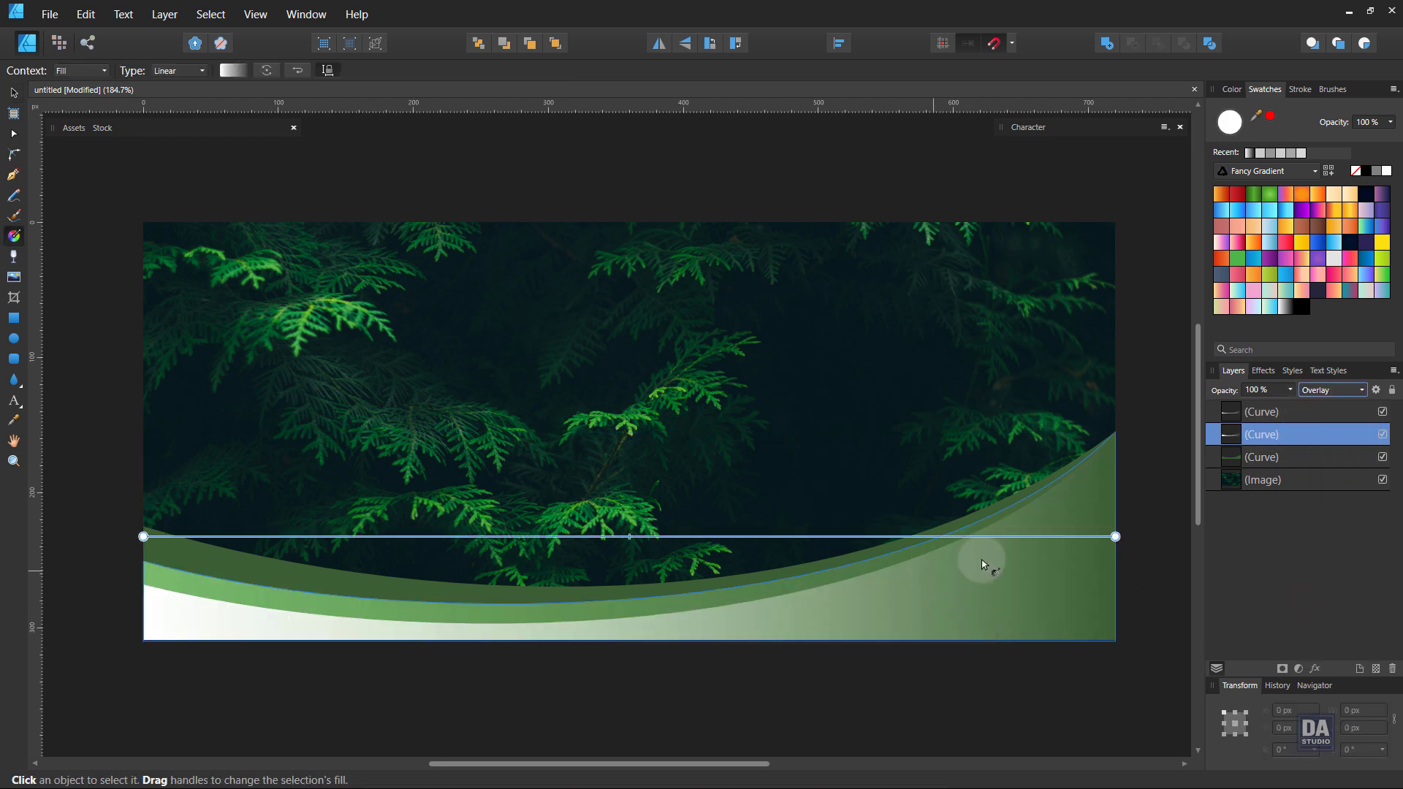
{"action": "mouse_move", "coordinate": [1142, 540]}
{"action": "left_mouse_down"}
{"action": "mouse_move", "coordinate": [502, 595]}
{"action": "mouse_move", "coordinate": [235, 605]}
{"action": "mouse_move", "coordinate": [80, 593]}
{"action": "left_mouse_up"}
{"action": "left_click", "coordinate": [637, 635]}
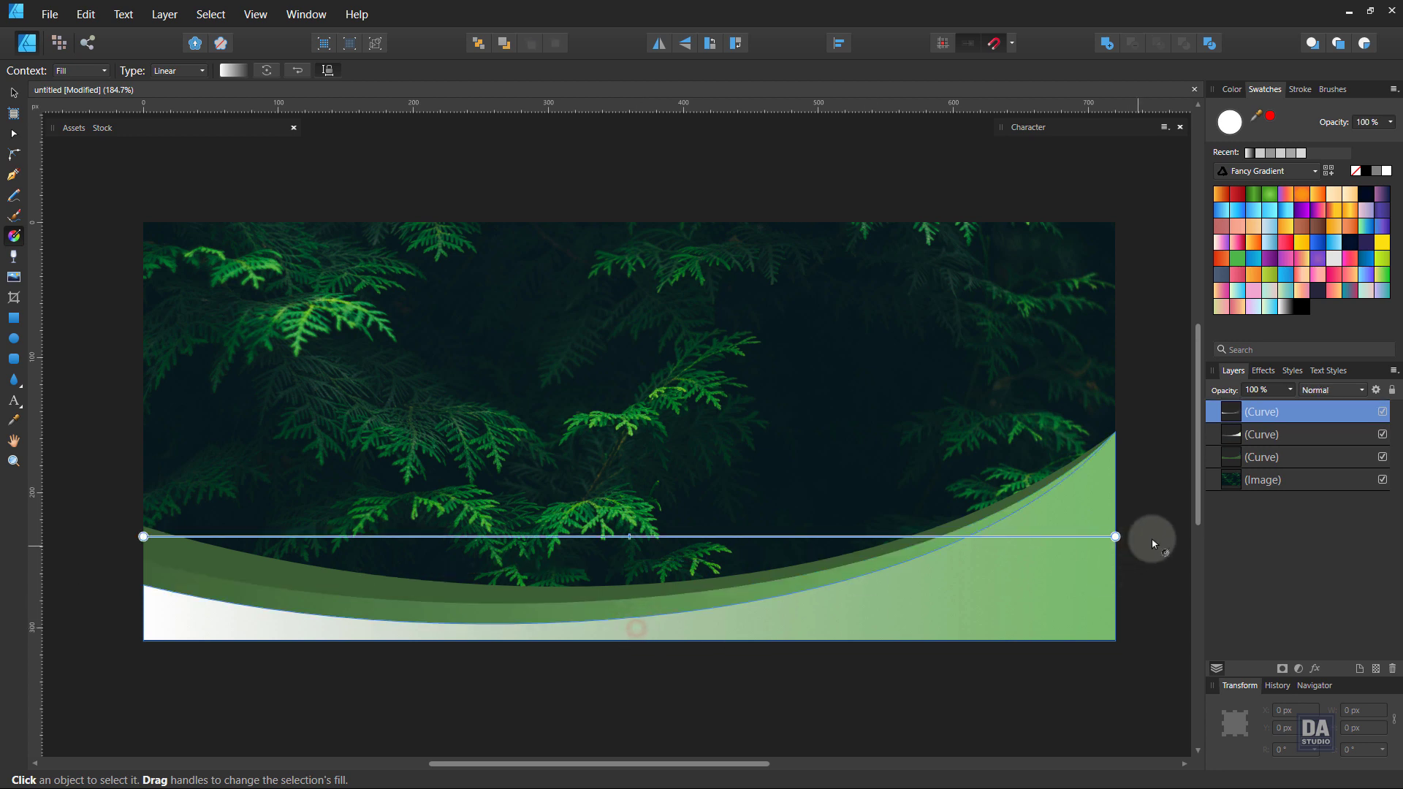
{"action": "mouse_move", "coordinate": [1152, 537]}
{"action": "left_mouse_down"}
{"action": "mouse_move", "coordinate": [510, 614]}
{"action": "mouse_move", "coordinate": [172, 601]}
{"action": "left_mouse_up"}
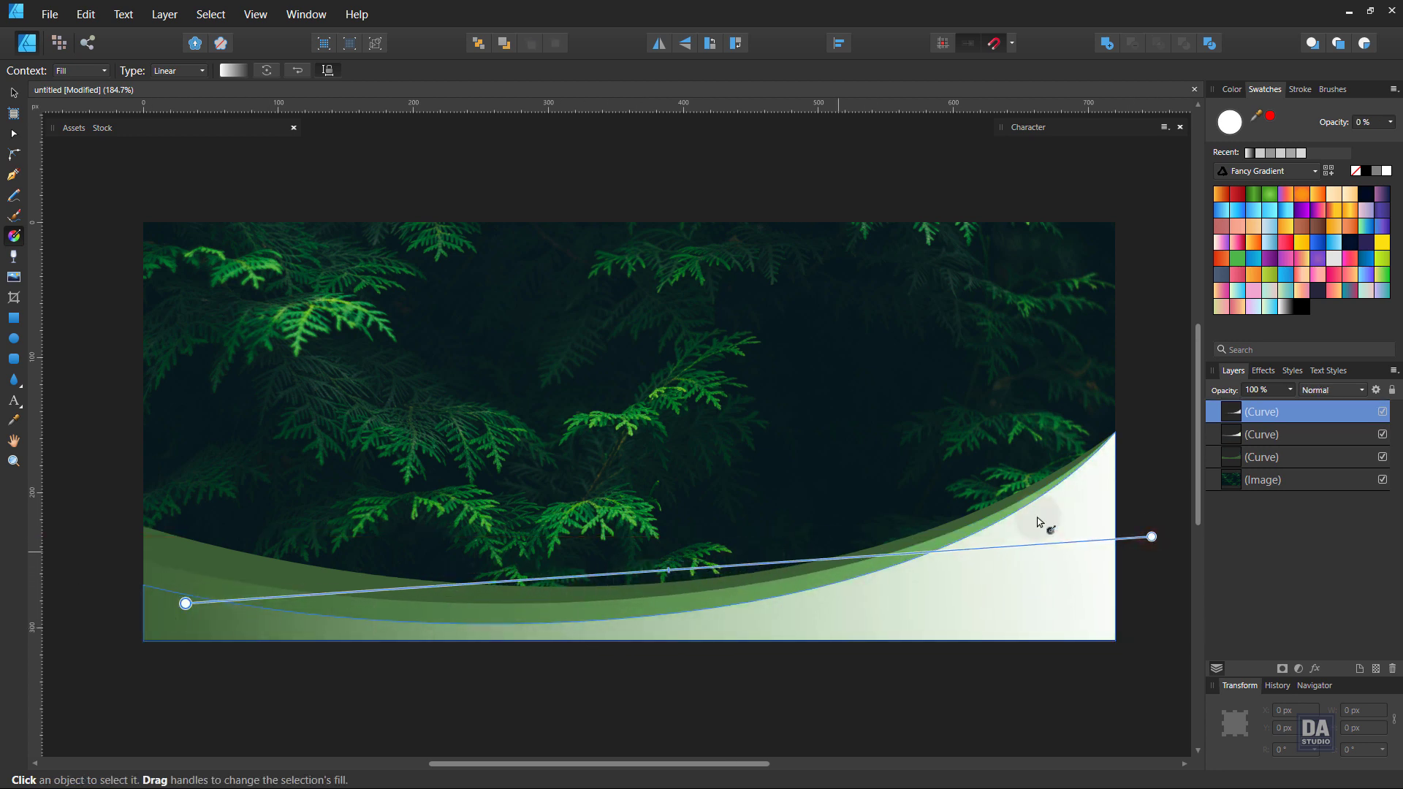
{"action": "key", "text": "v"}
{"action": "mouse_move", "coordinate": [1283, 410]}
{"action": "left_mouse_down"}
{"action": "mouse_move", "coordinate": [1291, 392]}
{"action": "mouse_move", "coordinate": [1221, 406]}
{"action": "left_mouse_up"}
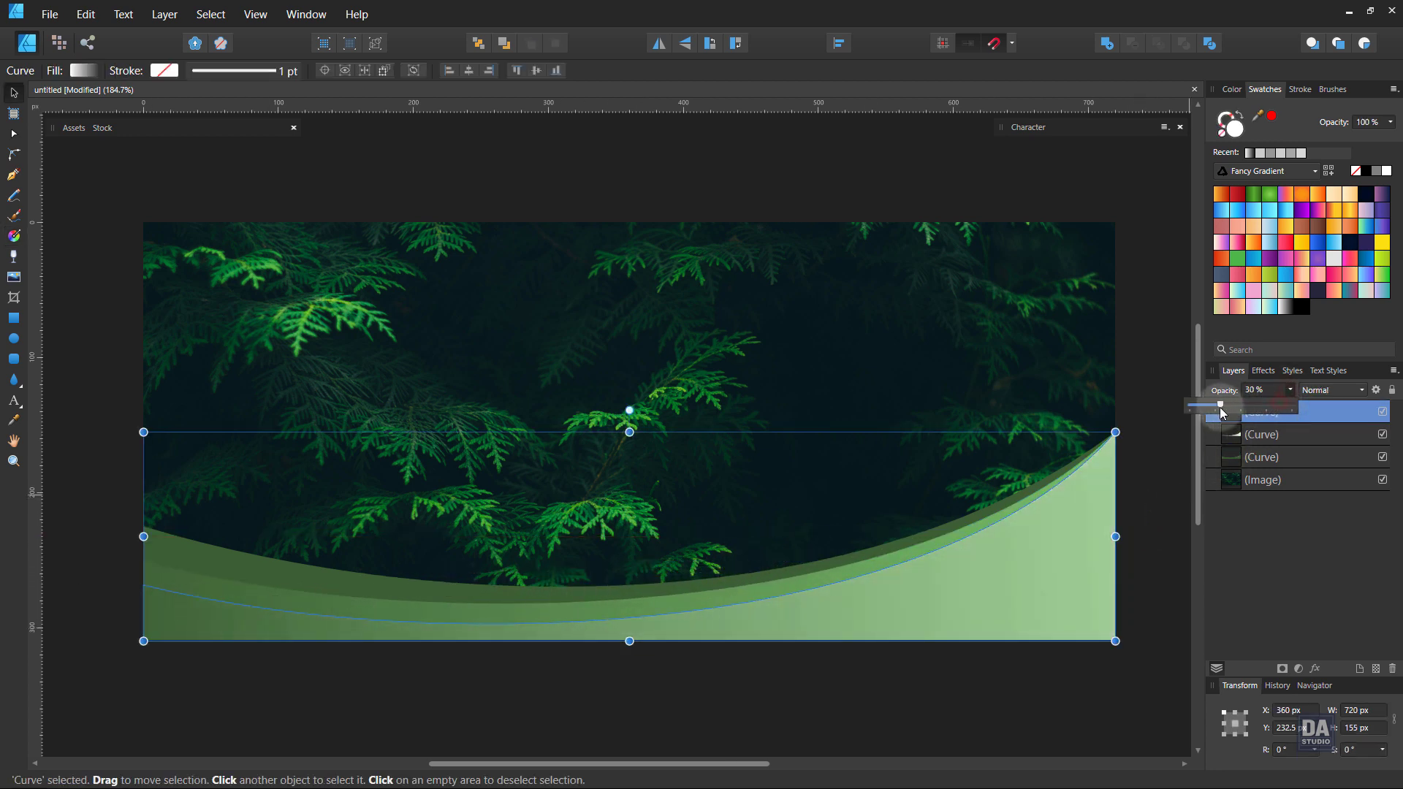
{"action": "left_click", "coordinate": [1155, 457]}
Set the middle wave's opacity to 50%
{"action": "left_click", "coordinate": [1058, 553]}
{"action": "left_click", "coordinate": [1337, 391]}
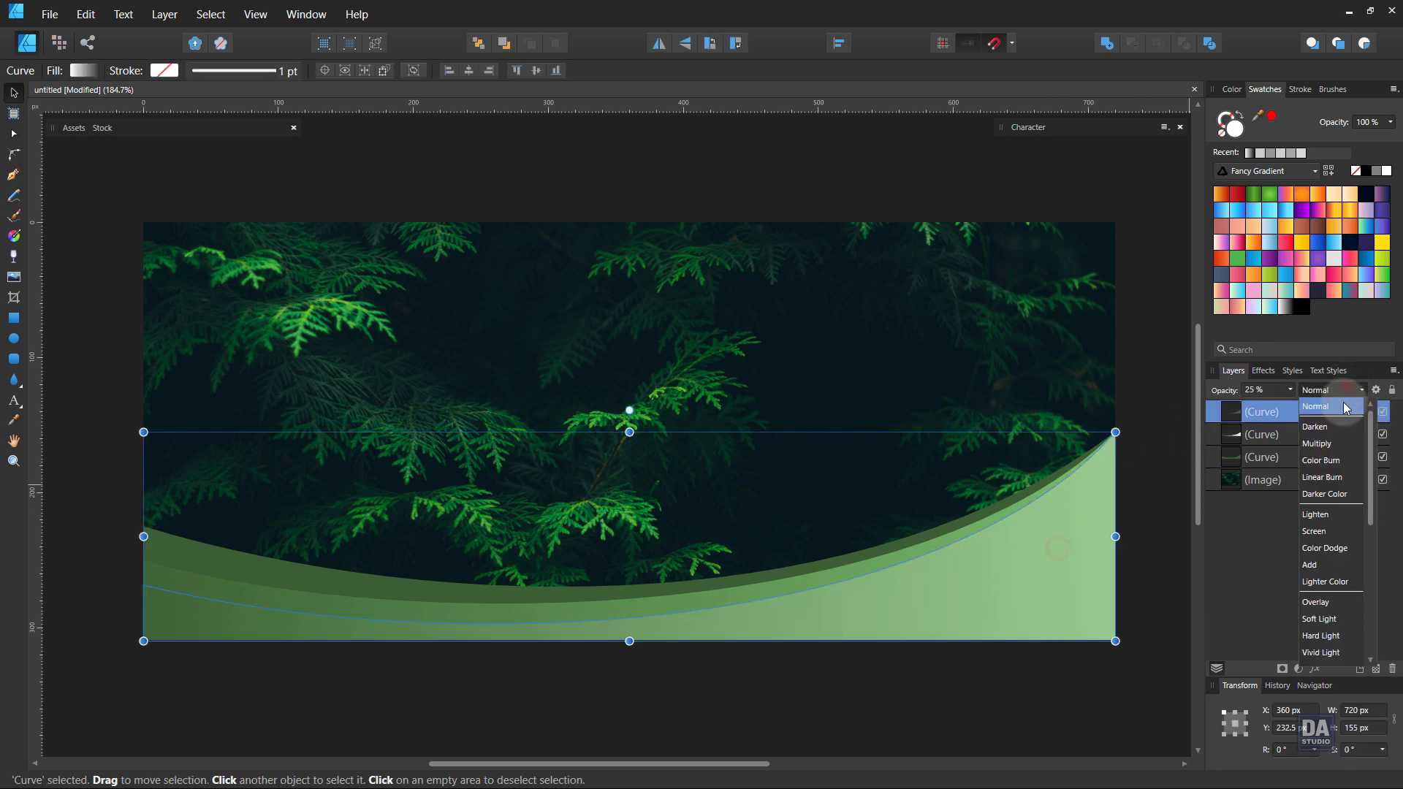
{"action": "left_click", "coordinate": [1122, 586]}
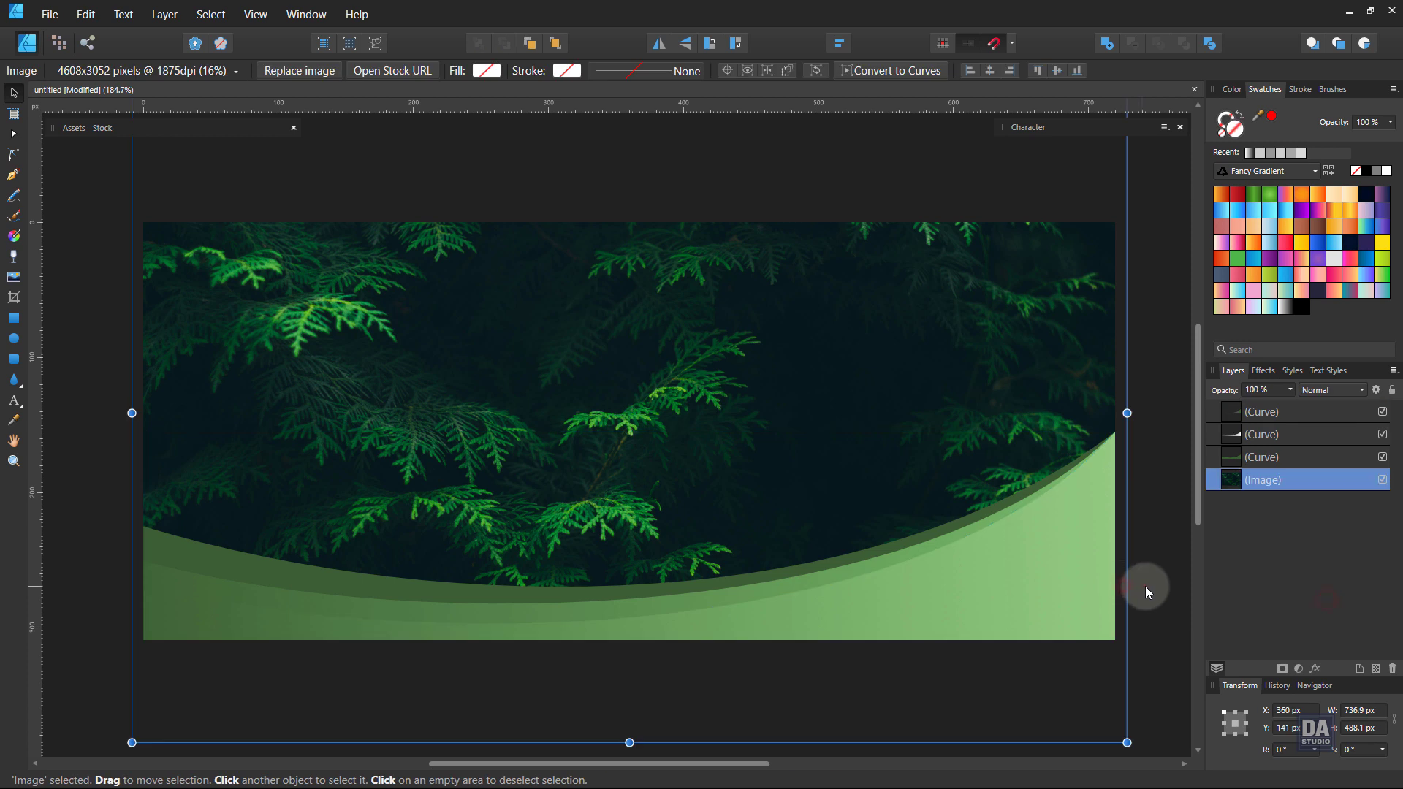
{"action": "left_click", "coordinate": [1144, 591]}
{"action": "left_click_drag", "start_coordinate": [1141, 592], "coordinate": [1143, 595]}
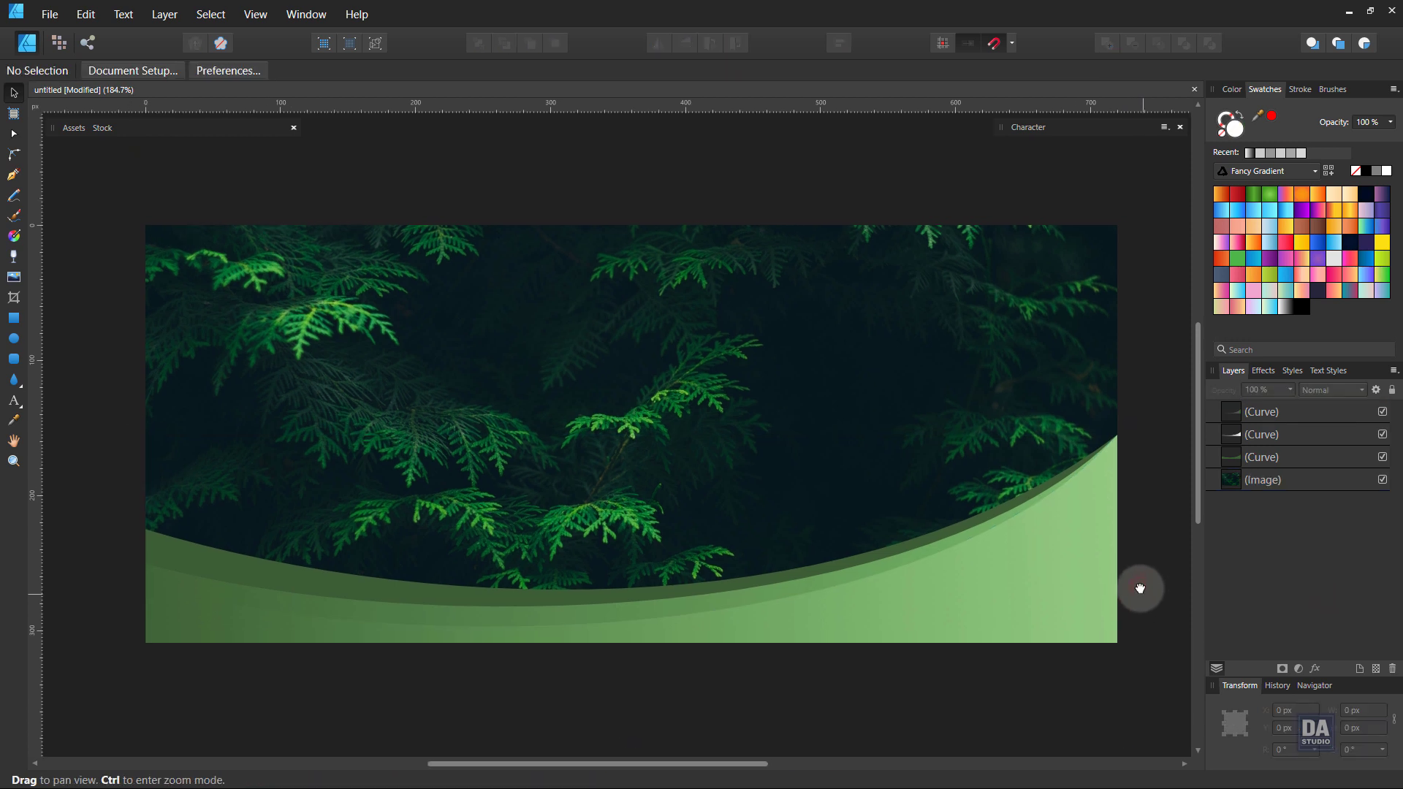
{"action": "left_click", "coordinate": [897, 564]}
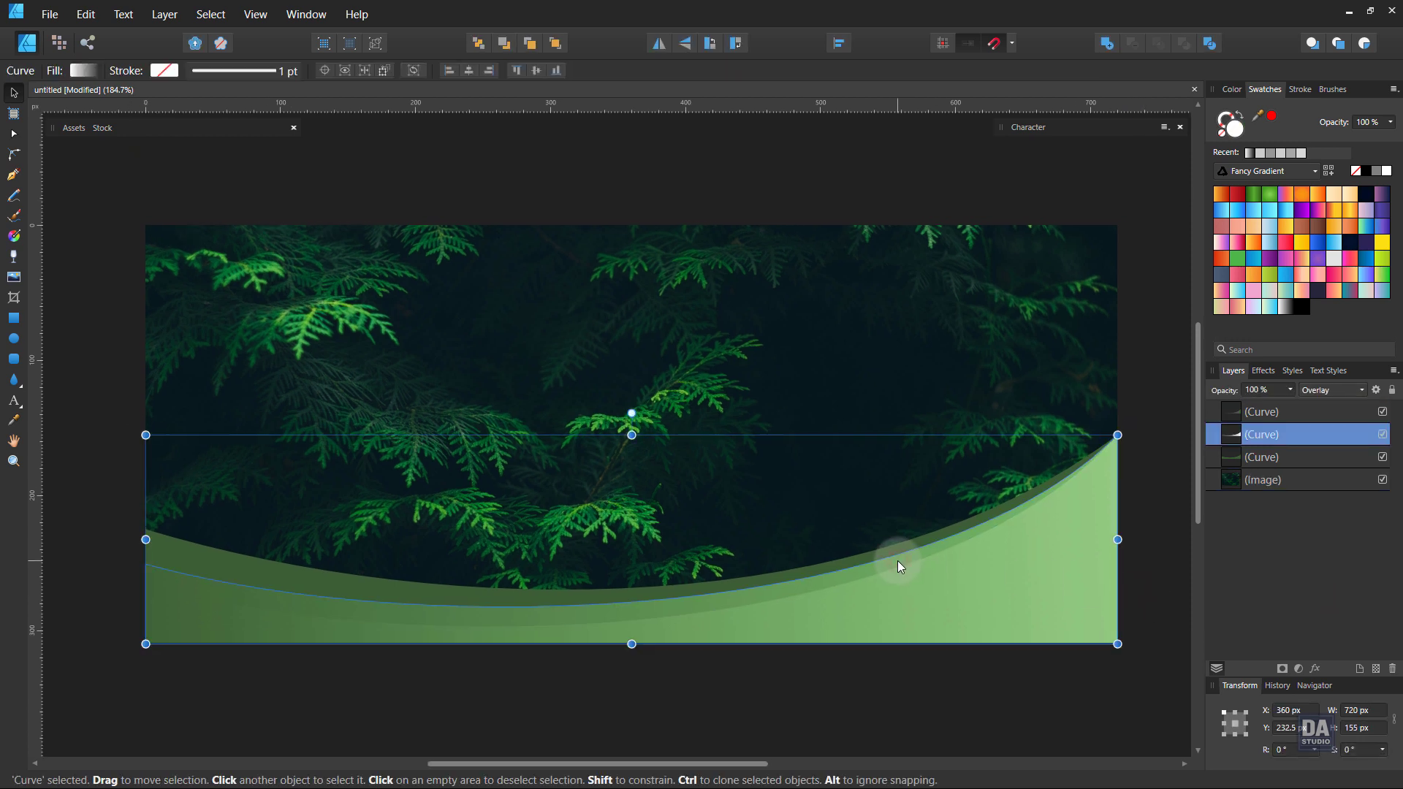
{"action": "left_click", "coordinate": [1290, 390]}
{"action": "left_click", "coordinate": [1239, 406]}
{"action": "left_click", "coordinate": [1155, 509]}
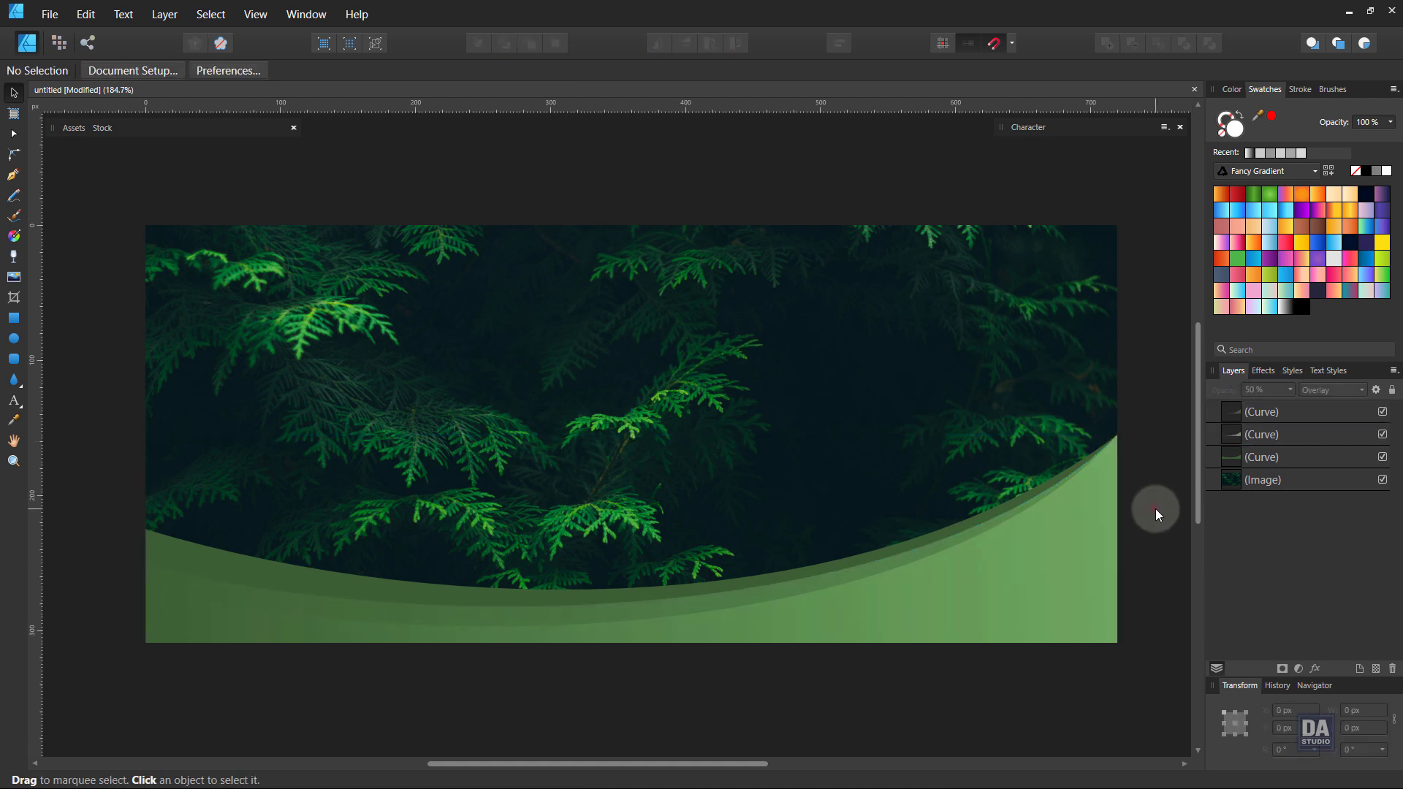
{"action": "left_click_drag", "start_coordinate": [1132, 536], "coordinate": [1138, 537]}
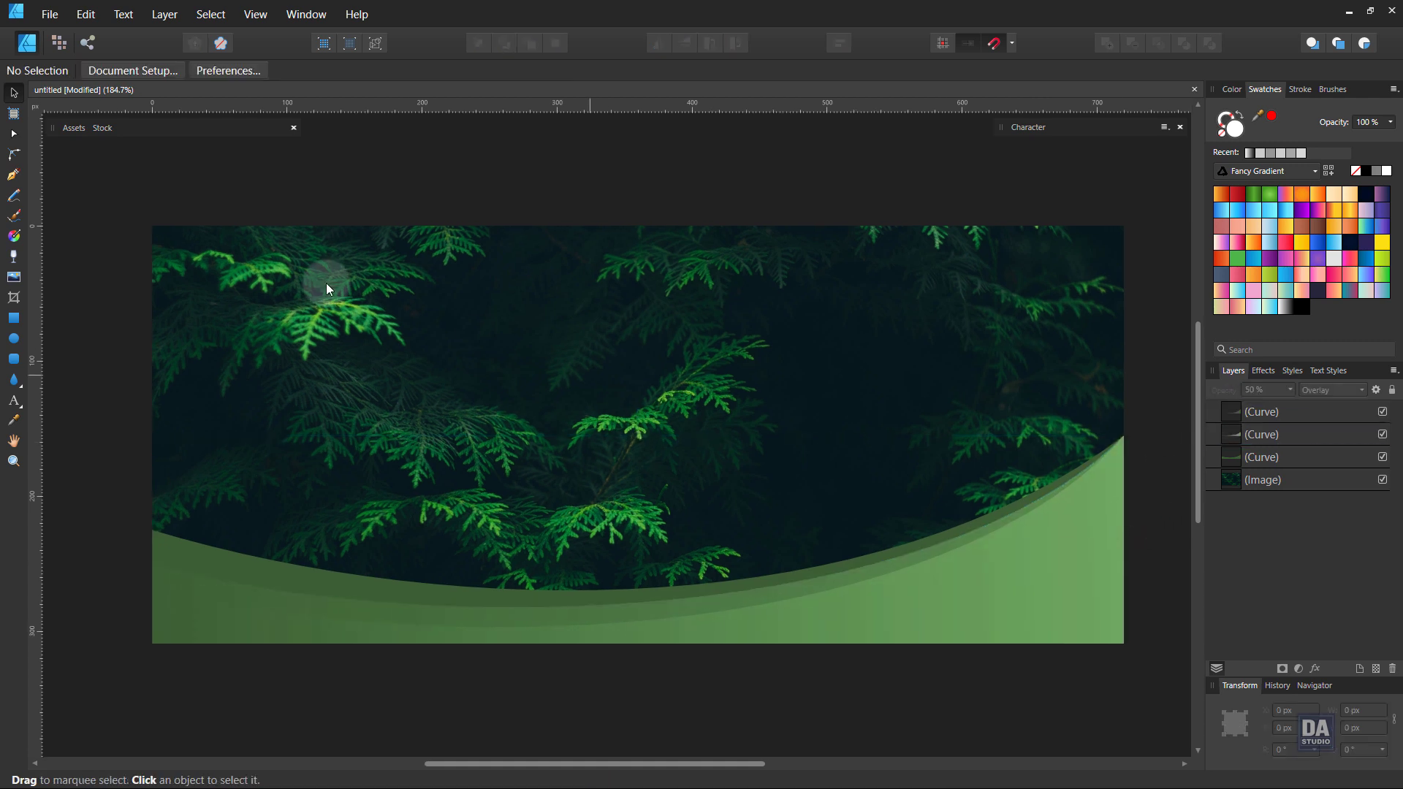
Pen-draw a triangle in the banner's top-left corner and fill it dark green
{"action": "left_click", "coordinate": [13, 174]}
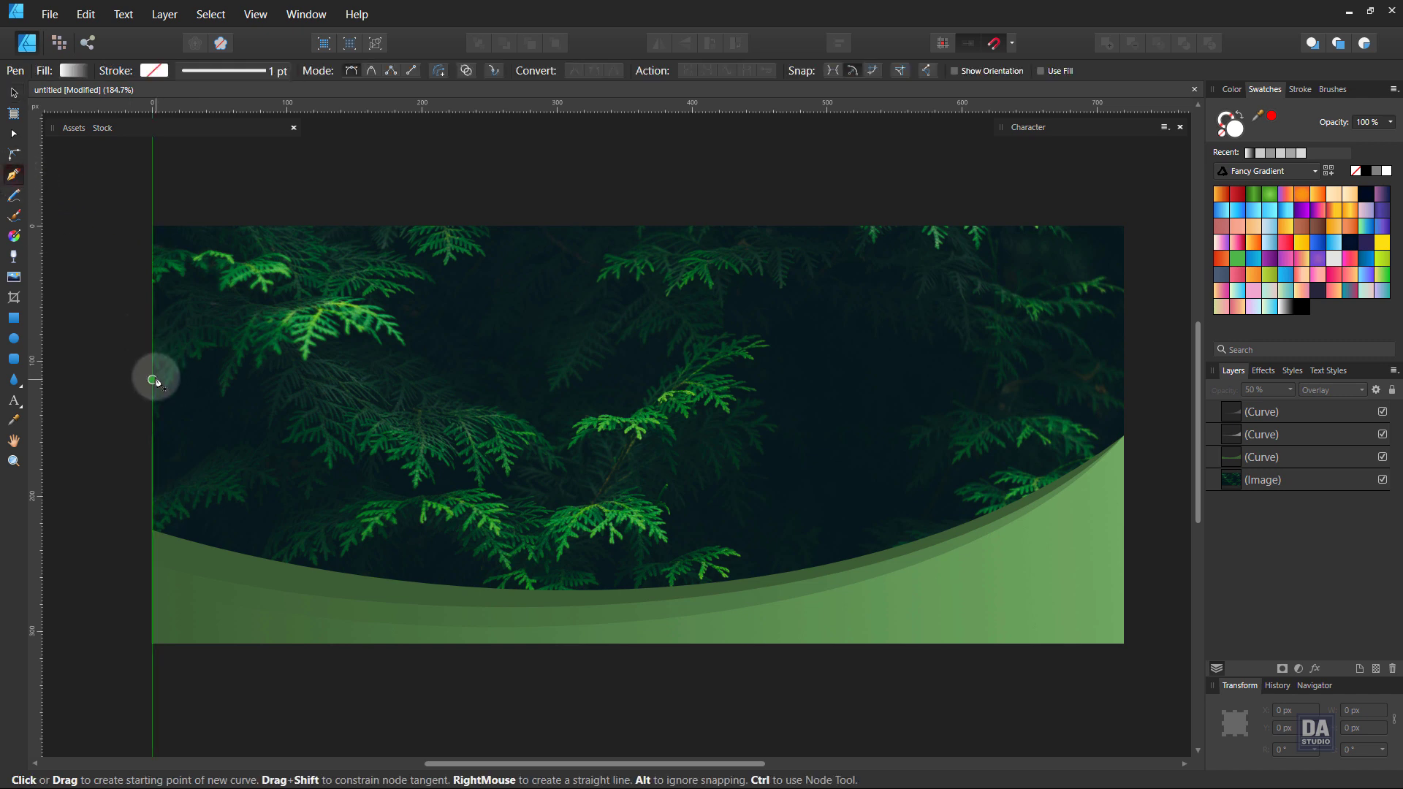
{"action": "left_click", "coordinate": [152, 372]}
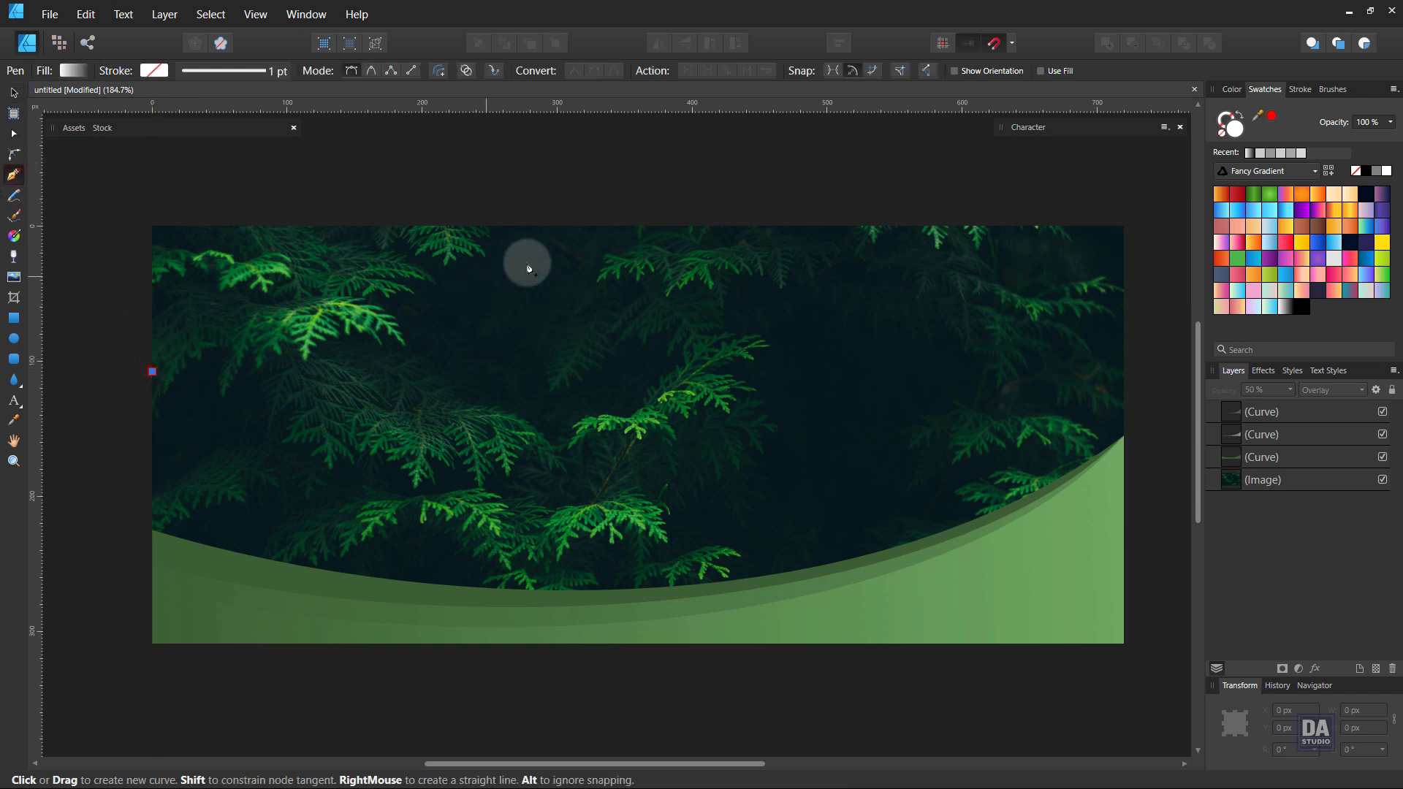
{"action": "left_click", "coordinate": [562, 226]}
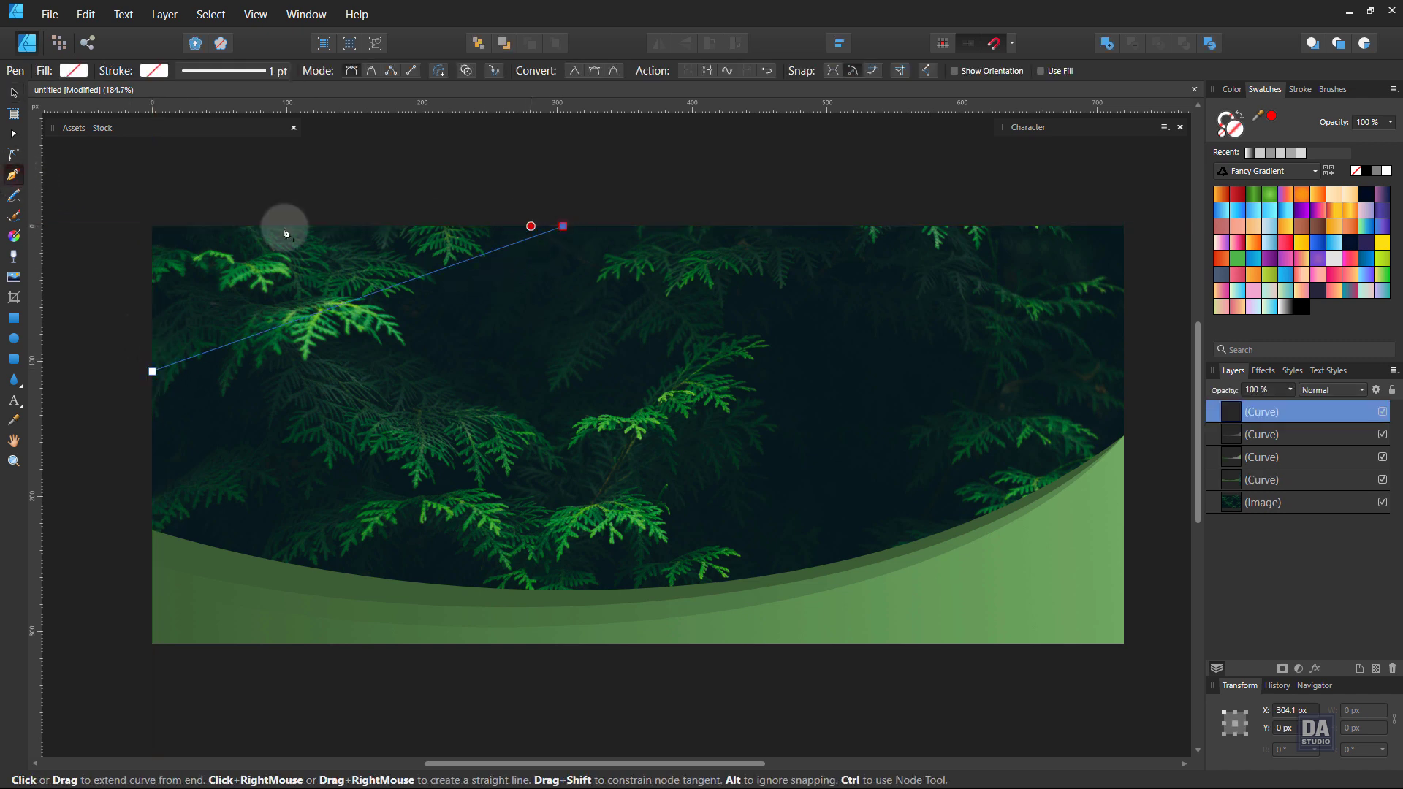
{"action": "left_click", "coordinate": [151, 226]}
{"action": "left_click", "coordinate": [152, 372]}
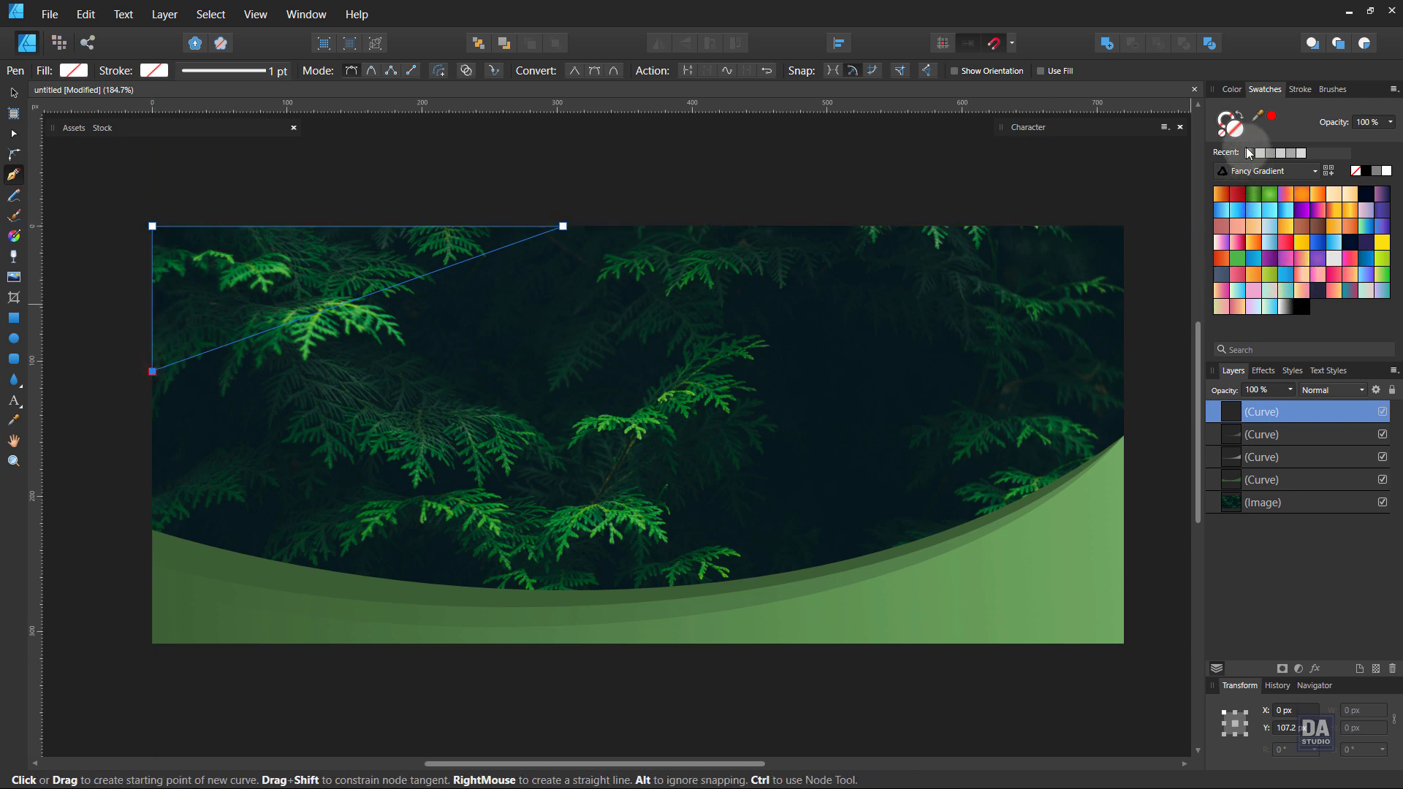
{"action": "left_click", "coordinate": [1231, 89]}
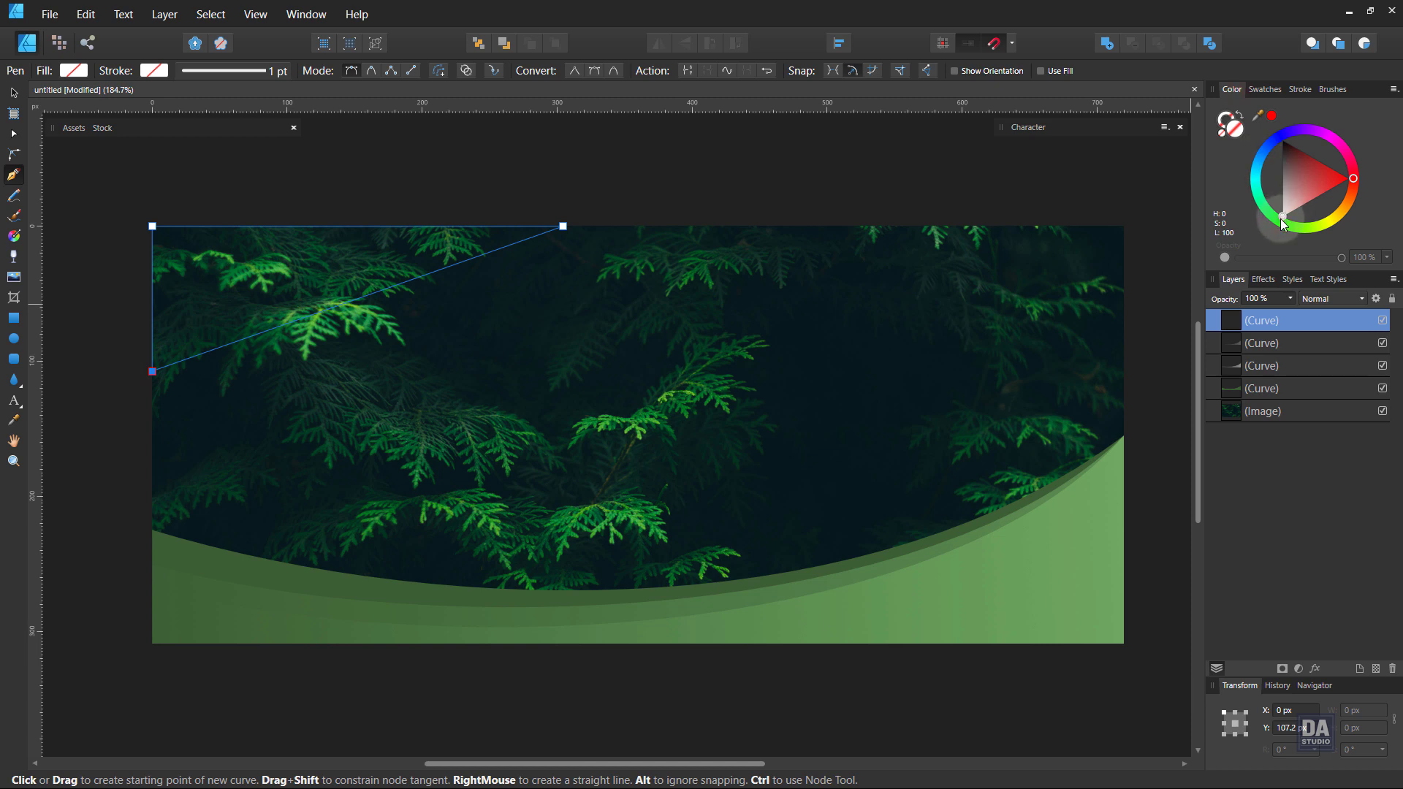
{"action": "left_click", "coordinate": [1280, 217]}
{"action": "left_click", "coordinate": [1307, 194]}
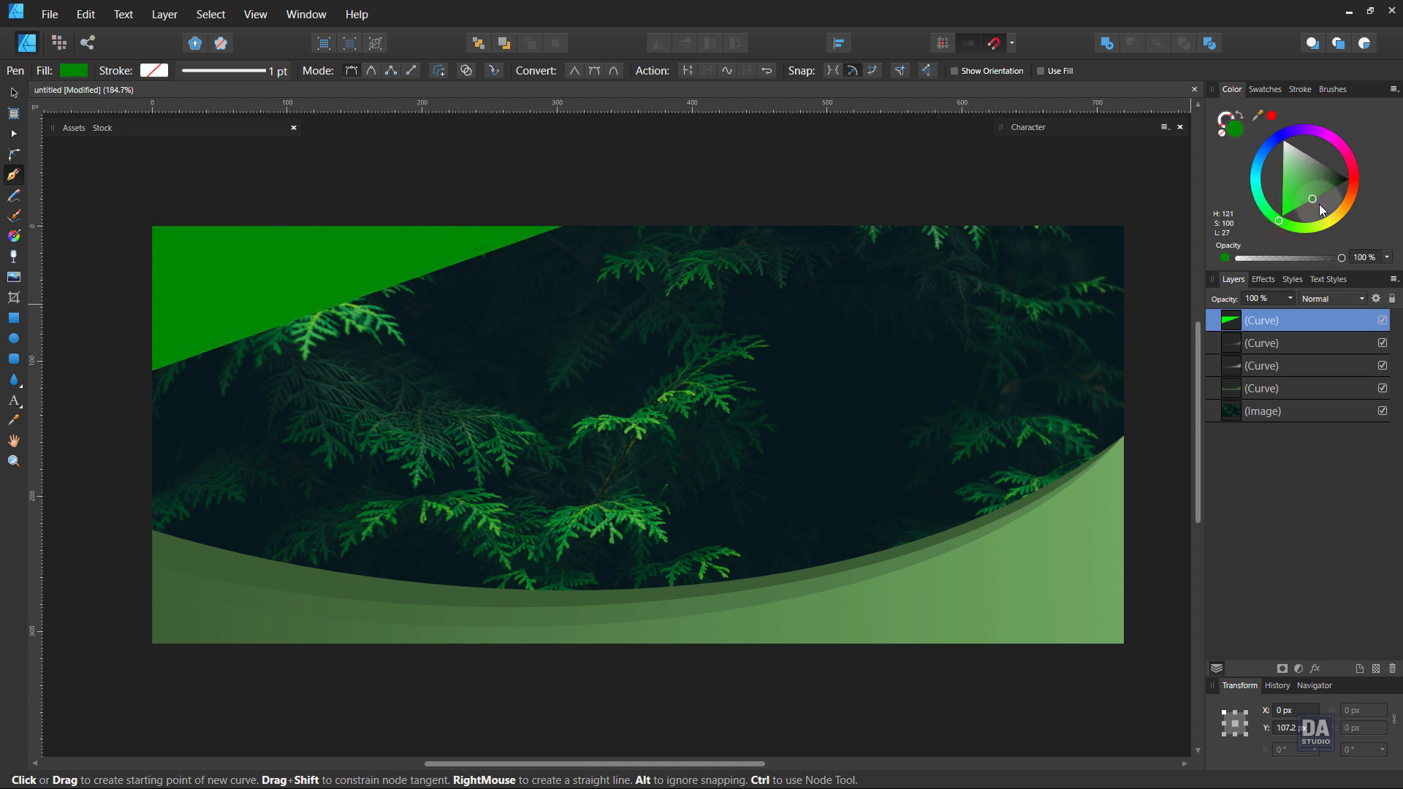
{"action": "left_click_drag", "start_coordinate": [1313, 198], "coordinate": [1320, 195]}
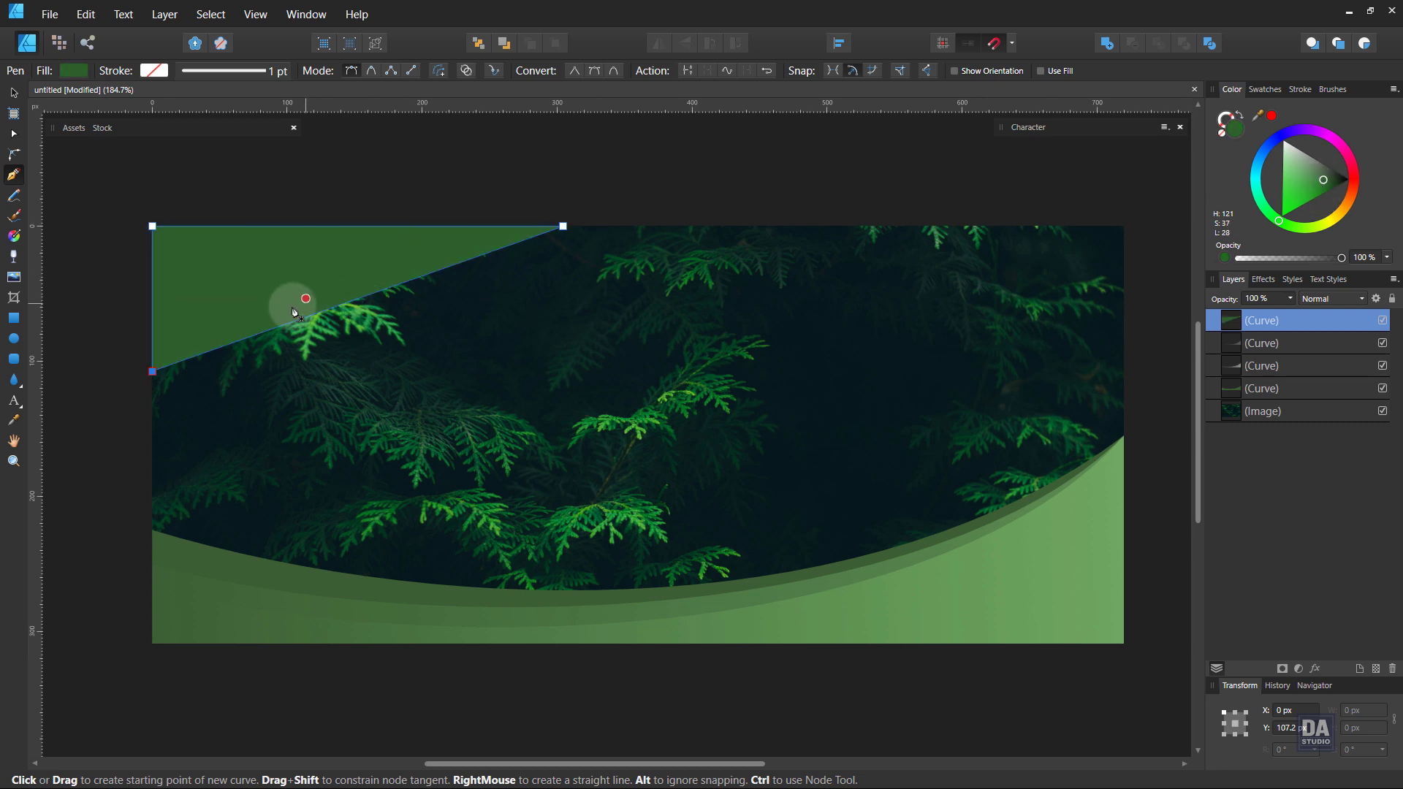
Bend the corner triangle's diagonal edge into a sweeping curve
{"action": "left_click_drag", "start_coordinate": [248, 290], "coordinate": [227, 293]}
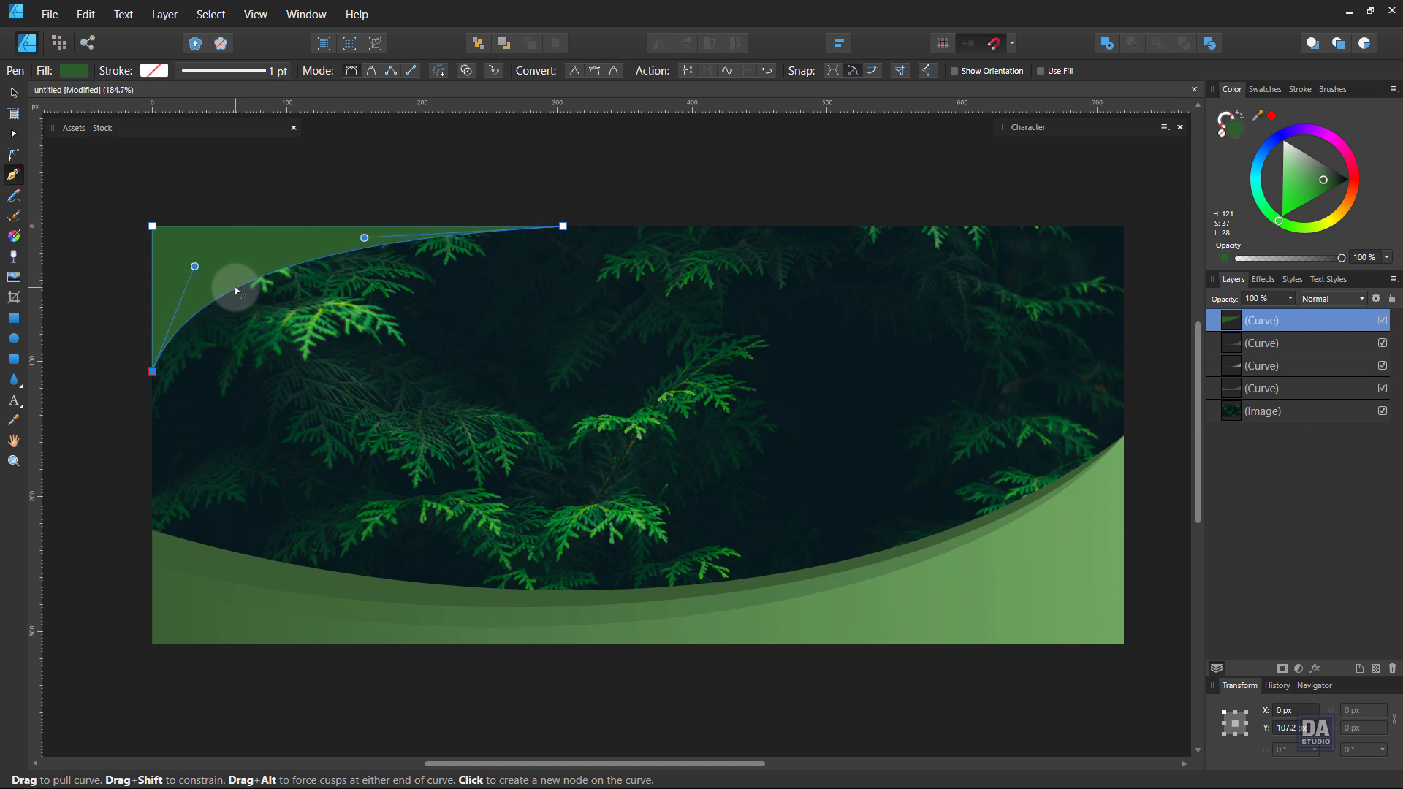
{"action": "left_click_drag", "start_coordinate": [238, 291], "coordinate": [232, 293]}
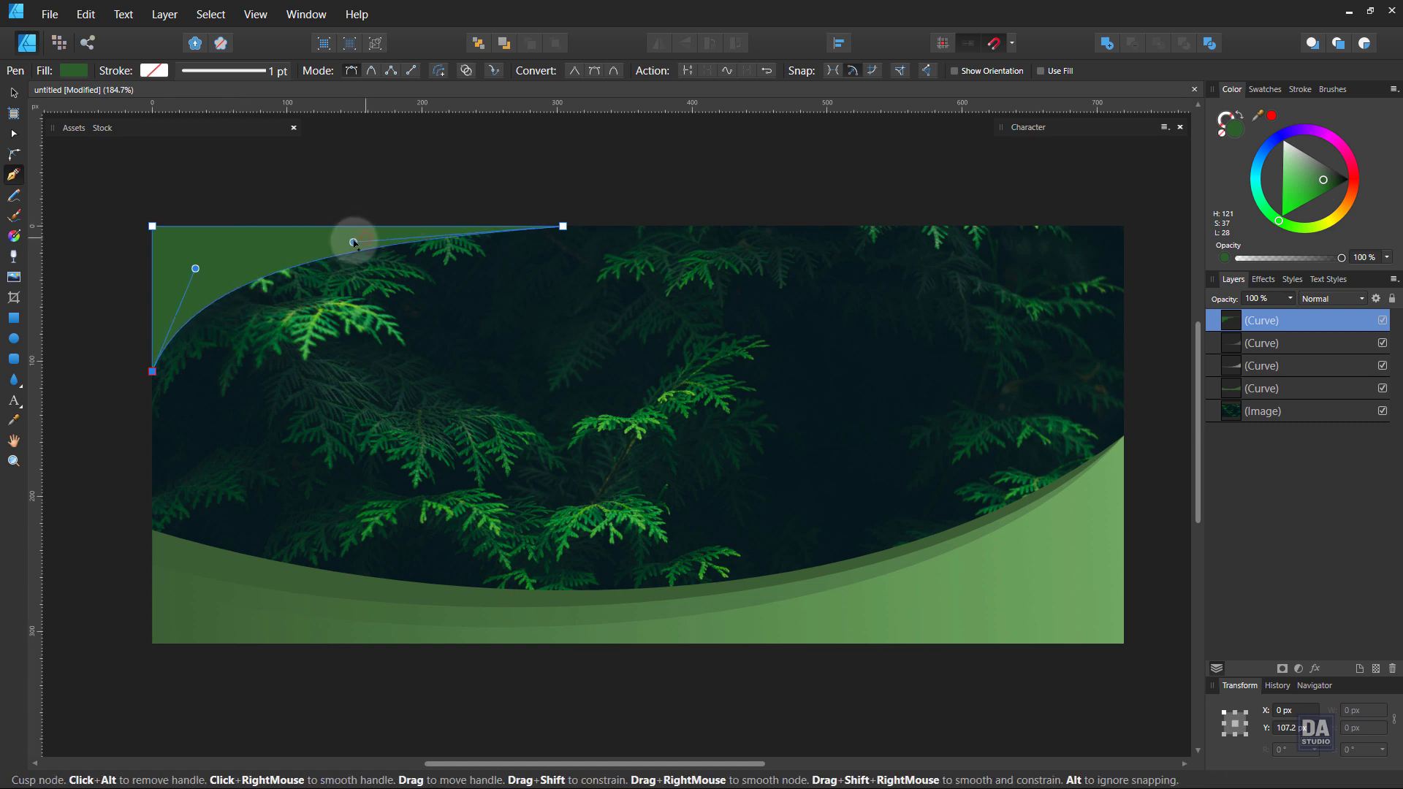
{"action": "left_click_drag", "start_coordinate": [353, 241], "coordinate": [359, 241]}
{"action": "left_click_drag", "start_coordinate": [195, 267], "coordinate": [229, 261]}
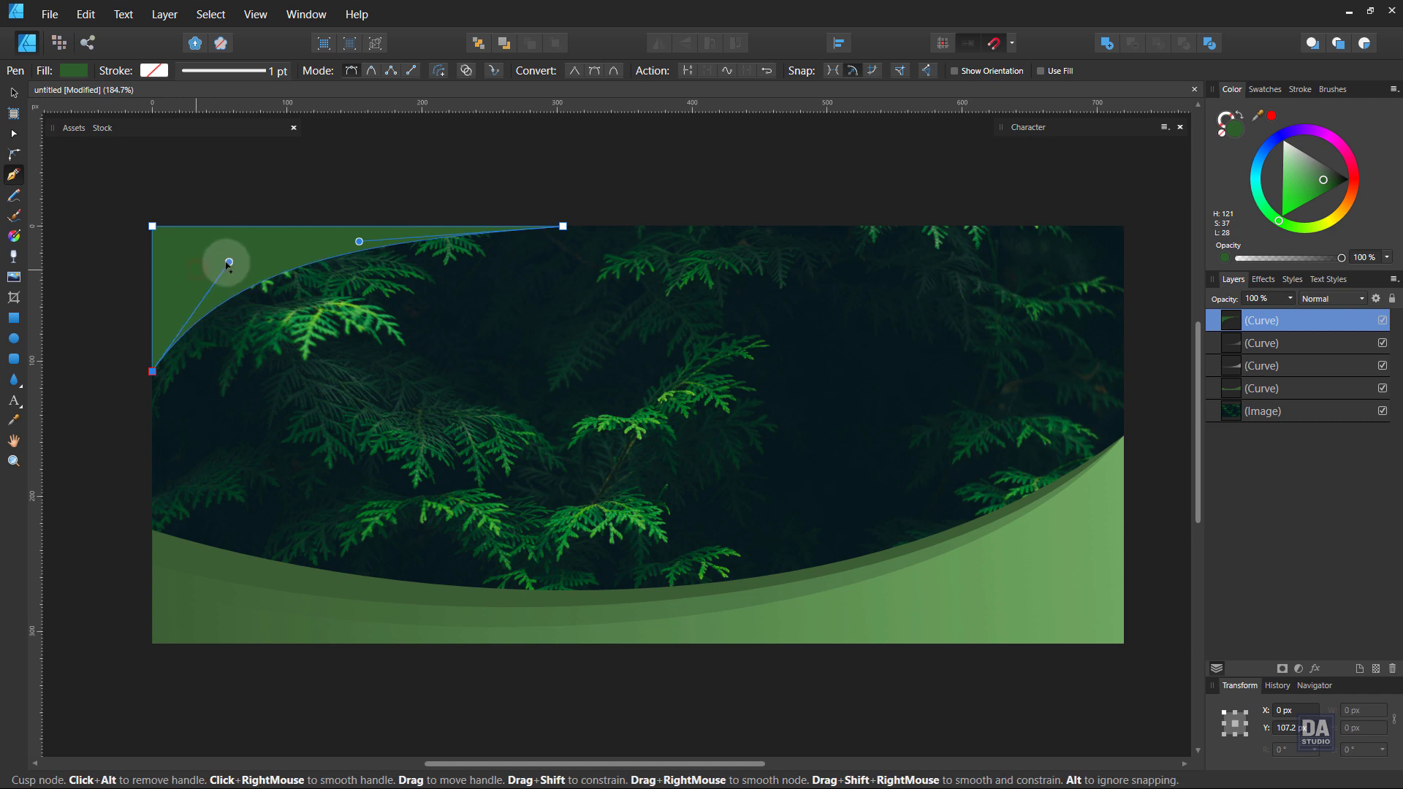
Duplicate the corner wave, give the copy a white-to-transparent gradient, and raise its lower node
{"action": "right_click", "coordinate": [1264, 322]}
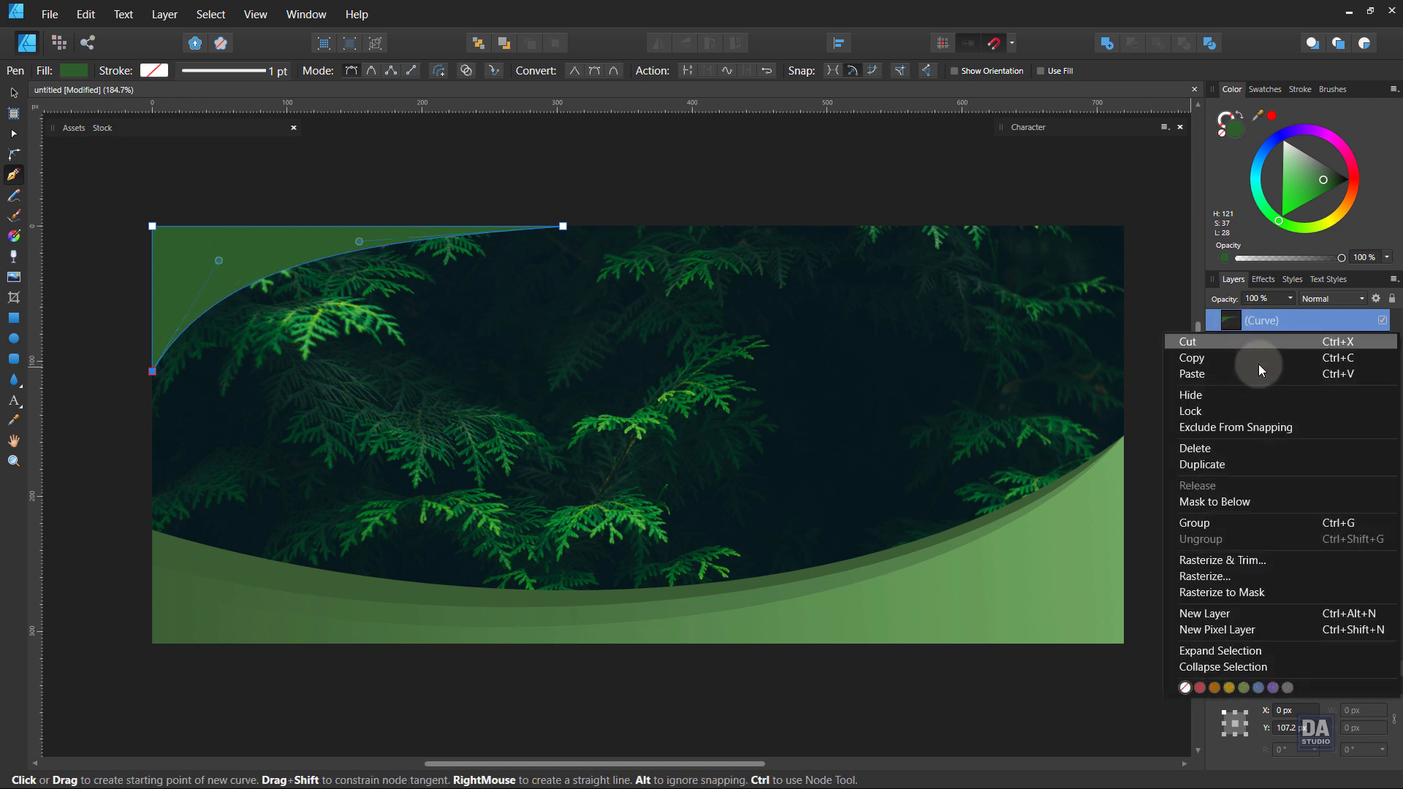
{"action": "left_click", "coordinate": [1236, 457]}
{"action": "left_click", "coordinate": [1266, 90]}
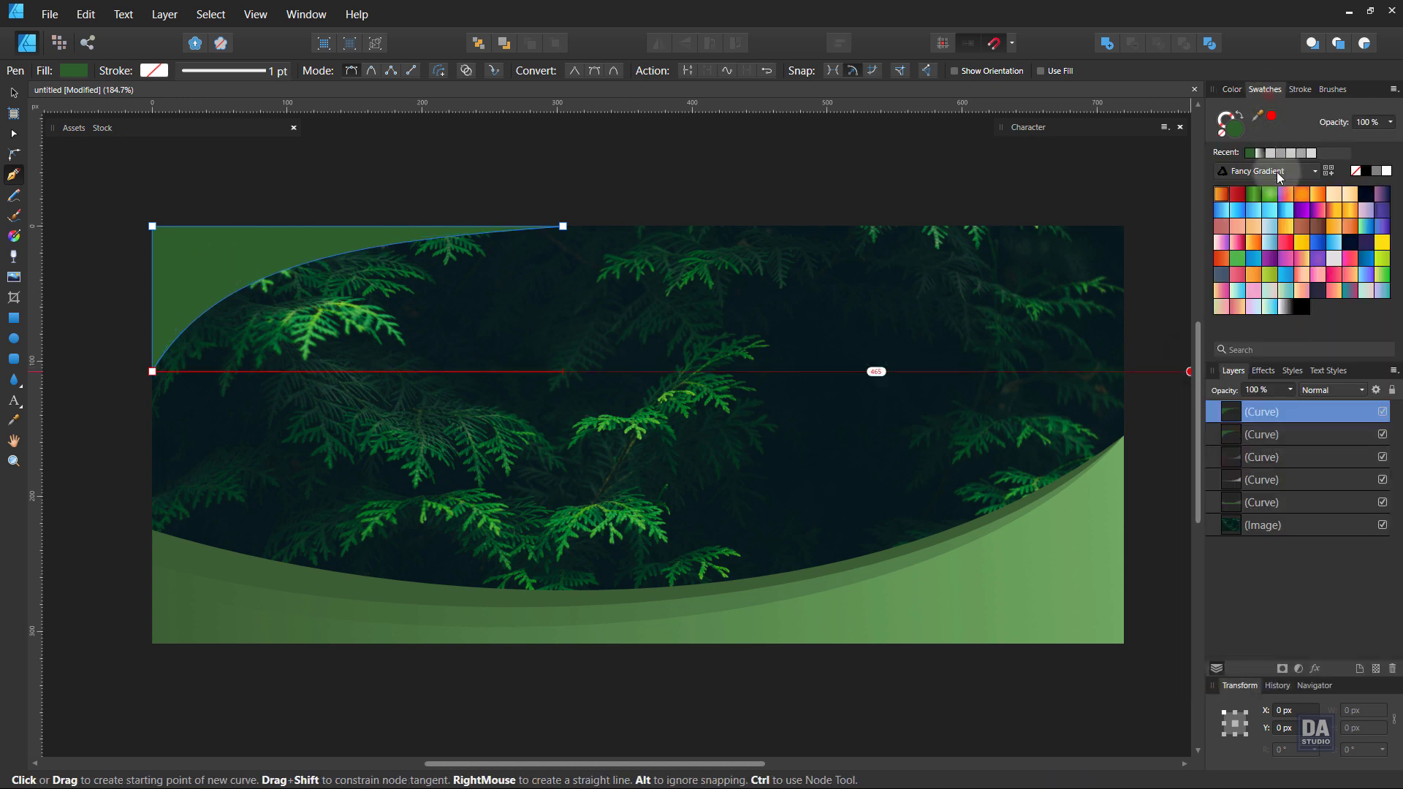
{"action": "left_click", "coordinate": [1286, 309]}
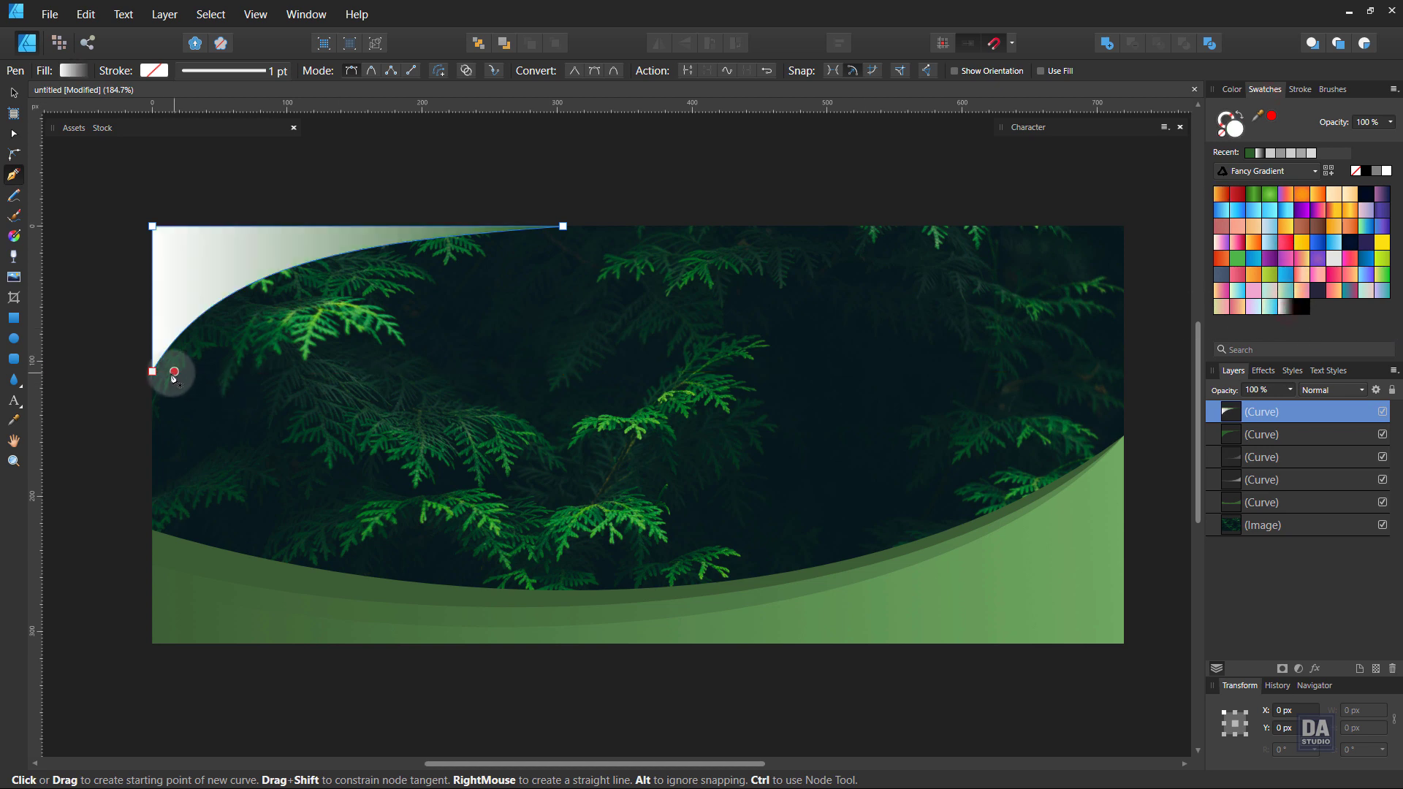
{"action": "key", "text": "a"}
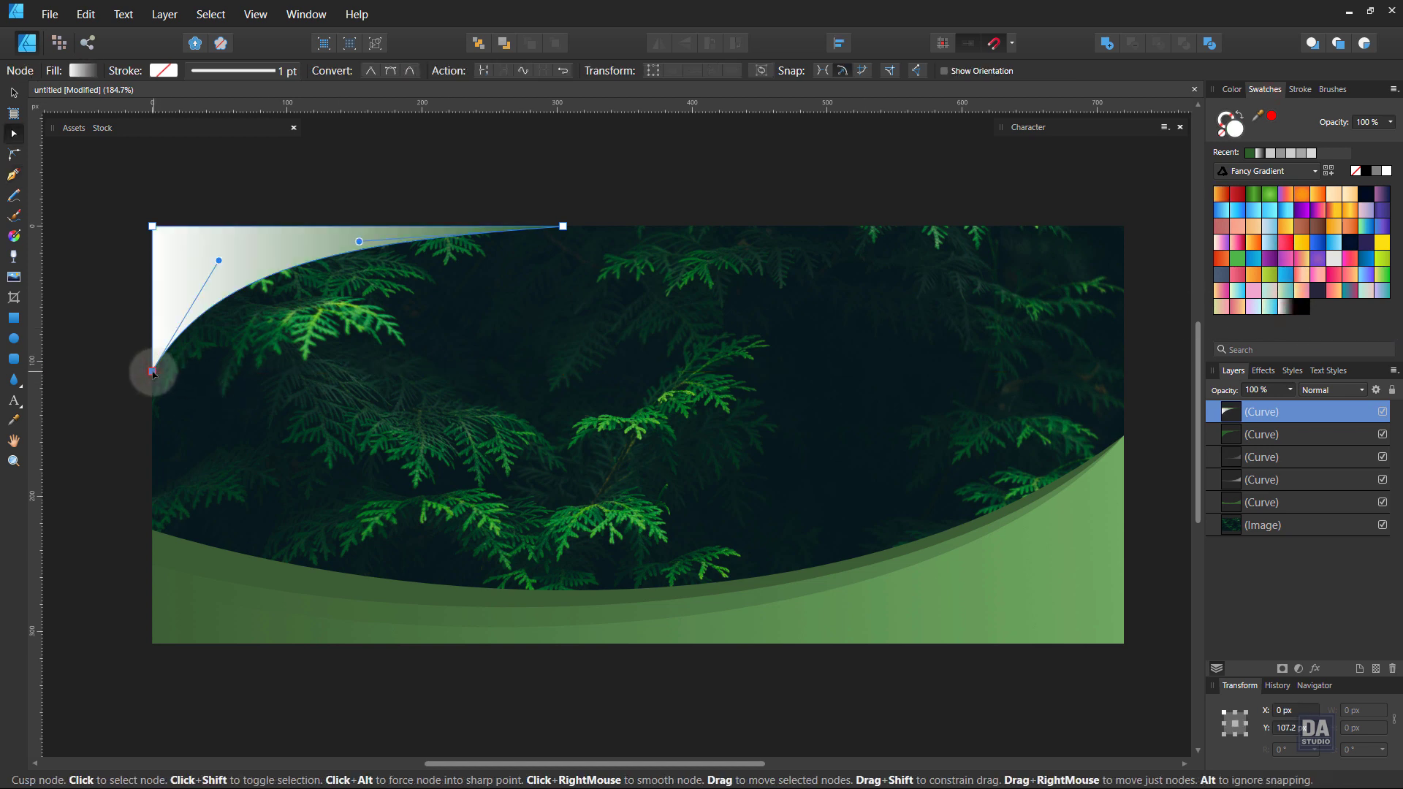
{"action": "left_click_drag", "start_coordinate": [153, 372], "coordinate": [152, 341]}
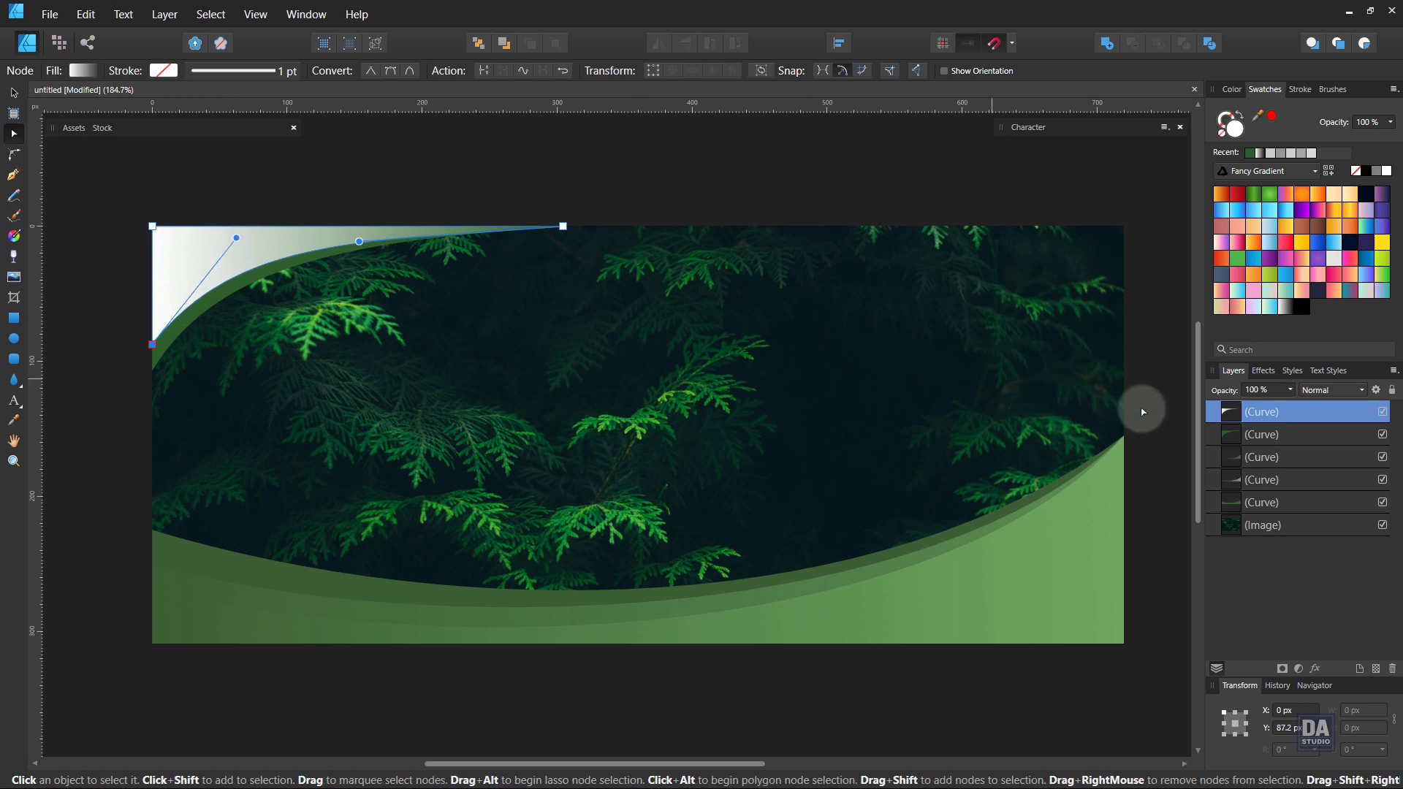
Set the corner wave copy to Overlay blending at about 50% opacity
{"action": "left_click", "coordinate": [1344, 390]}
{"action": "left_click", "coordinate": [1329, 603]}
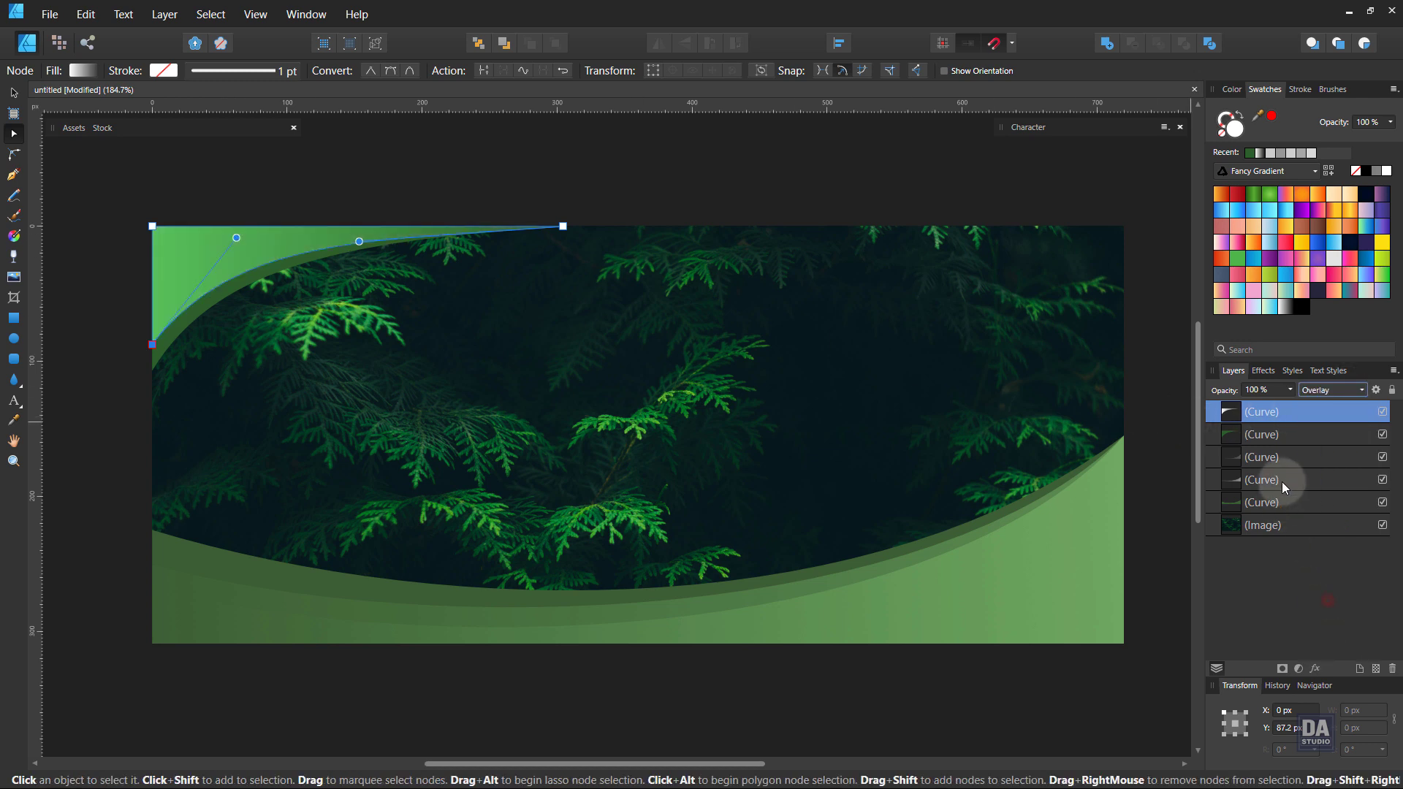
{"action": "left_click", "coordinate": [1290, 390]}
{"action": "left_click_drag", "start_coordinate": [1294, 406], "coordinate": [1247, 408]}
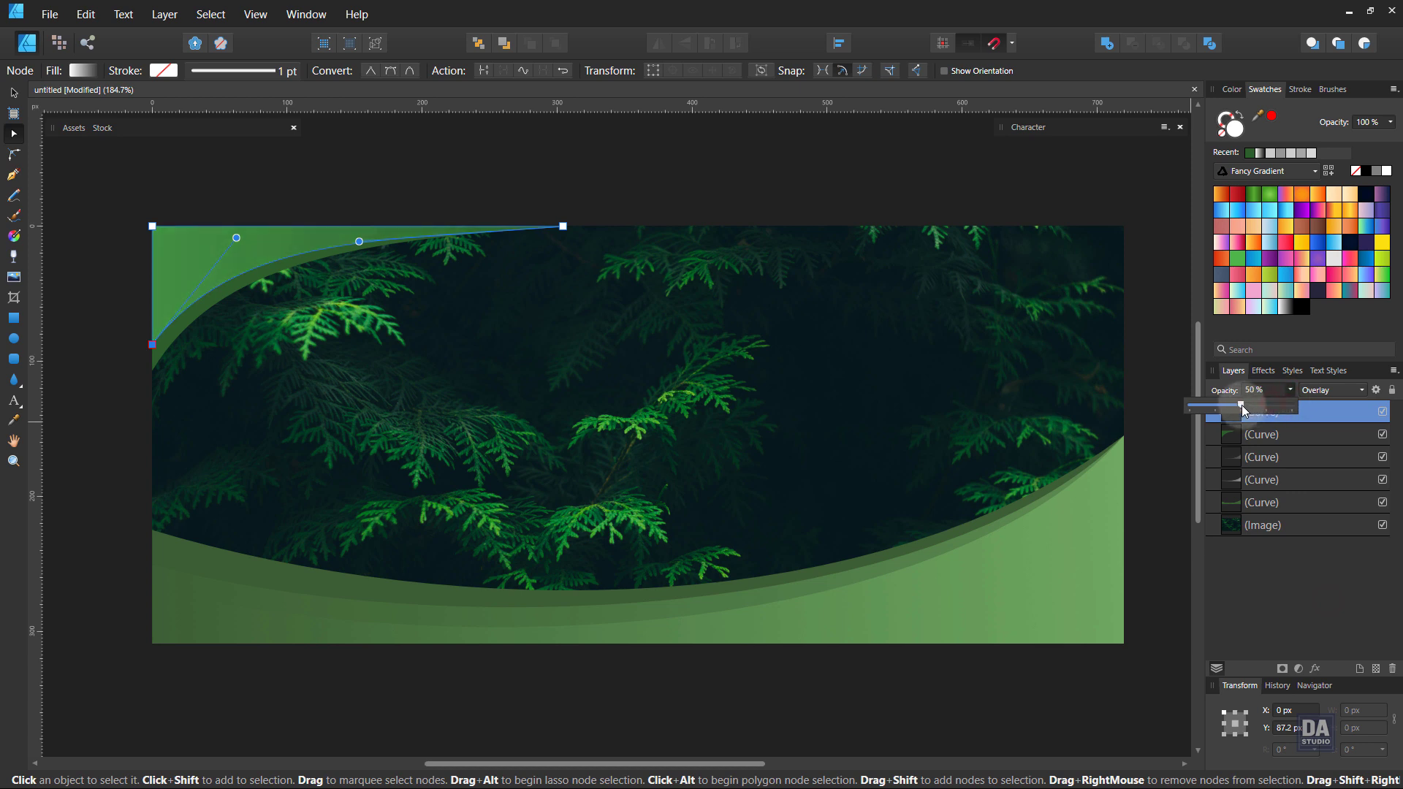
{"action": "left_click", "coordinate": [1165, 448]}
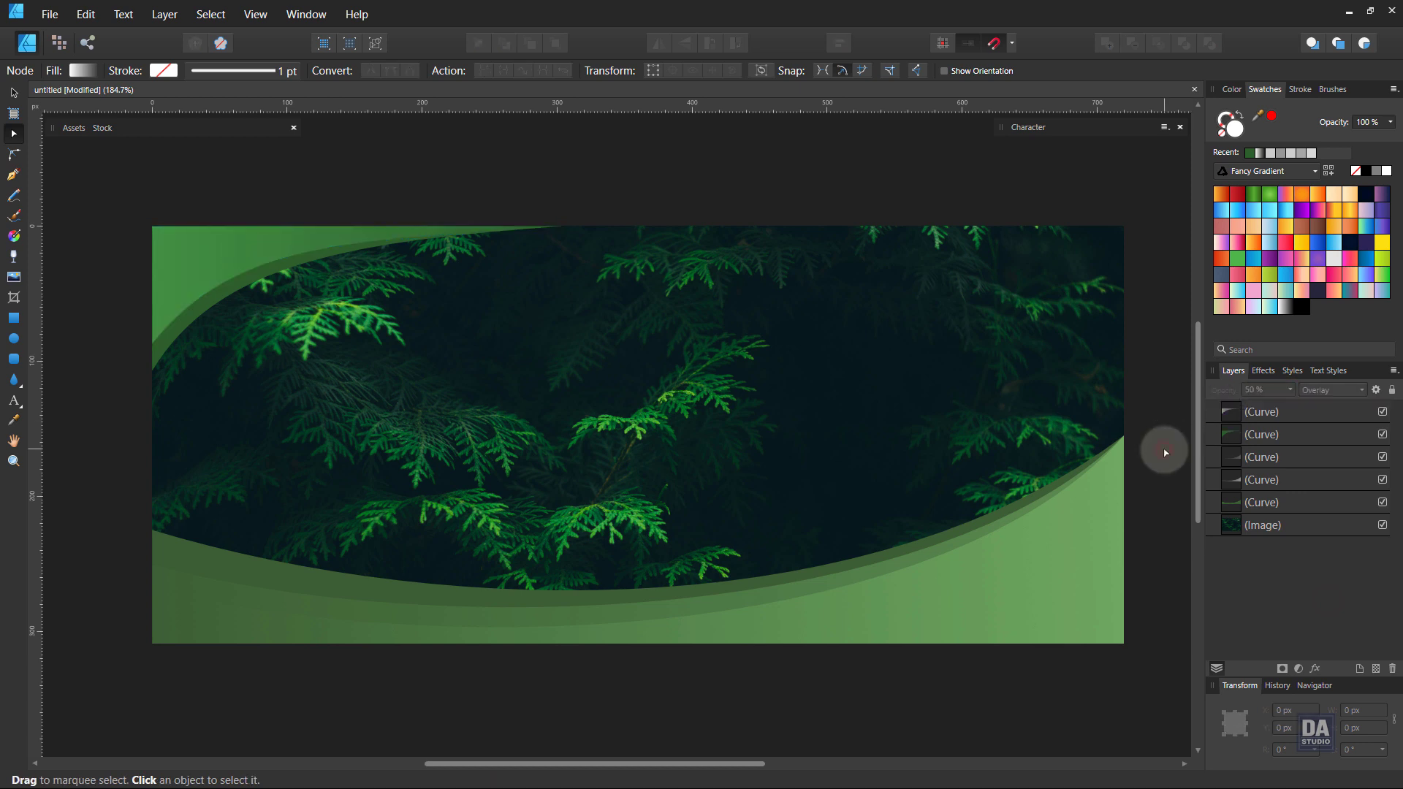
{"action": "left_click", "coordinate": [14, 338]}
Cover the banner with a diagonal-gradient Overlay rectangle placed between the photo and waves
{"action": "left_click", "coordinate": [14, 319]}
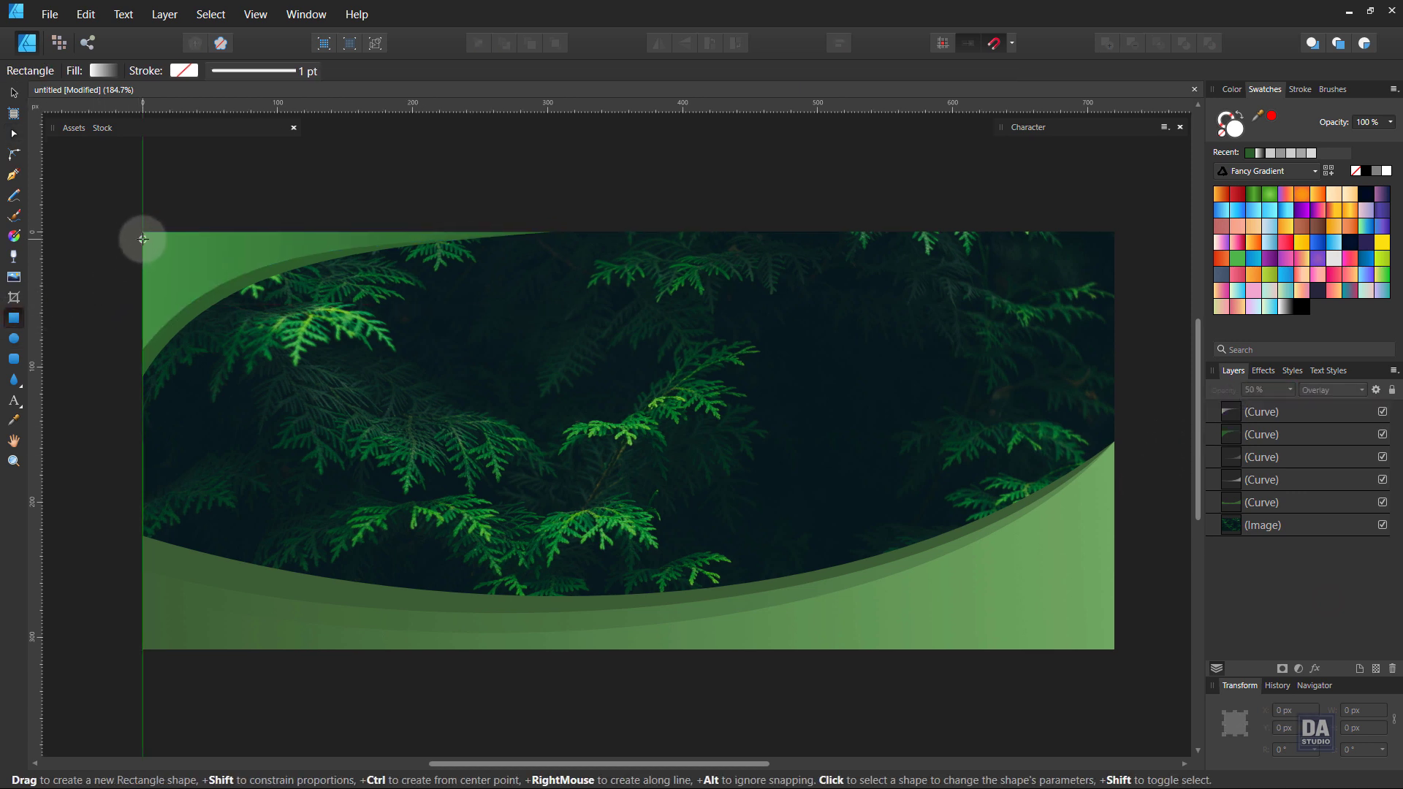
{"action": "left_click_drag", "start_coordinate": [143, 232], "coordinate": [1112, 650]}
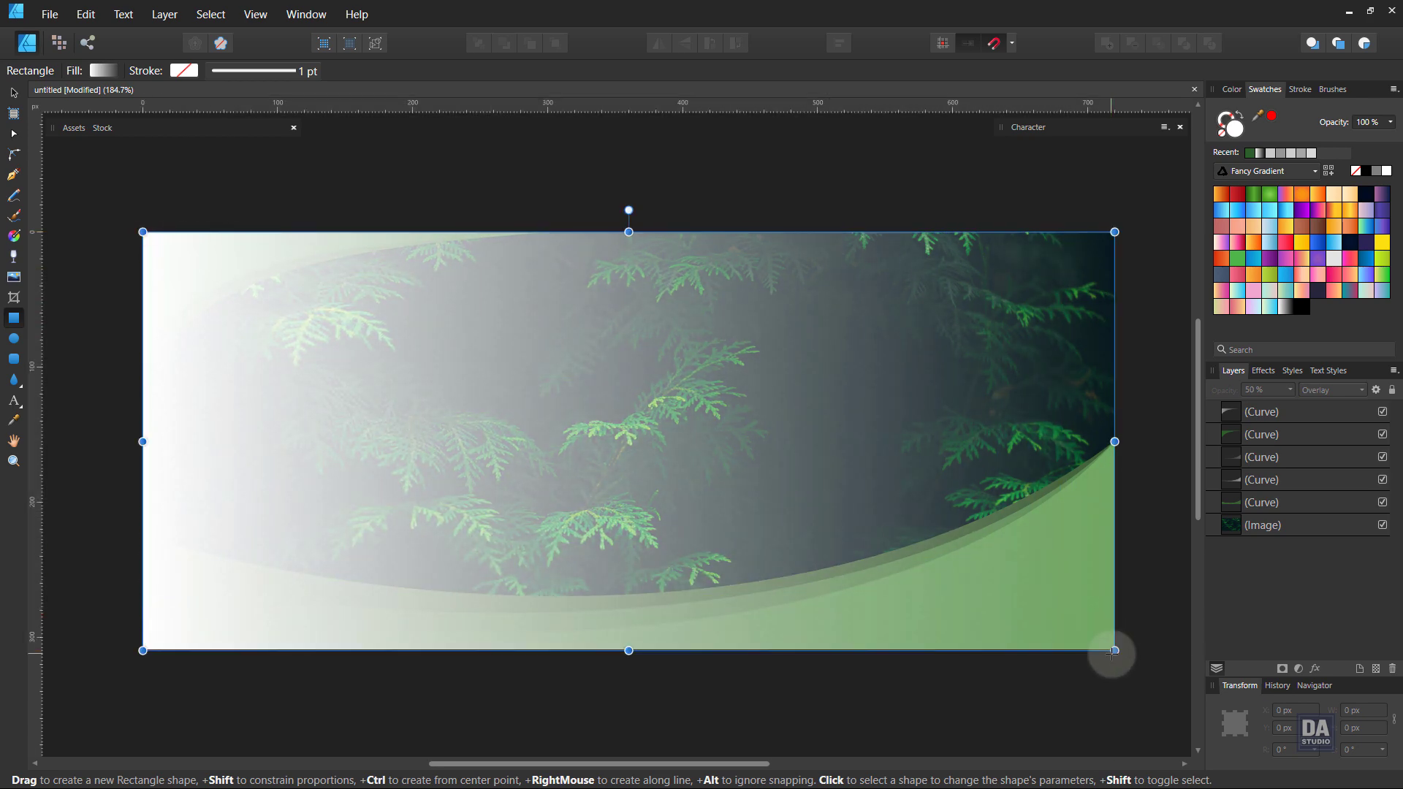
{"action": "left_click", "coordinate": [14, 235]}
{"action": "left_click_drag", "start_coordinate": [1137, 233], "coordinate": [213, 552]}
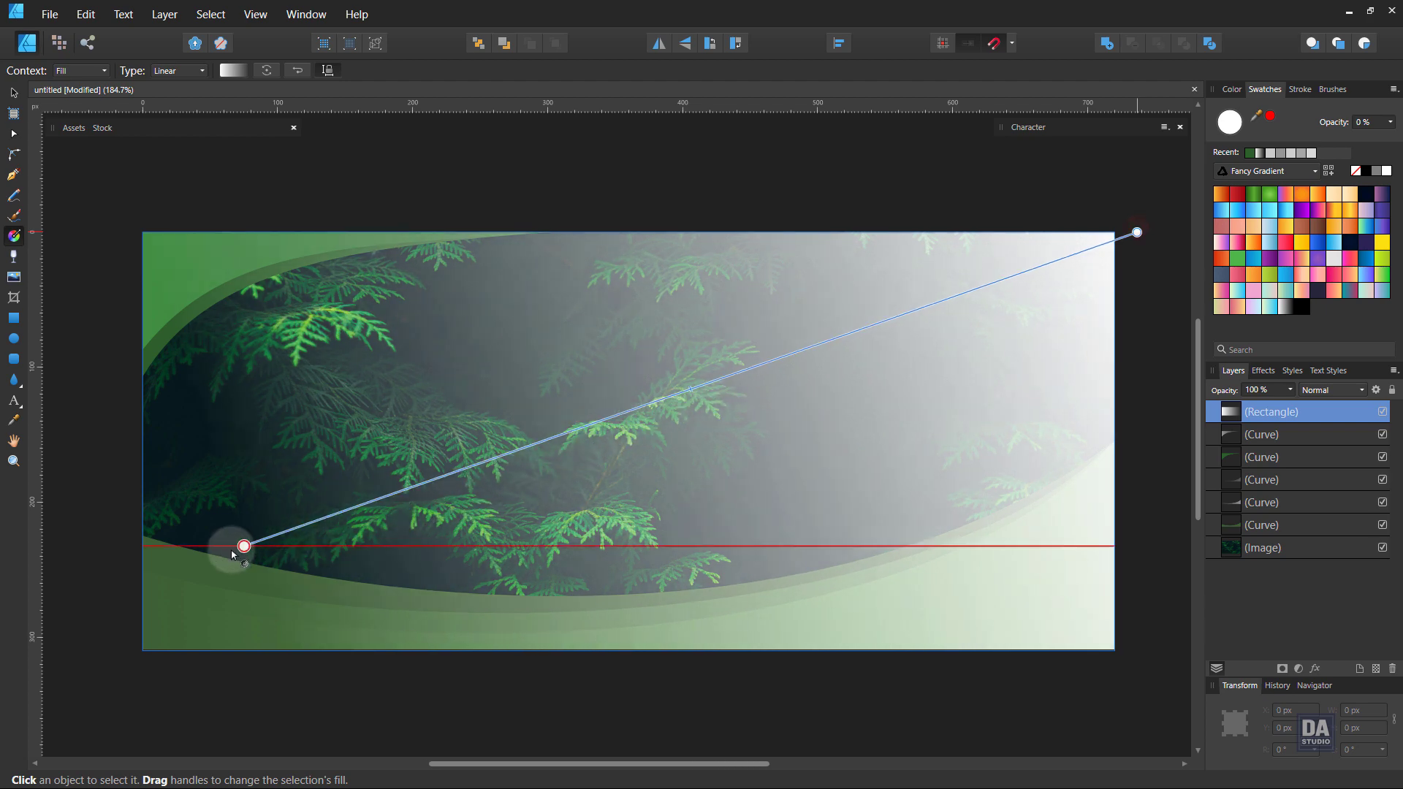
{"action": "left_click", "coordinate": [1340, 390]}
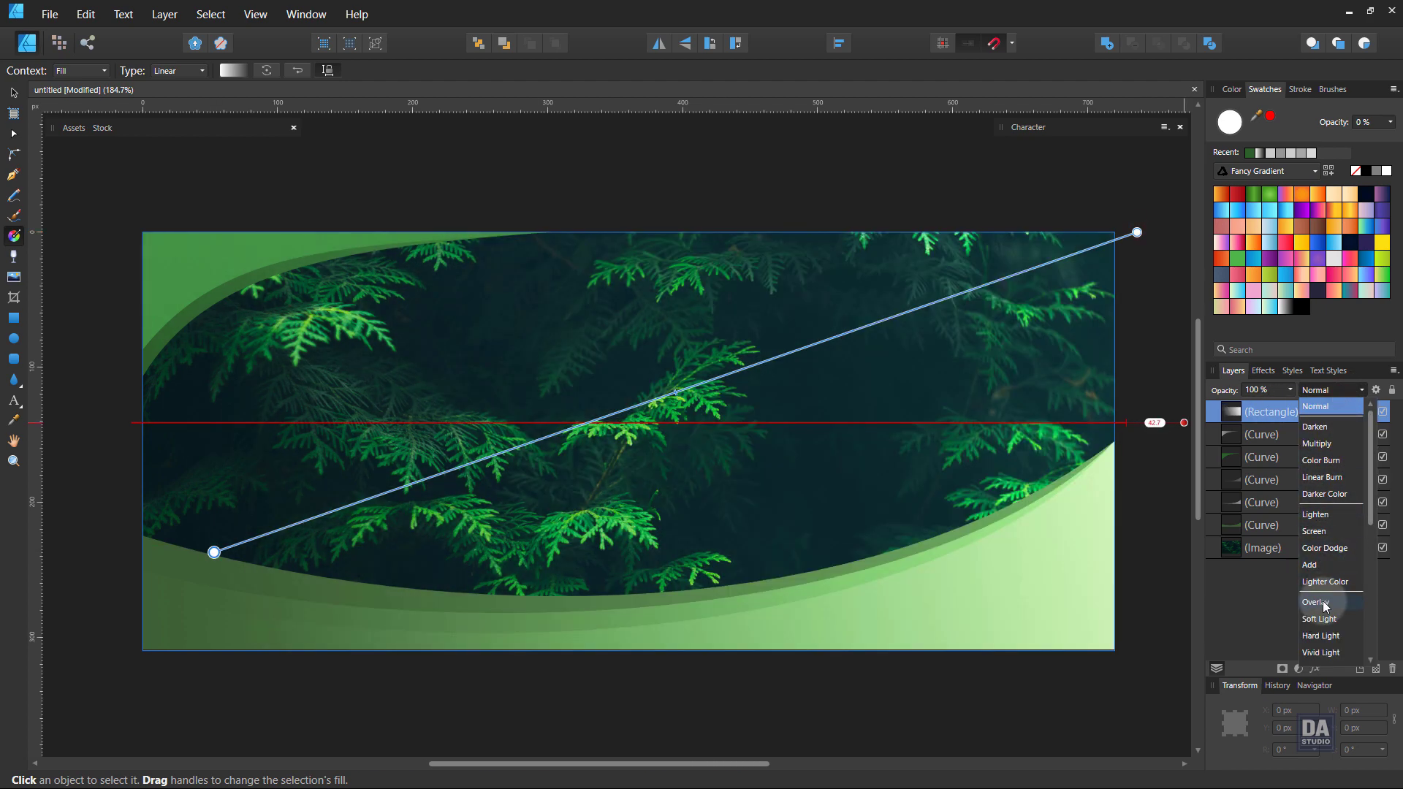
{"action": "left_click", "coordinate": [1325, 603]}
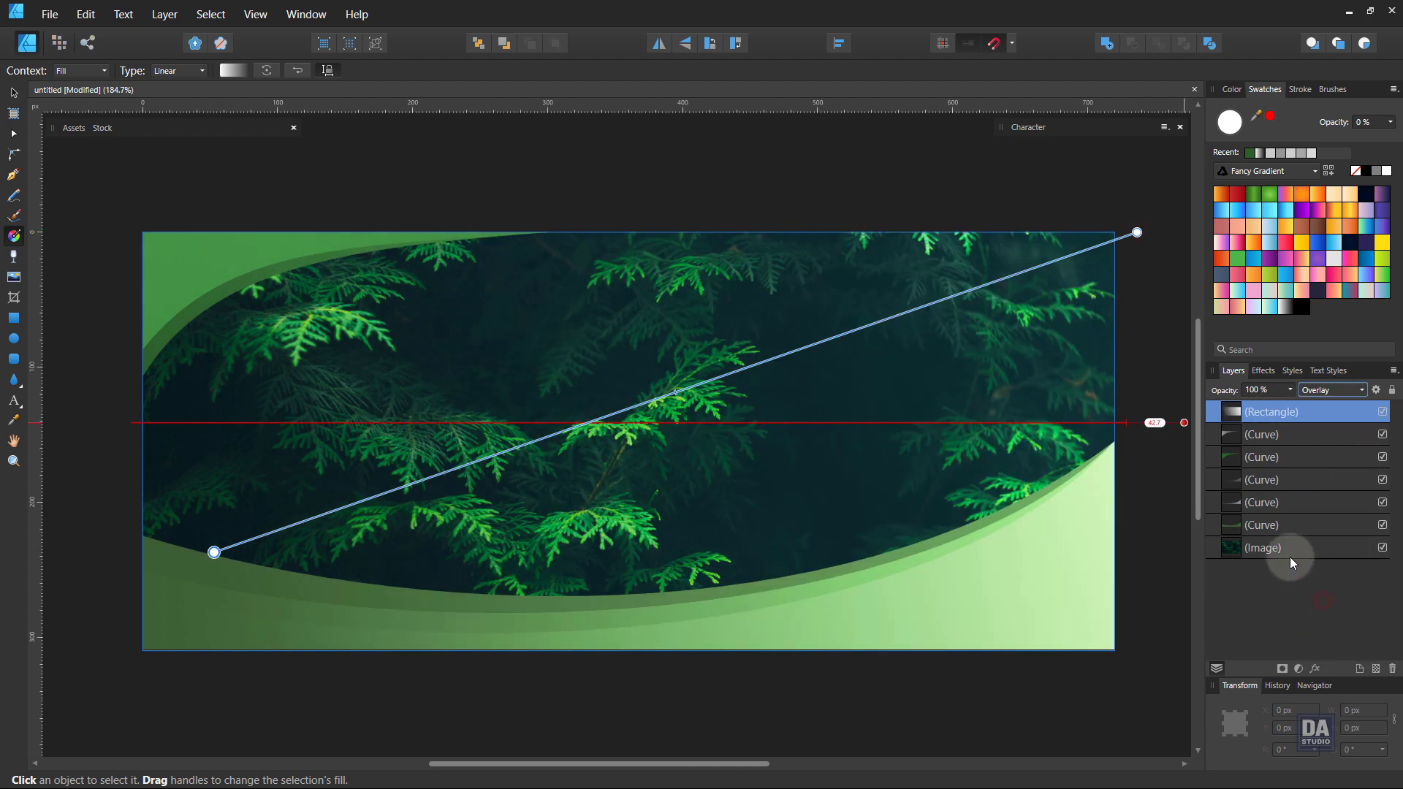
{"action": "left_click_drag", "start_coordinate": [1304, 417], "coordinate": [1302, 539]}
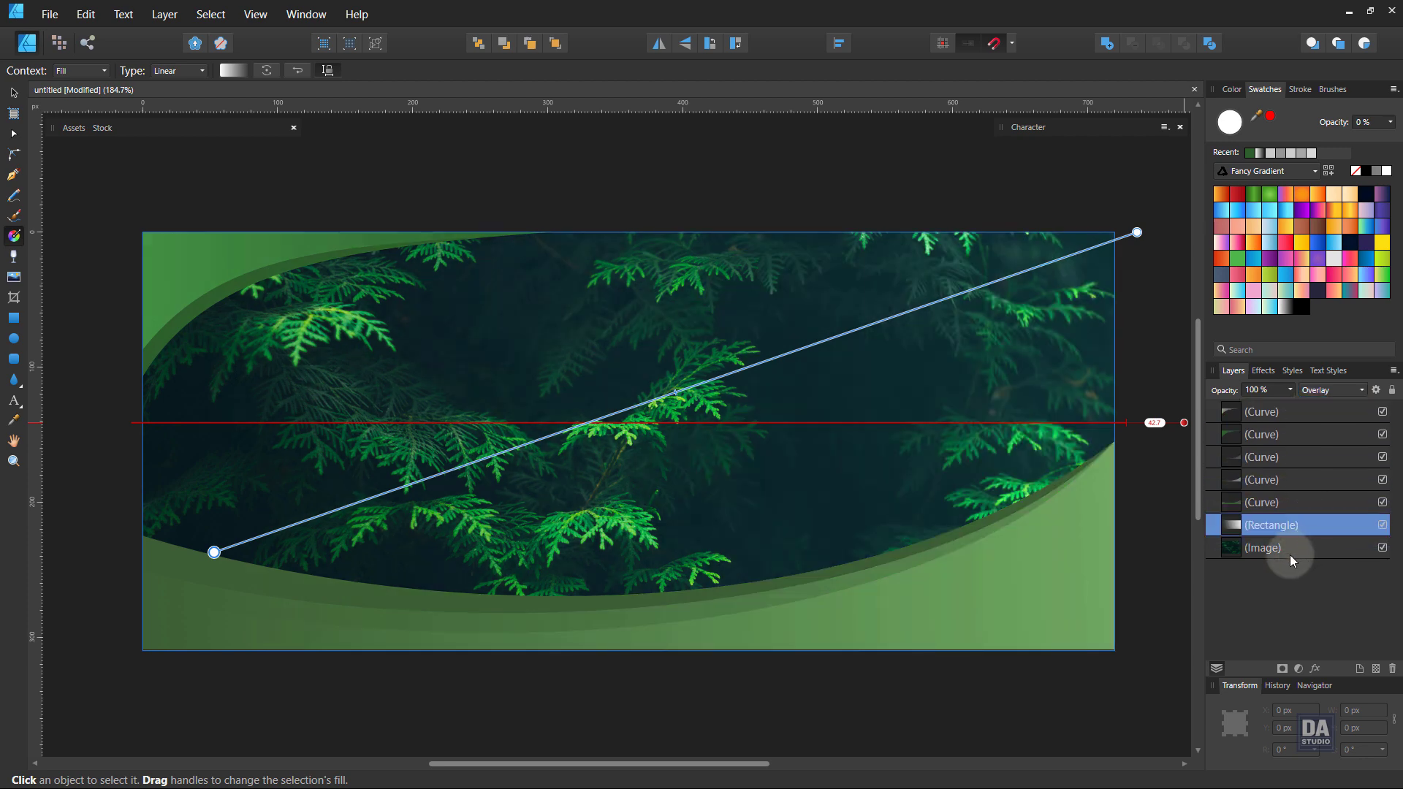
{"action": "left_click", "coordinate": [1382, 525]}
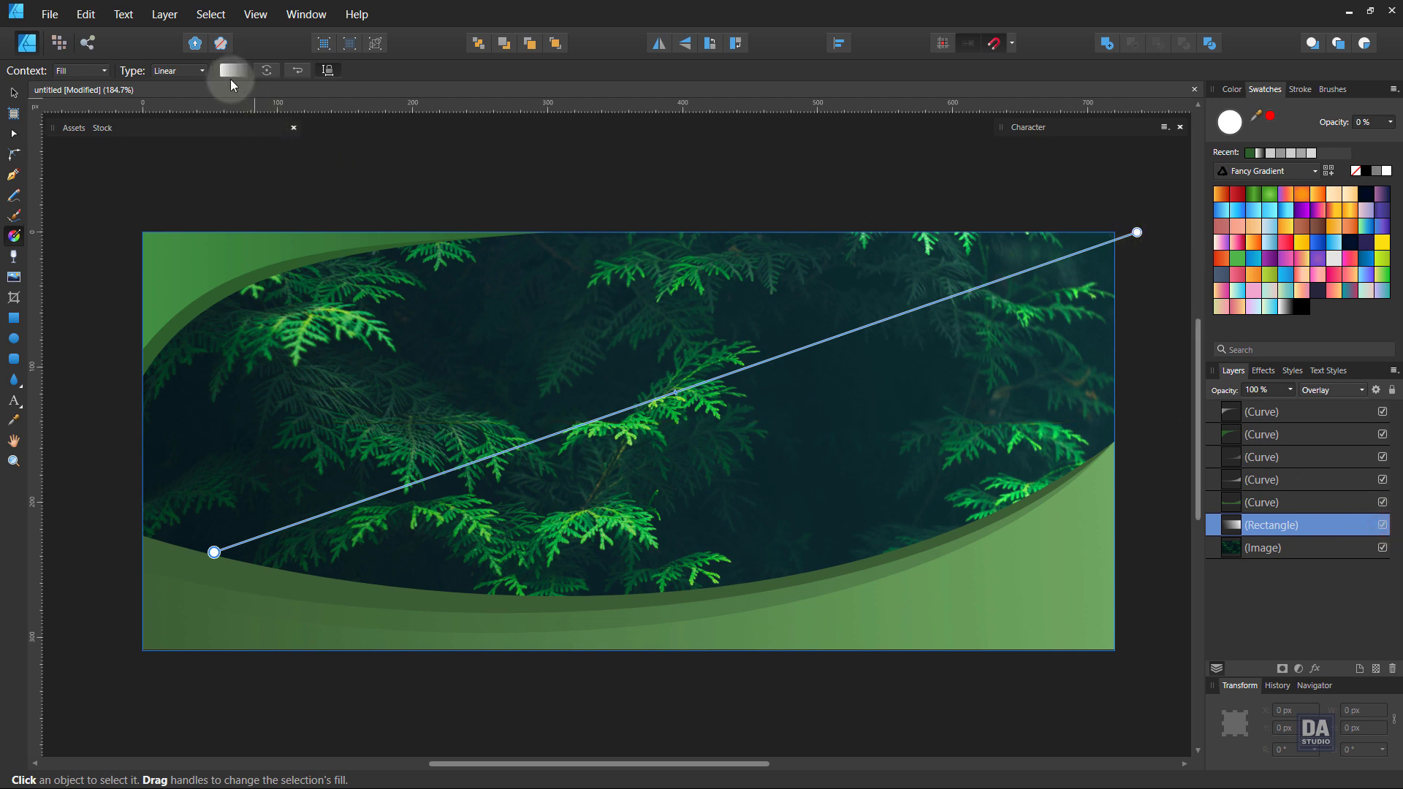
Make the rectangle gradient's first stop bright green
{"action": "left_click", "coordinate": [233, 70]}
{"action": "left_click", "coordinate": [124, 134]}
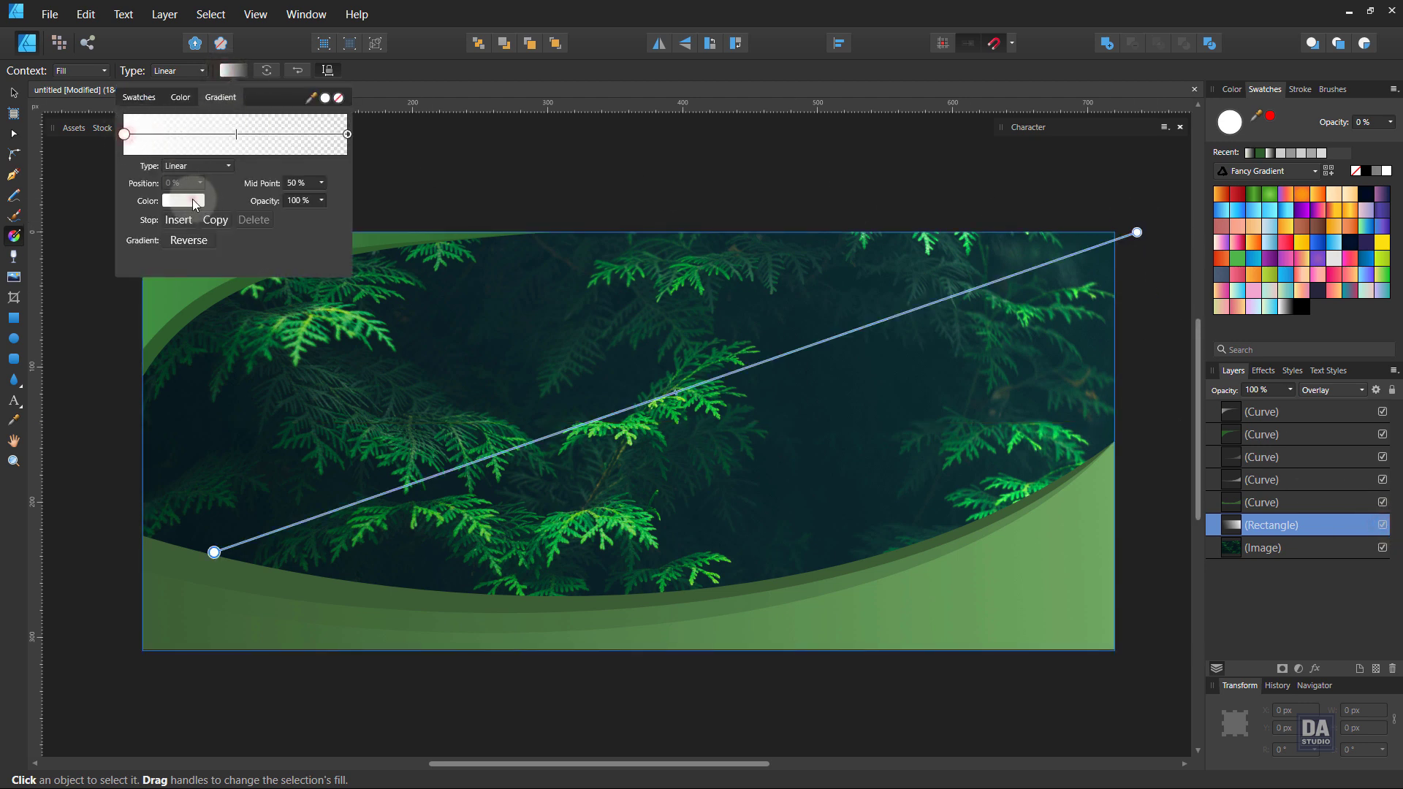
{"action": "left_click", "coordinate": [183, 200]}
{"action": "left_click", "coordinate": [155, 334]}
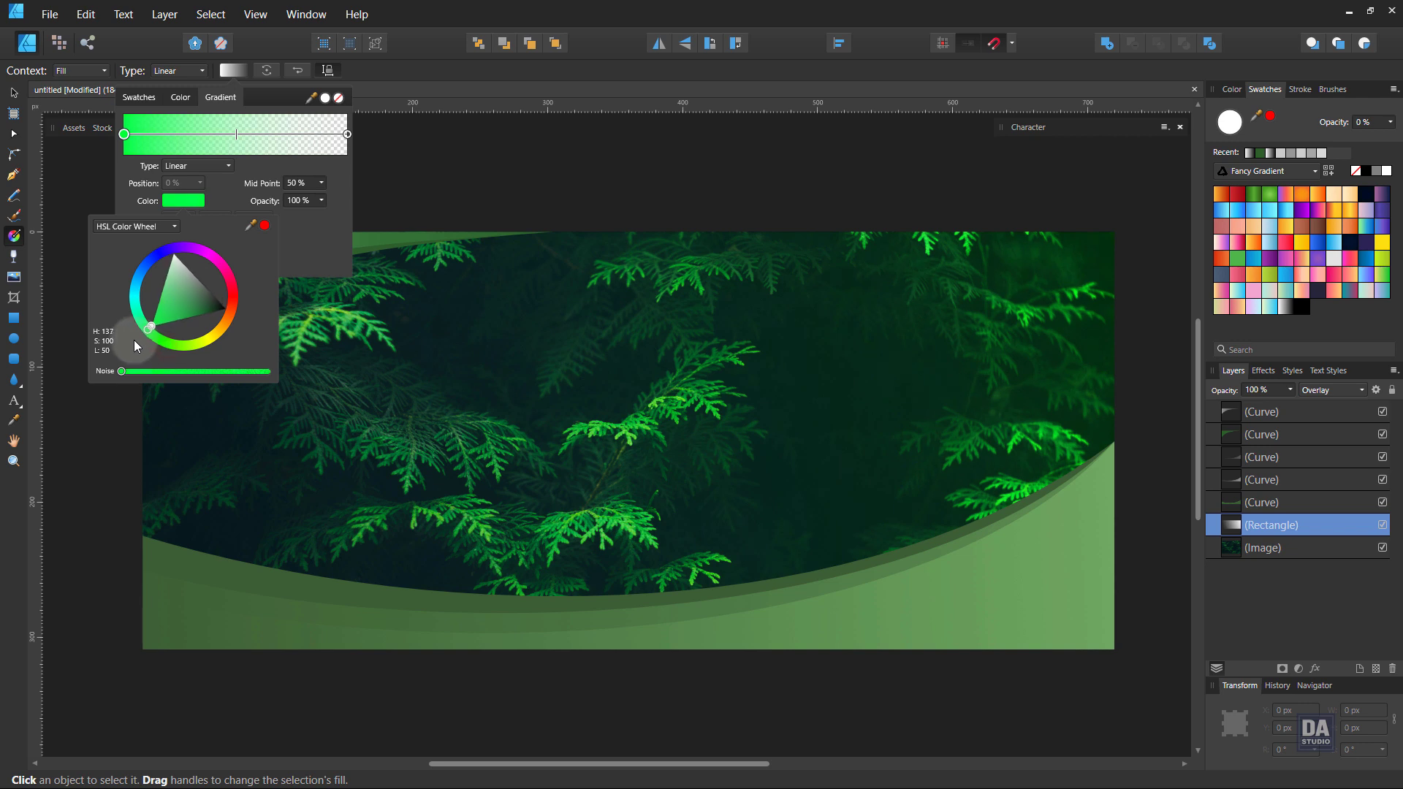
{"action": "mouse_move", "coordinate": [132, 345]}
{"action": "left_mouse_down"}
{"action": "mouse_move", "coordinate": [152, 333]}
{"action": "mouse_move", "coordinate": [167, 348]}
{"action": "left_mouse_up"}
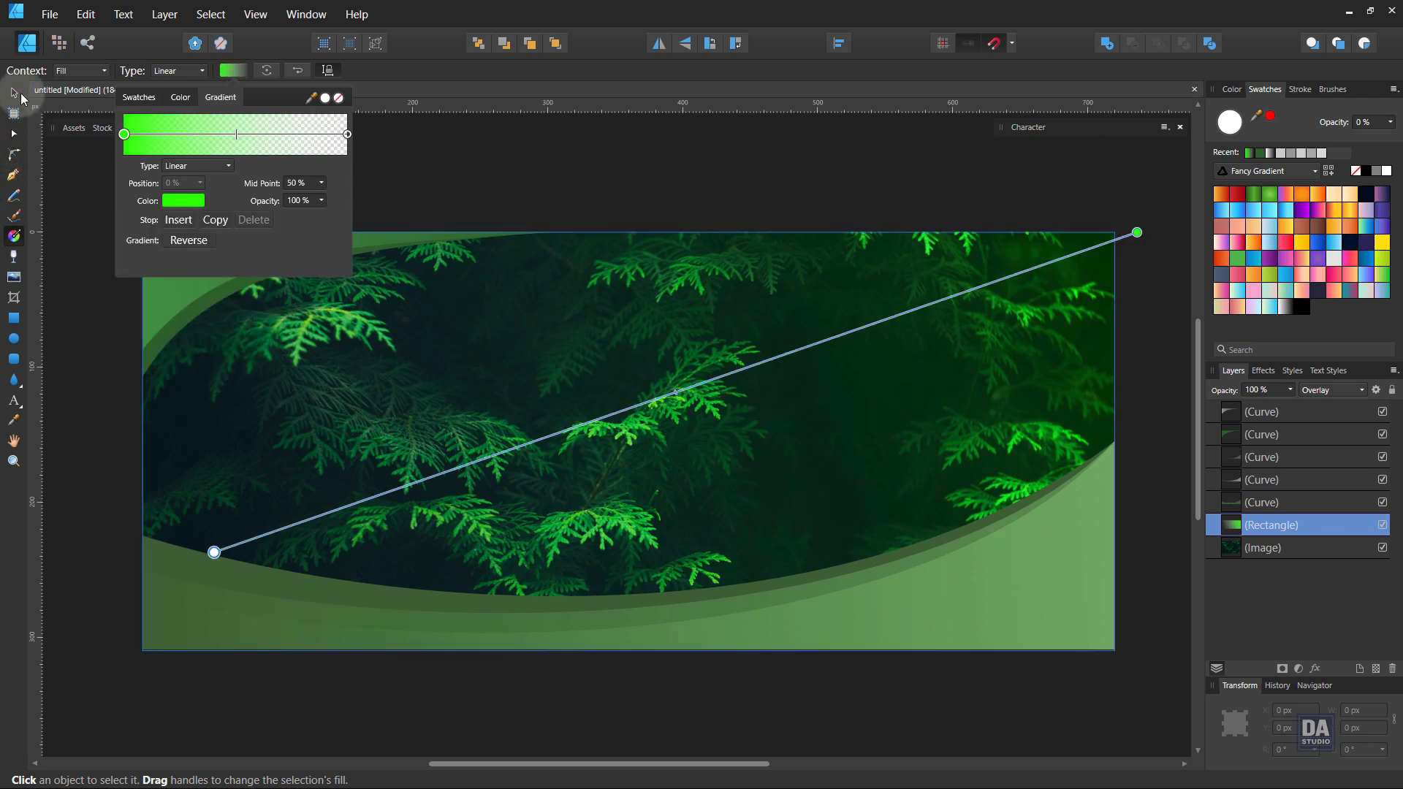
{"action": "left_click", "coordinate": [16, 97]}
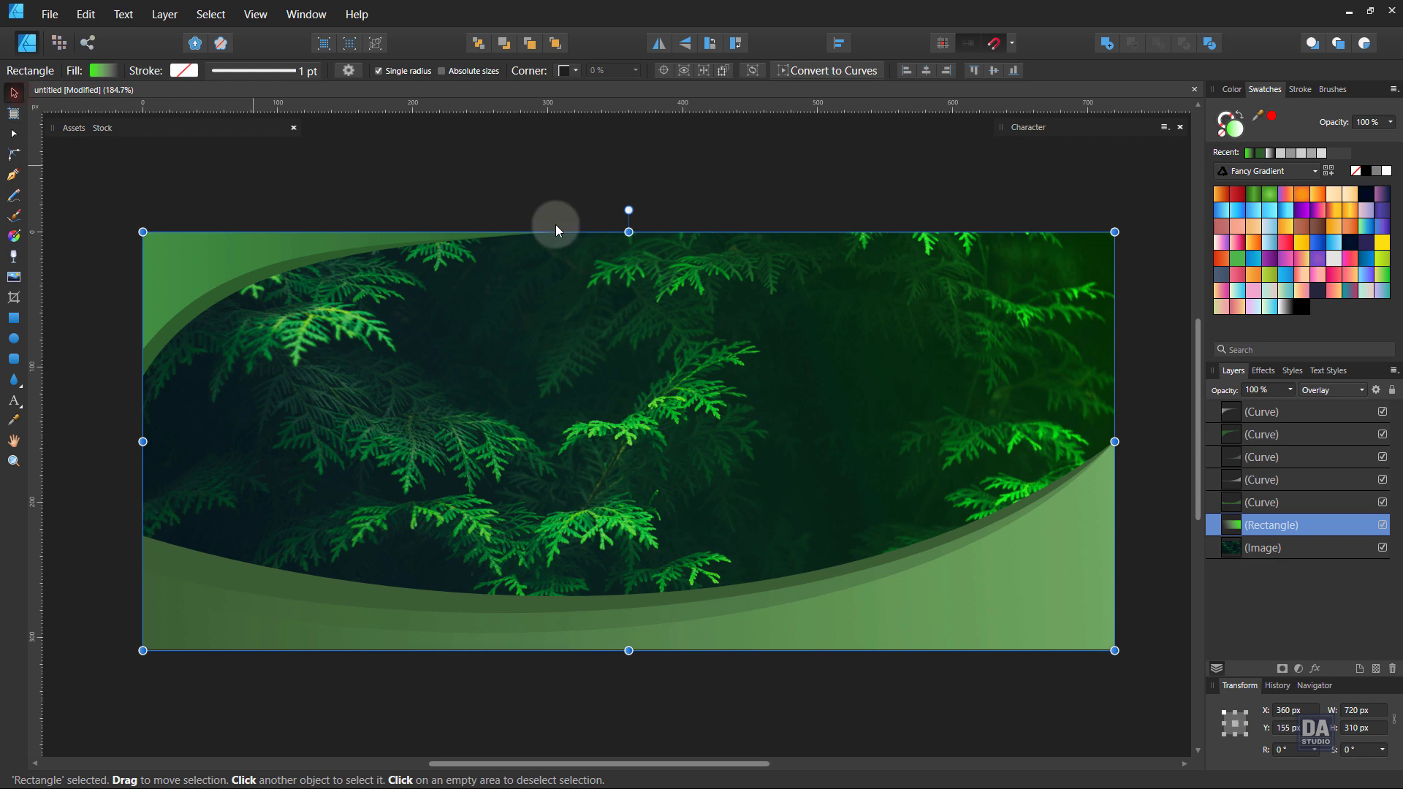
Duplicate the gradient overlay rectangle and set the copy to 50% opacity
{"action": "right_click", "coordinate": [1271, 533]}
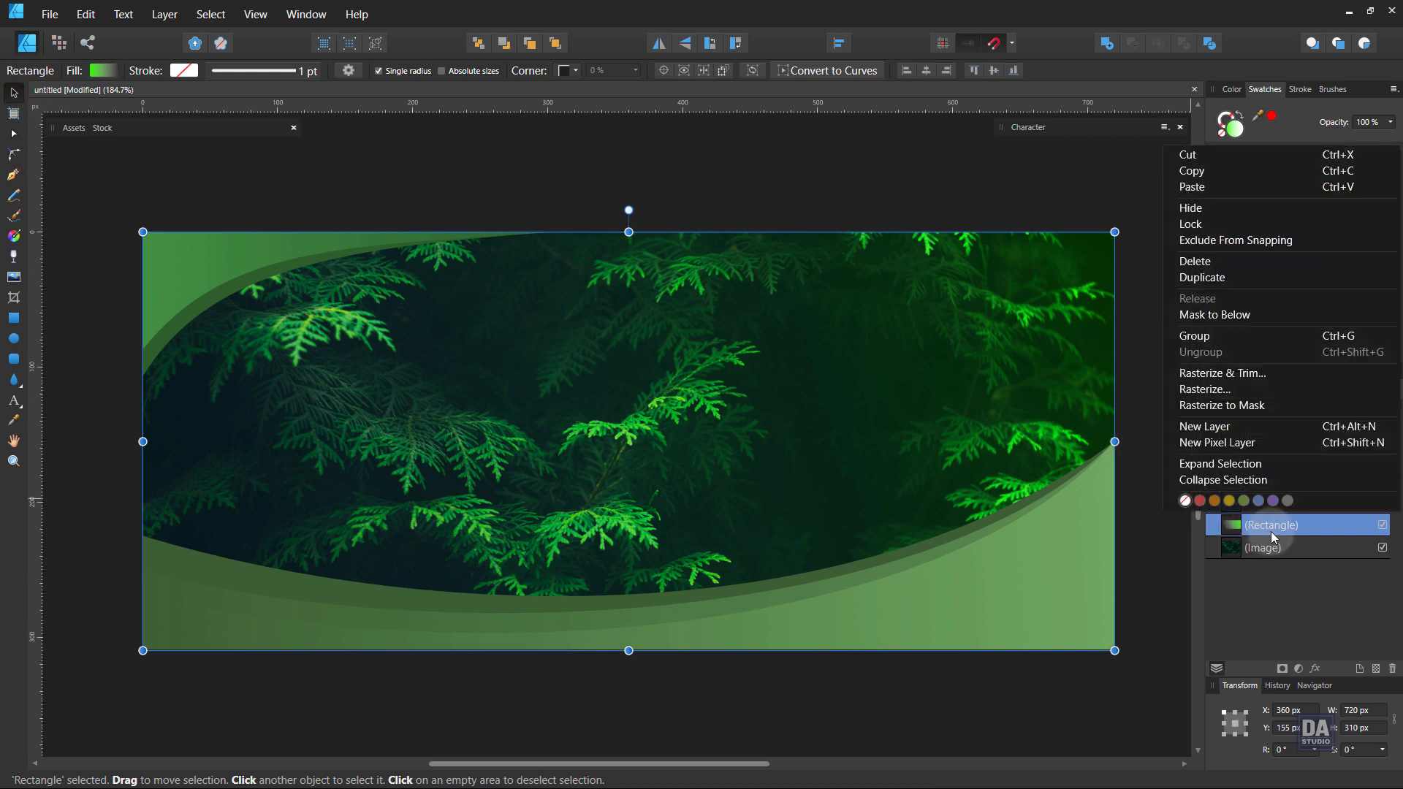
{"action": "left_click", "coordinate": [1255, 282]}
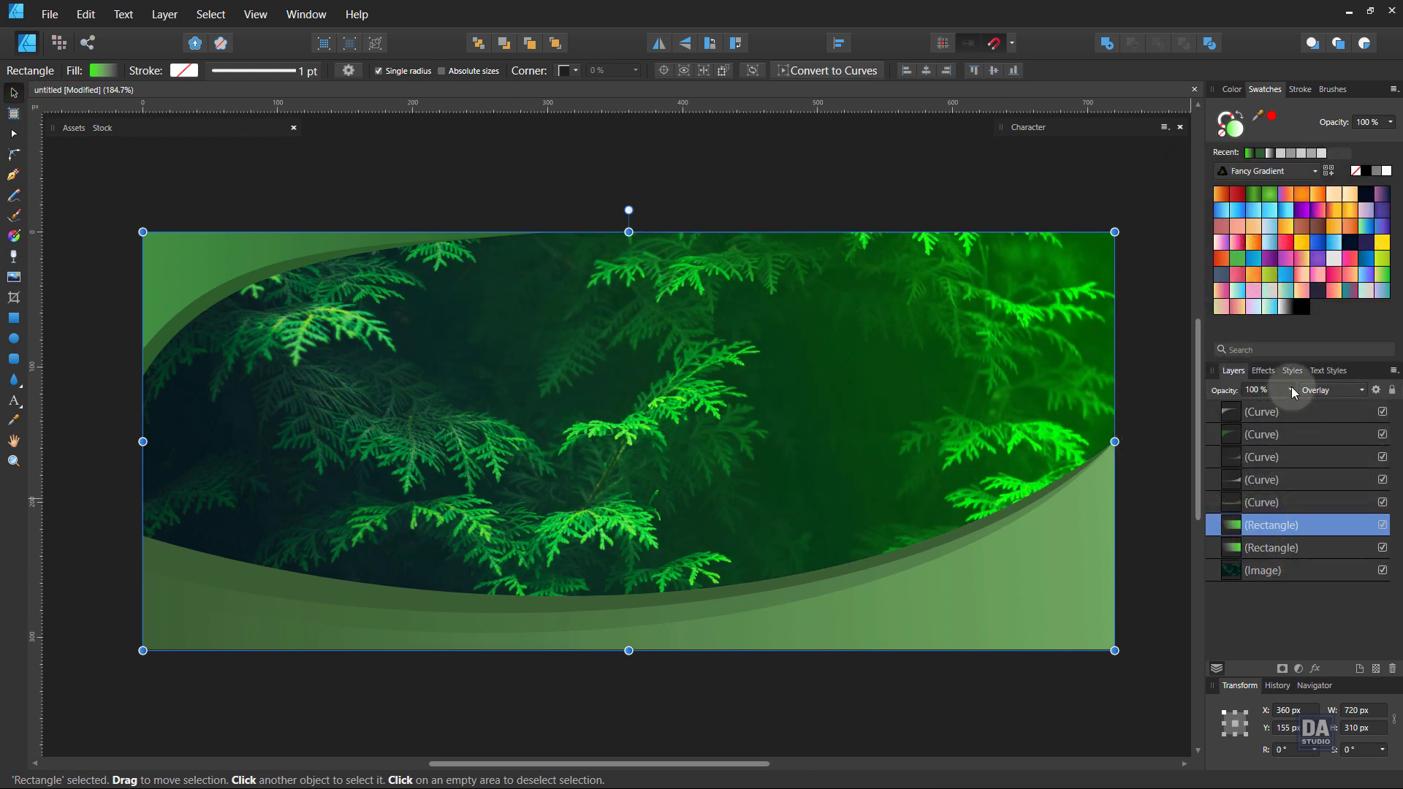
{"action": "left_click_drag", "start_coordinate": [1278, 407], "coordinate": [1242, 406]}
{"action": "left_click", "coordinate": [1169, 436]}
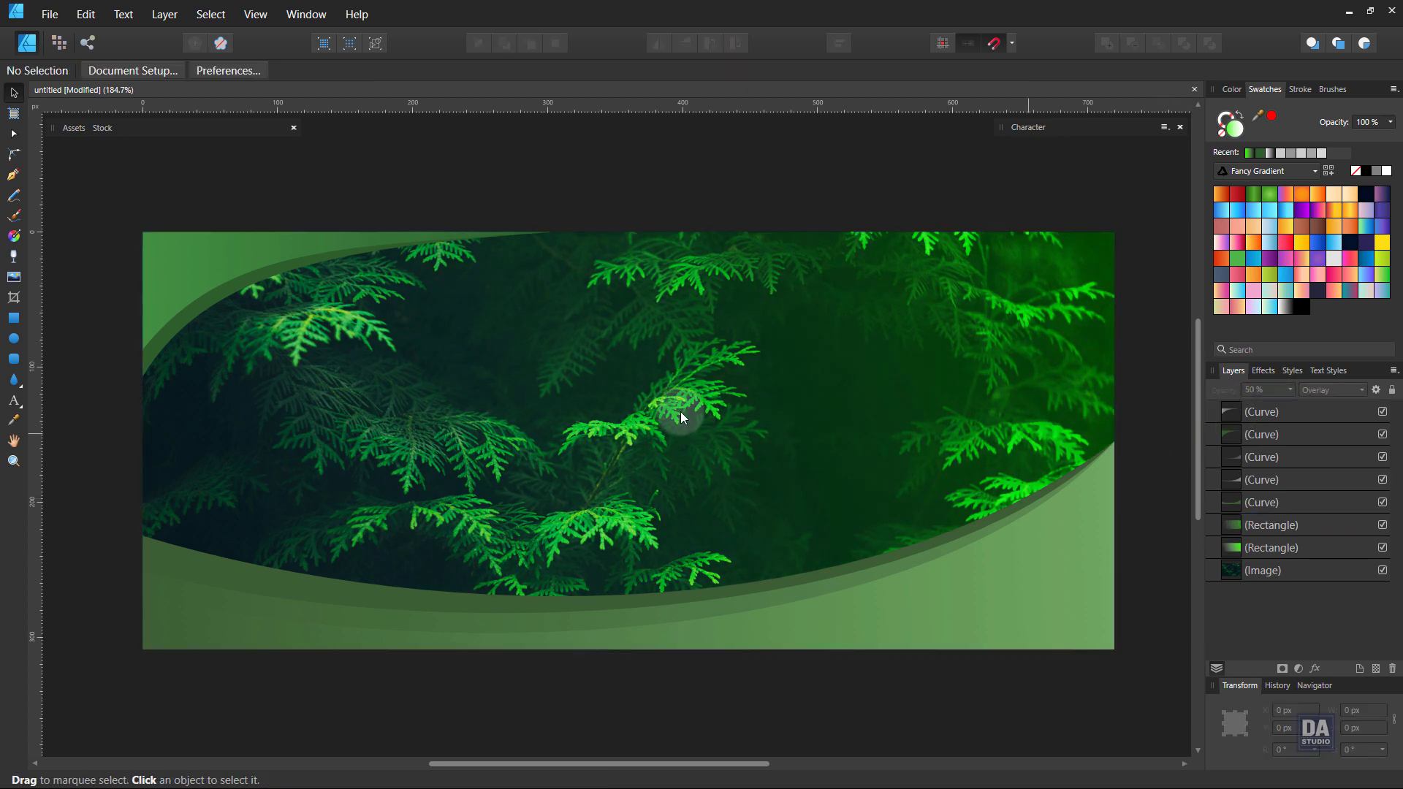
Draw a tall white-gradient rectangle, slant it into a strip, and move it top-right
{"action": "left_click", "coordinate": [14, 318]}
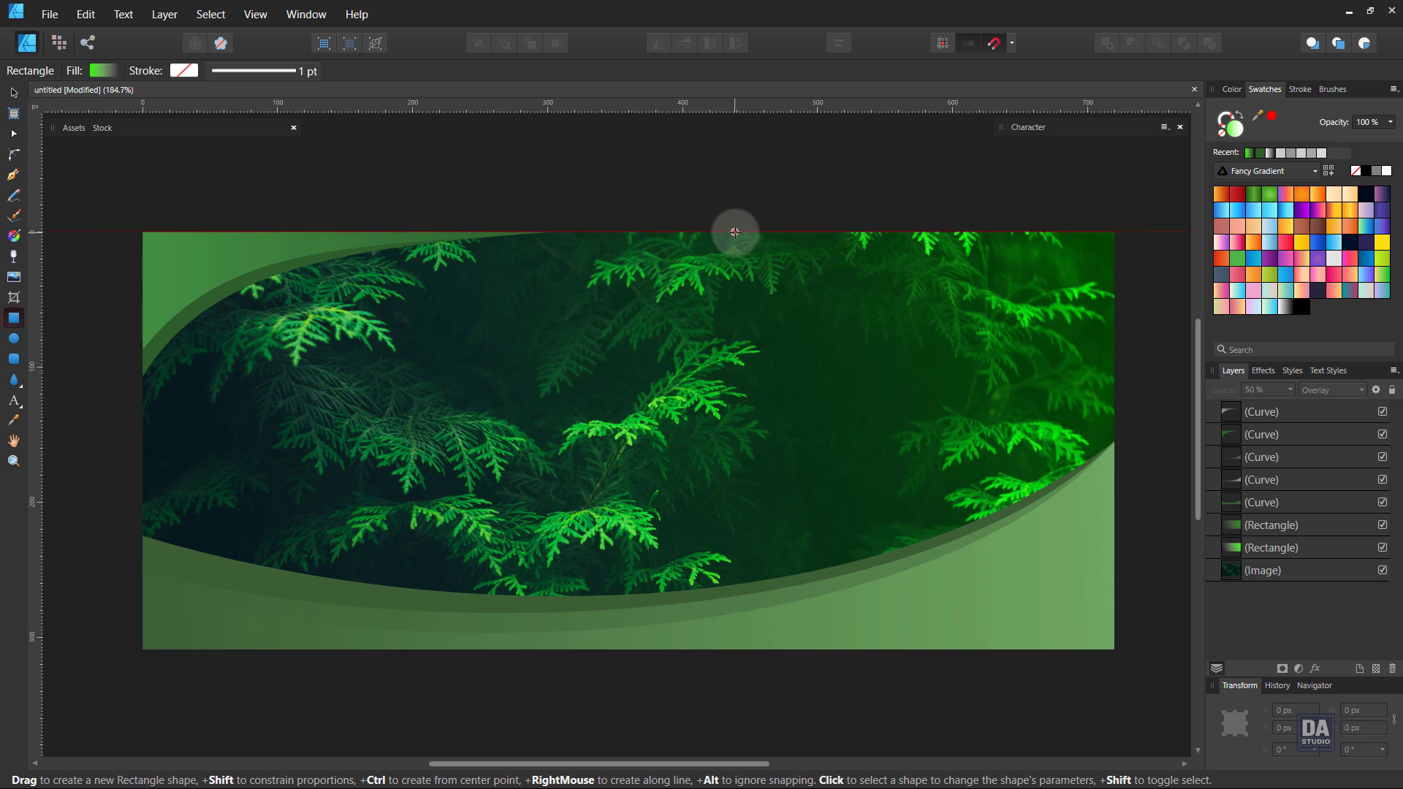
{"action": "left_click_drag", "start_coordinate": [734, 231], "coordinate": [824, 486]}
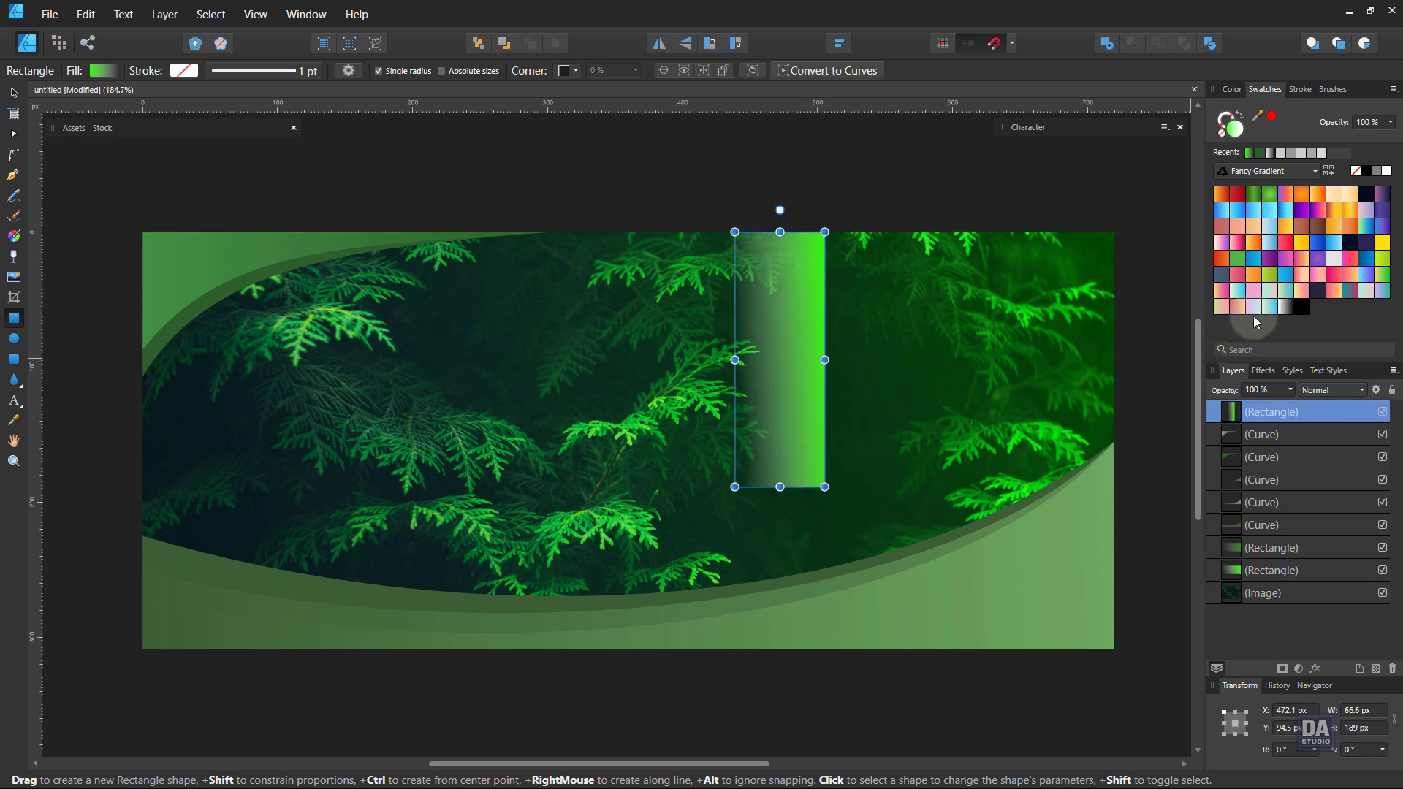
{"action": "left_click", "coordinate": [1277, 311]}
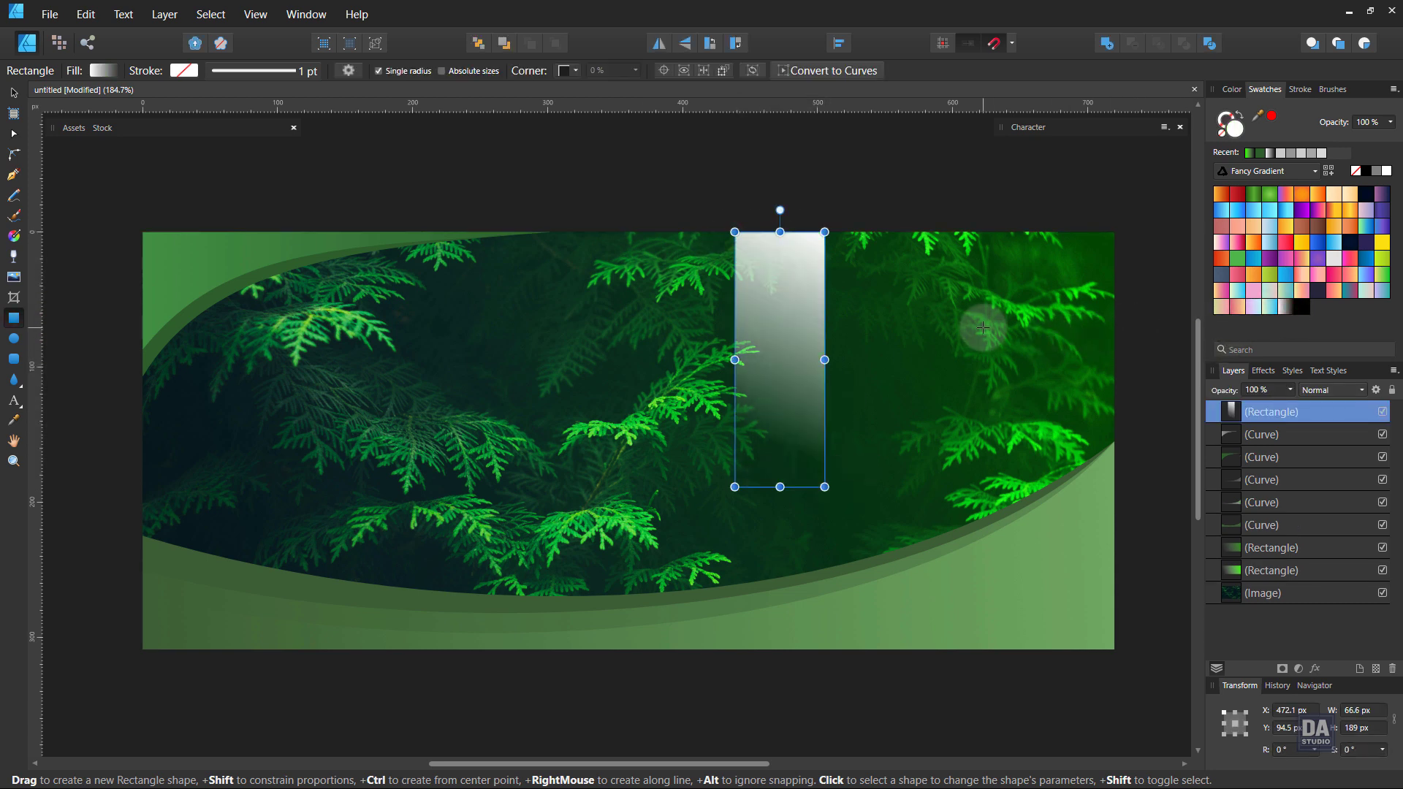
{"action": "key", "text": "v"}
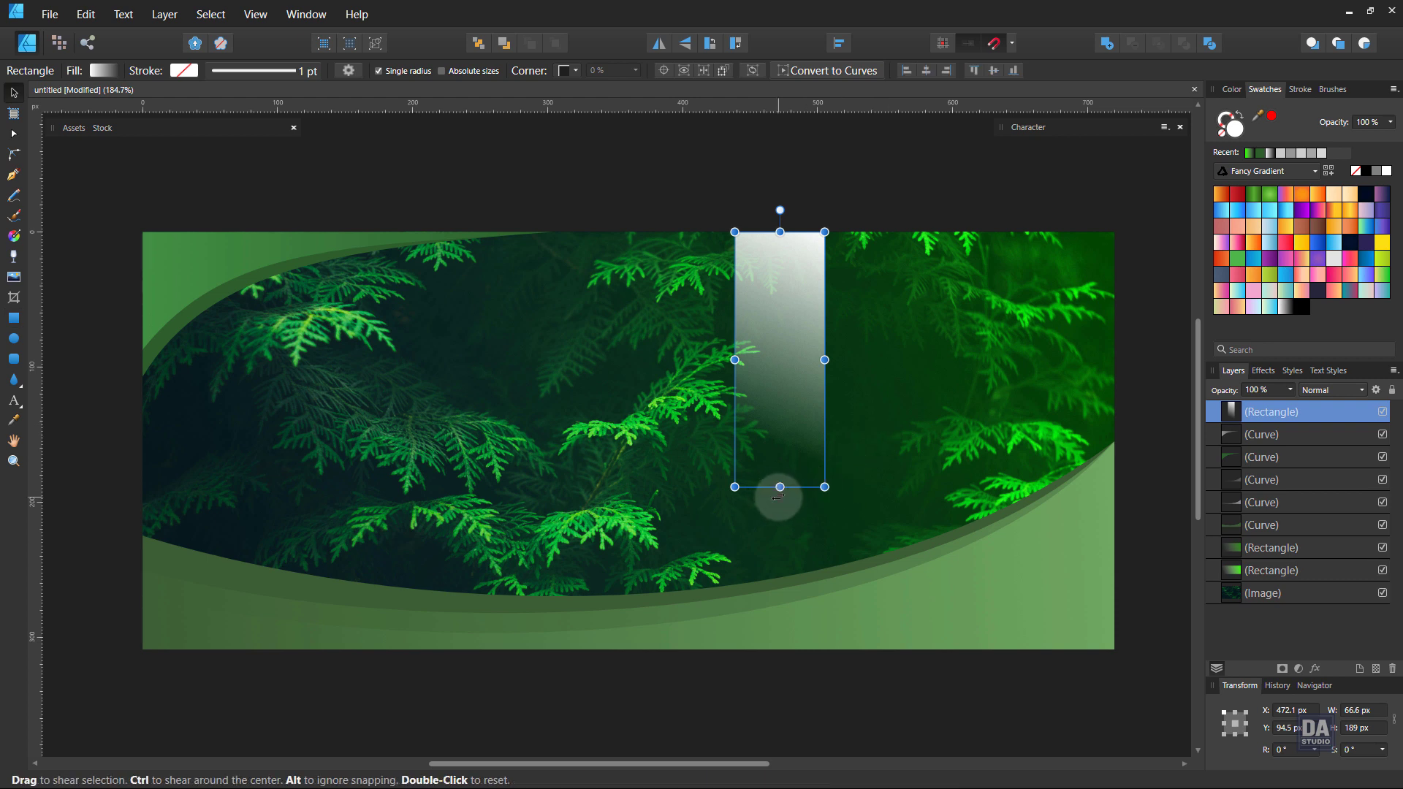
{"action": "left_click_drag", "start_coordinate": [779, 486], "coordinate": [675, 484]}
{"action": "mouse_move", "coordinate": [722, 390]}
{"action": "left_mouse_down"}
{"action": "mouse_move", "coordinate": [972, 352]}
{"action": "mouse_move", "coordinate": [970, 318]}
{"action": "mouse_move", "coordinate": [990, 350]}
{"action": "mouse_move", "coordinate": [1083, 307]}
{"action": "left_mouse_up"}
Duplicate the strip into three rays and set the middle one to 50% opacity
{"action": "key", "text": "ctrl+j"}
{"action": "key", "text": "ctrl+j"}
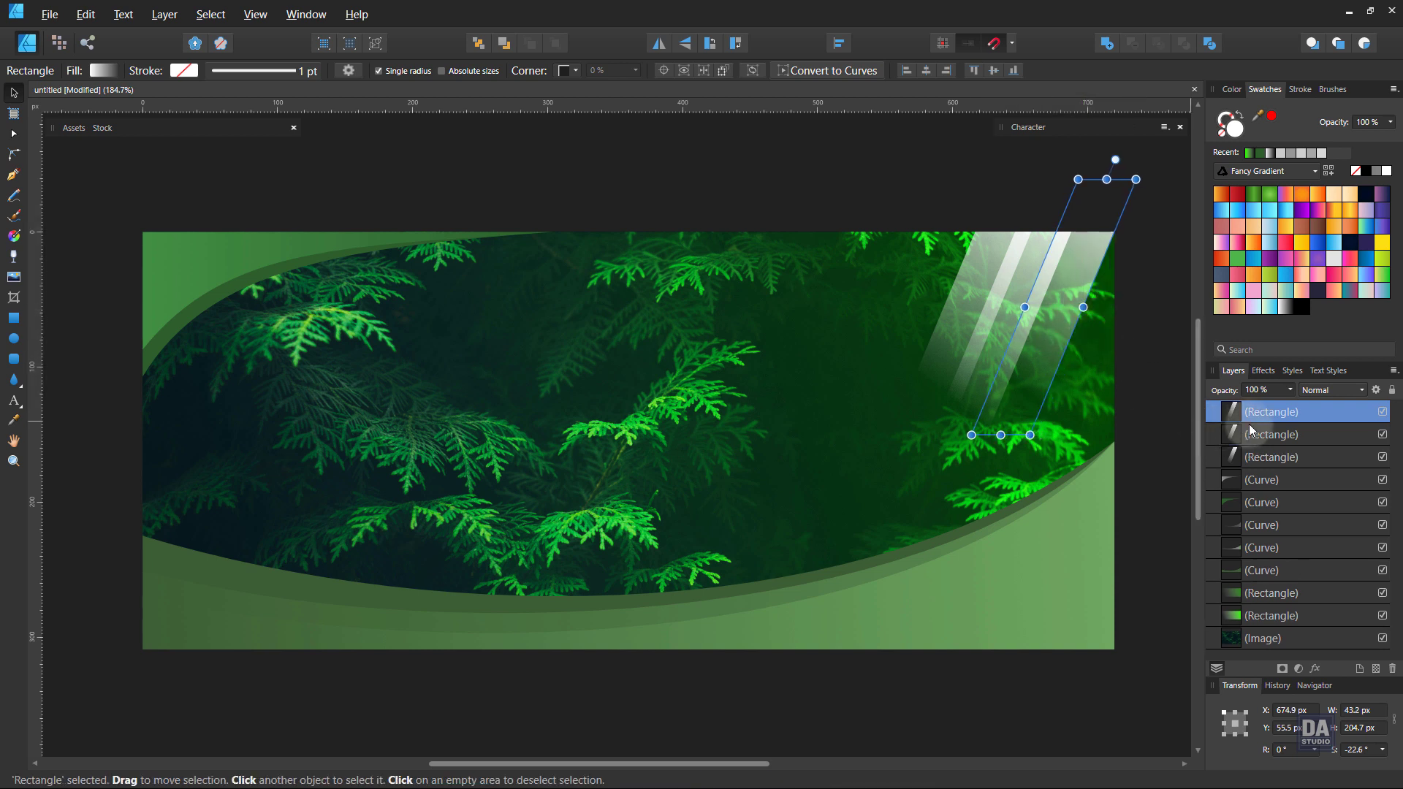
{"action": "left_click", "coordinate": [1251, 433]}
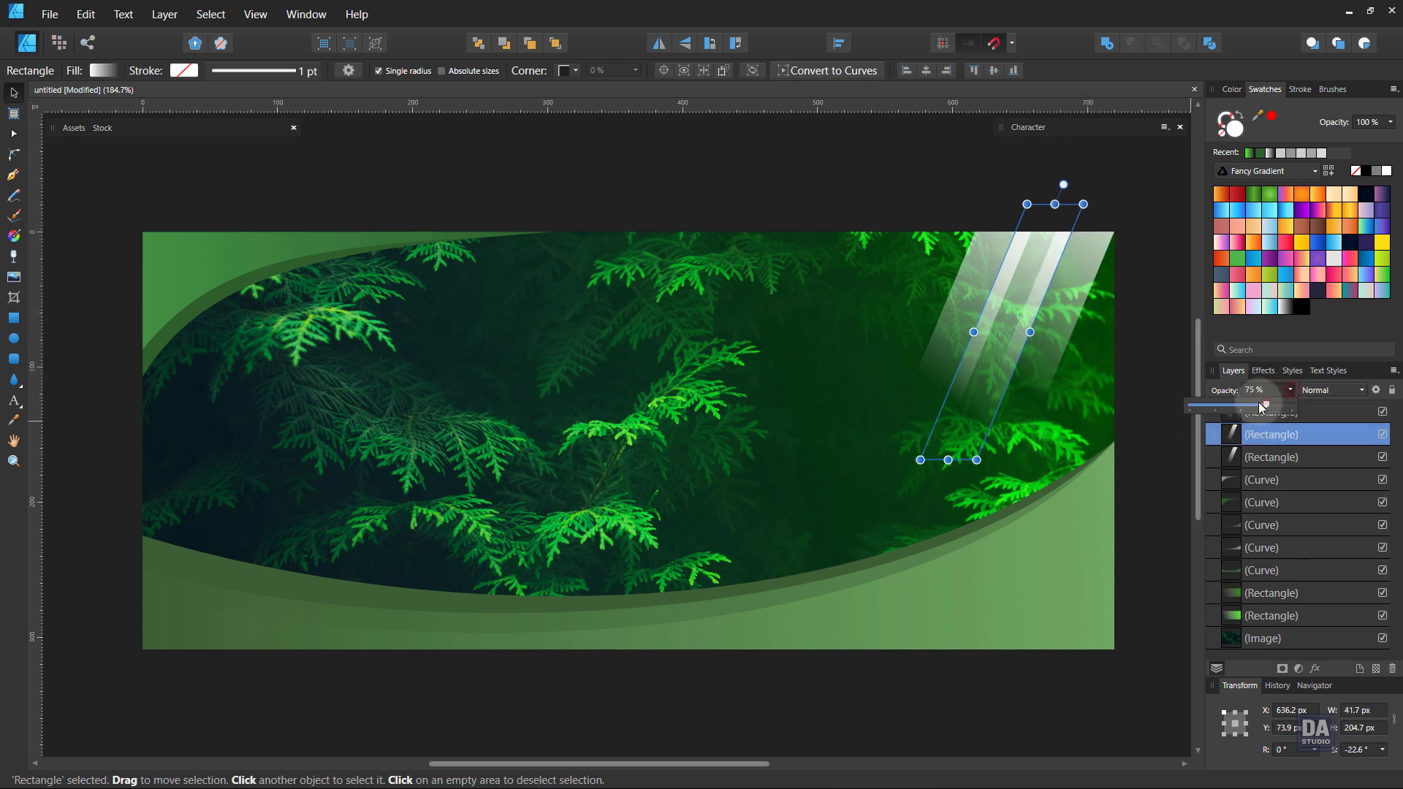
{"action": "left_click_drag", "start_coordinate": [1262, 408], "coordinate": [1242, 405]}
{"action": "left_click", "coordinate": [1162, 404]}
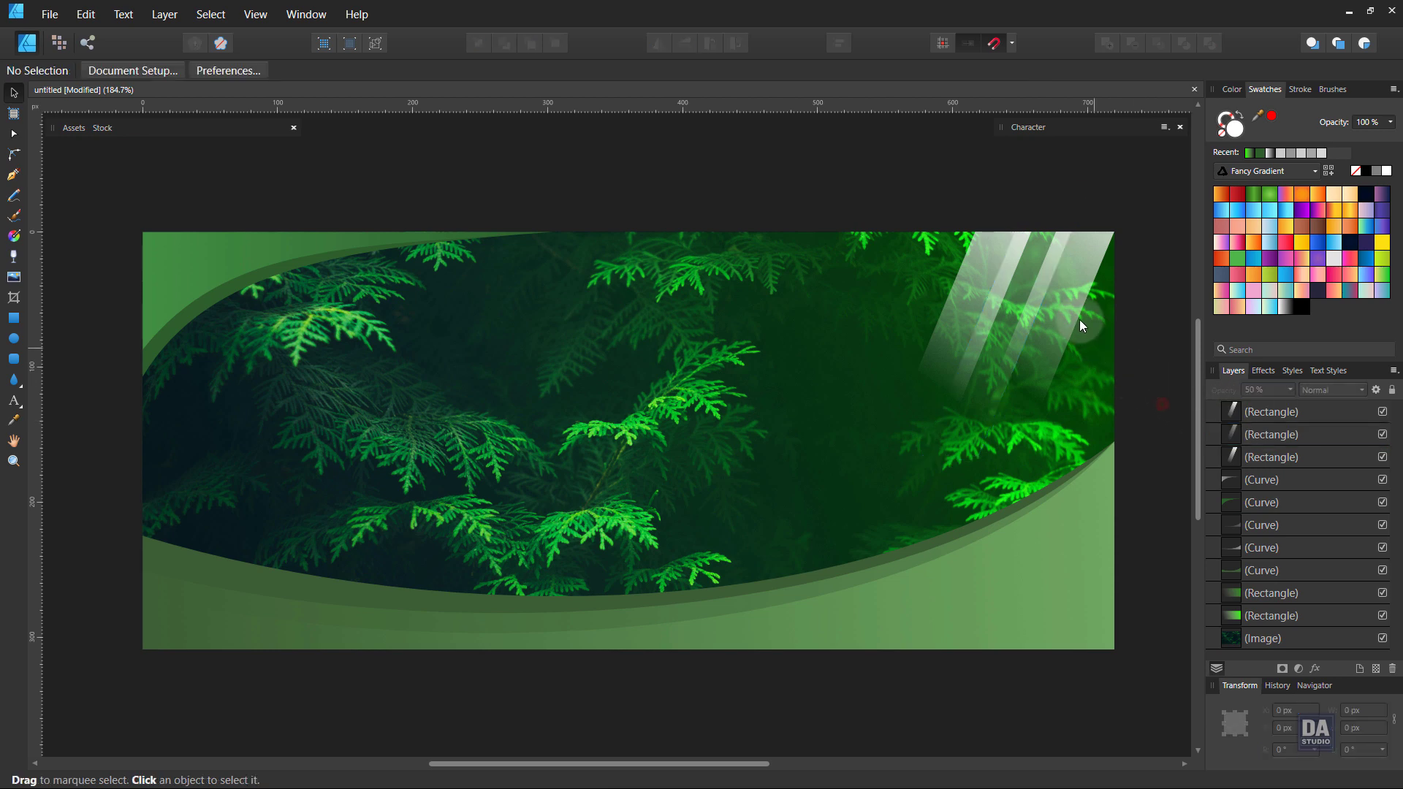
{"action": "left_click", "coordinate": [1077, 300]}
{"action": "left_click", "coordinate": [959, 305], "text": "shift"}
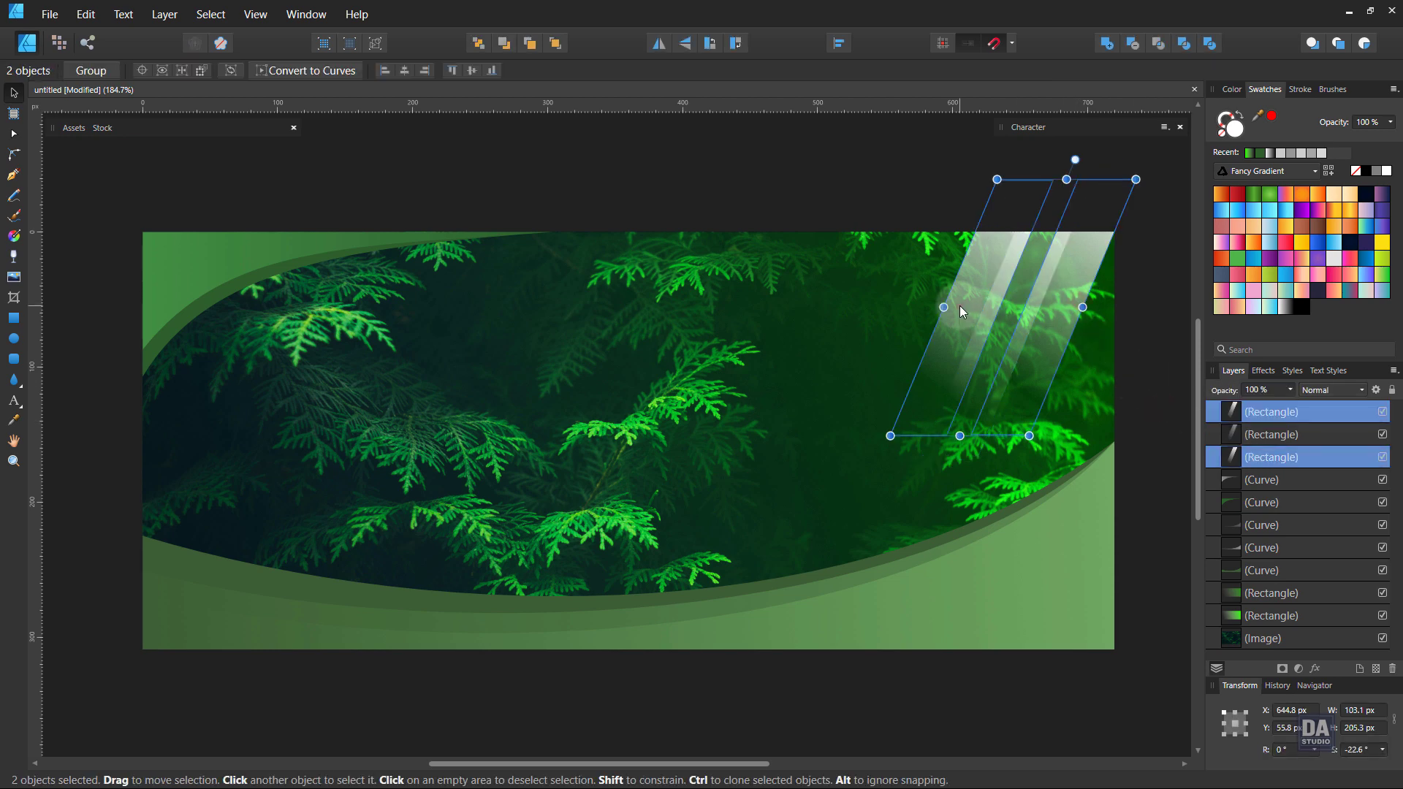
Apply a Gaussian blur layer effect to all three light strips
{"action": "left_click", "coordinate": [1313, 668]}
{"action": "mouse_move", "coordinate": [662, 203]}
{"action": "left_mouse_down"}
{"action": "mouse_move", "coordinate": [530, 220]}
{"action": "mouse_move", "coordinate": [607, 243]}
{"action": "mouse_move", "coordinate": [595, 243]}
{"action": "left_mouse_up"}
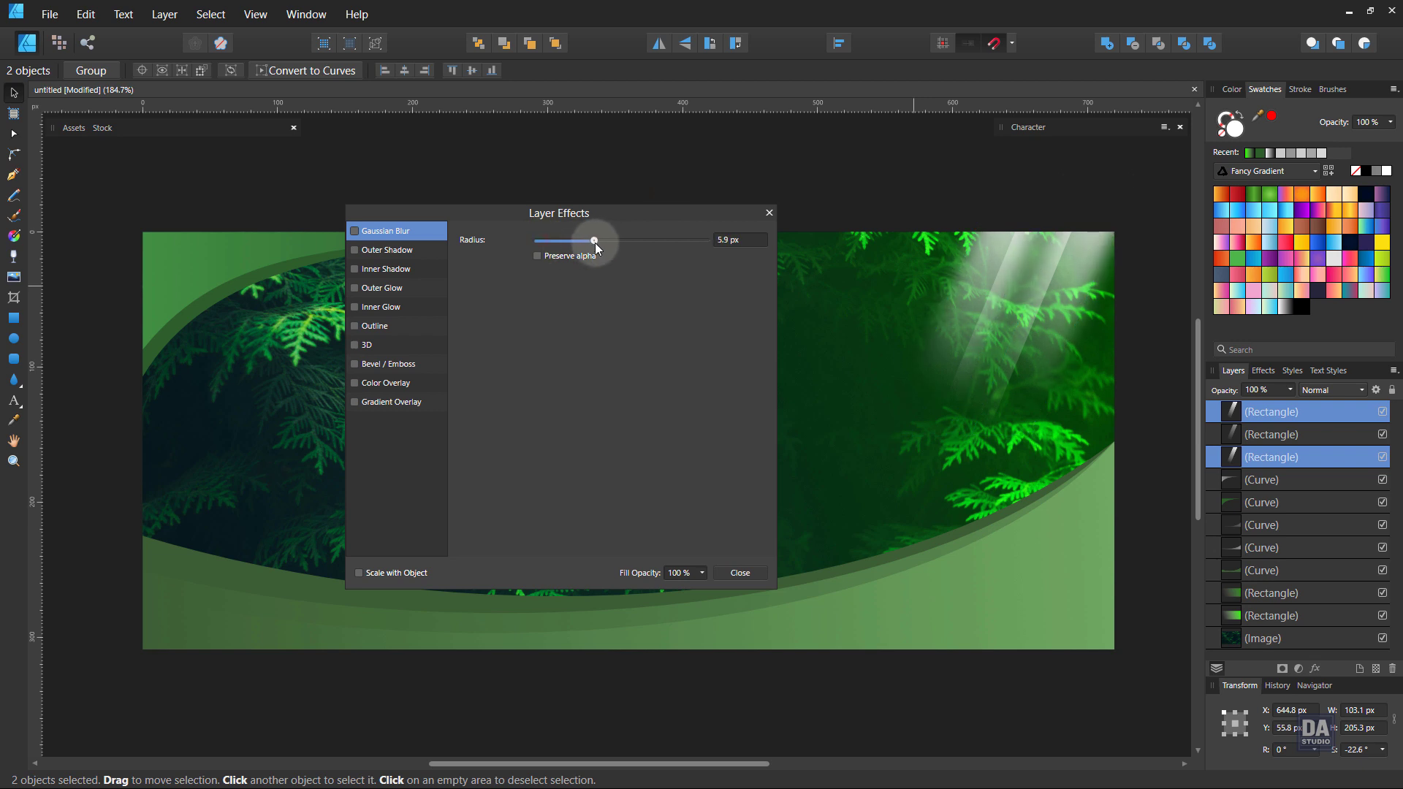
{"action": "left_click", "coordinate": [740, 572]}
{"action": "left_click", "coordinate": [1233, 435]}
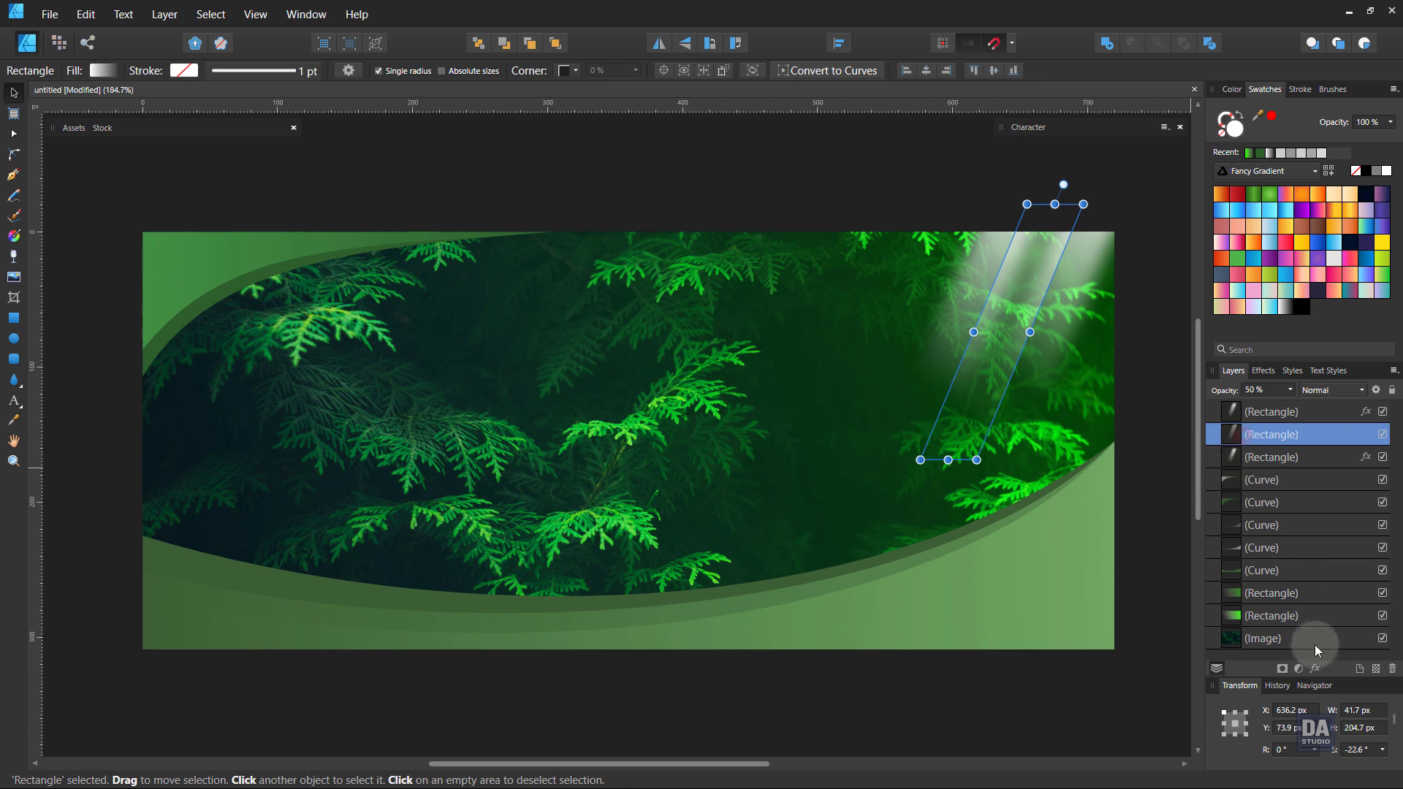
{"action": "left_click", "coordinate": [1315, 668]}
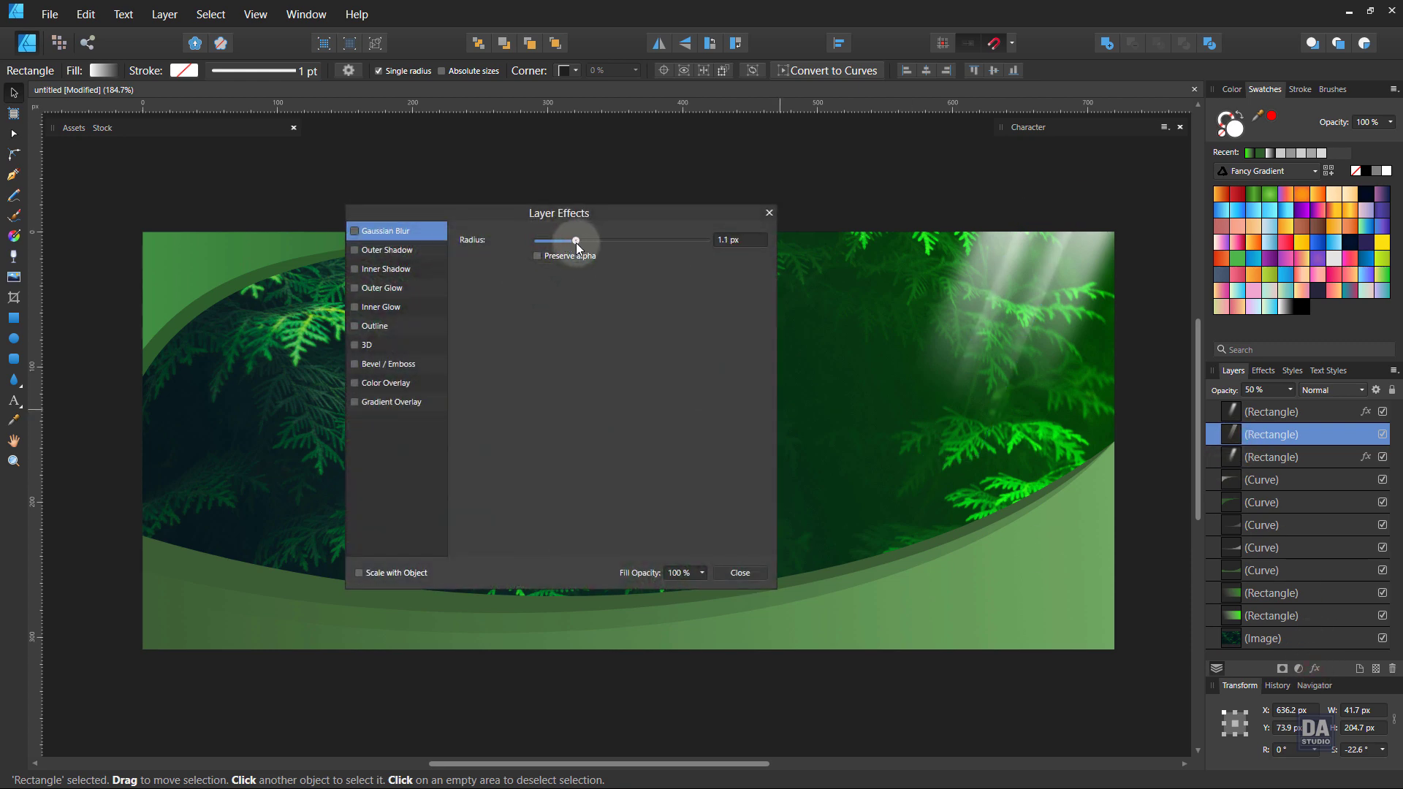
{"action": "left_click", "coordinate": [740, 573]}
{"action": "left_click", "coordinate": [1005, 700]}
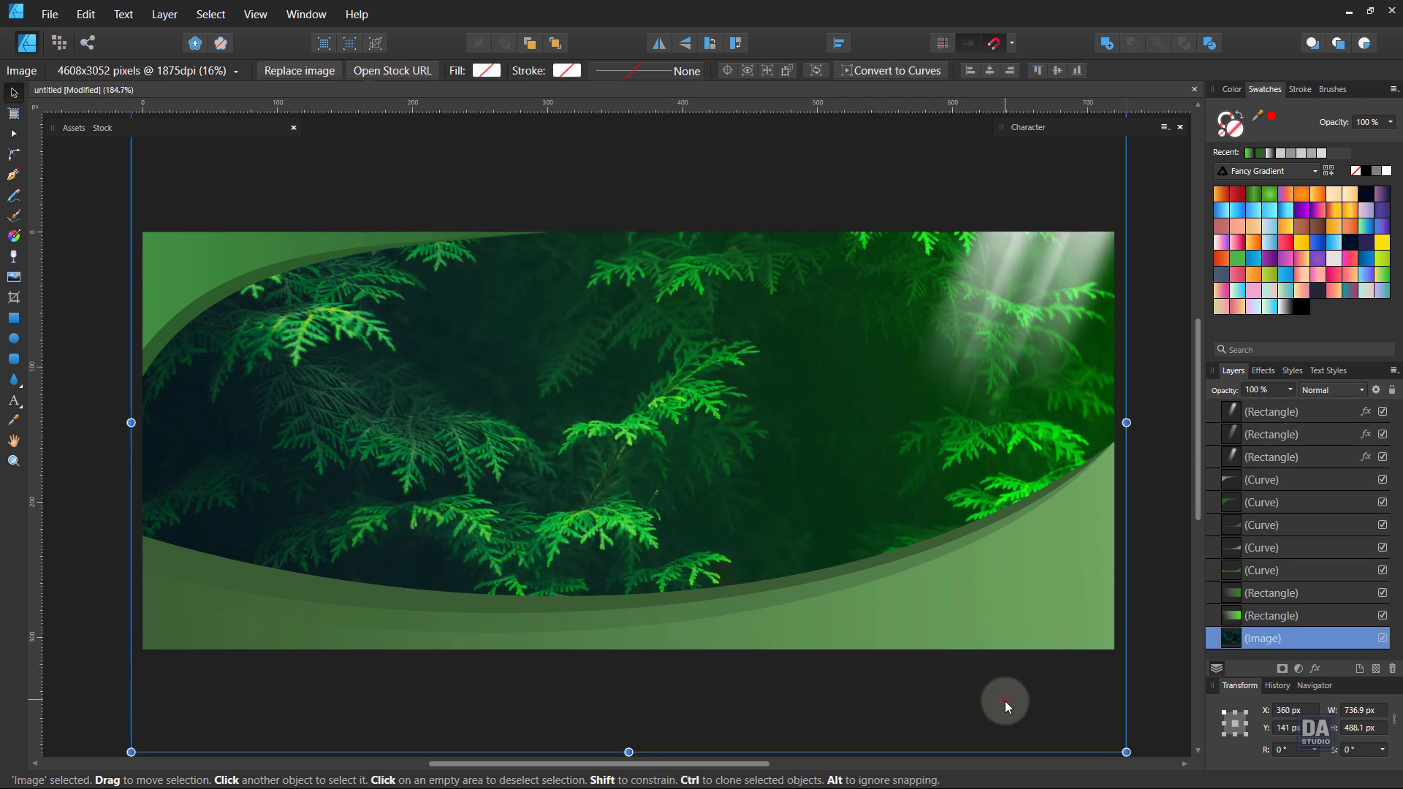
{"action": "left_click", "coordinate": [1146, 588]}
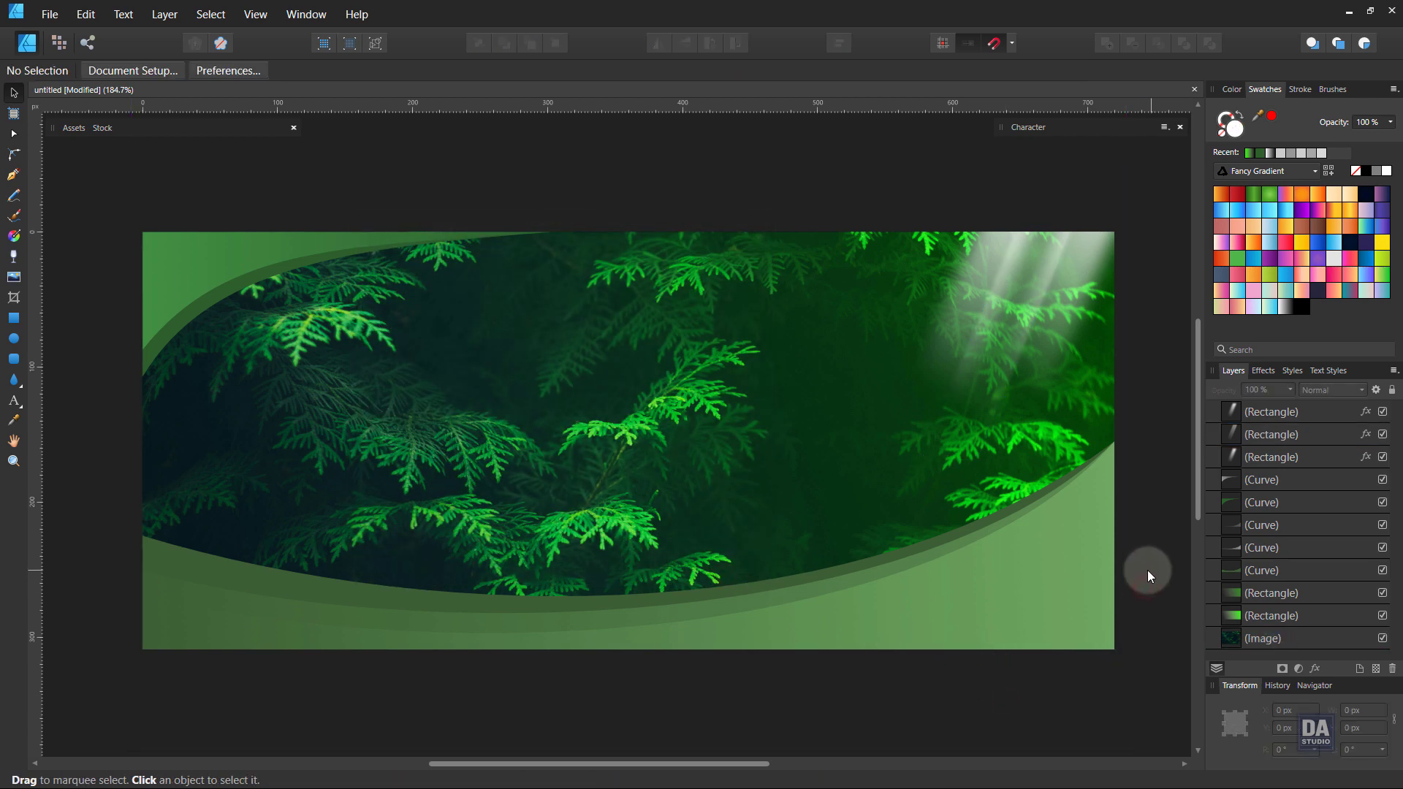
{"action": "left_click_drag", "start_coordinate": [1147, 570], "coordinate": [1140, 564]}
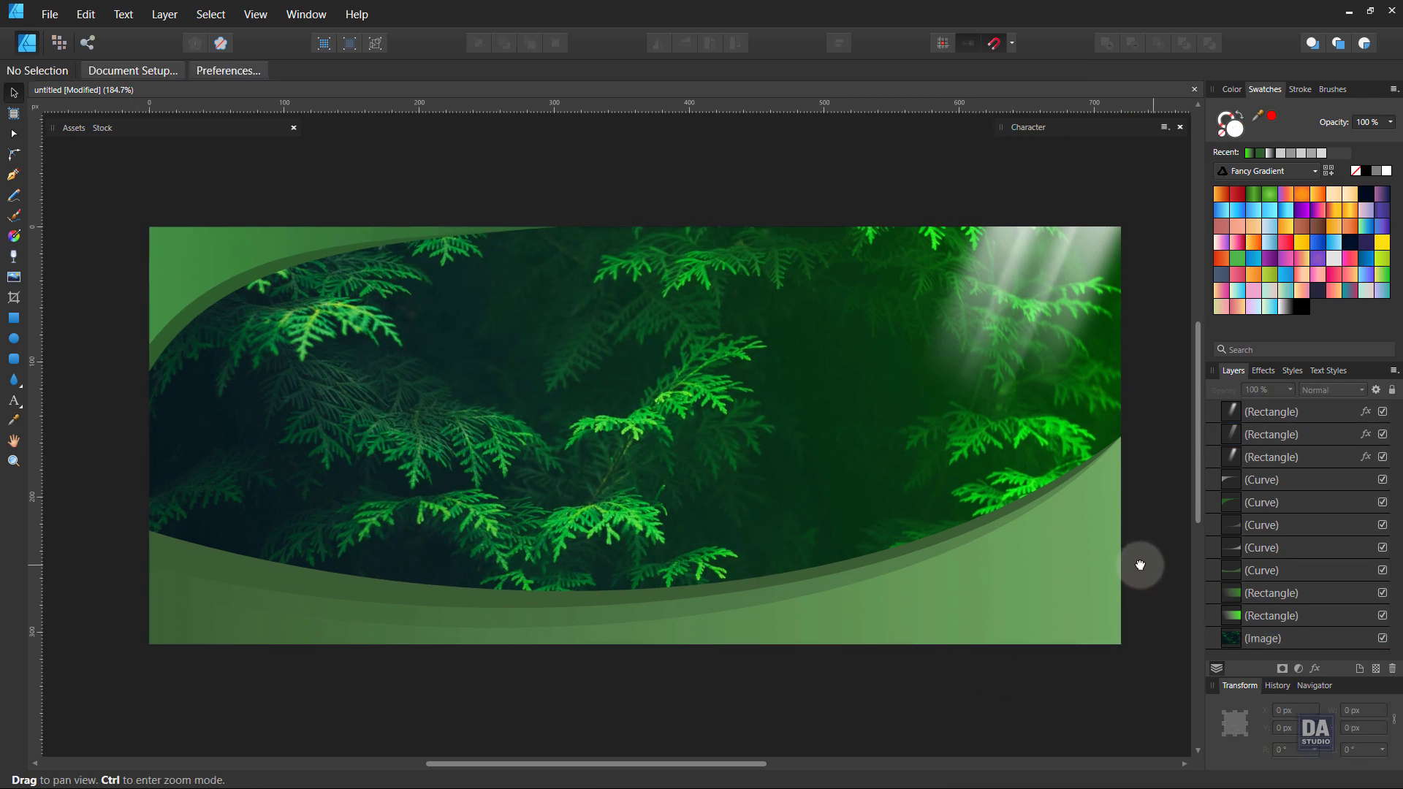
Shear all three blurred strips to a steeper -30° slant, then zoom out
{"action": "left_click", "coordinate": [1052, 311]}
{"action": "left_click", "coordinate": [996, 295], "text": "shift"}
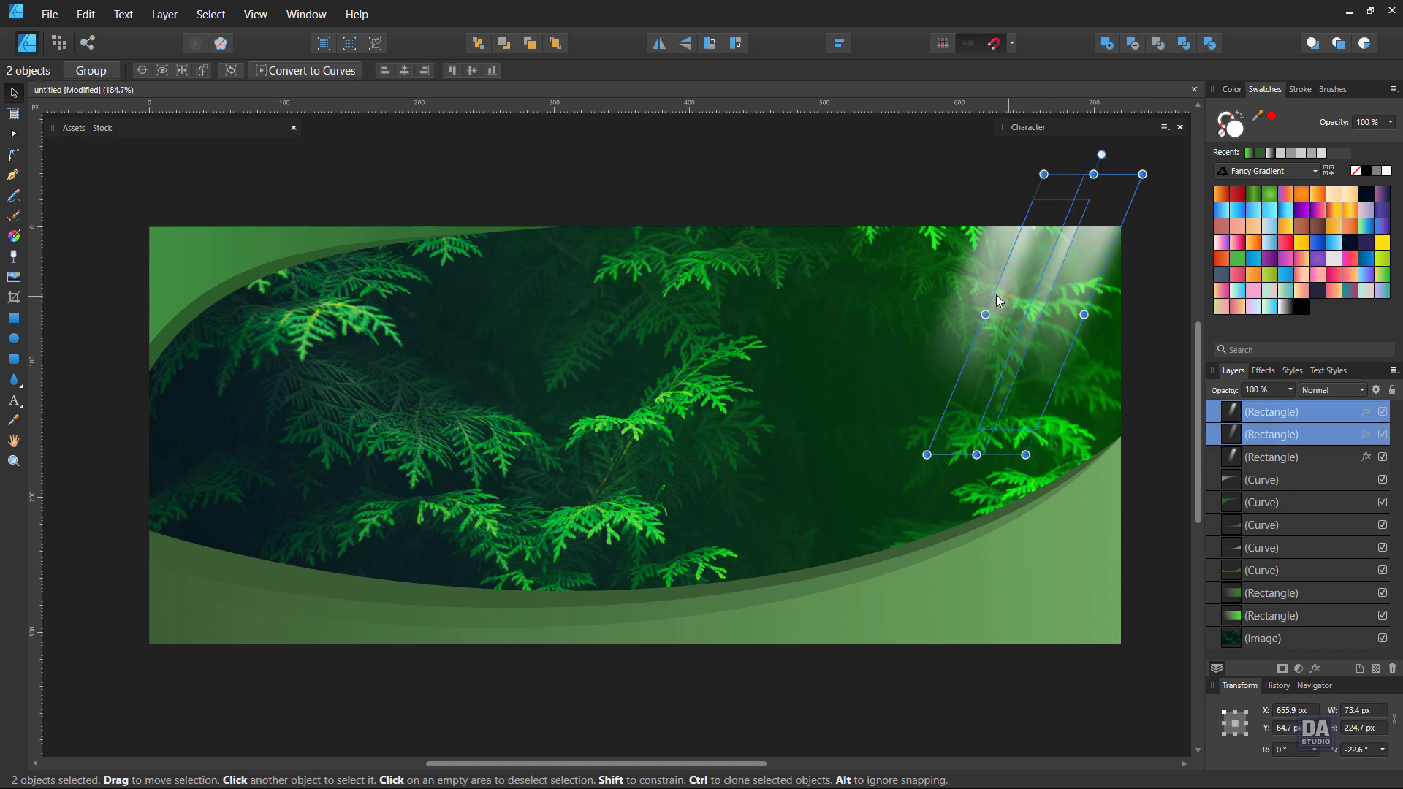
{"action": "left_click", "coordinate": [977, 329], "text": "shift"}
{"action": "mouse_move", "coordinate": [966, 468]}
{"action": "left_mouse_down"}
{"action": "mouse_move", "coordinate": [942, 437]}
{"action": "mouse_move", "coordinate": [967, 417]}
{"action": "left_mouse_up"}
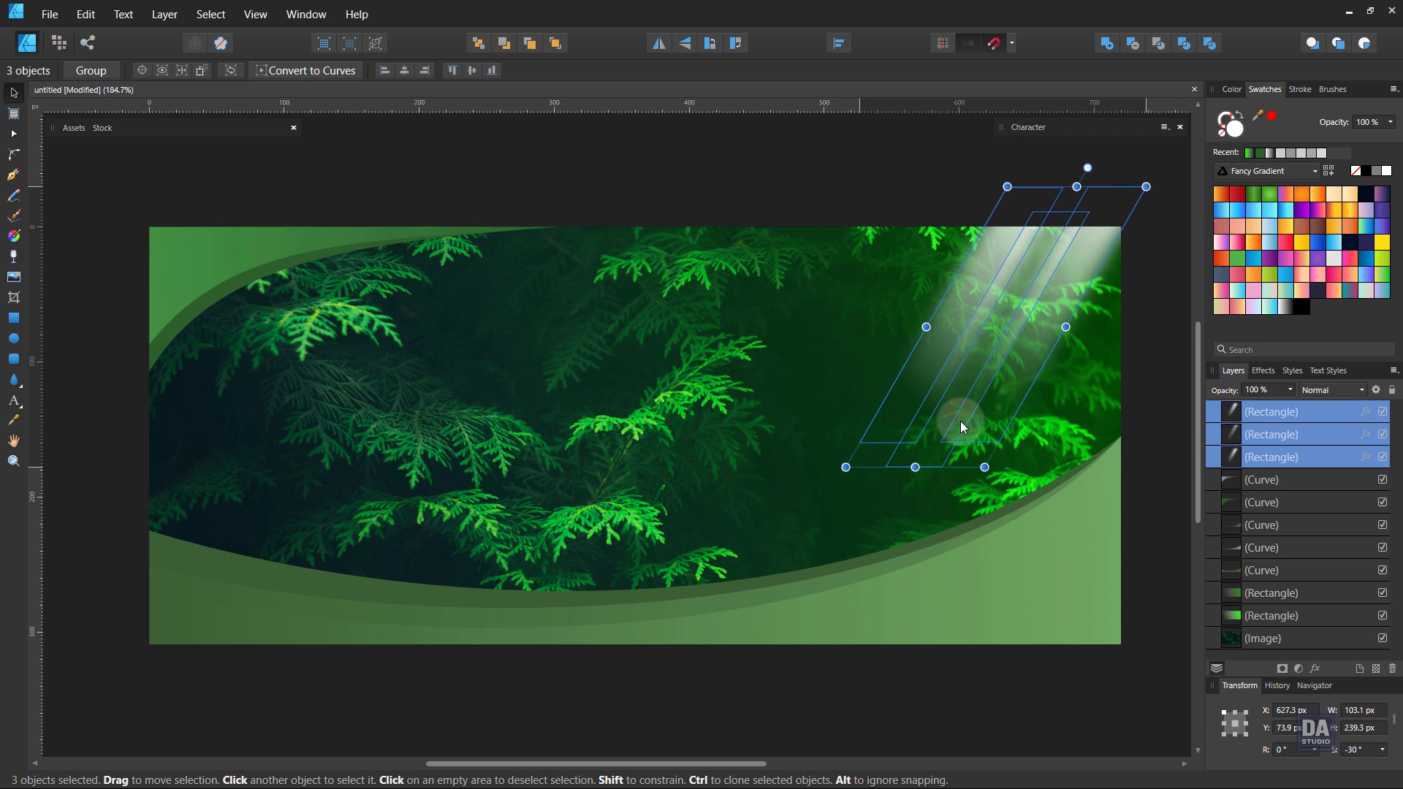
{"action": "left_click", "coordinate": [1144, 422]}
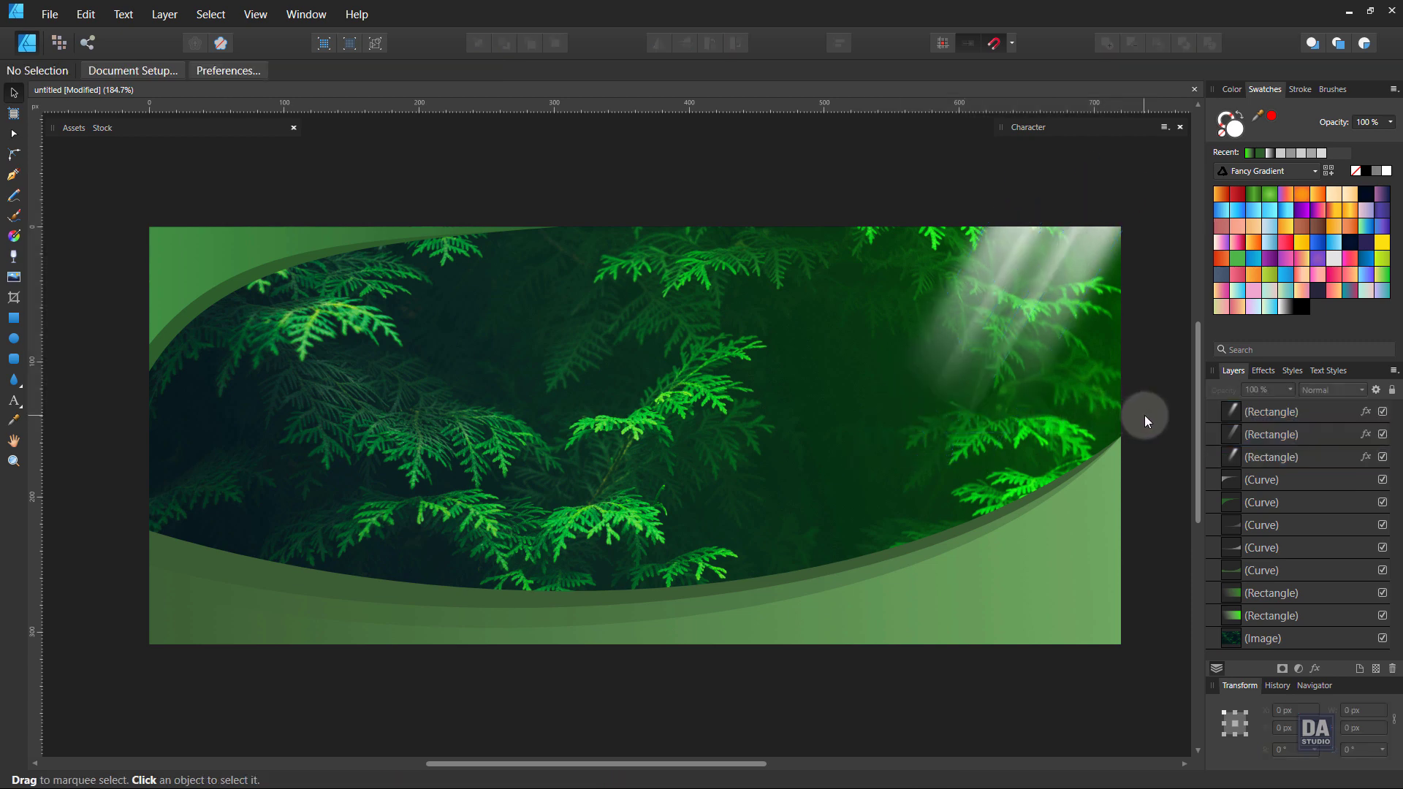
{"action": "left_click_drag", "start_coordinate": [1101, 440], "coordinate": [910, 415]}
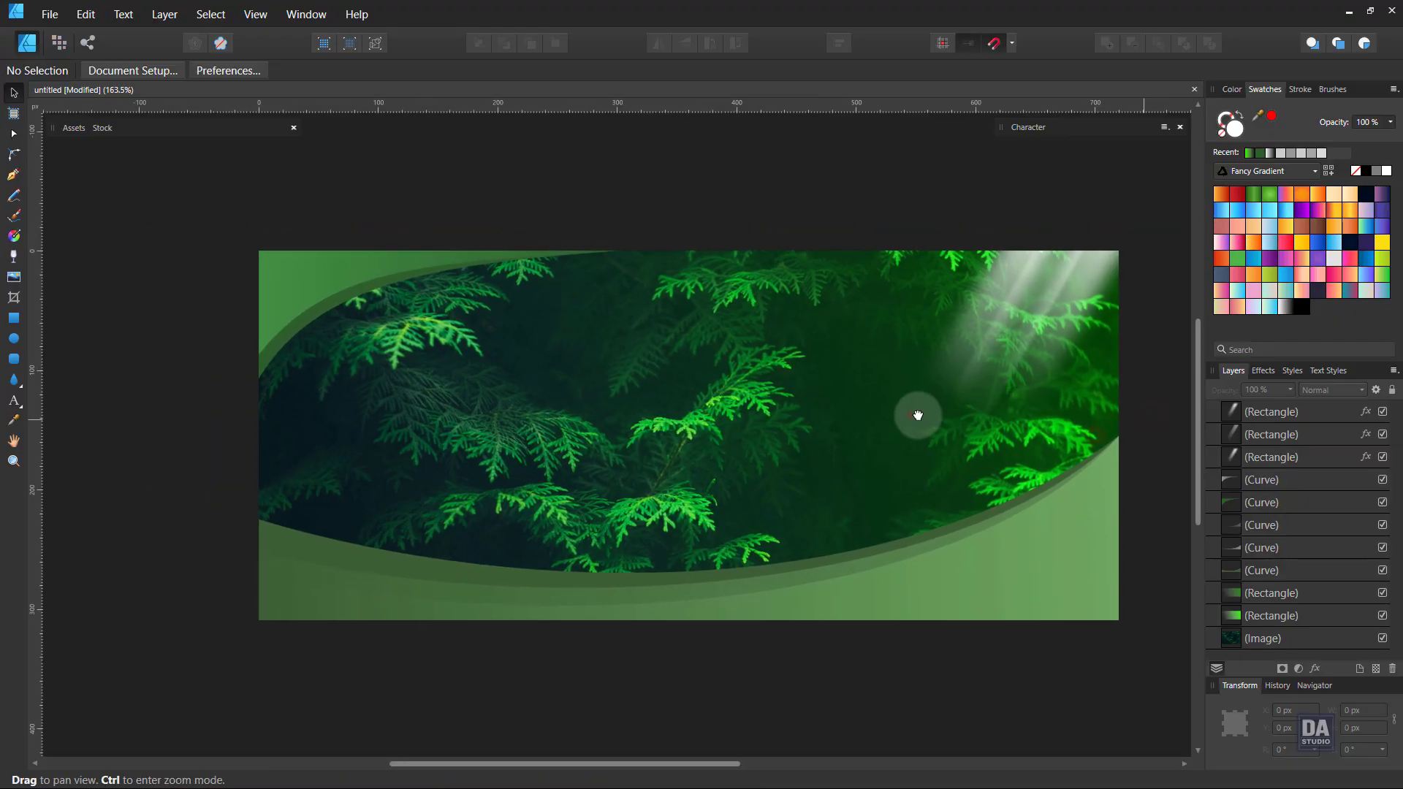
Place the Design Art Studio logo asset, scaled down into the banner's top-left corner
{"action": "left_click", "coordinate": [70, 129]}
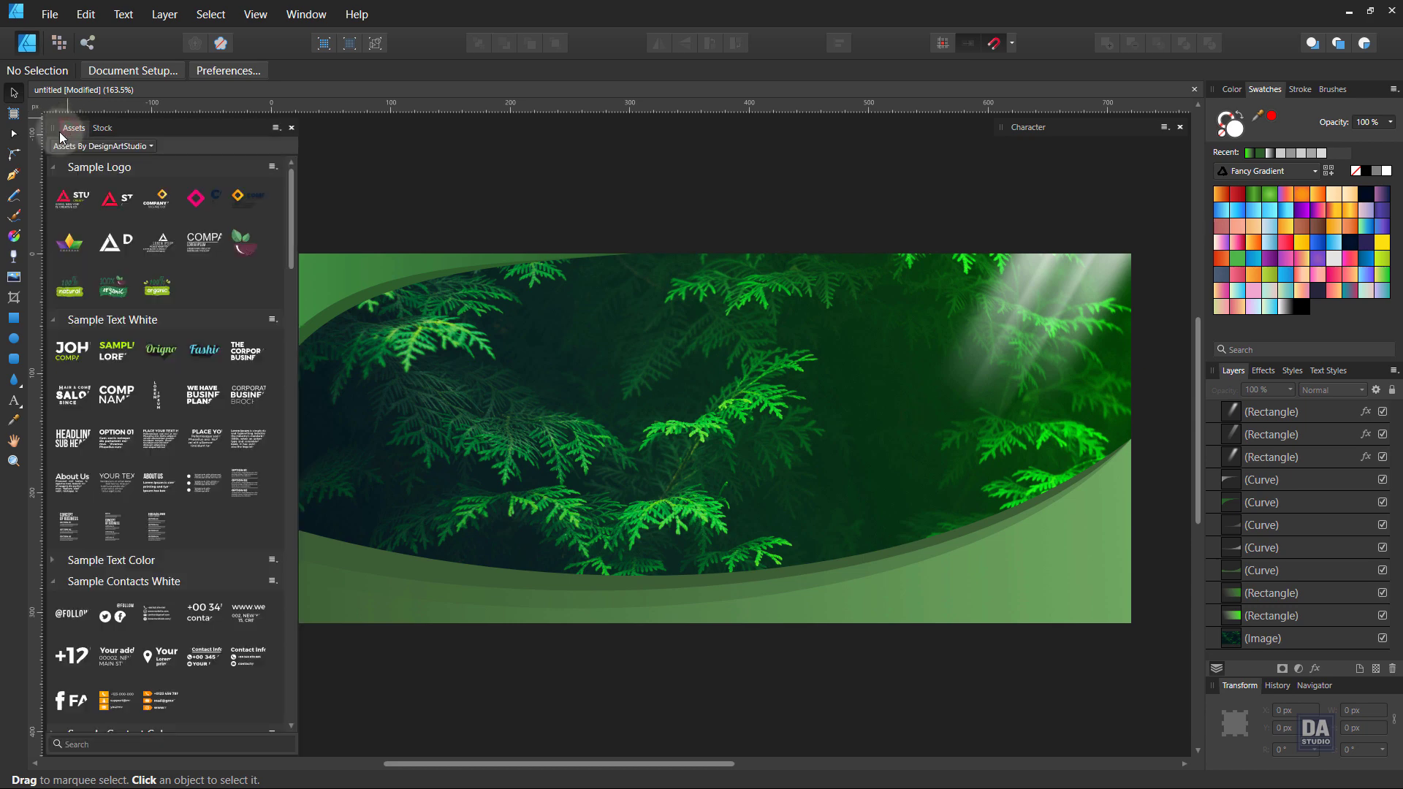
{"action": "left_click_drag", "start_coordinate": [120, 245], "coordinate": [349, 294]}
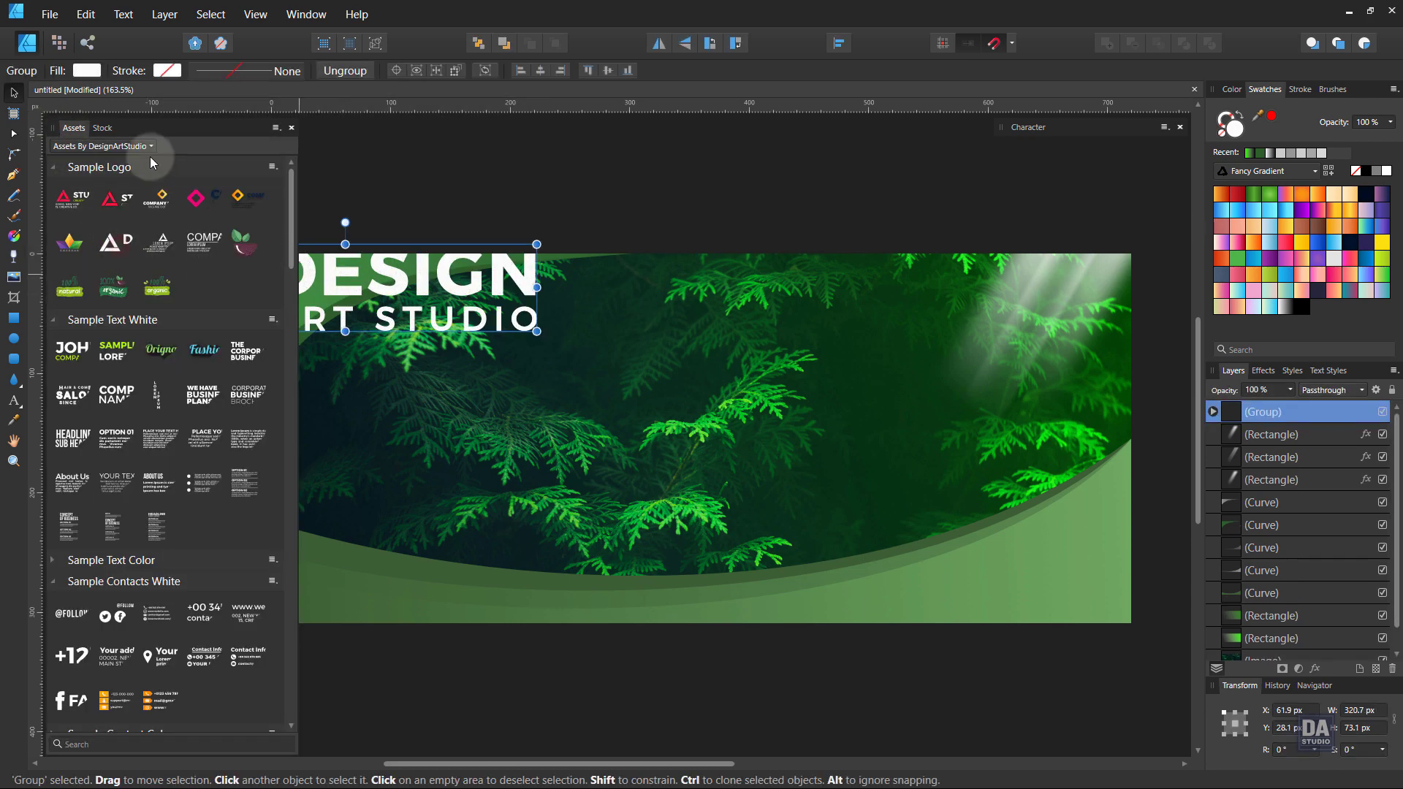
{"action": "left_click_drag", "start_coordinate": [407, 385], "coordinate": [516, 370]}
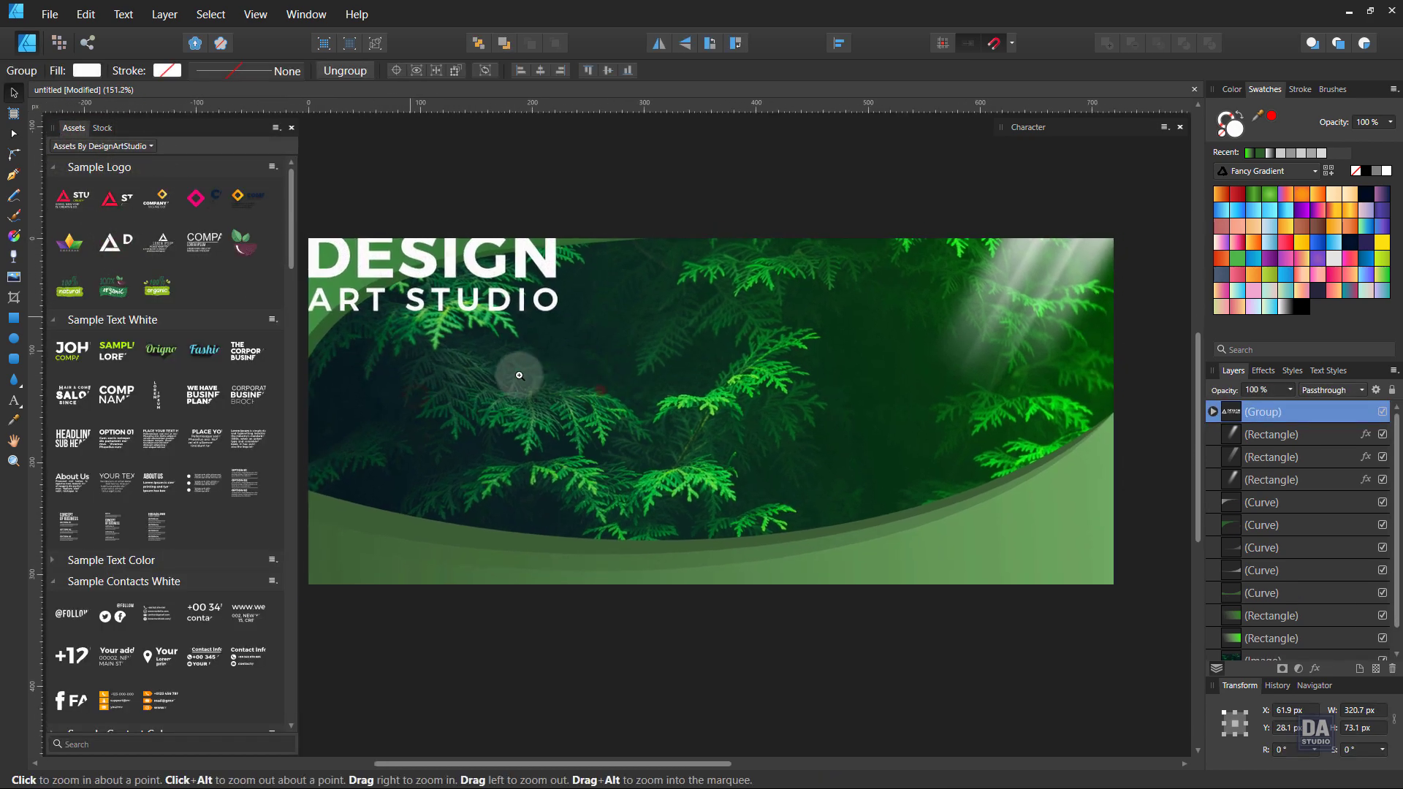
{"action": "scroll", "coordinate": [548, 404], "scroll_direction": "down", "scroll_amount": 1}
{"action": "mouse_move", "coordinate": [595, 334]}
{"action": "left_mouse_down"}
{"action": "mouse_move", "coordinate": [595, 310]}
{"action": "mouse_move", "coordinate": [353, 279]}
{"action": "mouse_move", "coordinate": [455, 307]}
{"action": "mouse_move", "coordinate": [416, 298]}
{"action": "left_mouse_up"}
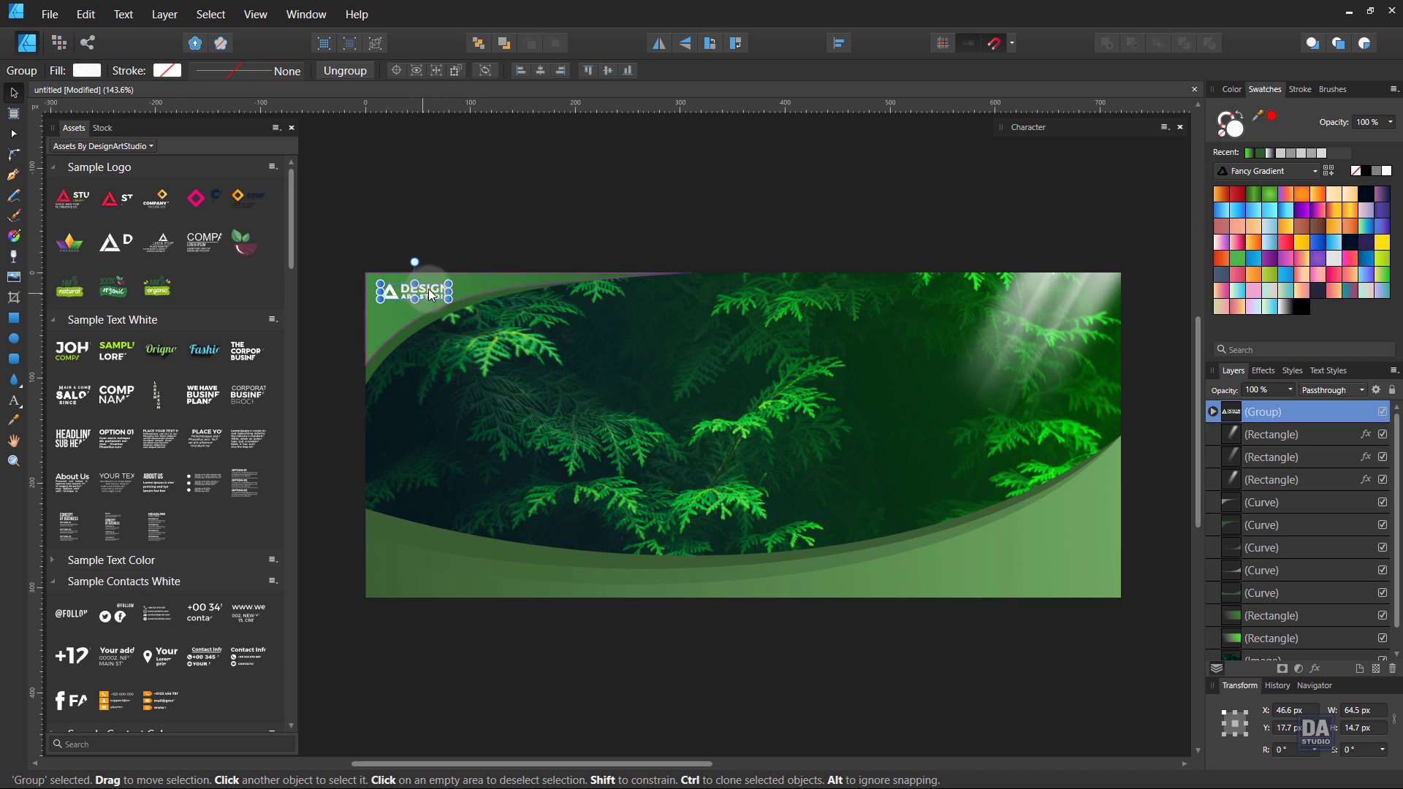
{"action": "left_click", "coordinate": [513, 224]}
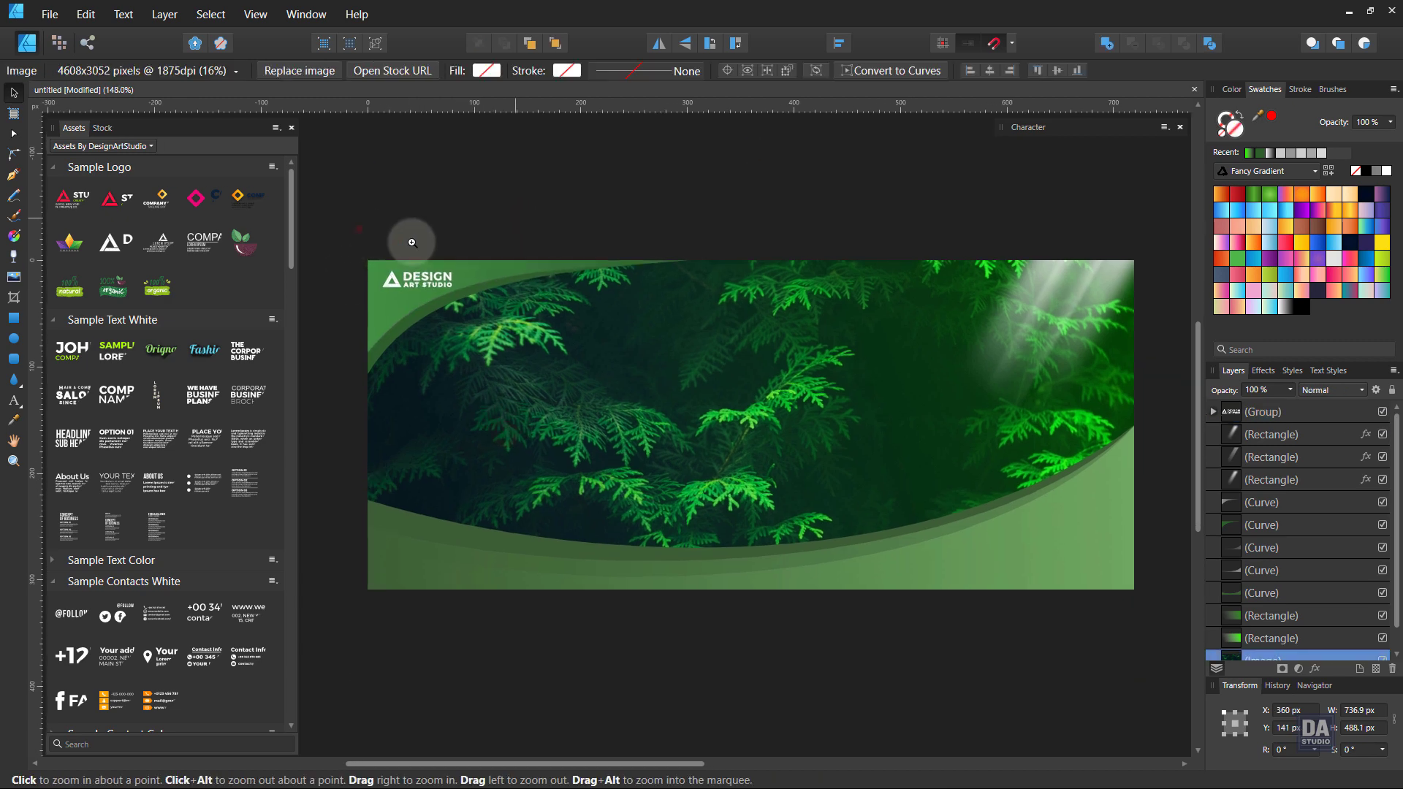
{"action": "mouse_move", "coordinate": [407, 238]}
{"action": "left_mouse_down"}
{"action": "mouse_move", "coordinate": [594, 419]}
{"action": "mouse_move", "coordinate": [595, 389]}
{"action": "left_mouse_up"}
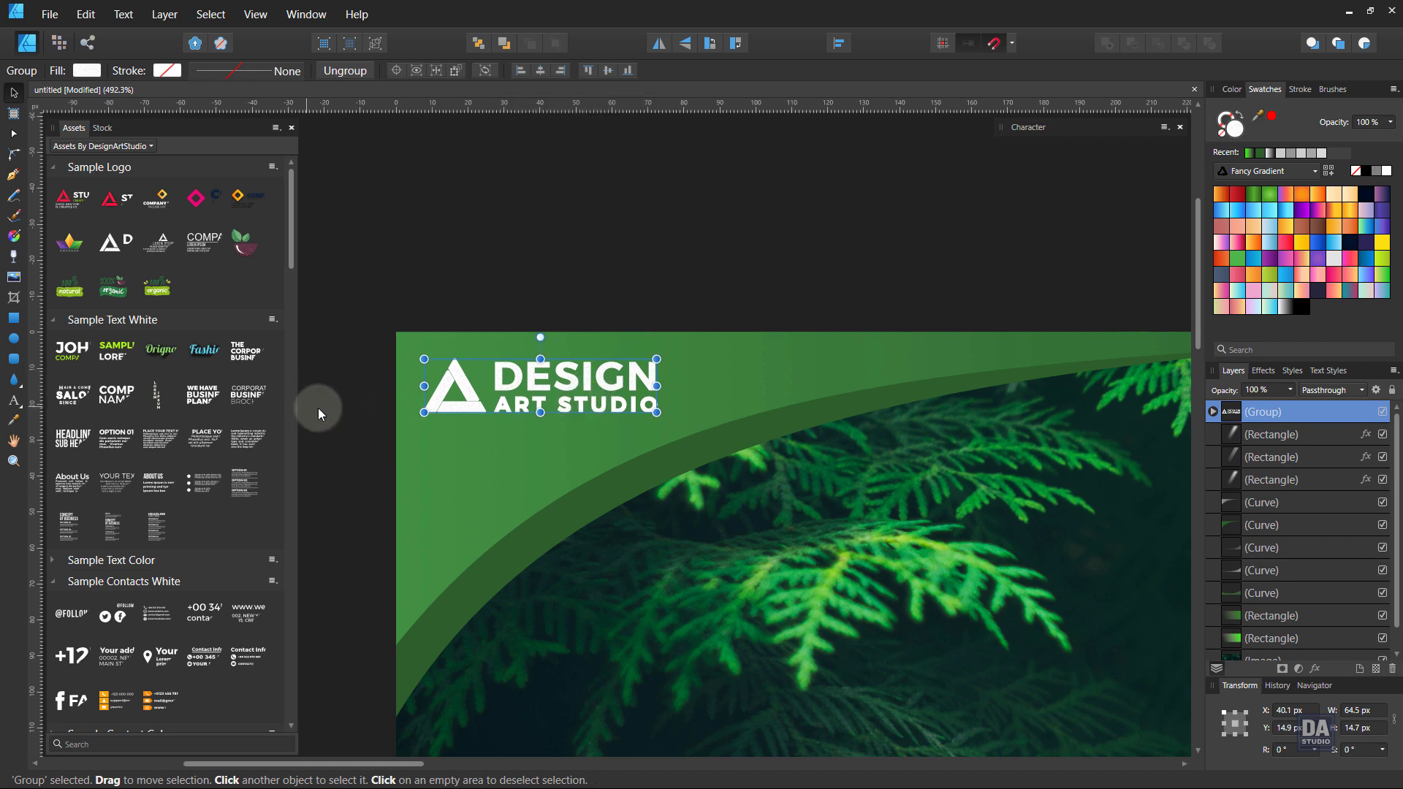
{"action": "left_click", "coordinate": [340, 409]}
{"action": "scroll", "coordinate": [552, 434], "scroll_direction": "down", "scroll_amount": 5}
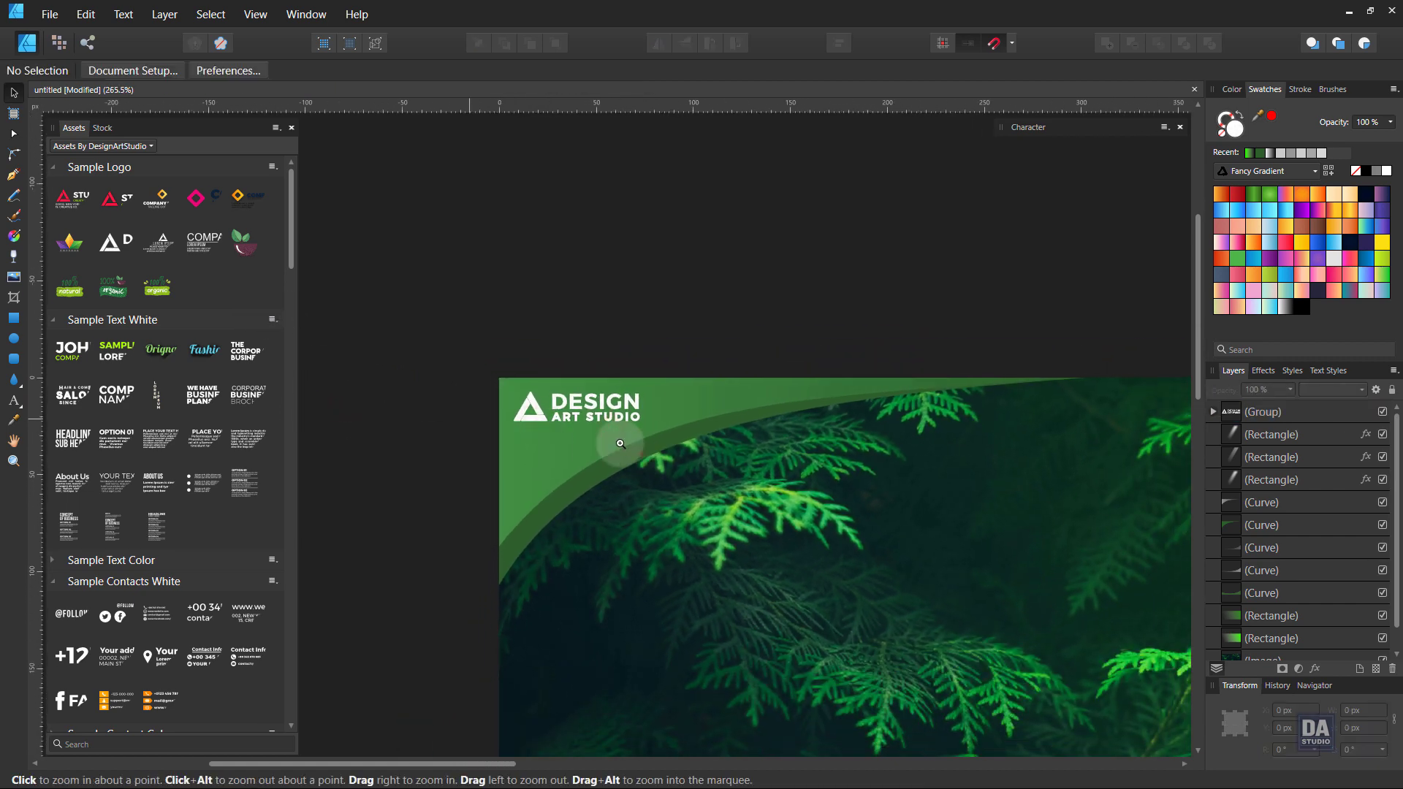
{"action": "mouse_move", "coordinate": [679, 481]}
{"action": "left_mouse_down"}
{"action": "mouse_move", "coordinate": [729, 487]}
{"action": "mouse_move", "coordinate": [736, 442]}
{"action": "mouse_move", "coordinate": [768, 471]}
{"action": "left_mouse_up"}
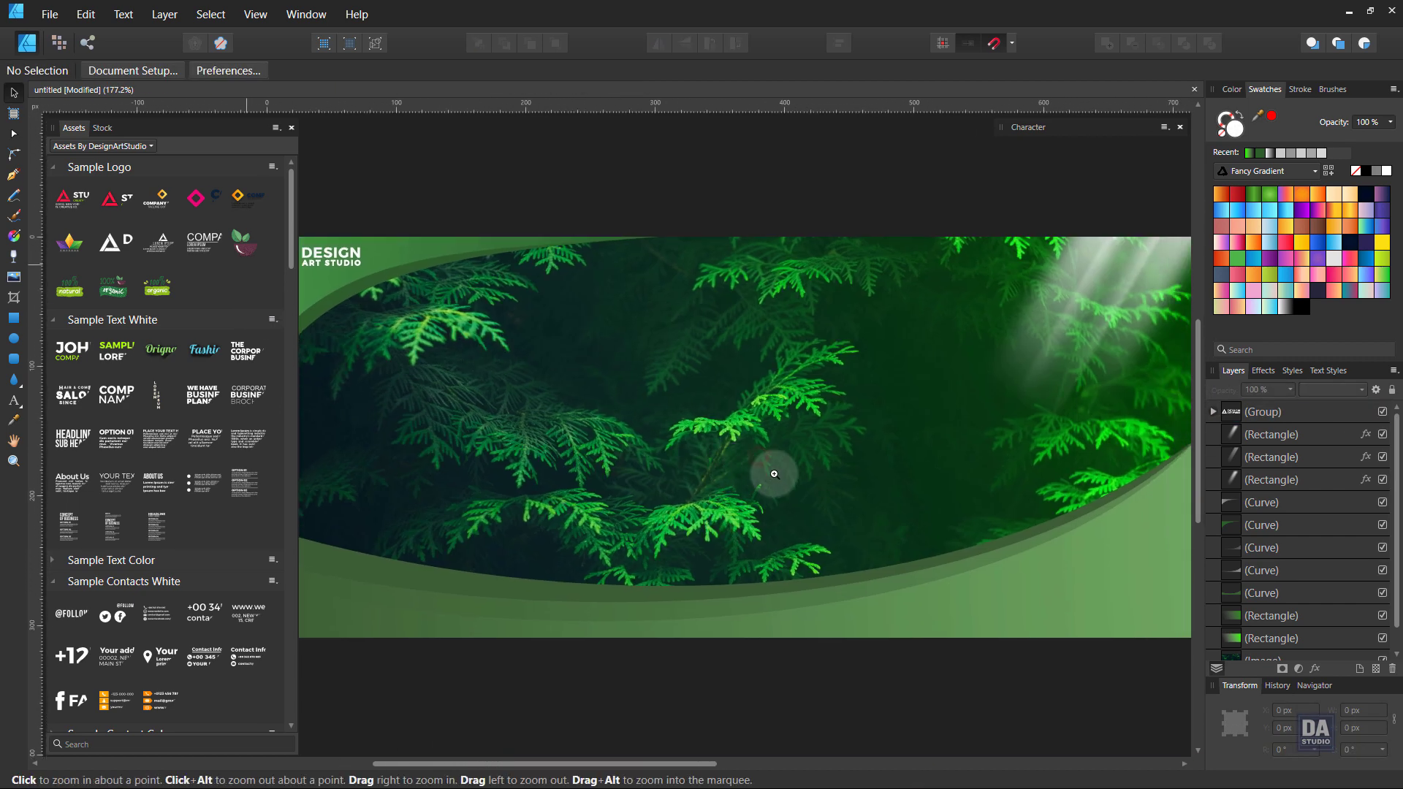
{"action": "scroll", "coordinate": [660, 422], "scroll_direction": "down", "scroll_amount": 2}
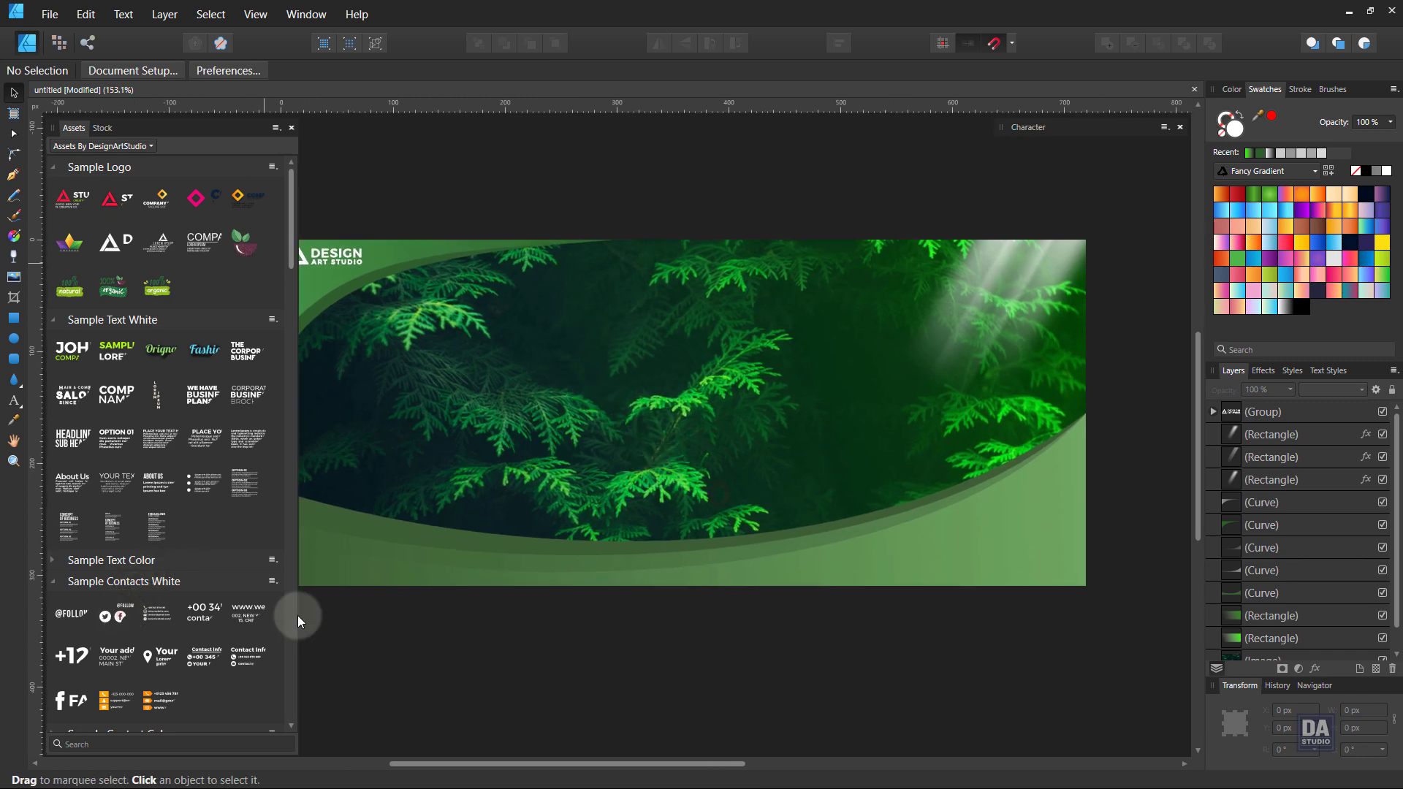
{"action": "left_click_drag", "start_coordinate": [298, 618], "coordinate": [967, 542]}
{"action": "key", "text": "z"}
{"action": "left_click", "coordinate": [1094, 605]}
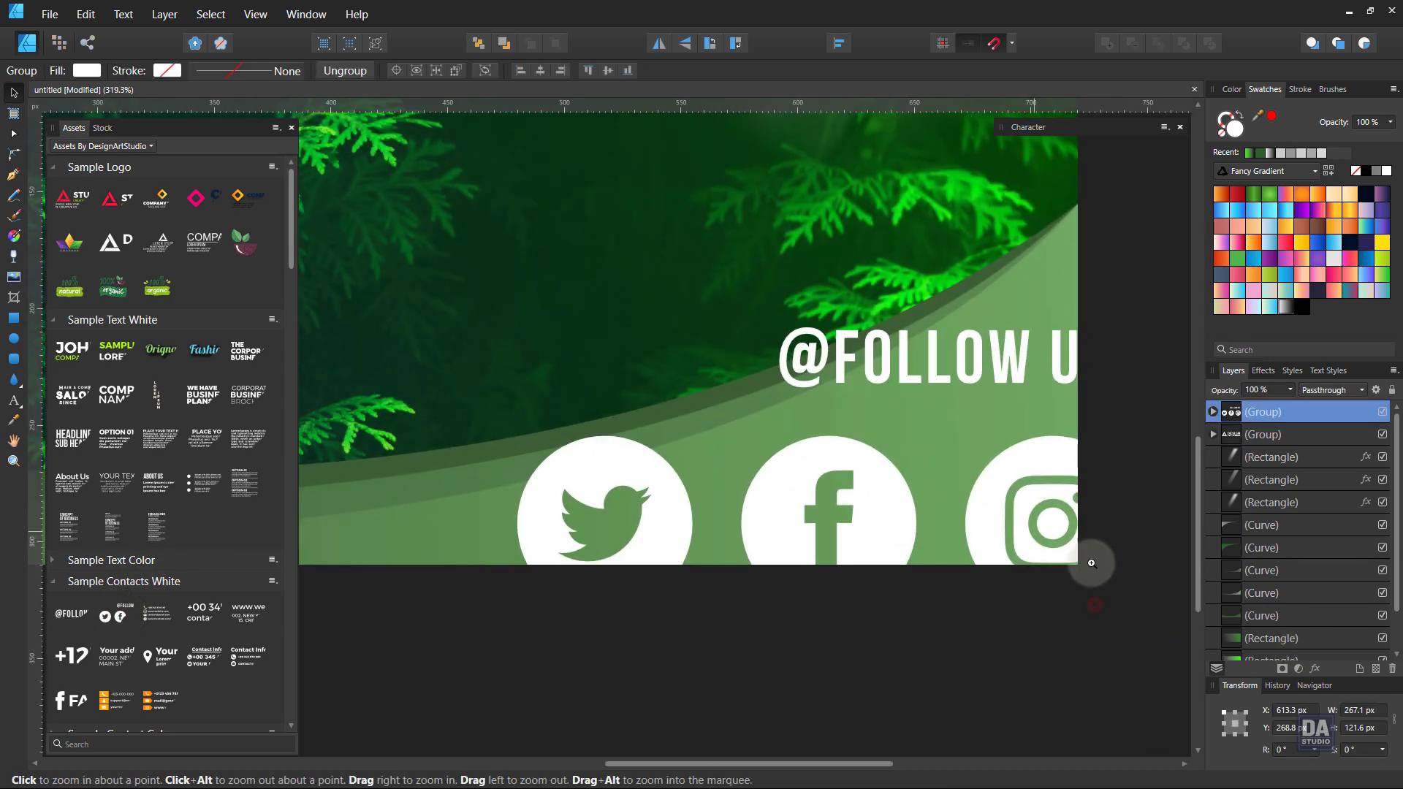
{"action": "key", "text": "v"}
{"action": "mouse_move", "coordinate": [502, 323]}
{"action": "left_mouse_down"}
{"action": "mouse_move", "coordinate": [933, 450]}
{"action": "mouse_move", "coordinate": [918, 507]}
{"action": "left_mouse_up"}
{"action": "left_click_drag", "start_coordinate": [1060, 577], "coordinate": [962, 504]}
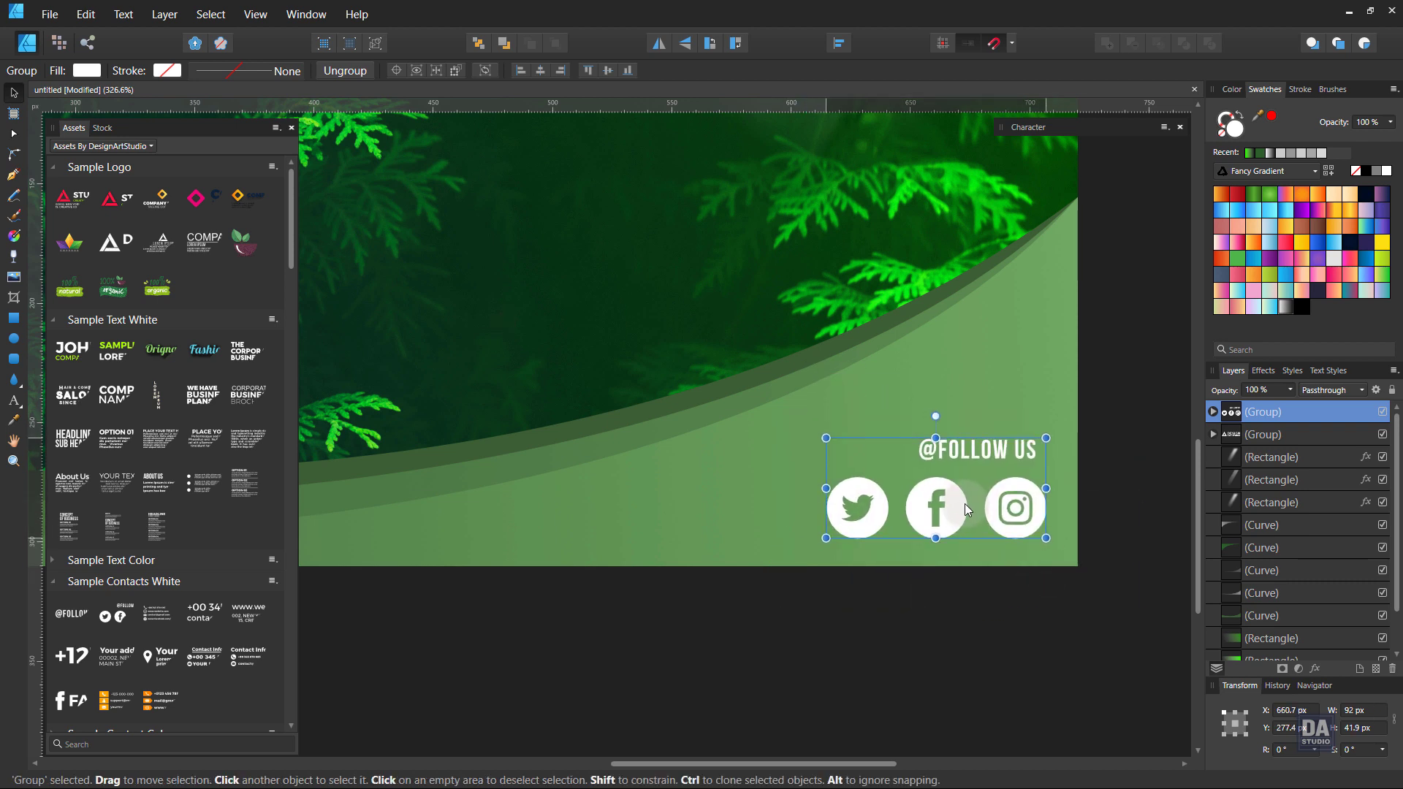
{"action": "double_click", "coordinate": [991, 449]}
{"action": "left_click_drag", "start_coordinate": [918, 437], "coordinate": [892, 432]}
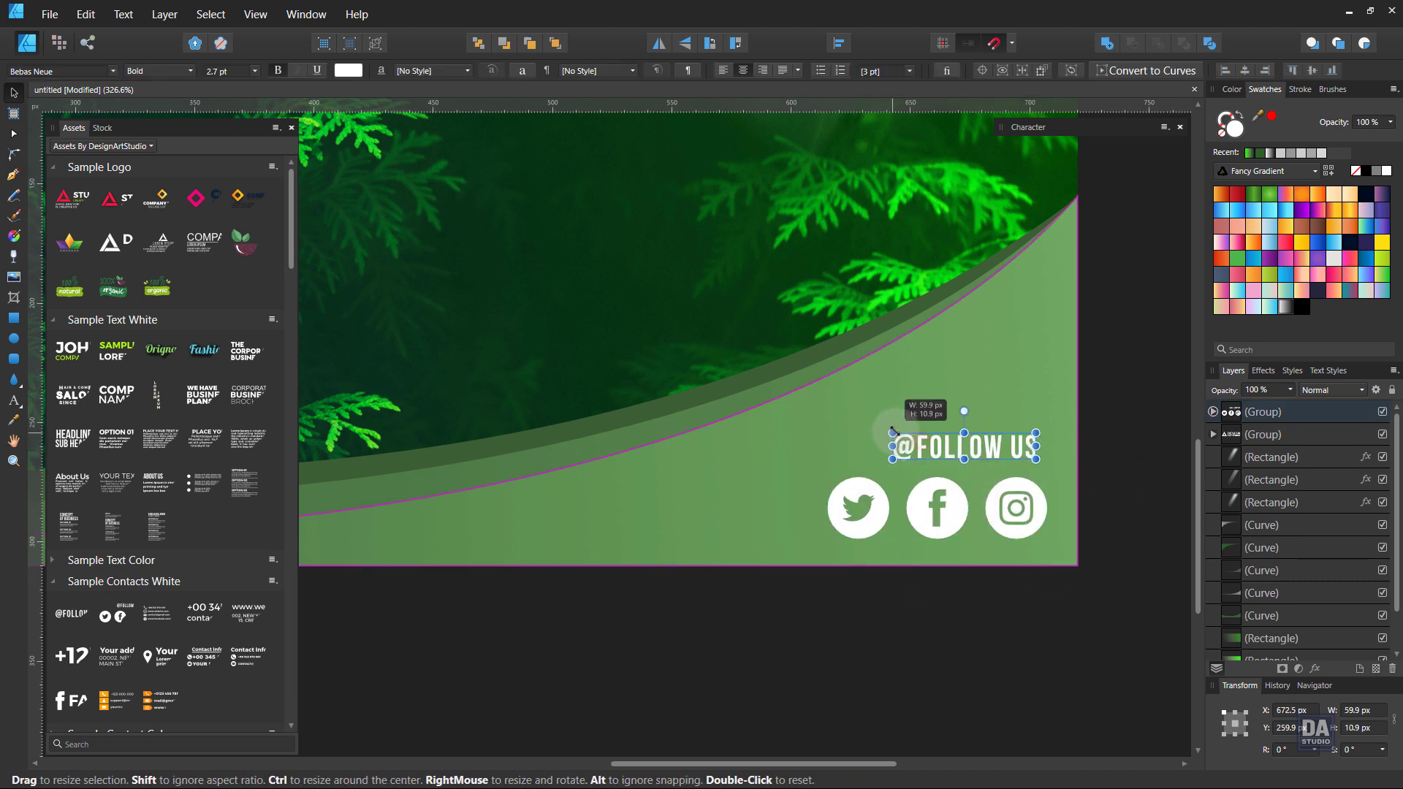
Zoom out to review the banner, then zoom in and select the logo group
{"action": "left_click", "coordinate": [1065, 642]}
{"action": "key", "text": "z"}
{"action": "left_click_drag", "start_coordinate": [1031, 588], "coordinate": [745, 488]}
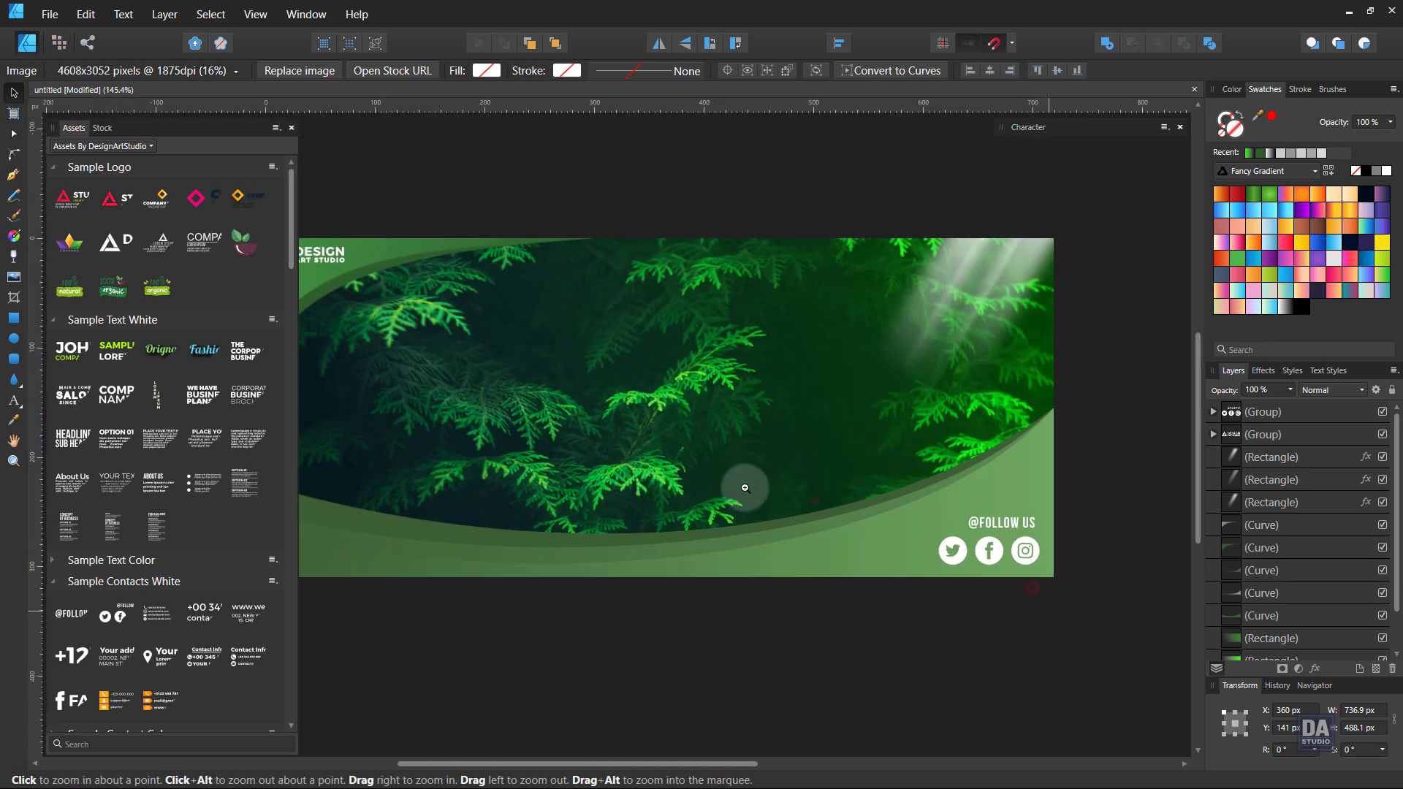
{"action": "key", "text": "ctrl+d"}
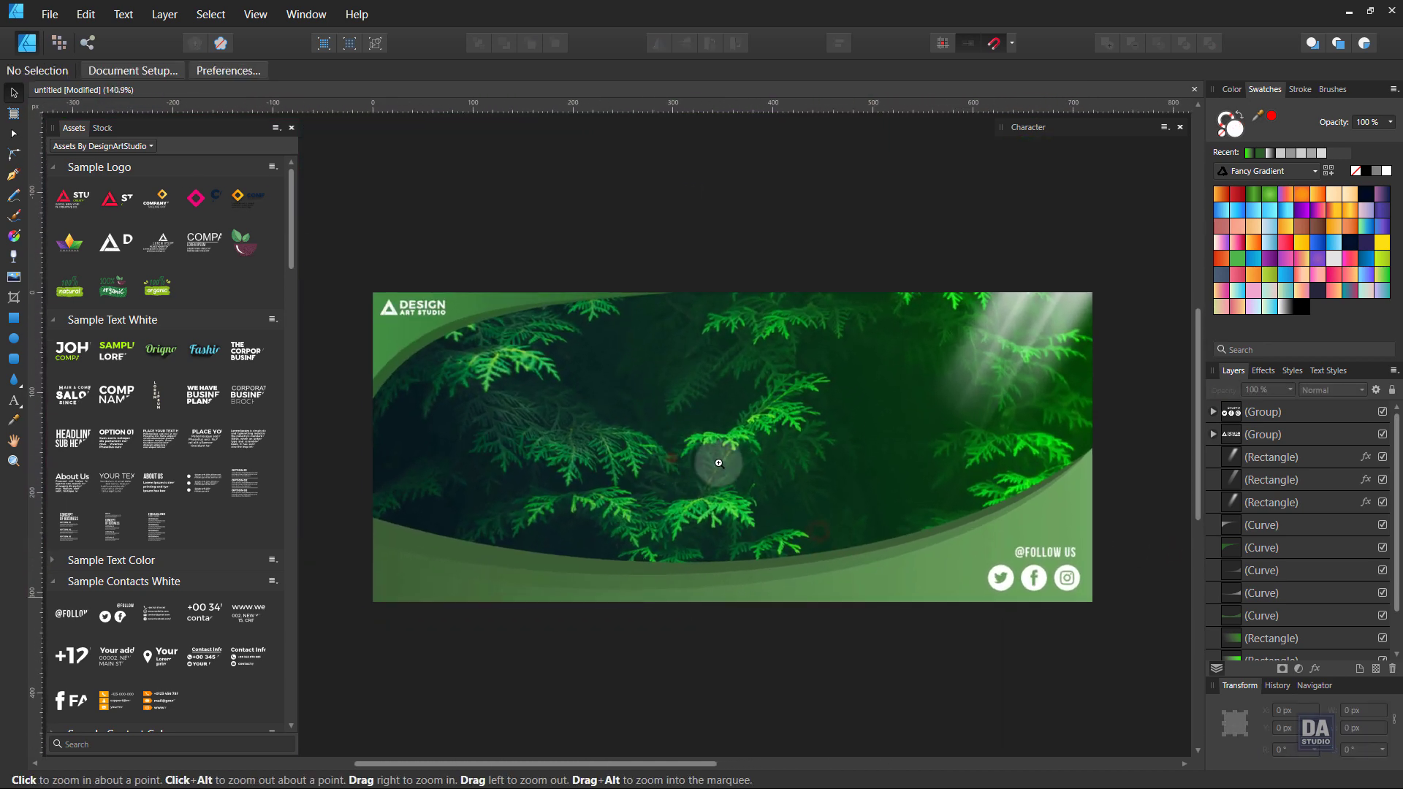
{"action": "left_click_drag", "start_coordinate": [718, 463], "coordinate": [752, 464]}
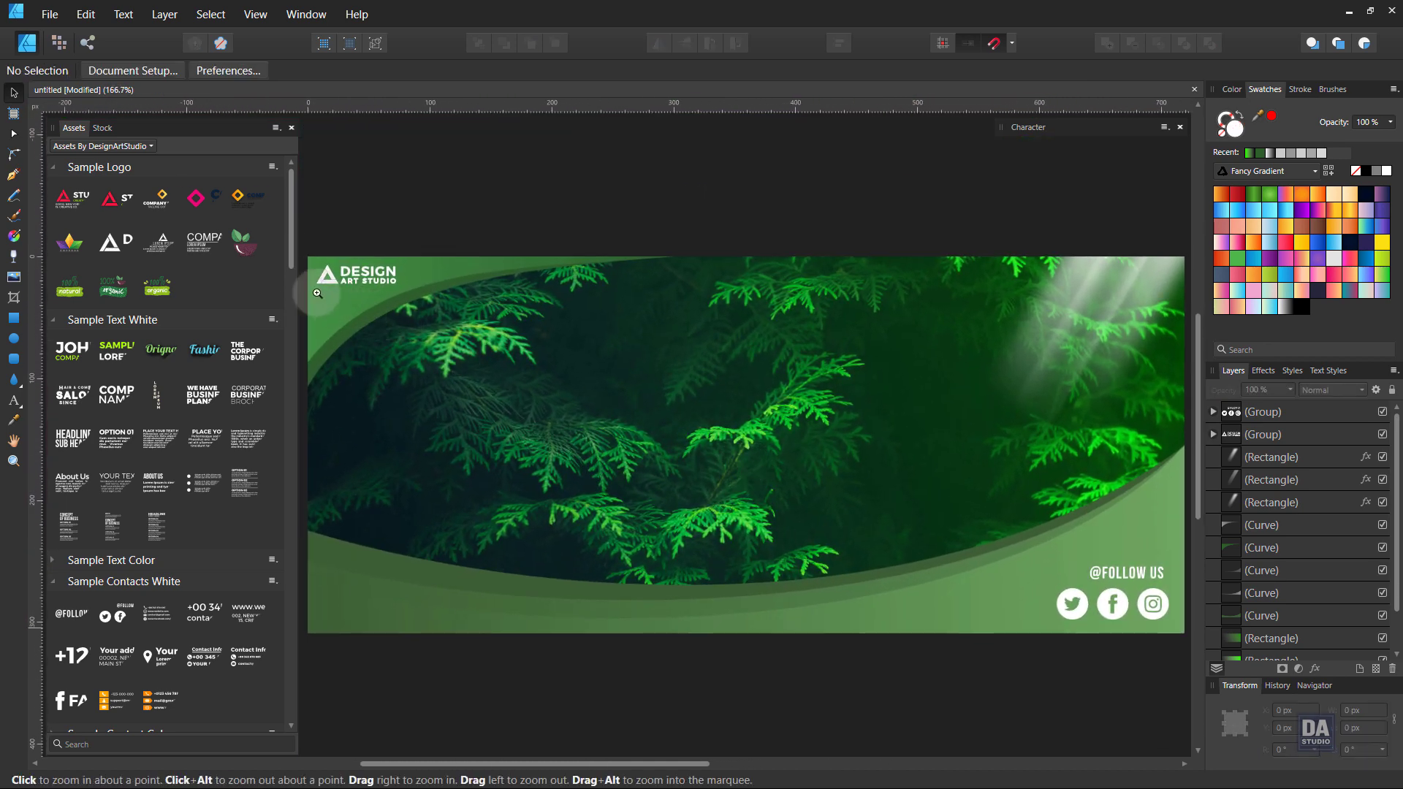
{"action": "key", "text": "v"}
{"action": "left_click_drag", "start_coordinate": [317, 293], "coordinate": [467, 361]}
{"action": "left_click", "coordinate": [441, 345]}
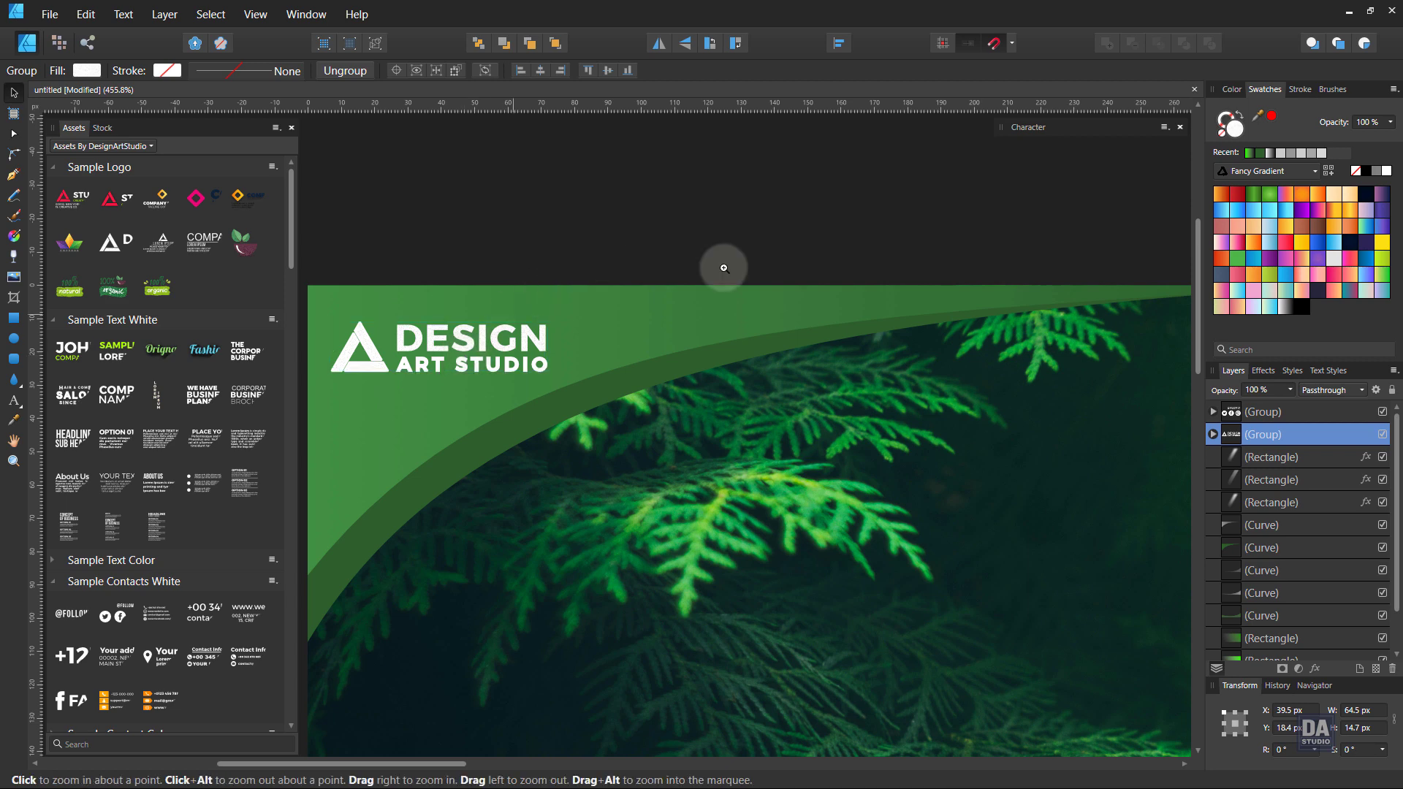
{"action": "left_click_drag", "start_coordinate": [721, 267], "coordinate": [411, 216]}
{"action": "left_click_drag", "start_coordinate": [676, 430], "coordinate": [760, 463]}
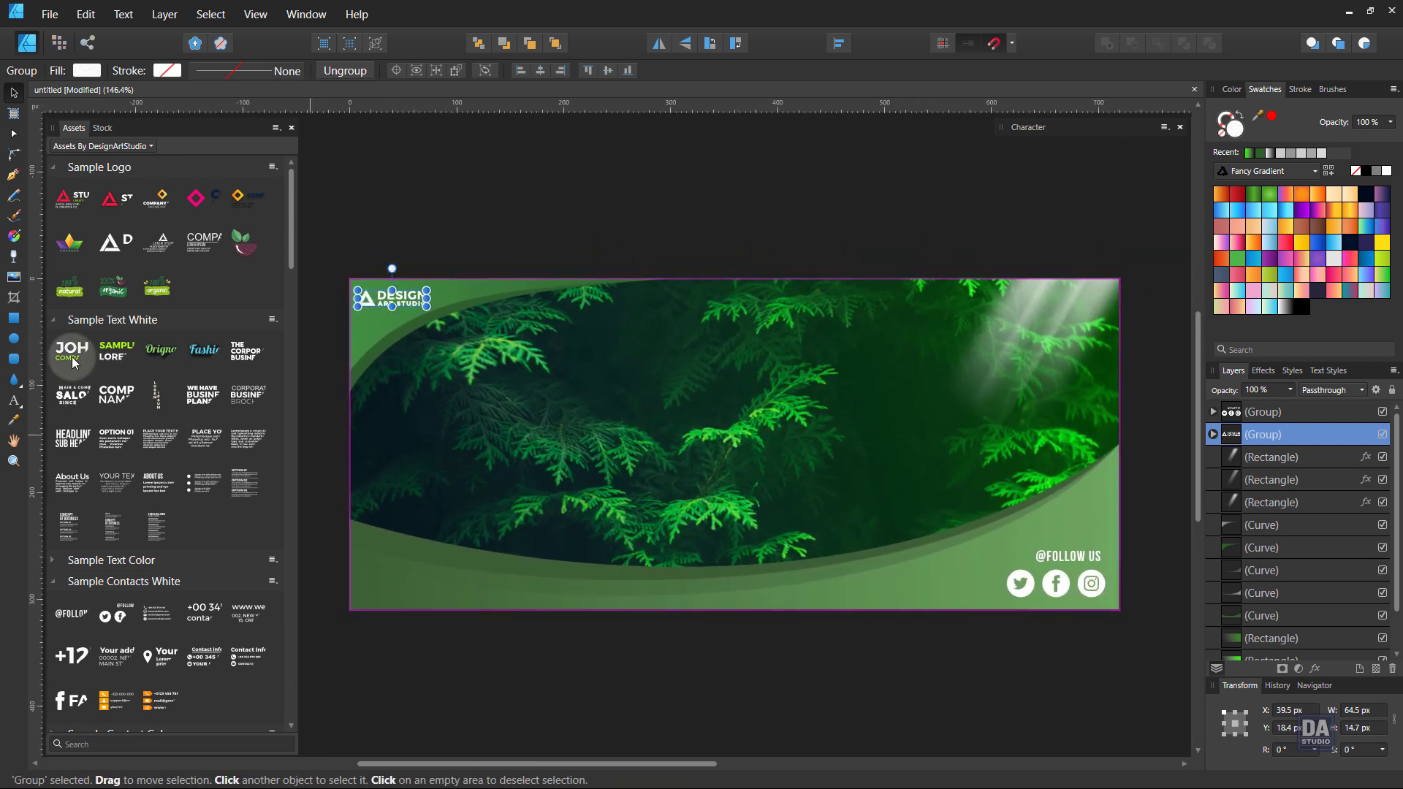
Draw a black rectangle at 25% opacity across the banner's middle to darken the photo
{"action": "left_click", "coordinate": [15, 322]}
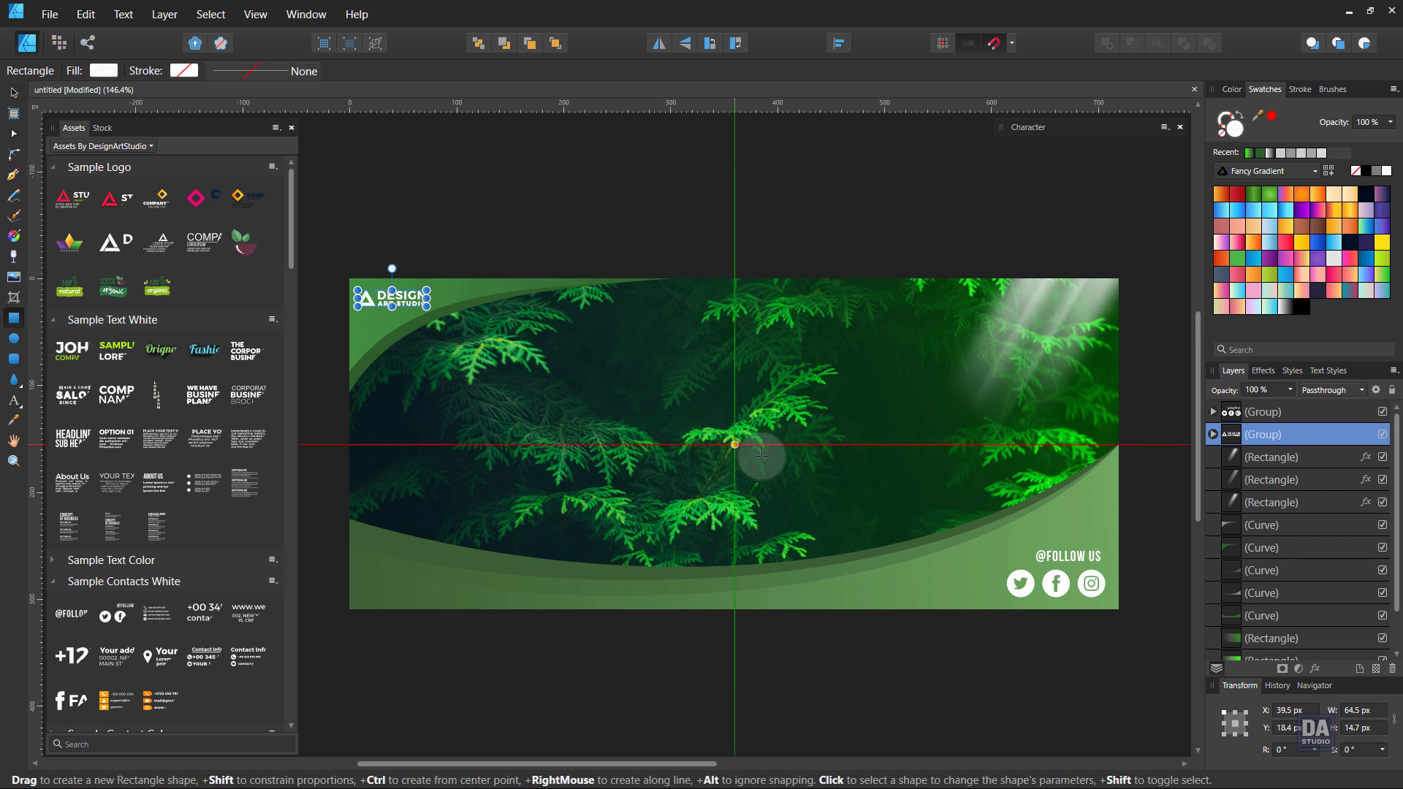
{"action": "left_click_drag", "start_coordinate": [735, 443], "coordinate": [906, 495]}
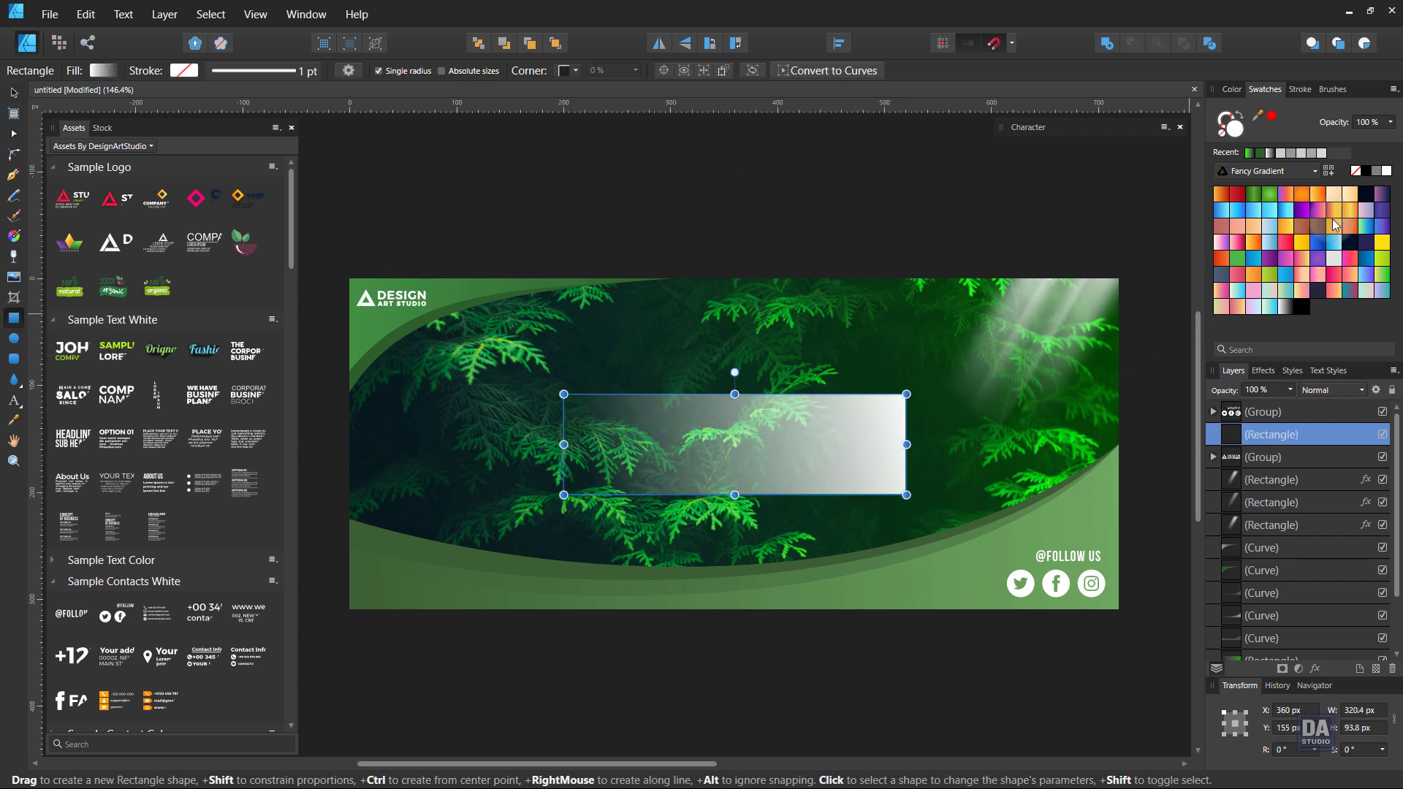
{"action": "left_click", "coordinate": [1367, 172]}
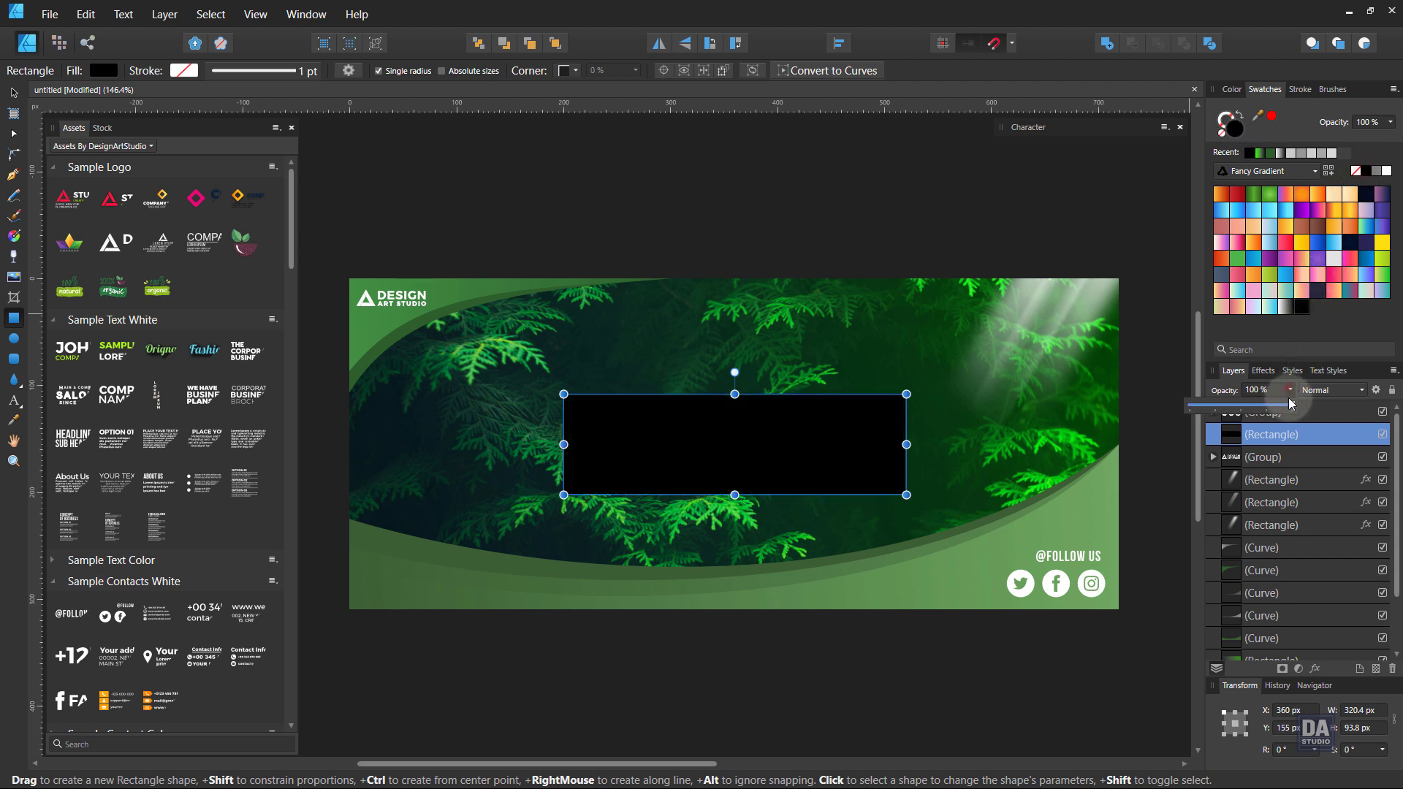
{"action": "left_click_drag", "start_coordinate": [1290, 404], "coordinate": [1218, 413]}
{"action": "left_click", "coordinate": [721, 239]}
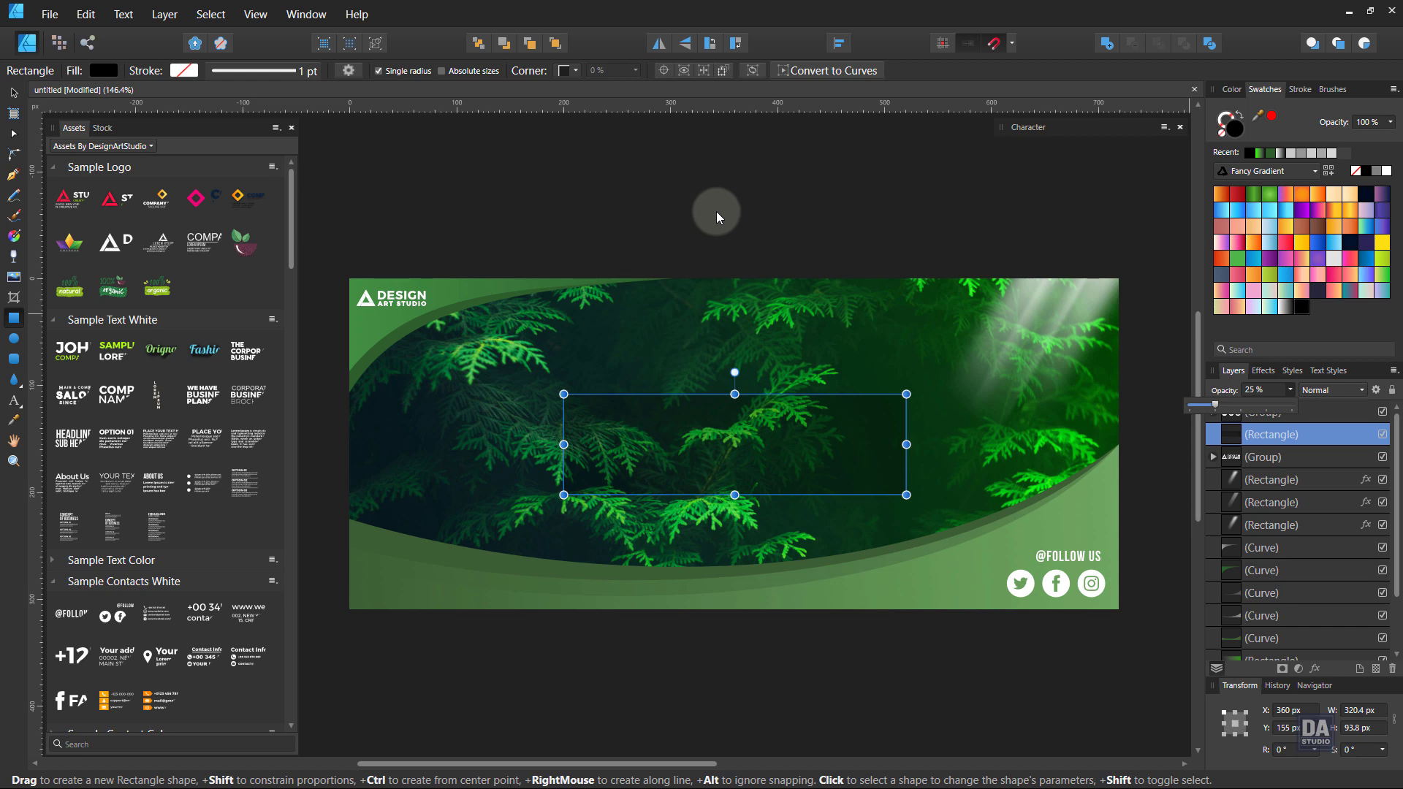
{"action": "left_click", "coordinate": [1160, 514]}
{"action": "key", "text": "v"}
{"action": "scroll", "coordinate": [689, 464], "scroll_direction": "up", "scroll_amount": 3}
{"action": "left_click", "coordinate": [857, 454]}
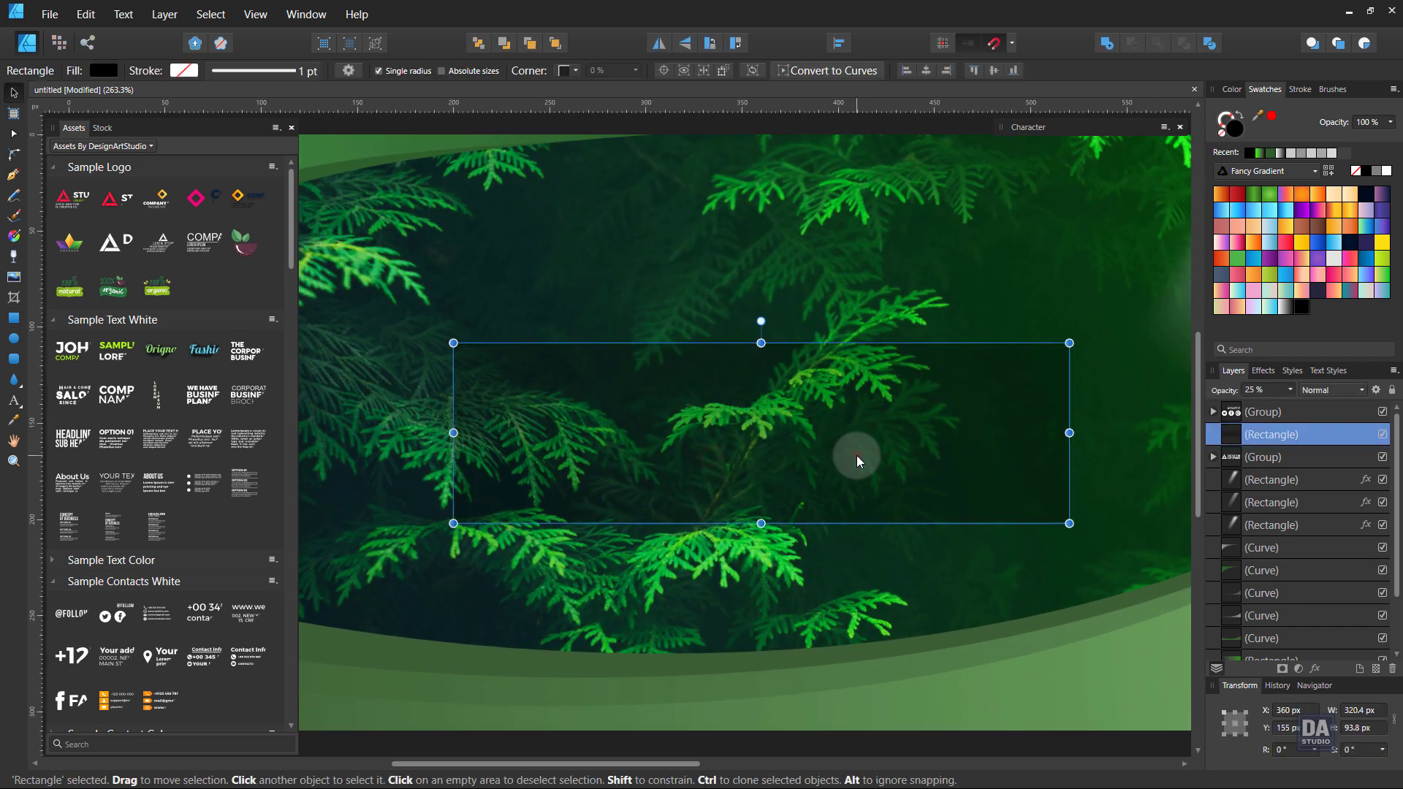
{"action": "left_click", "coordinate": [993, 71]}
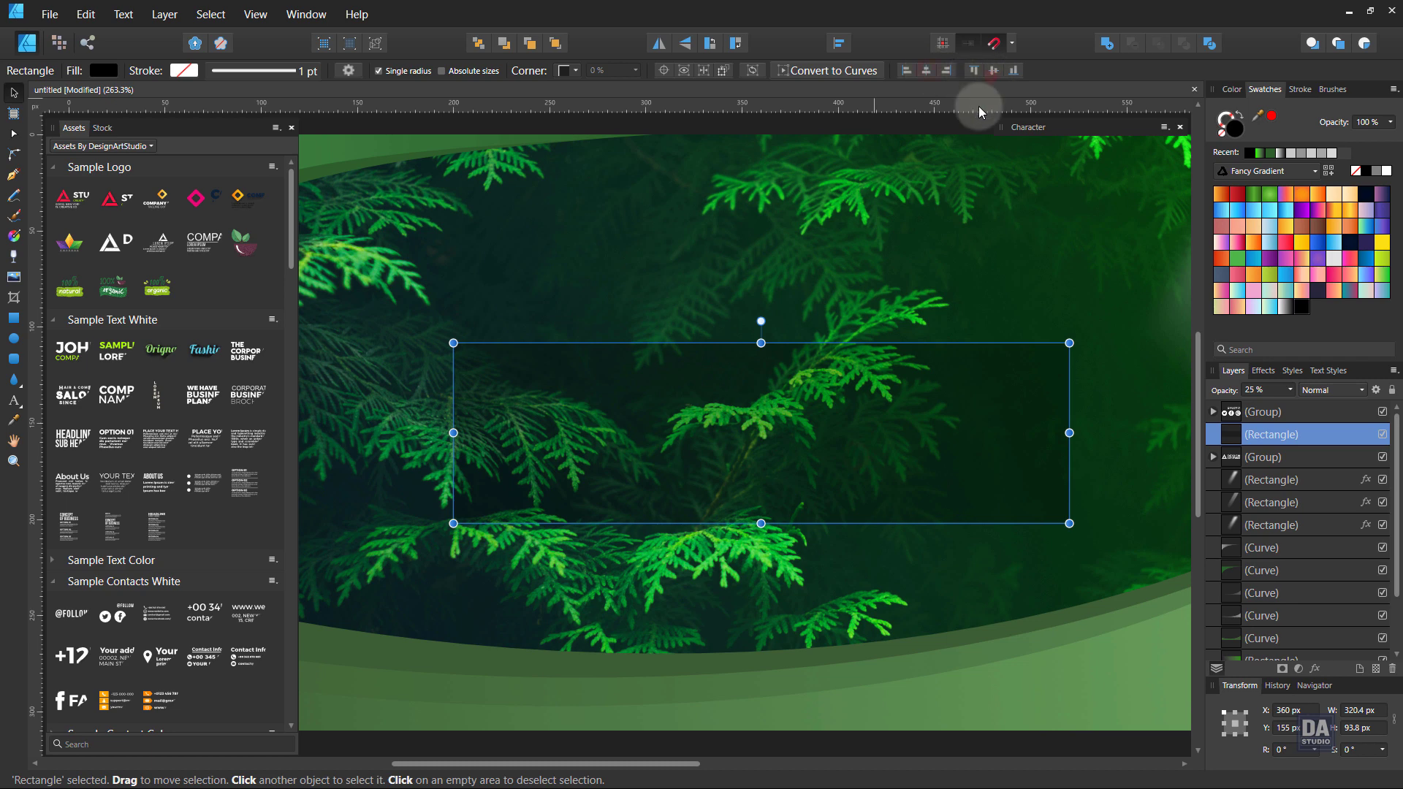
{"action": "left_click", "coordinate": [13, 403]}
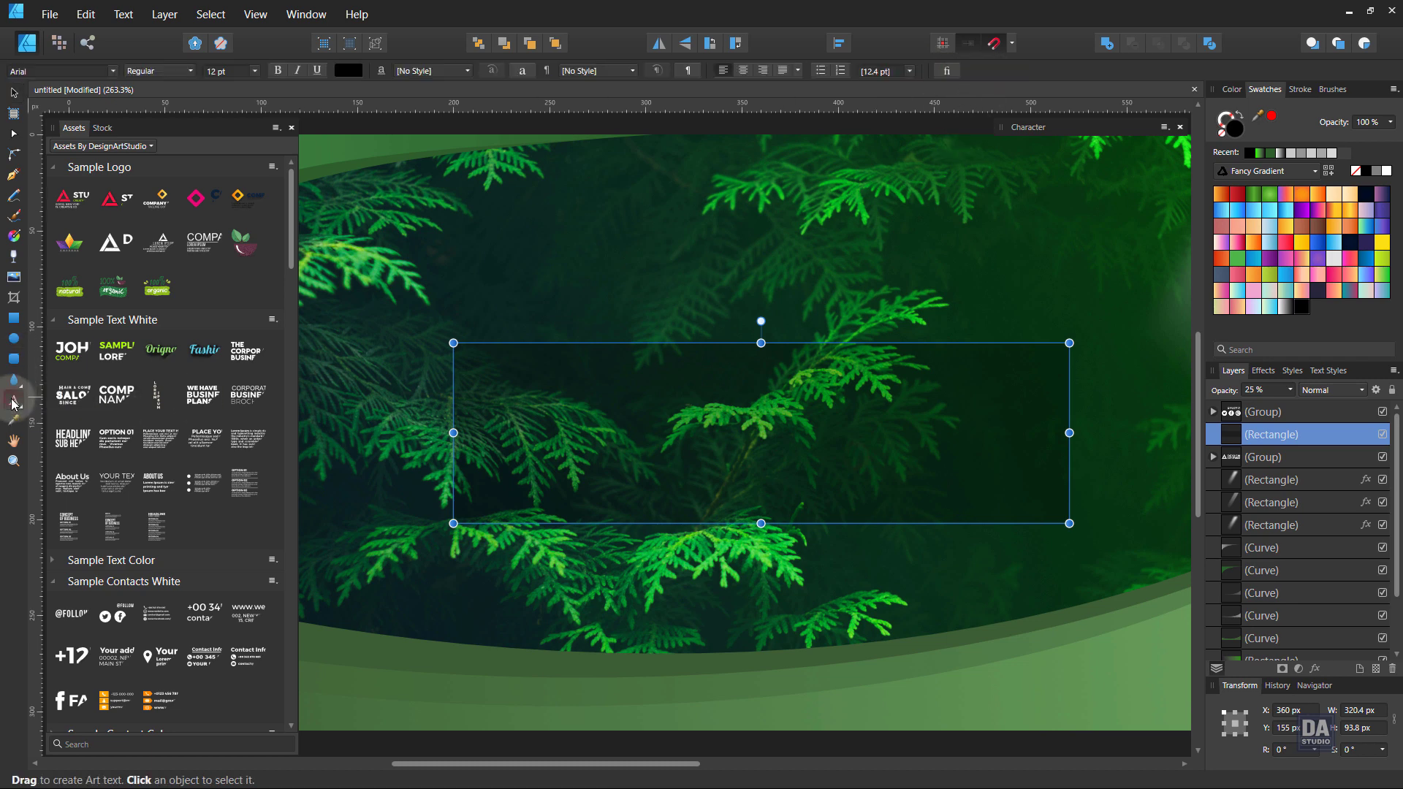
Place the HEADLINE / SUB HEADLINE asset, scaled down over the dark rectangle
{"action": "left_click_drag", "start_coordinate": [64, 444], "coordinate": [668, 409]}
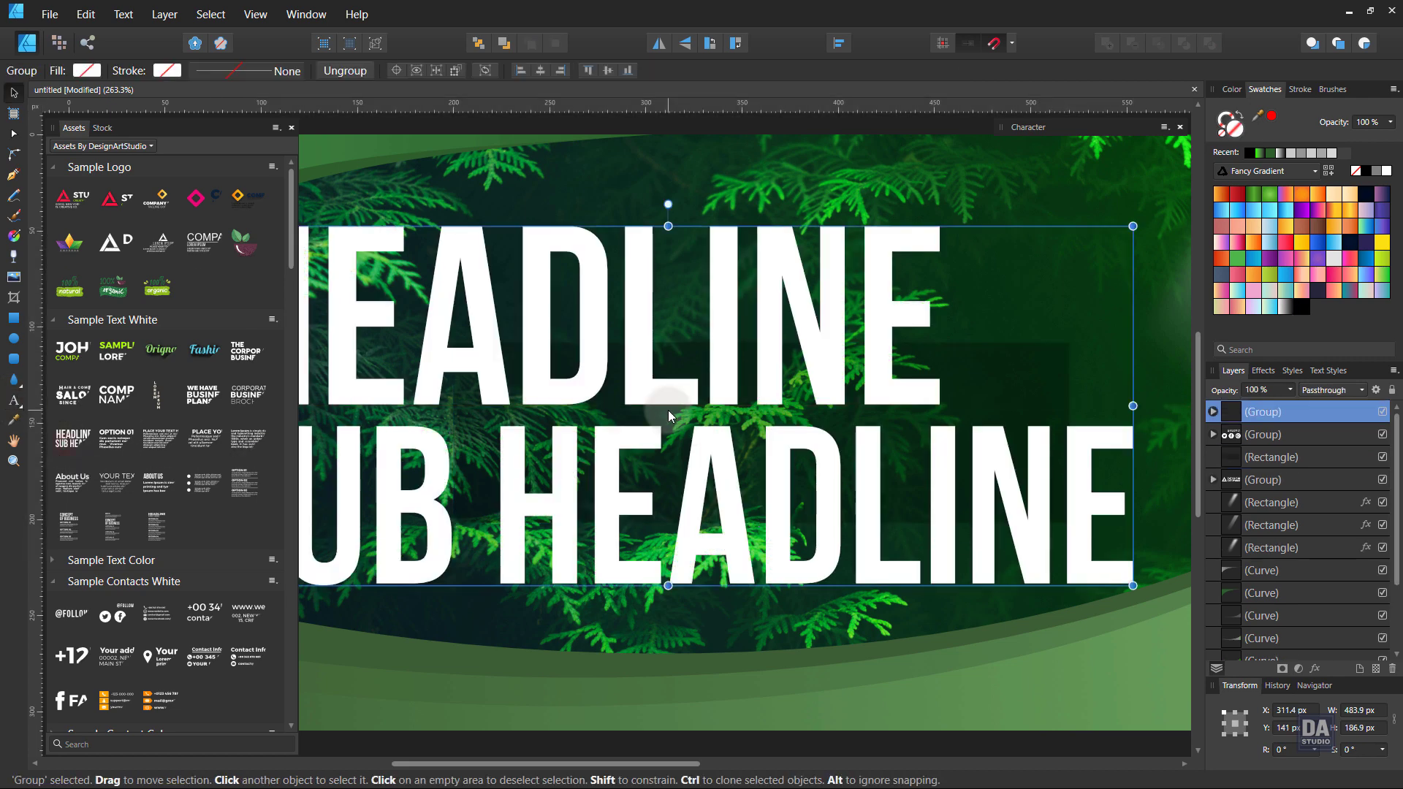
{"action": "scroll", "coordinate": [739, 452], "scroll_direction": "down", "scroll_amount": 1}
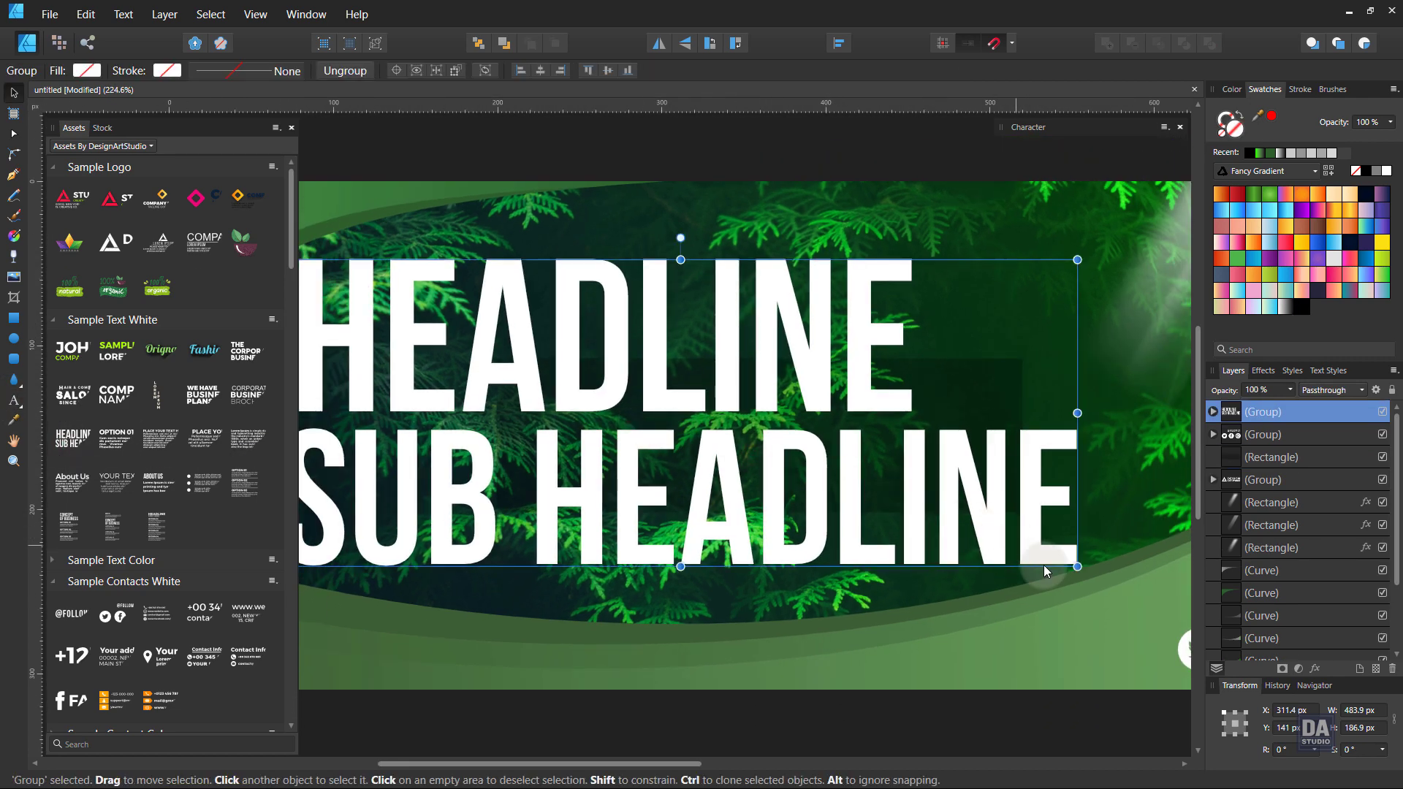
{"action": "left_click_drag", "start_coordinate": [1077, 566], "coordinate": [895, 506]}
{"action": "left_click_drag", "start_coordinate": [773, 476], "coordinate": [860, 493]}
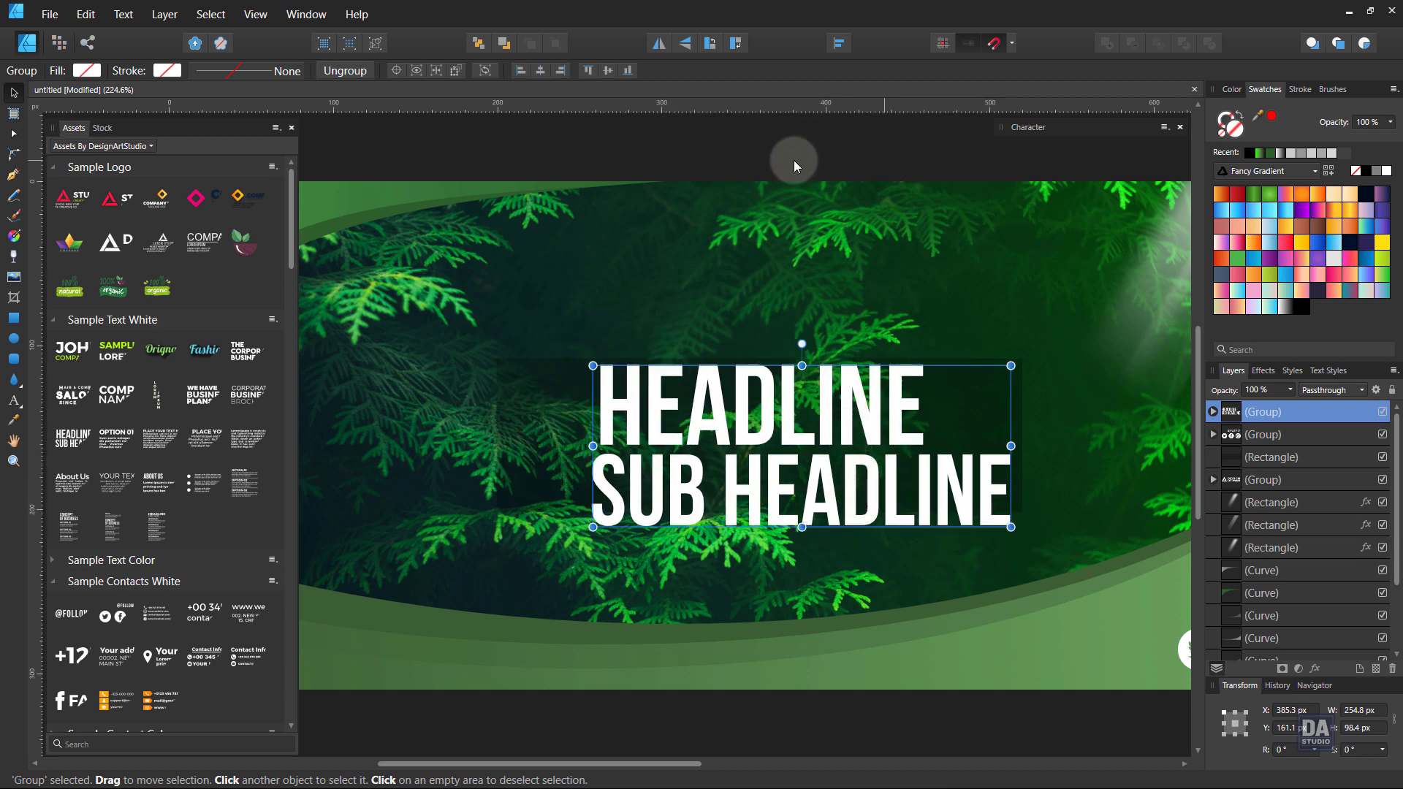
{"action": "mouse_move", "coordinate": [764, 421]}
{"action": "left_mouse_down"}
{"action": "mouse_move", "coordinate": [749, 452]}
{"action": "mouse_move", "coordinate": [780, 458]}
{"action": "mouse_move", "coordinate": [762, 458]}
{"action": "left_mouse_up"}
Centre the headline group horizontally and resize the HEADLINE and SUB HEADLINE lines
{"action": "double_click", "coordinate": [750, 452]}
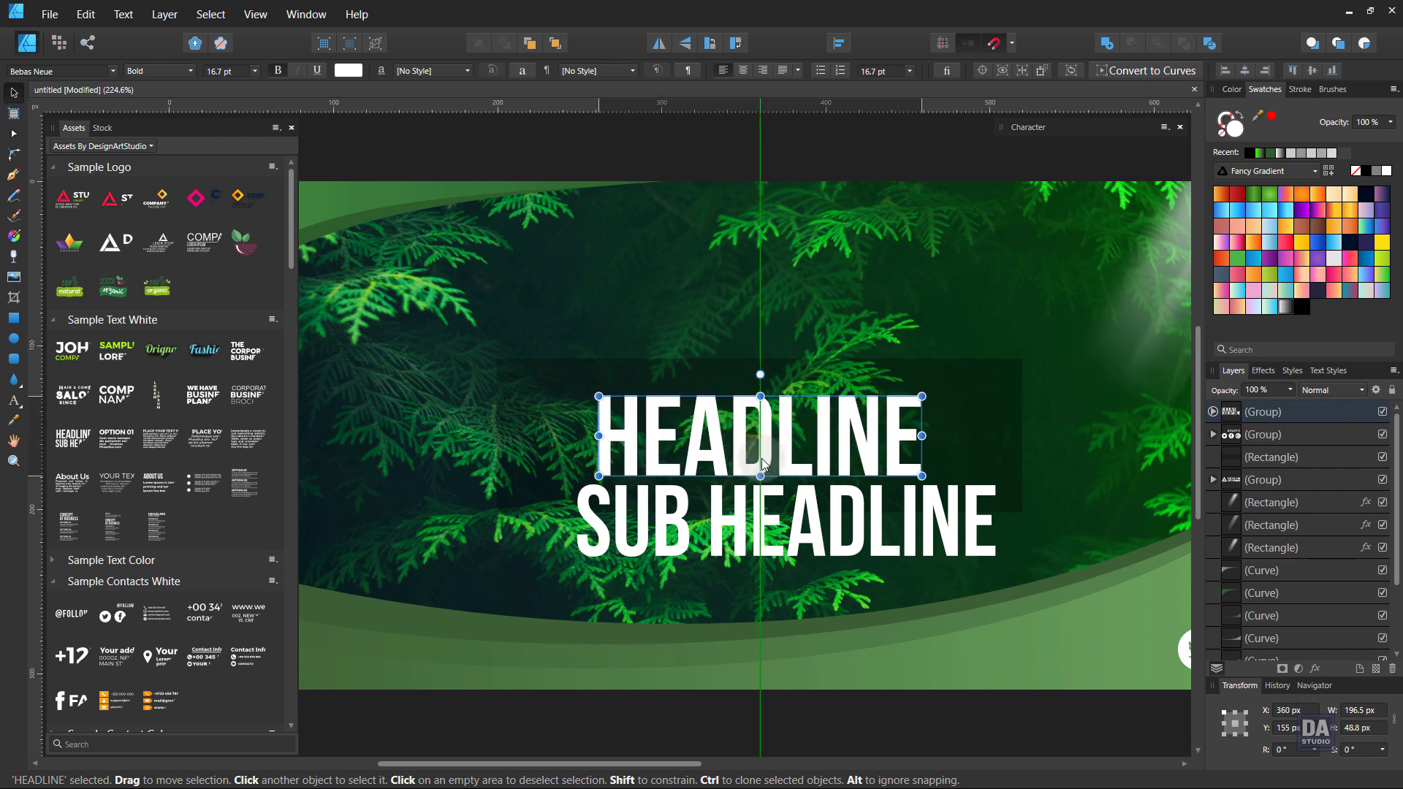
{"action": "left_click_drag", "start_coordinate": [817, 528], "coordinate": [791, 528]}
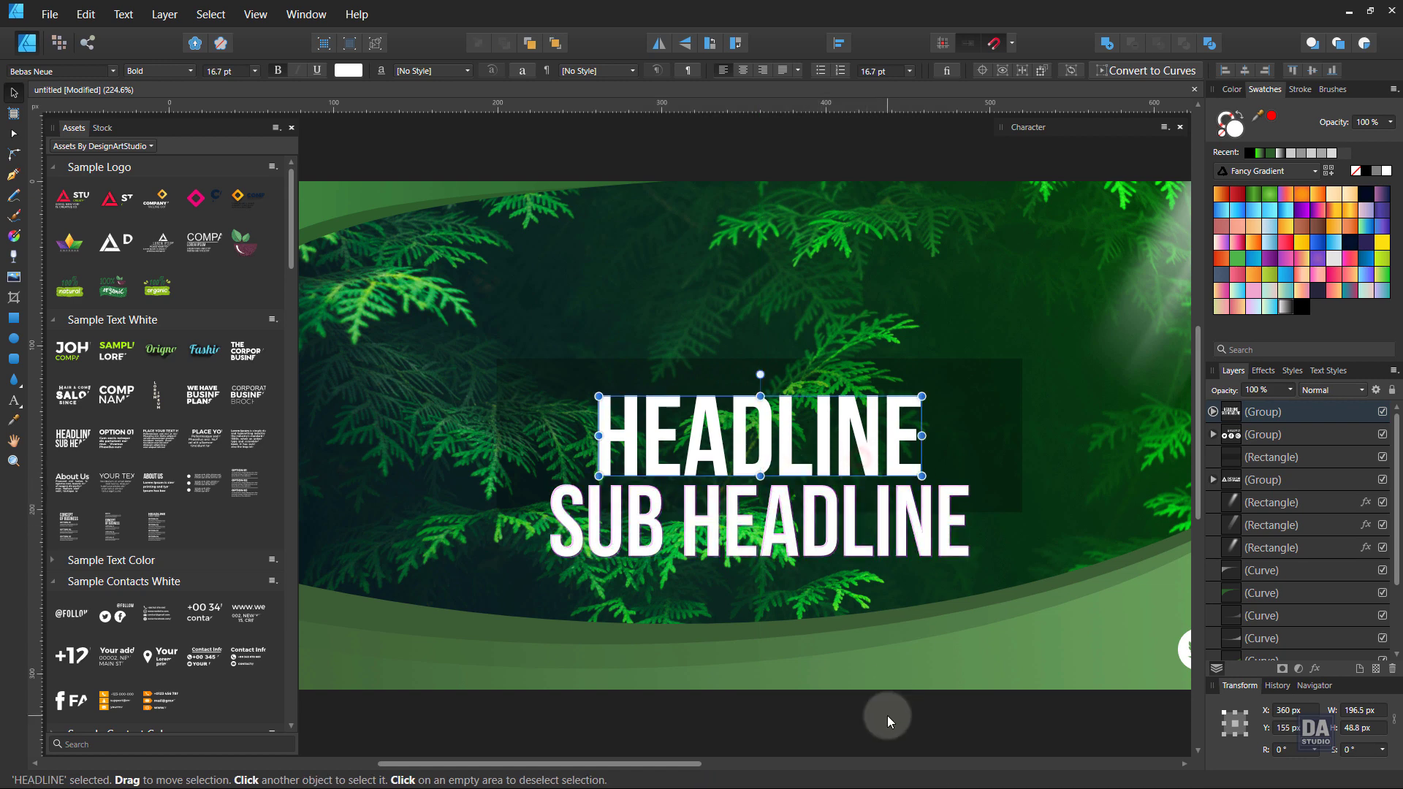
{"action": "left_click", "coordinate": [924, 442]}
{"action": "left_click_drag", "start_coordinate": [883, 474], "coordinate": [856, 442]}
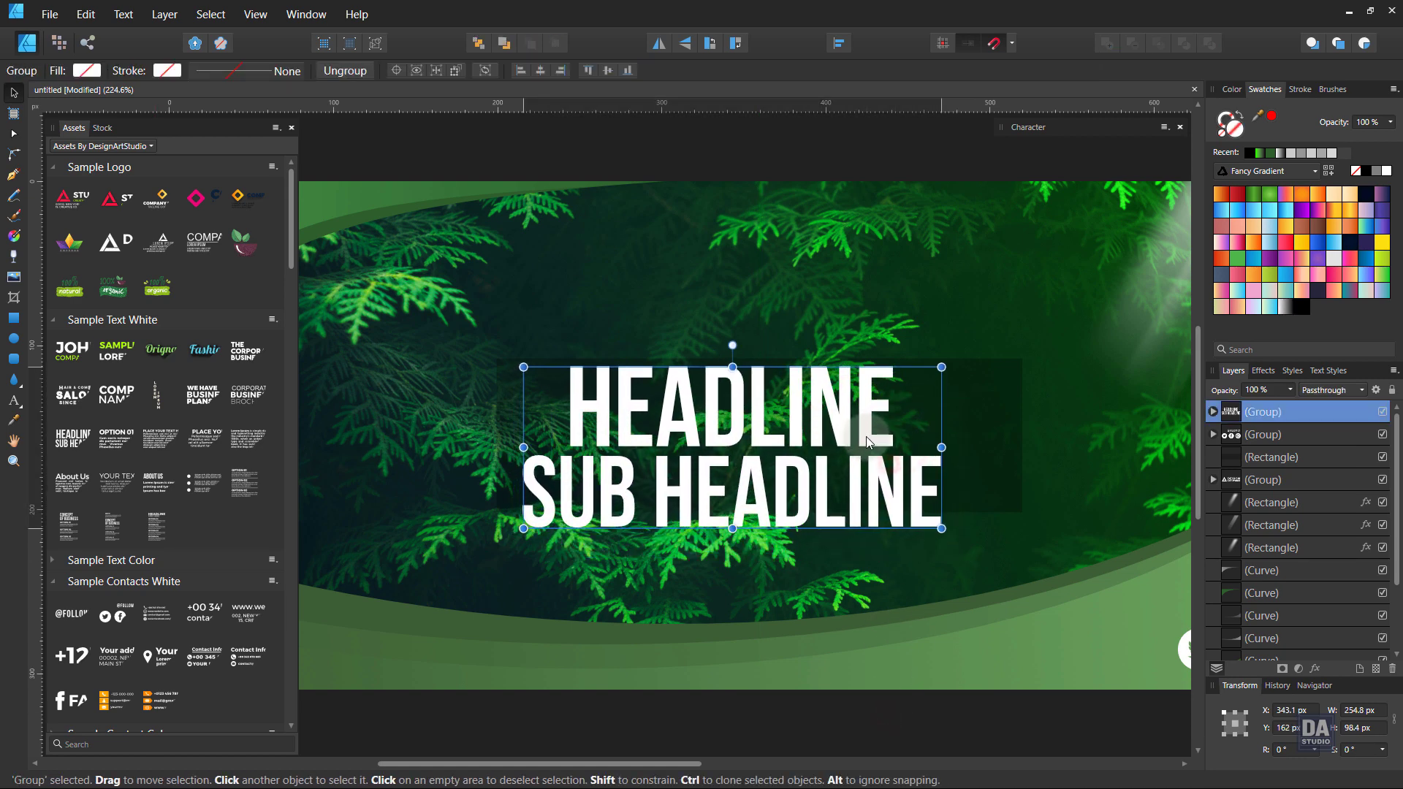
{"action": "left_click", "coordinate": [545, 73]}
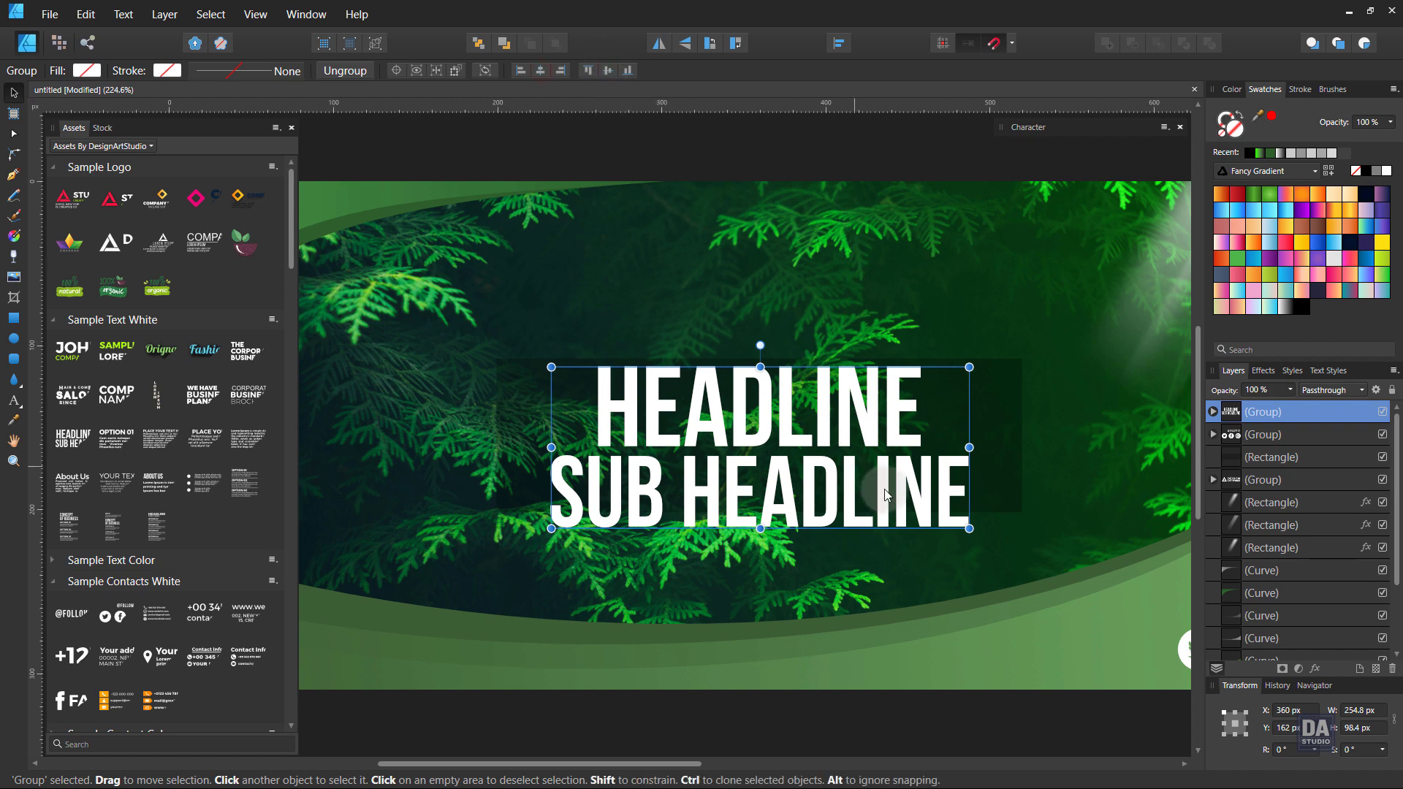
{"action": "left_click_drag", "start_coordinate": [968, 527], "coordinate": [901, 490]}
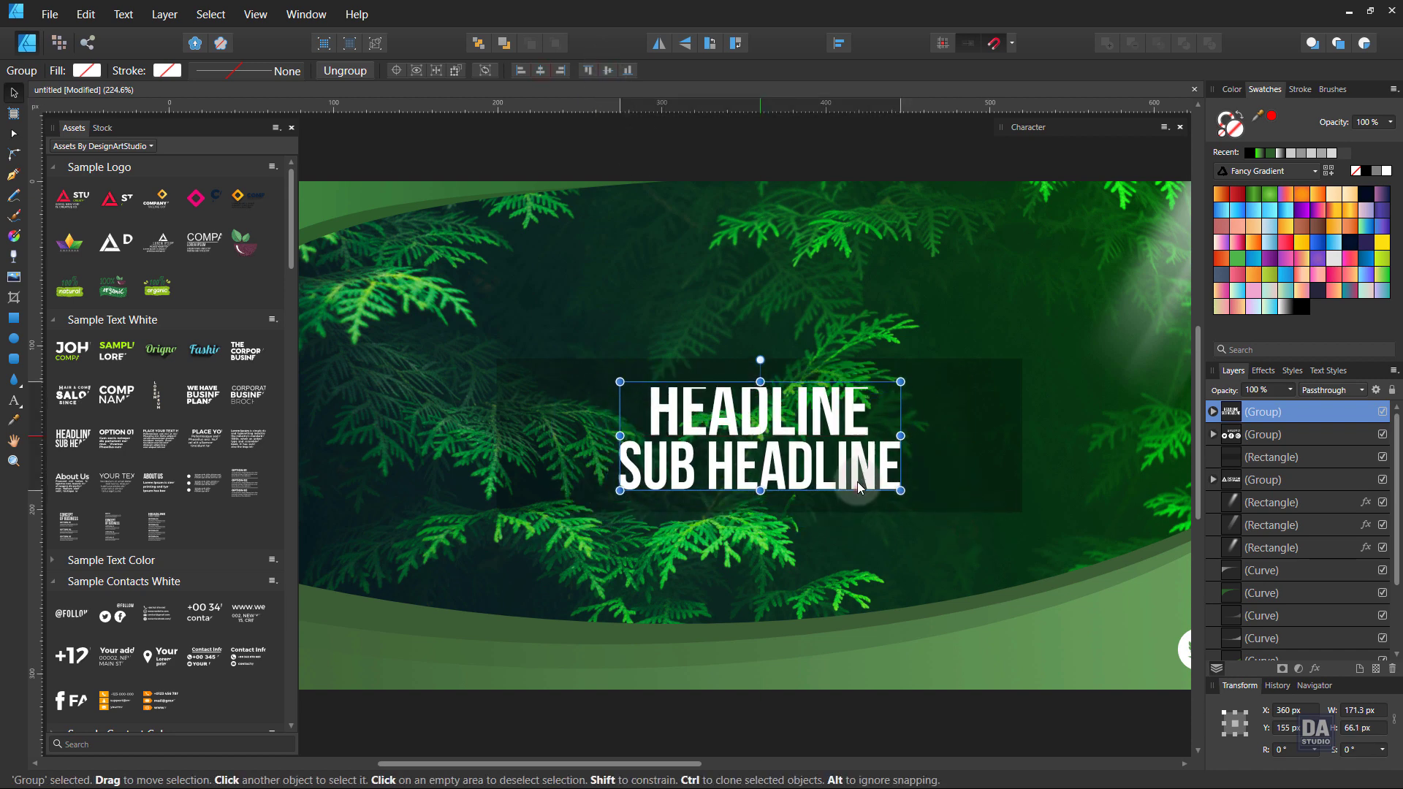
{"action": "double_click", "coordinate": [823, 459]}
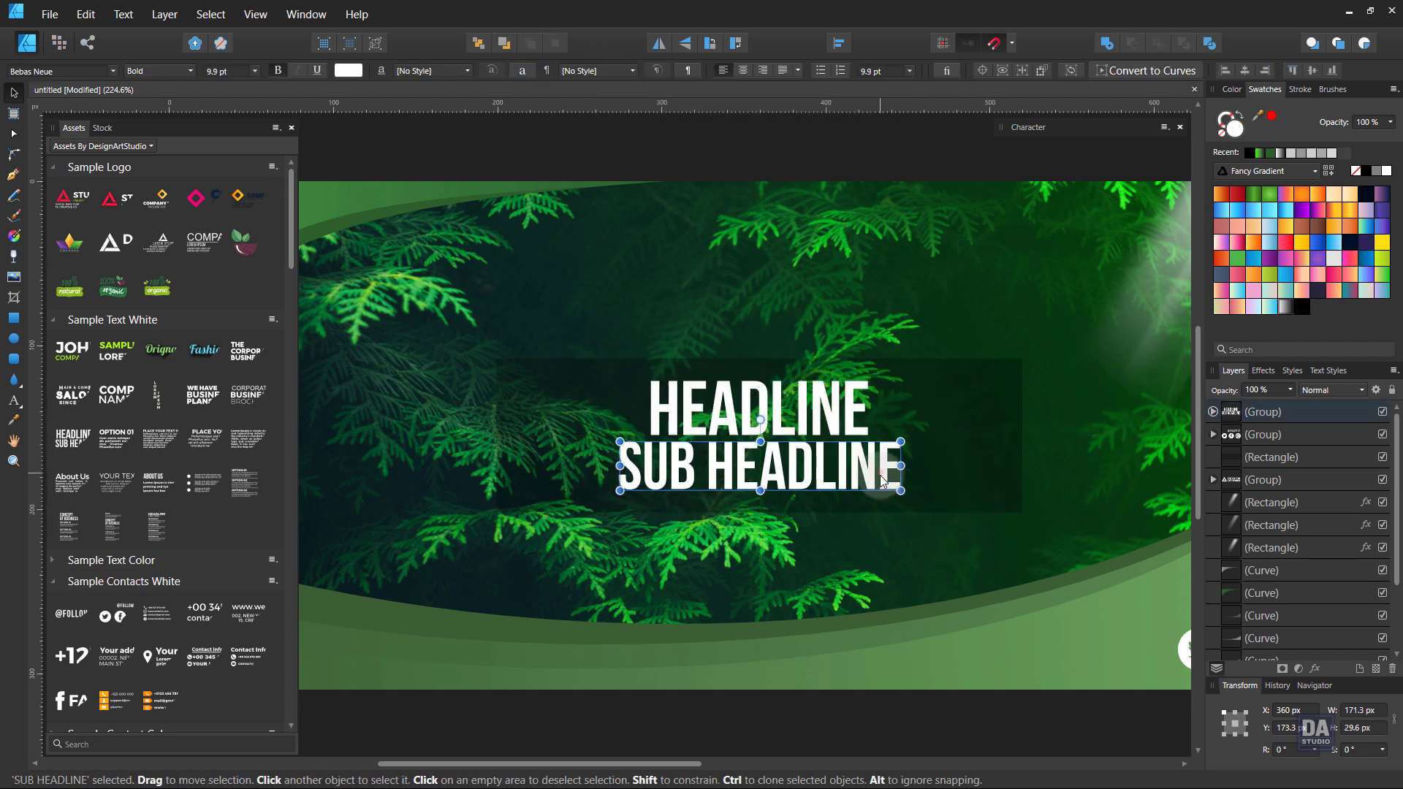
{"action": "left_click_drag", "start_coordinate": [902, 491], "coordinate": [861, 483]}
{"action": "left_click", "coordinate": [833, 413]}
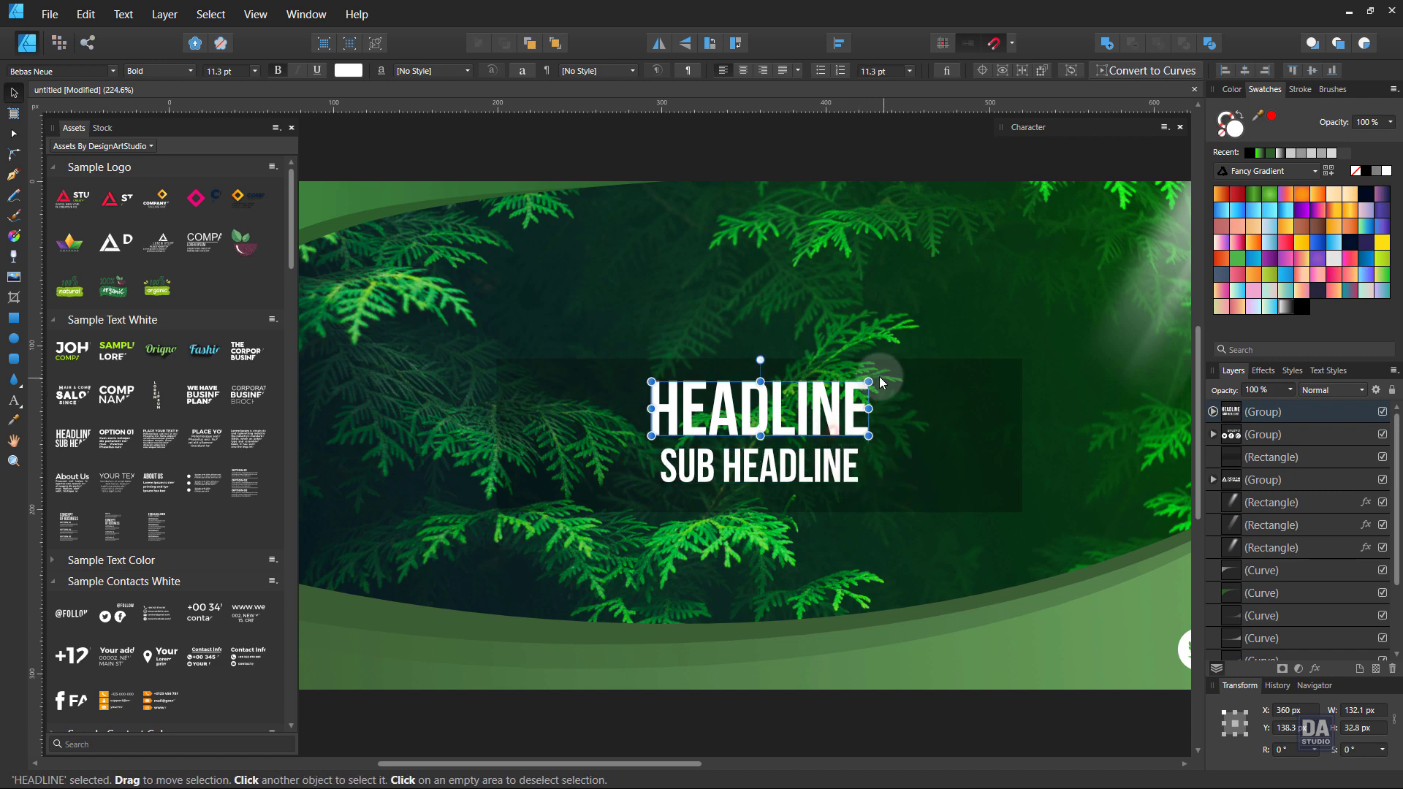
{"action": "mouse_move", "coordinate": [874, 380]}
{"action": "left_mouse_down"}
{"action": "mouse_move", "coordinate": [917, 374]}
{"action": "mouse_move", "coordinate": [885, 379]}
{"action": "left_mouse_up"}
Retype the headline as 'WEB BANNER', centre it, and widen its letter spacing
{"action": "double_click", "coordinate": [806, 421]}
{"action": "type", "text": "WE"}
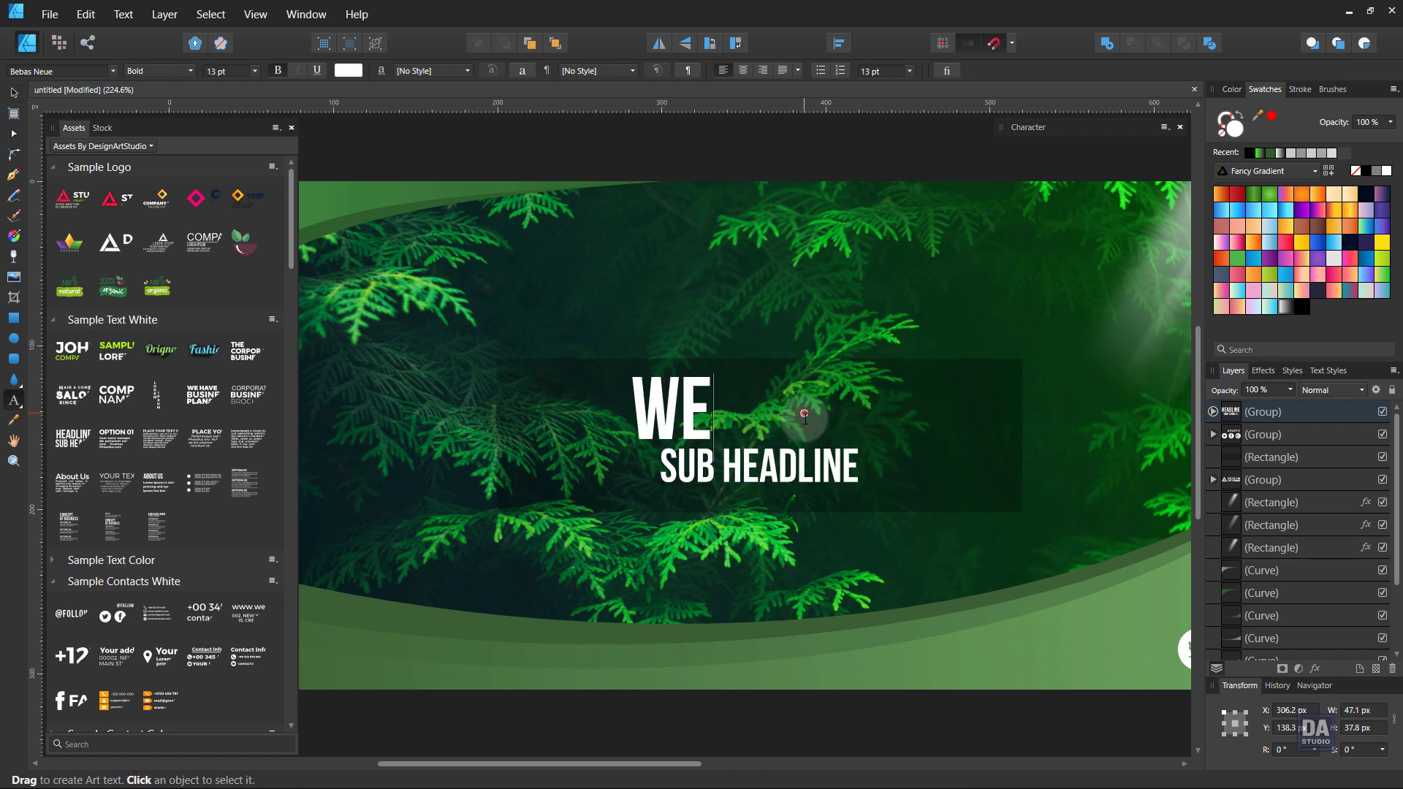
{"action": "type", "text": "B BANNER"}
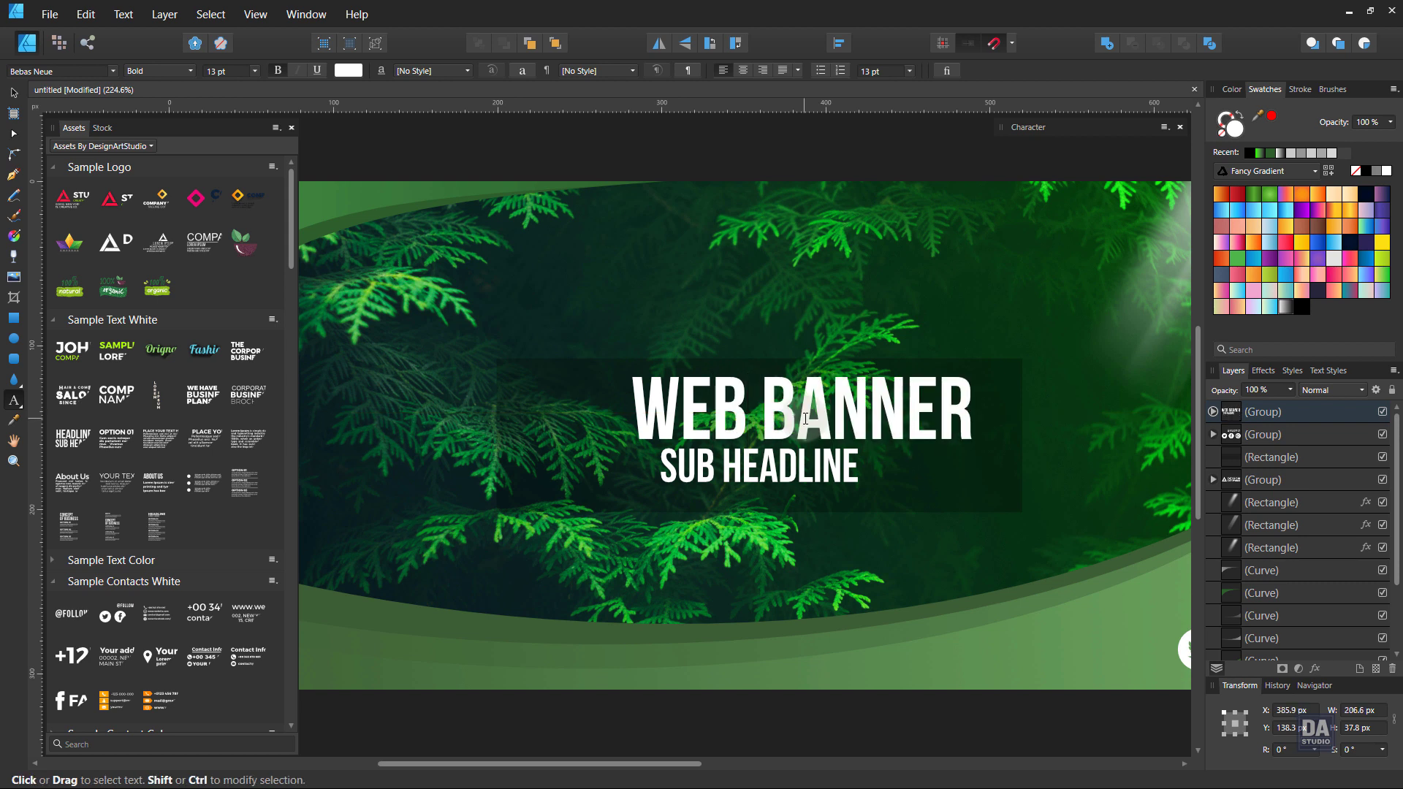
{"action": "key", "text": "Escape"}
{"action": "left_click", "coordinate": [13, 93]}
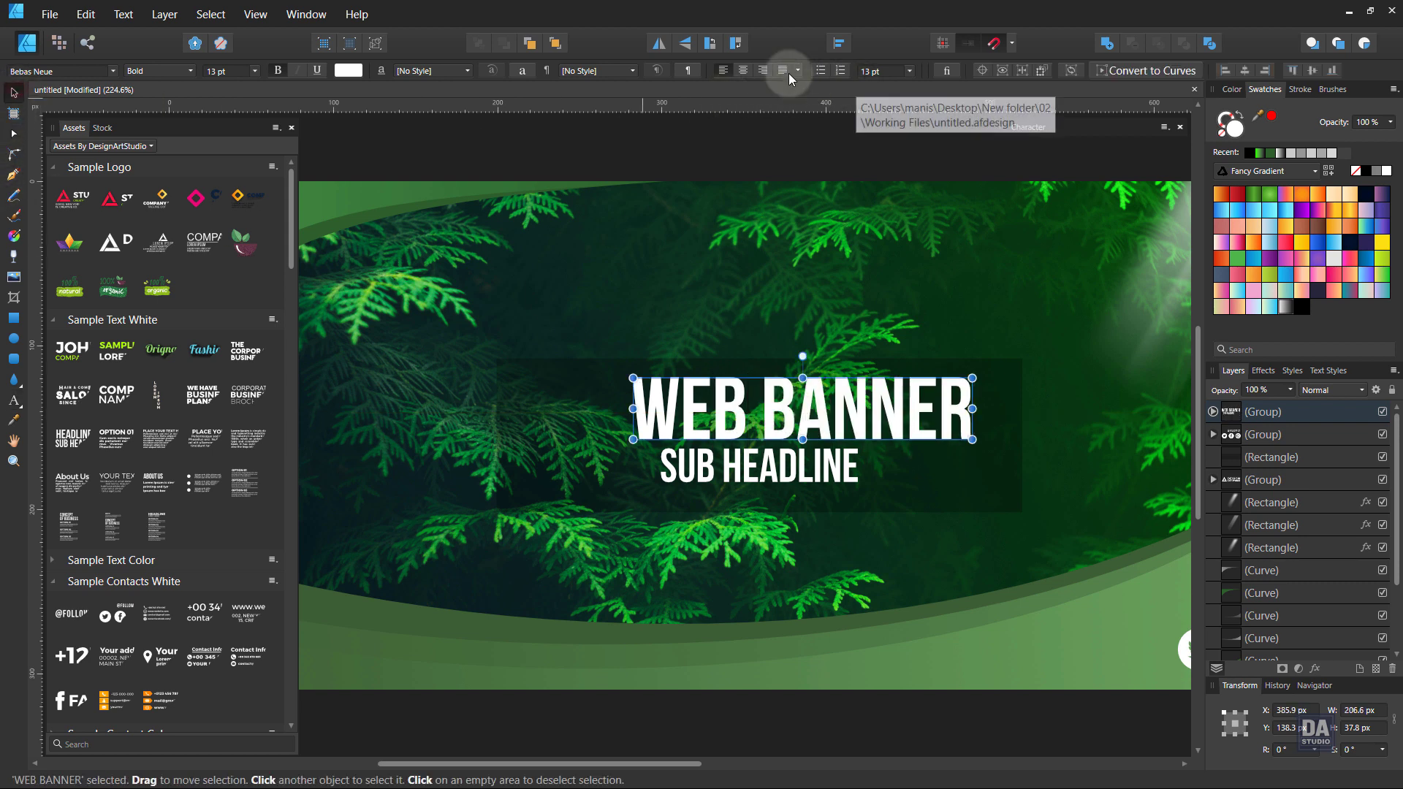
{"action": "left_click", "coordinate": [839, 44]}
{"action": "left_click", "coordinate": [866, 91]}
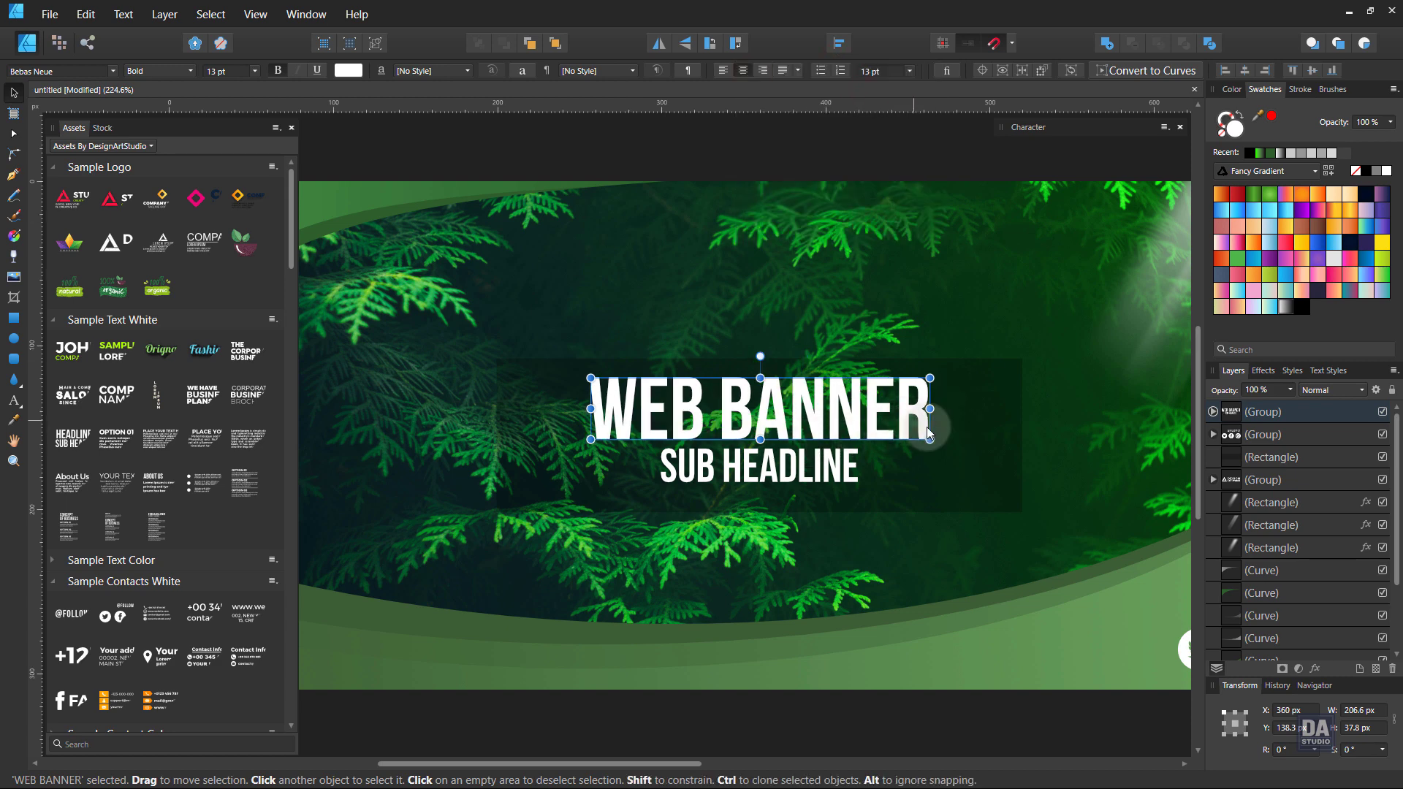
{"action": "left_click_drag", "start_coordinate": [929, 439], "coordinate": [913, 436]}
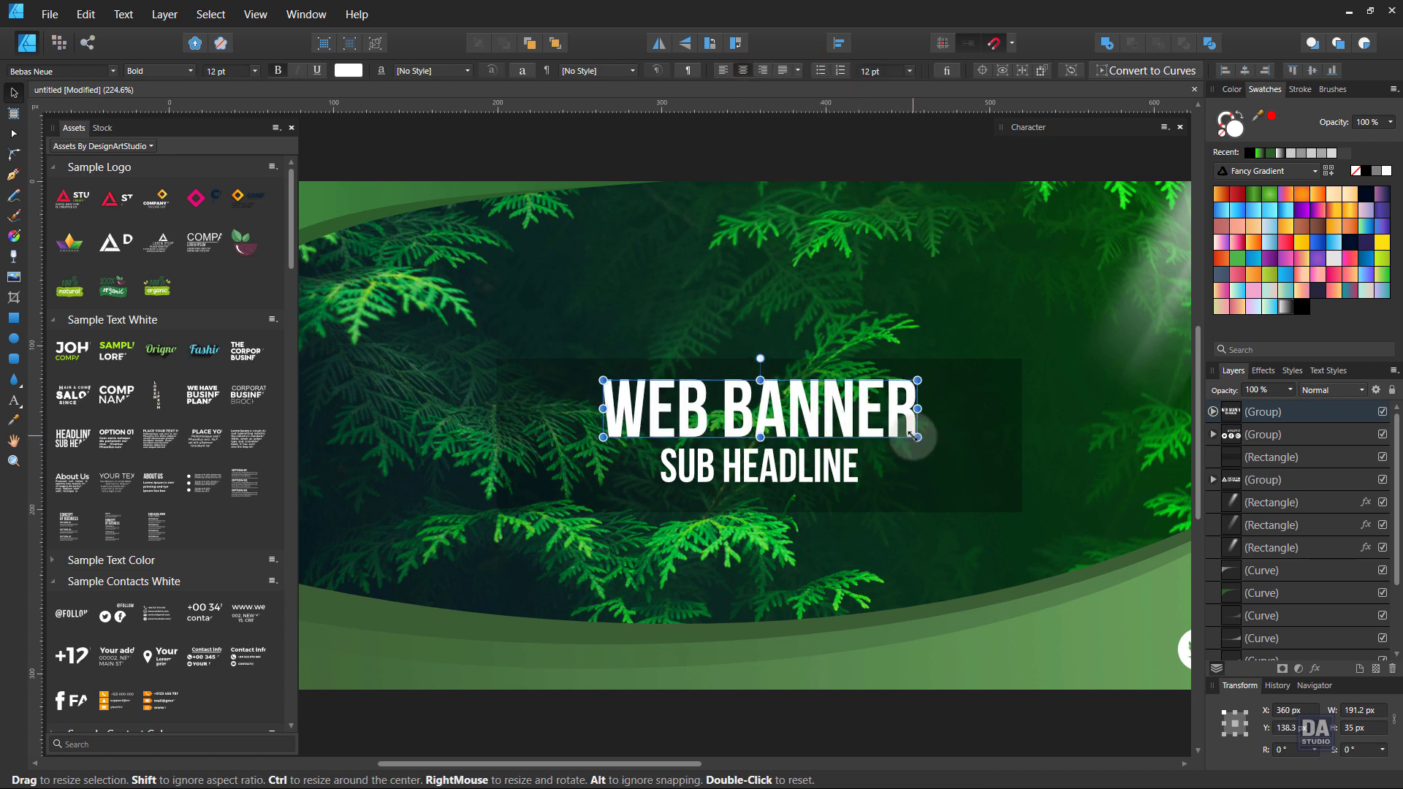
{"action": "key", "text": "alt+Right"}
{"action": "key", "text": "alt+Right"}
{"action": "key", "text": "alt+Right"}
{"action": "key", "text": "alt+Right"}
{"action": "key", "text": "alt+Right"}
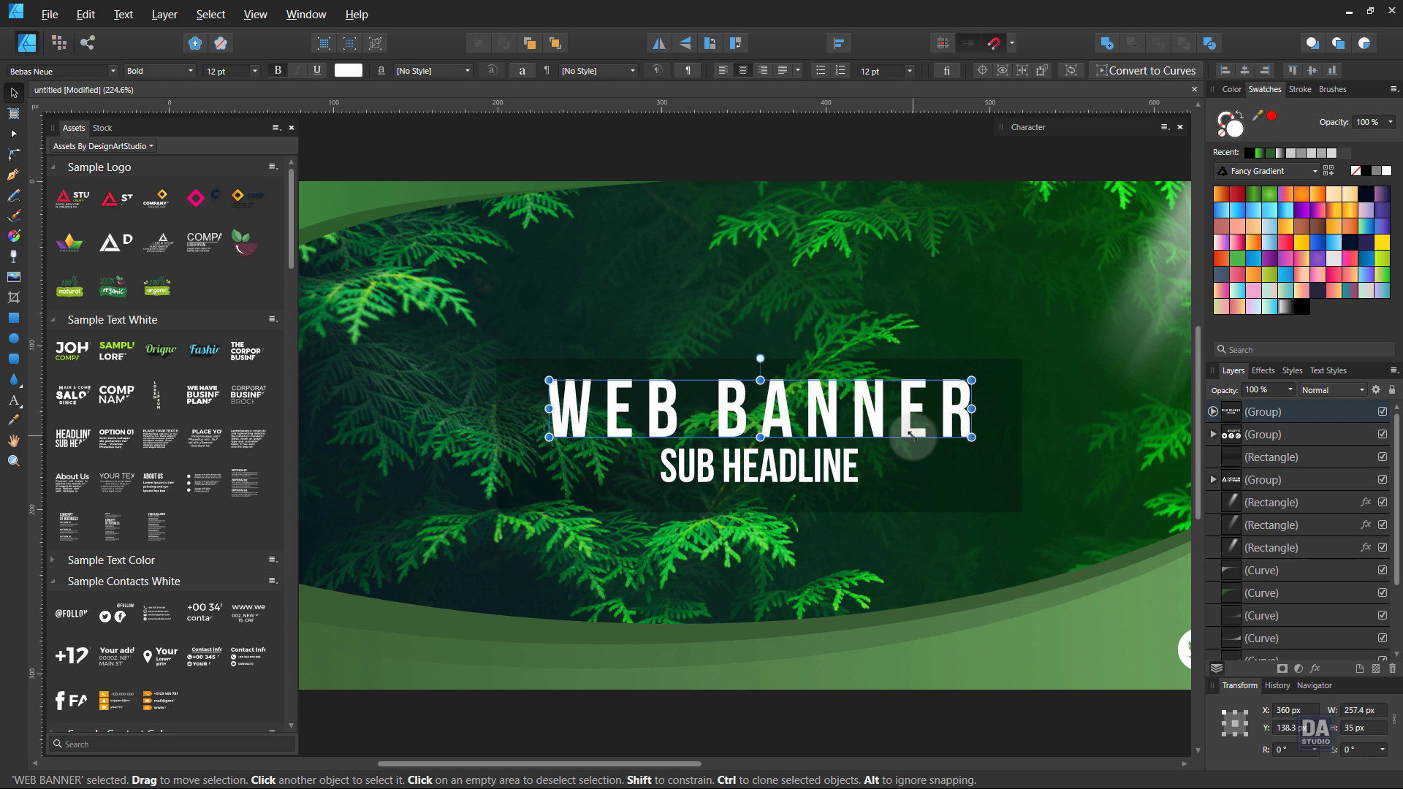
{"action": "key", "text": "alt+Right"}
{"action": "key", "text": "alt+Left"}
{"action": "key", "text": "alt+Left"}
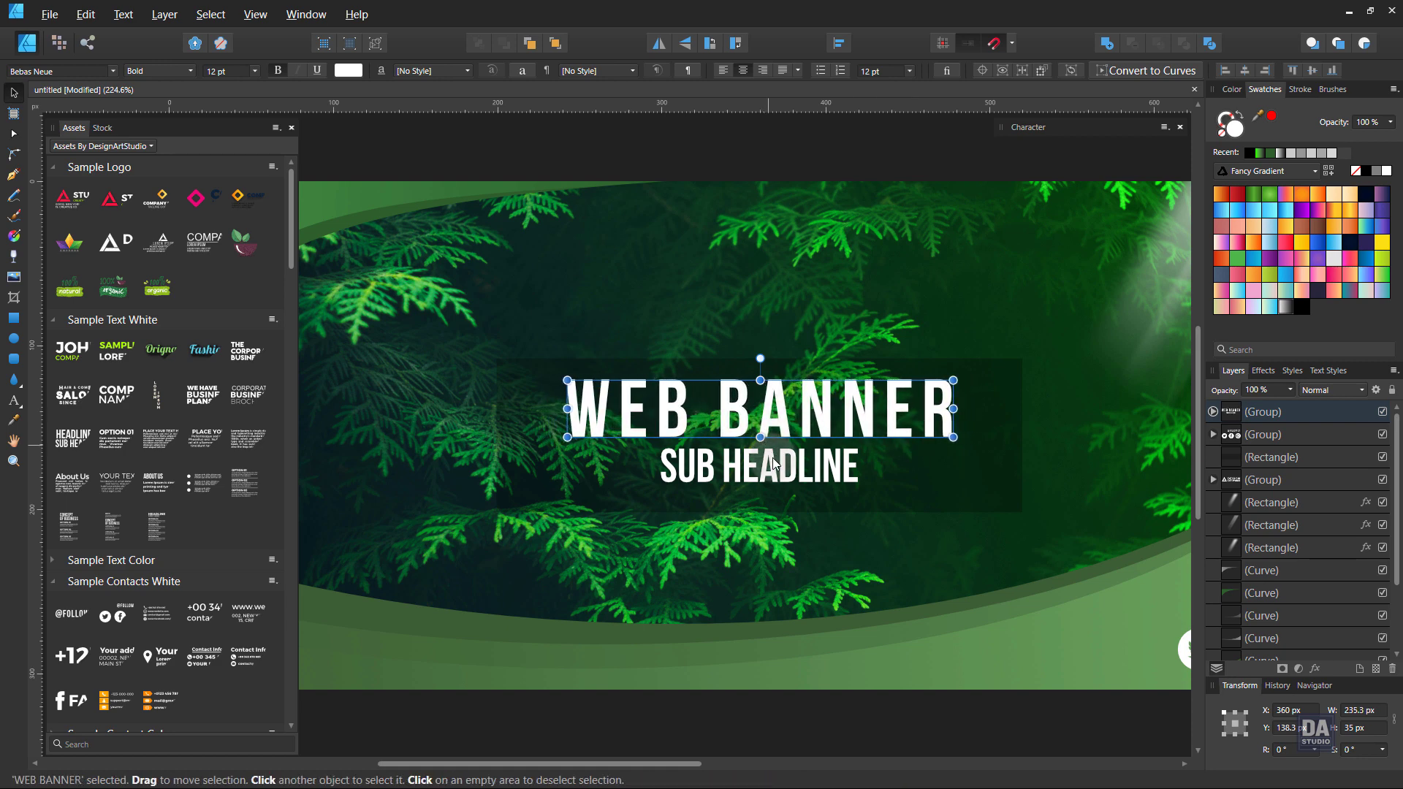
Change the subheading to 'TEMPLATE DESIGN' in Book weight, nudged slightly lower
{"action": "left_click", "coordinate": [779, 466]}
{"action": "left_click_drag", "start_coordinate": [773, 477], "coordinate": [771, 486]}
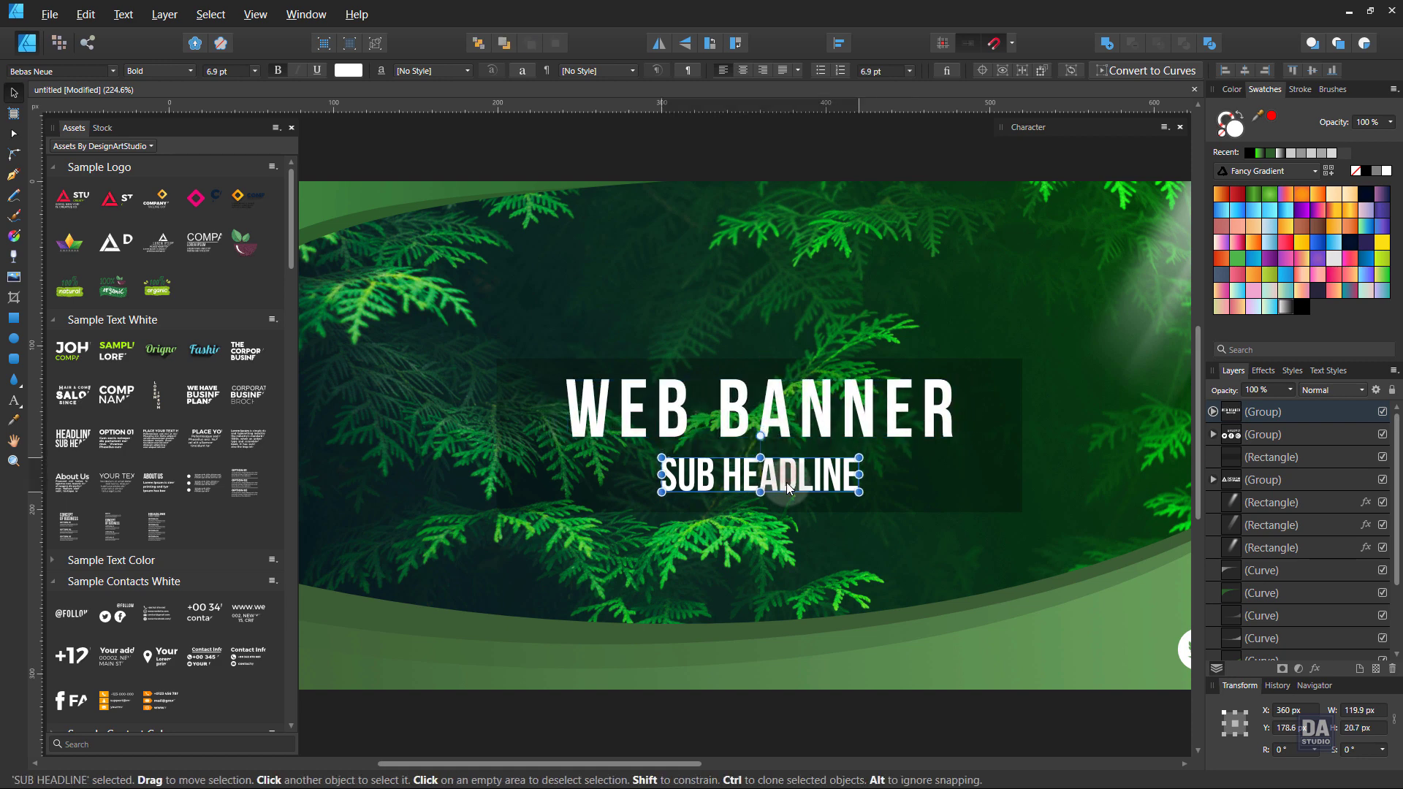
{"action": "double_click", "coordinate": [770, 482]}
{"action": "type", "text": "TE"}
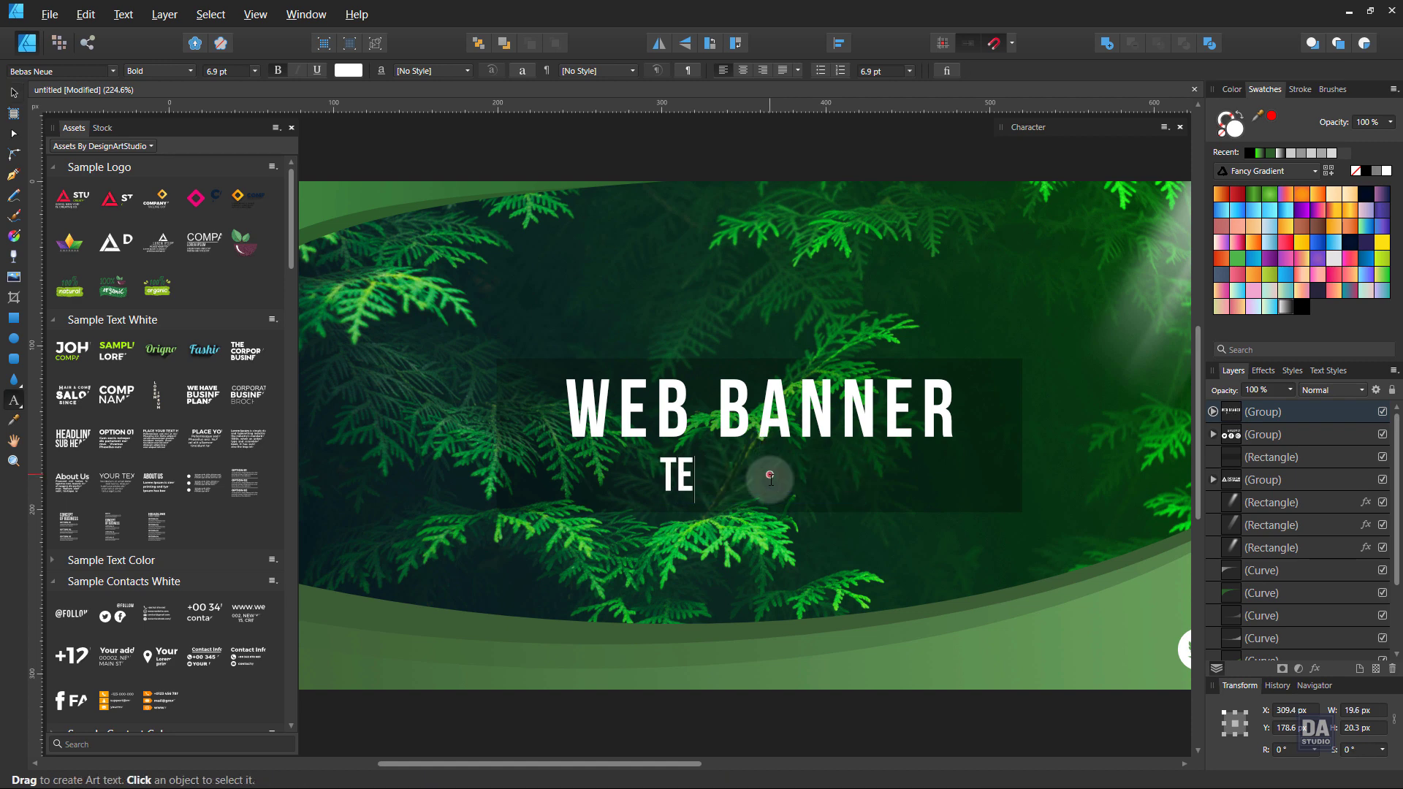
{"action": "type", "text": "MPLATE DES"}
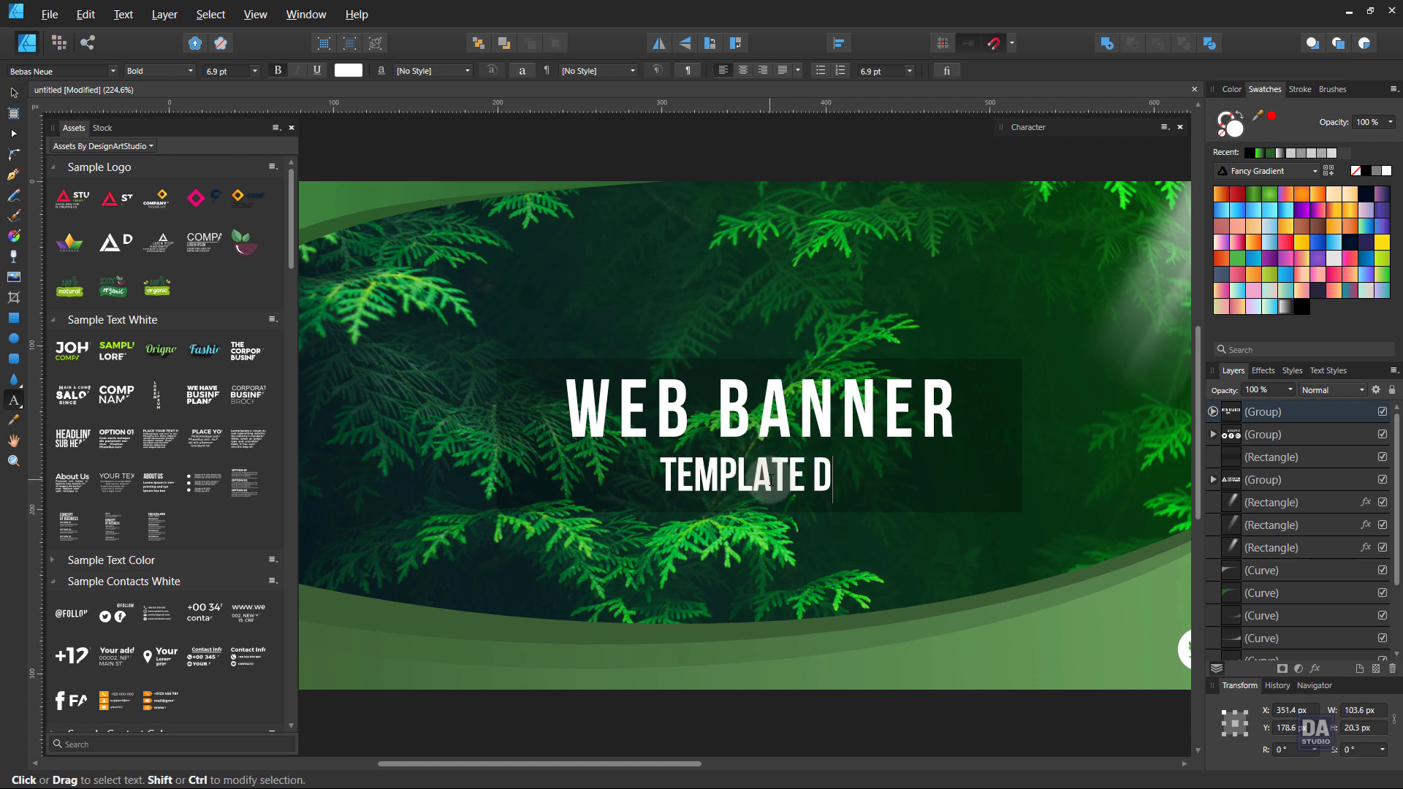
{"action": "type", "text": "IGN"}
{"action": "key", "text": "Escape"}
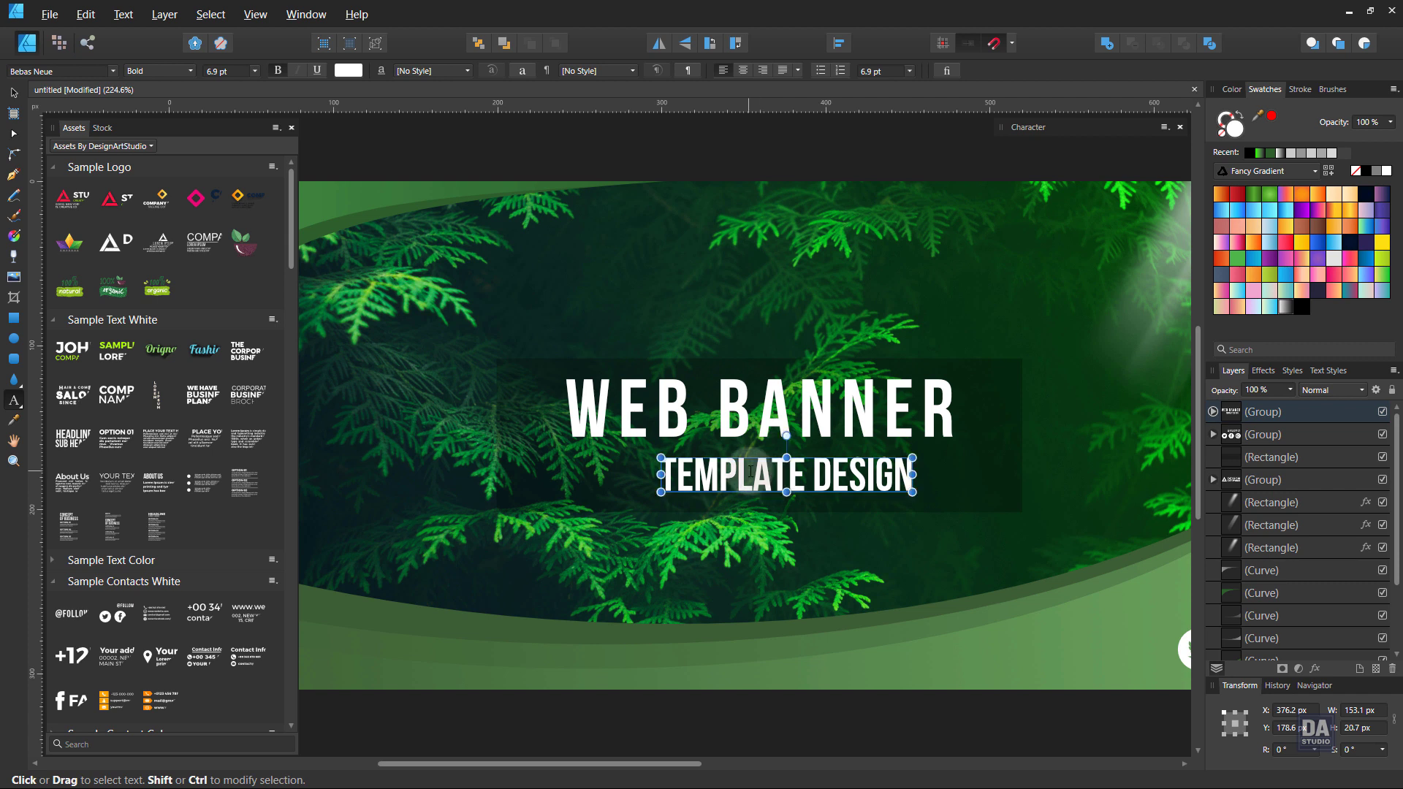
{"action": "left_click", "coordinate": [13, 93]}
{"action": "left_click", "coordinate": [157, 71]}
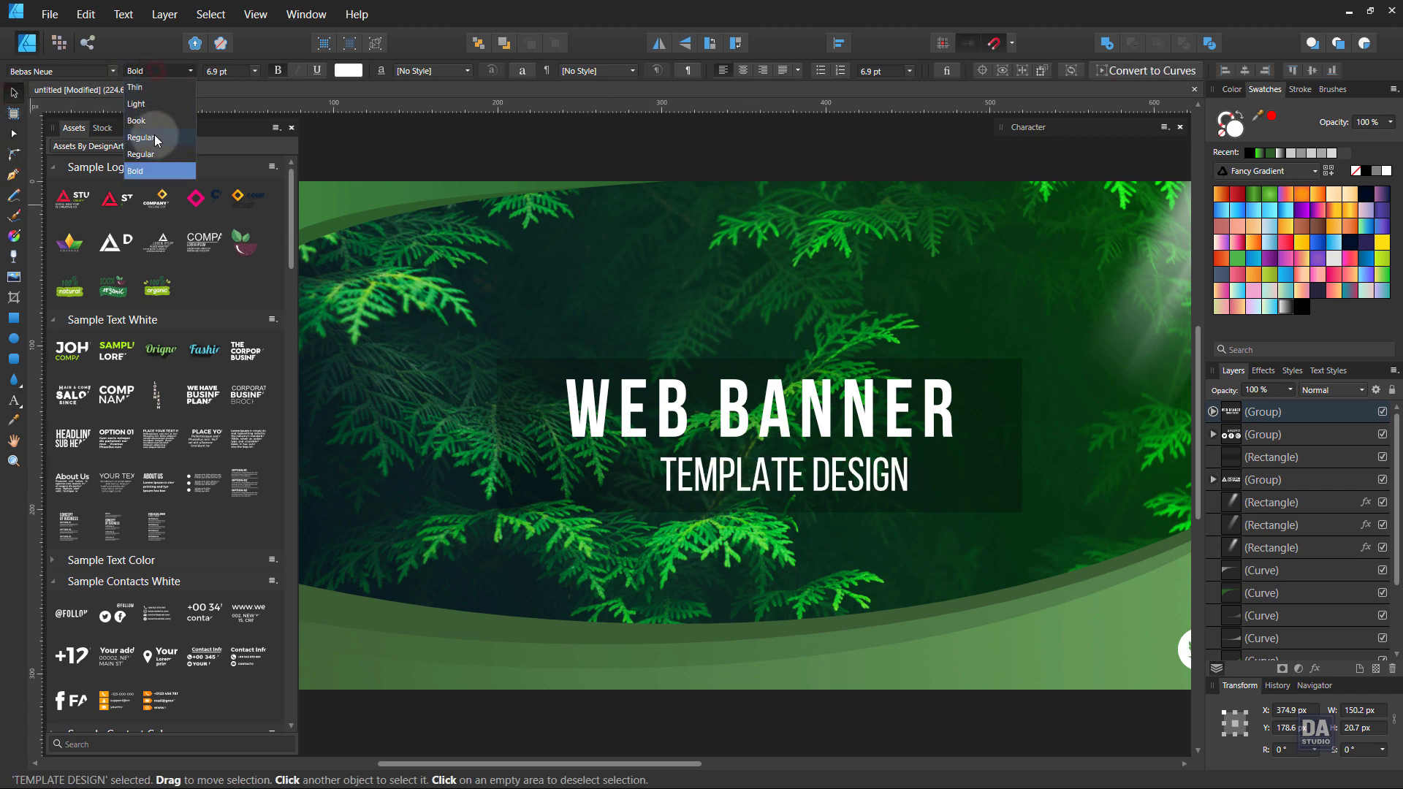
{"action": "left_click", "coordinate": [151, 120]}
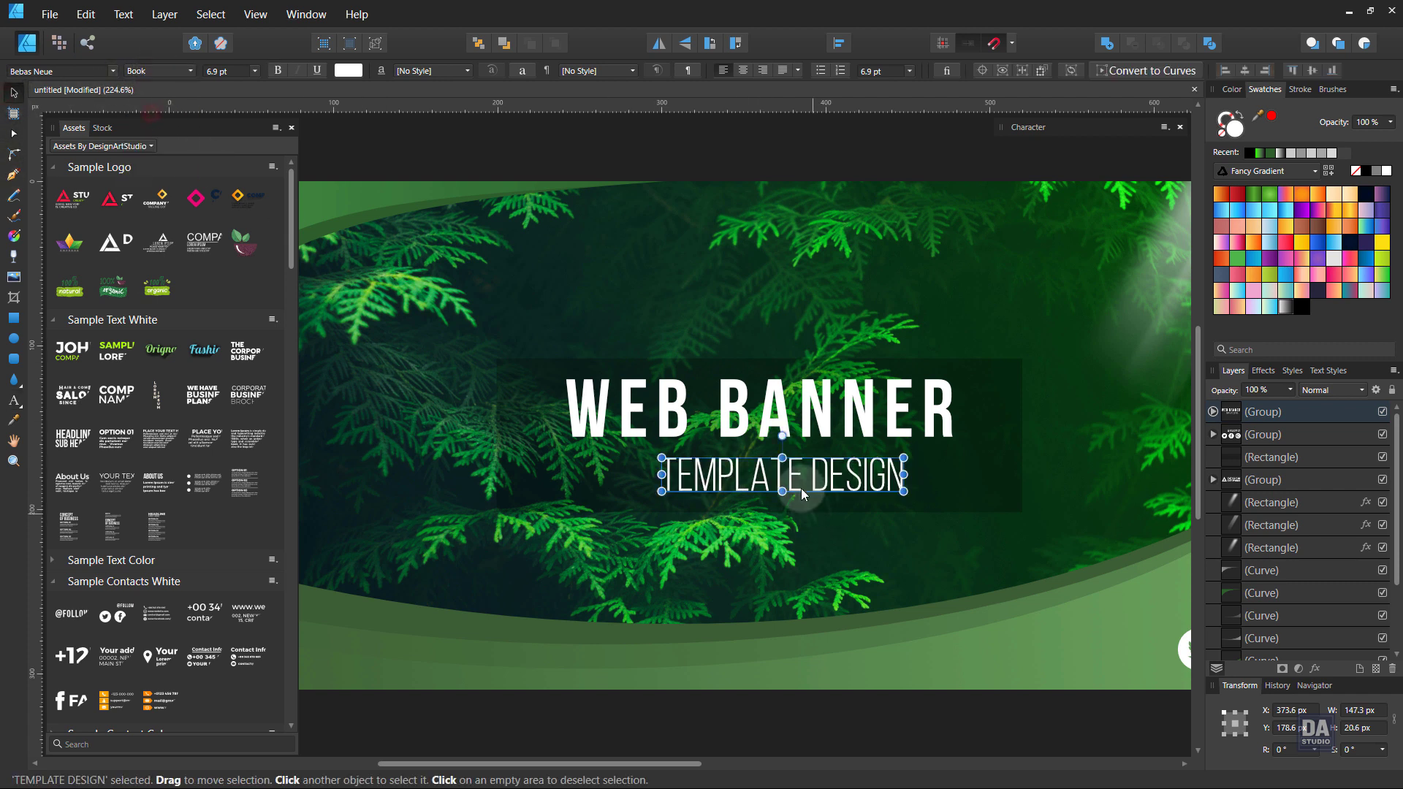
Centre TEMPLATE DESIGN horizontally and widen its letter spacing
{"action": "left_click", "coordinate": [839, 44]}
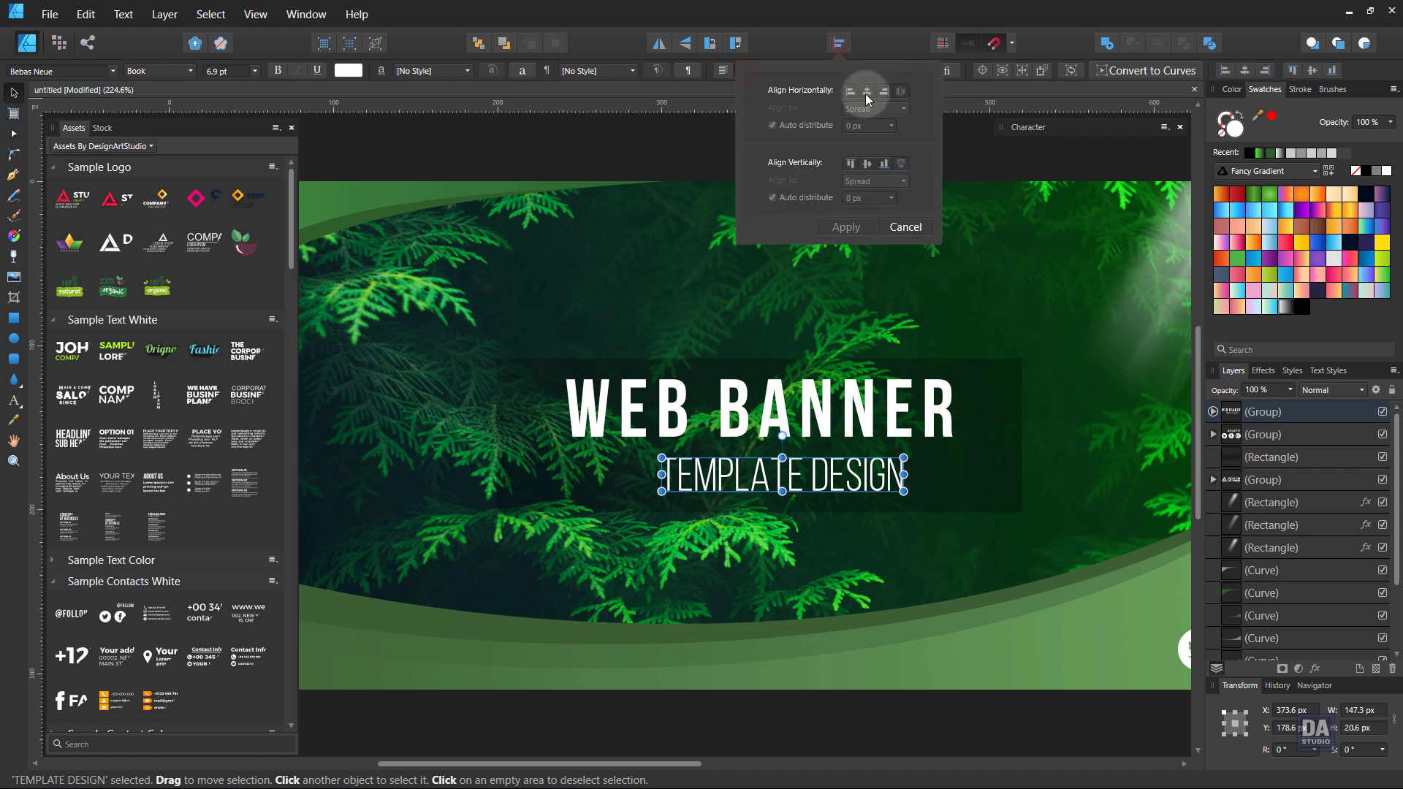
{"action": "left_click", "coordinate": [865, 93]}
{"action": "left_click", "coordinate": [861, 223]}
{"action": "key", "text": "alt+Right"}
{"action": "key", "text": "alt+Right"}
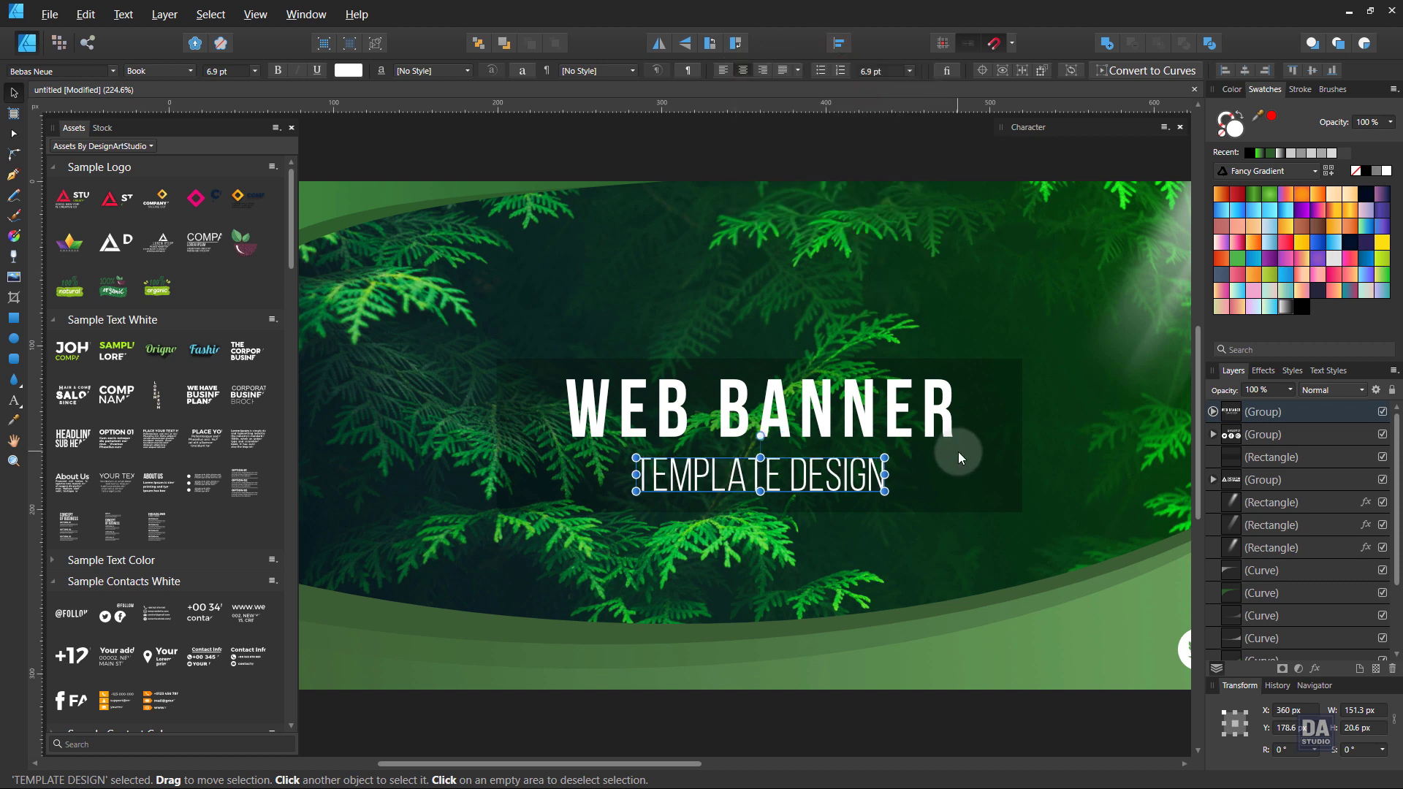
{"action": "key", "text": "alt+Right"}
{"action": "key", "text": "alt+Right"}
{"action": "key", "text": "alt+Right"}
{"action": "key", "text": "alt+Right"}
{"action": "key", "text": "alt+Right"}
{"action": "key", "text": "alt+Right"}
{"action": "key", "text": "alt+Right"}
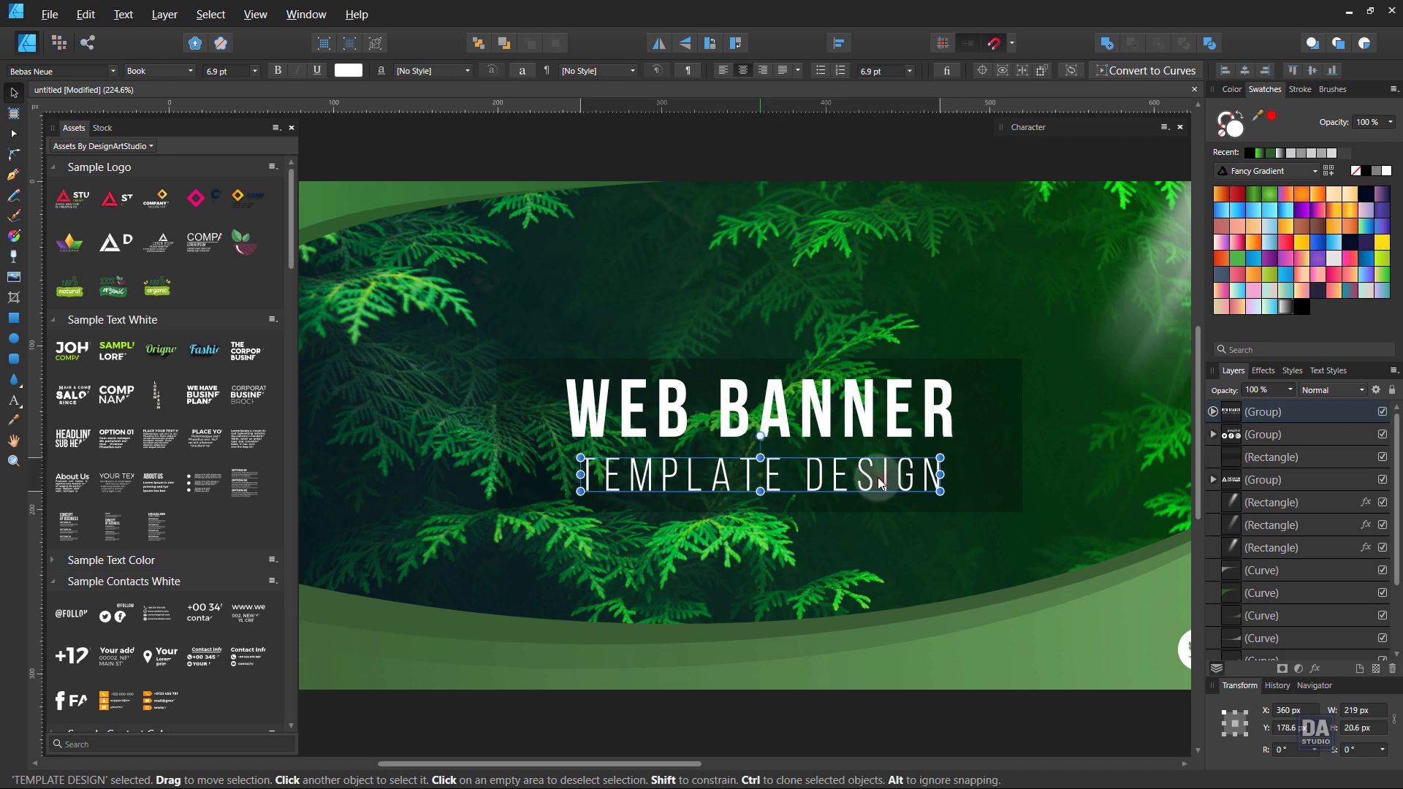
{"action": "scroll", "coordinate": [773, 455], "scroll_direction": "up", "scroll_amount": 2, "text": "ctrl"}
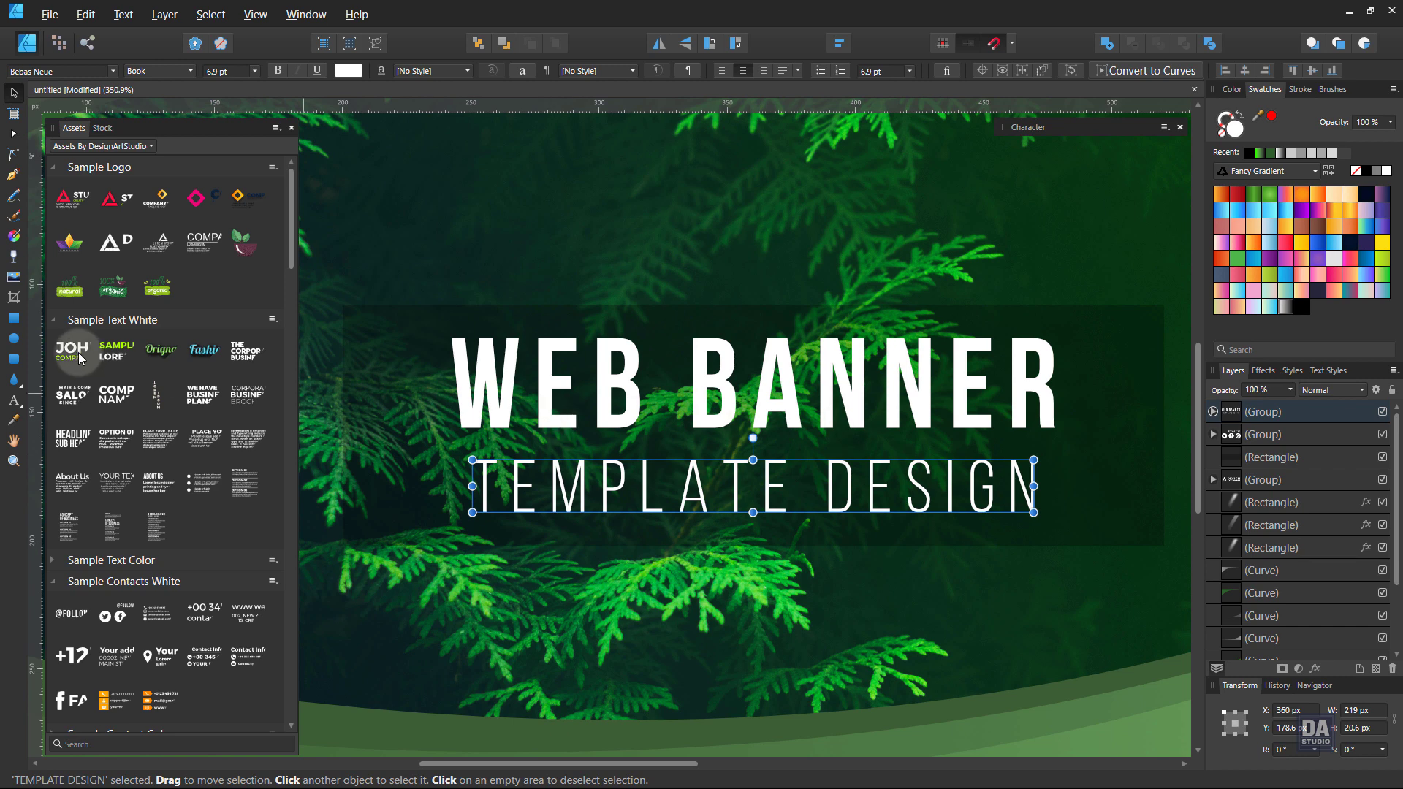
Draw a straight white 0.5 pt line across the title's width, just below WEB BANNER
{"action": "left_click", "coordinate": [14, 175]}
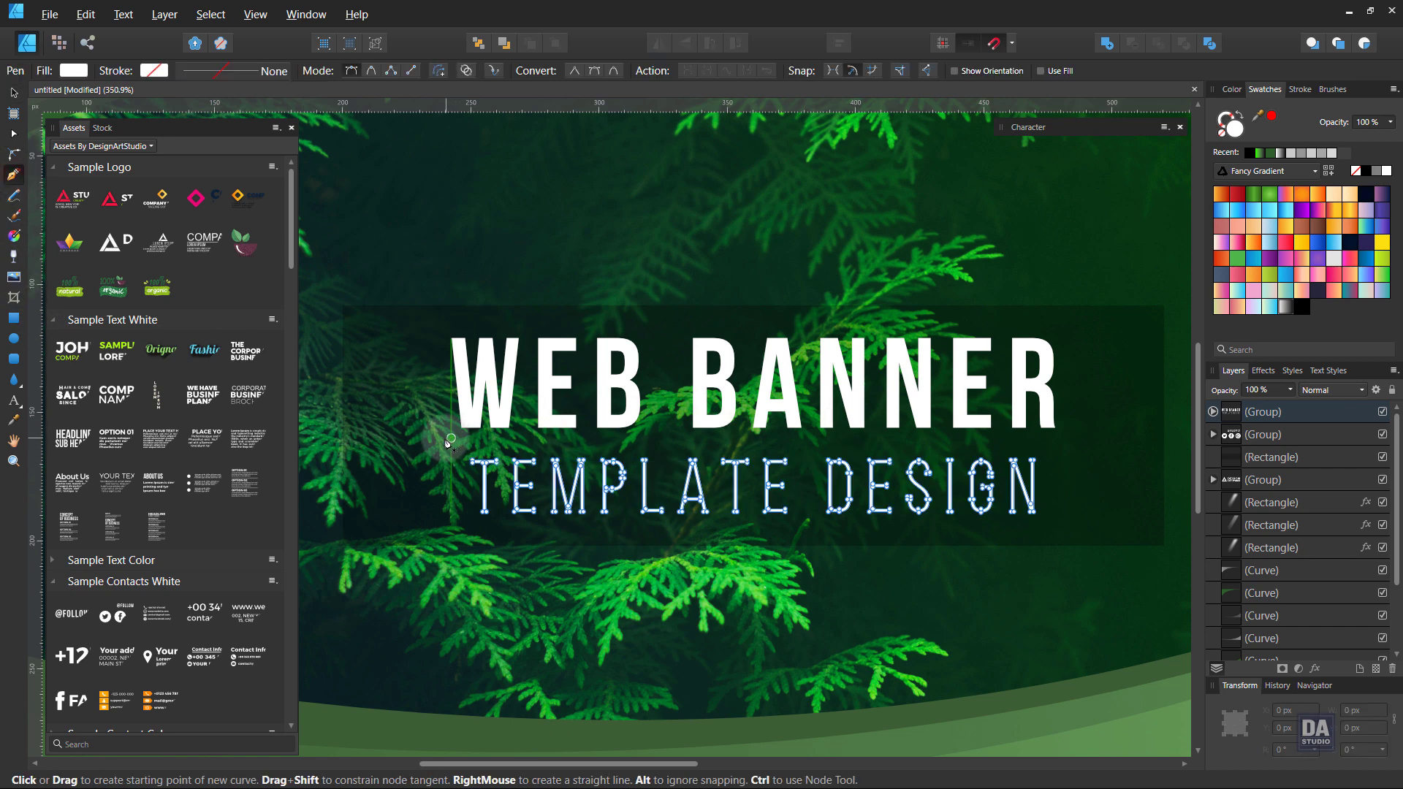
{"action": "left_click", "coordinate": [445, 439]}
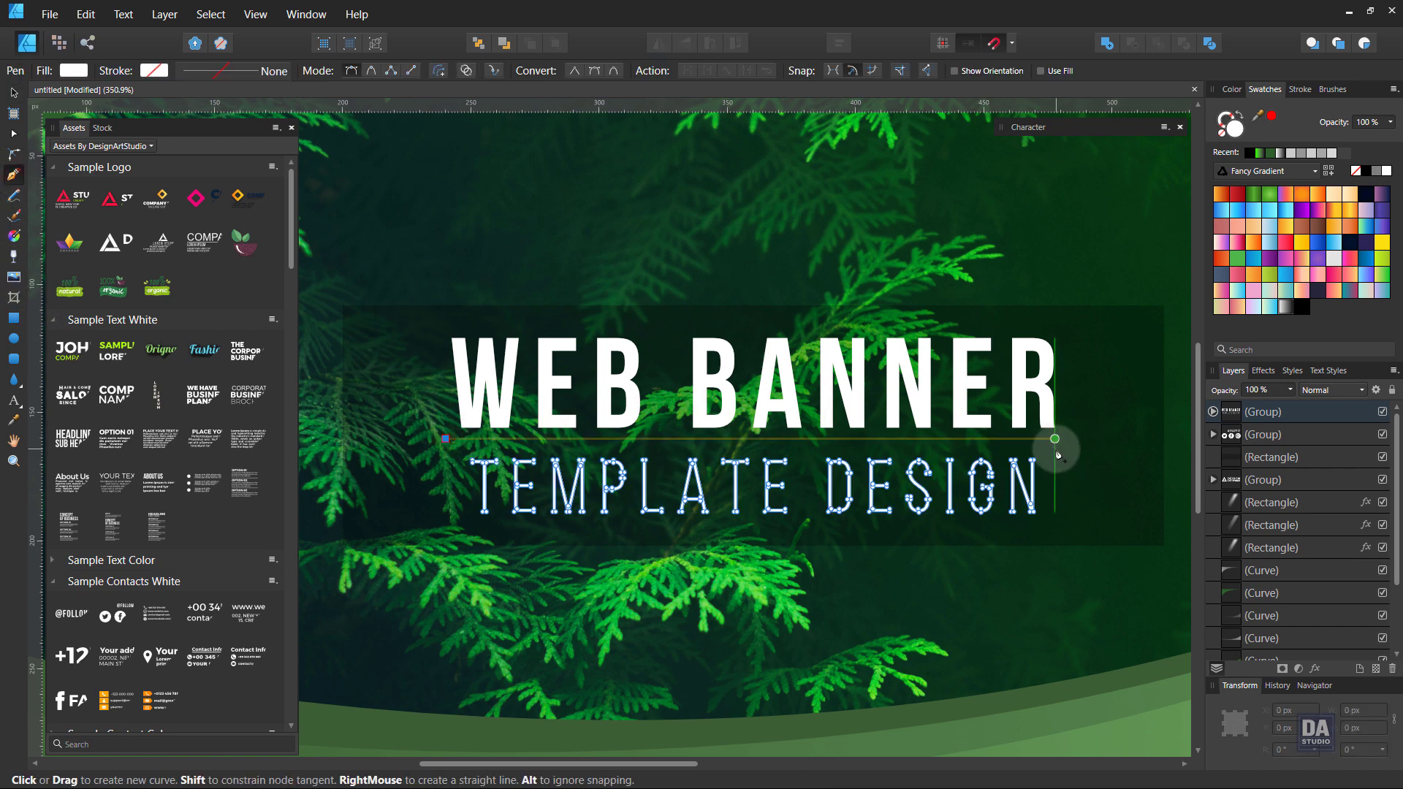
{"action": "left_click", "coordinate": [1054, 439]}
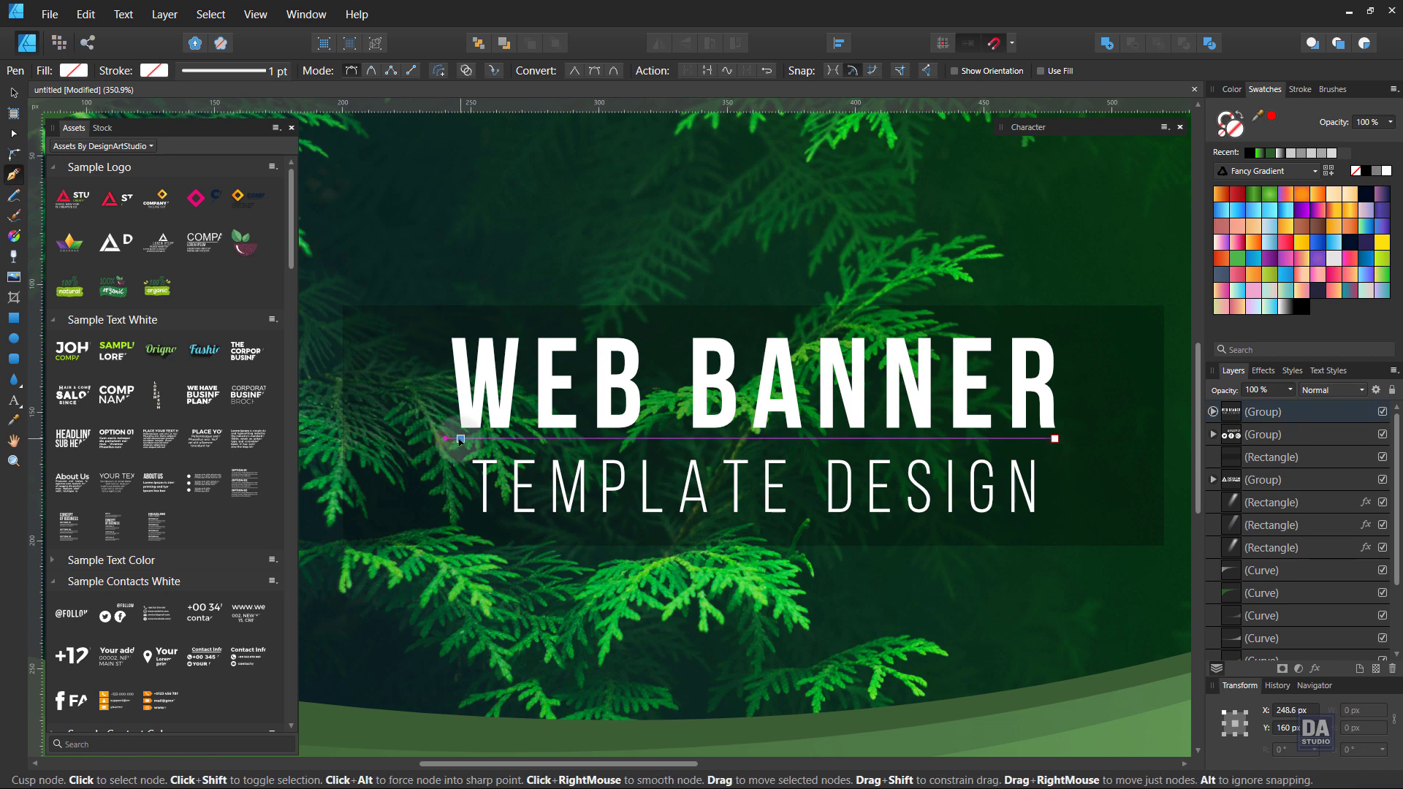
{"action": "left_click_drag", "start_coordinate": [460, 440], "coordinate": [460, 438]}
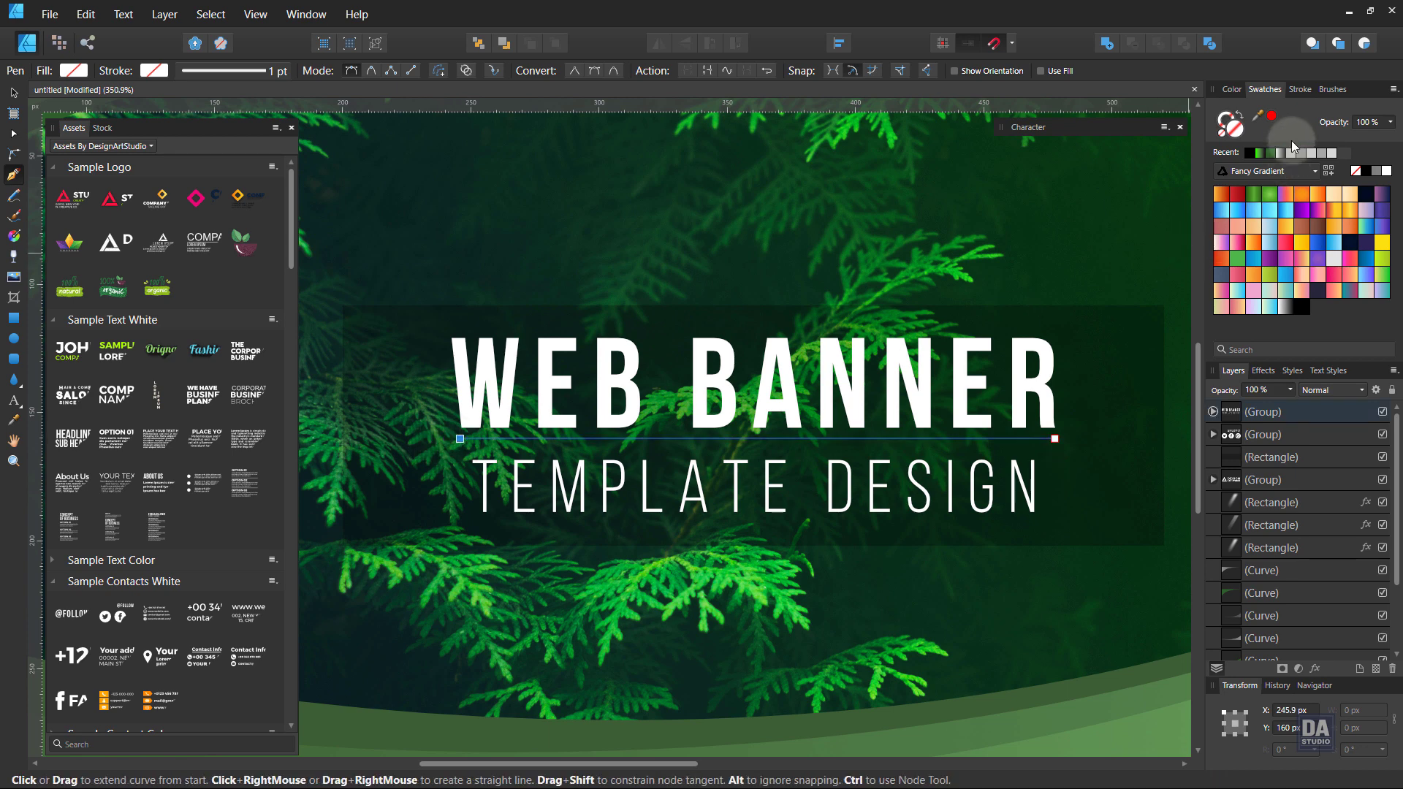
{"action": "left_click", "coordinate": [1386, 170]}
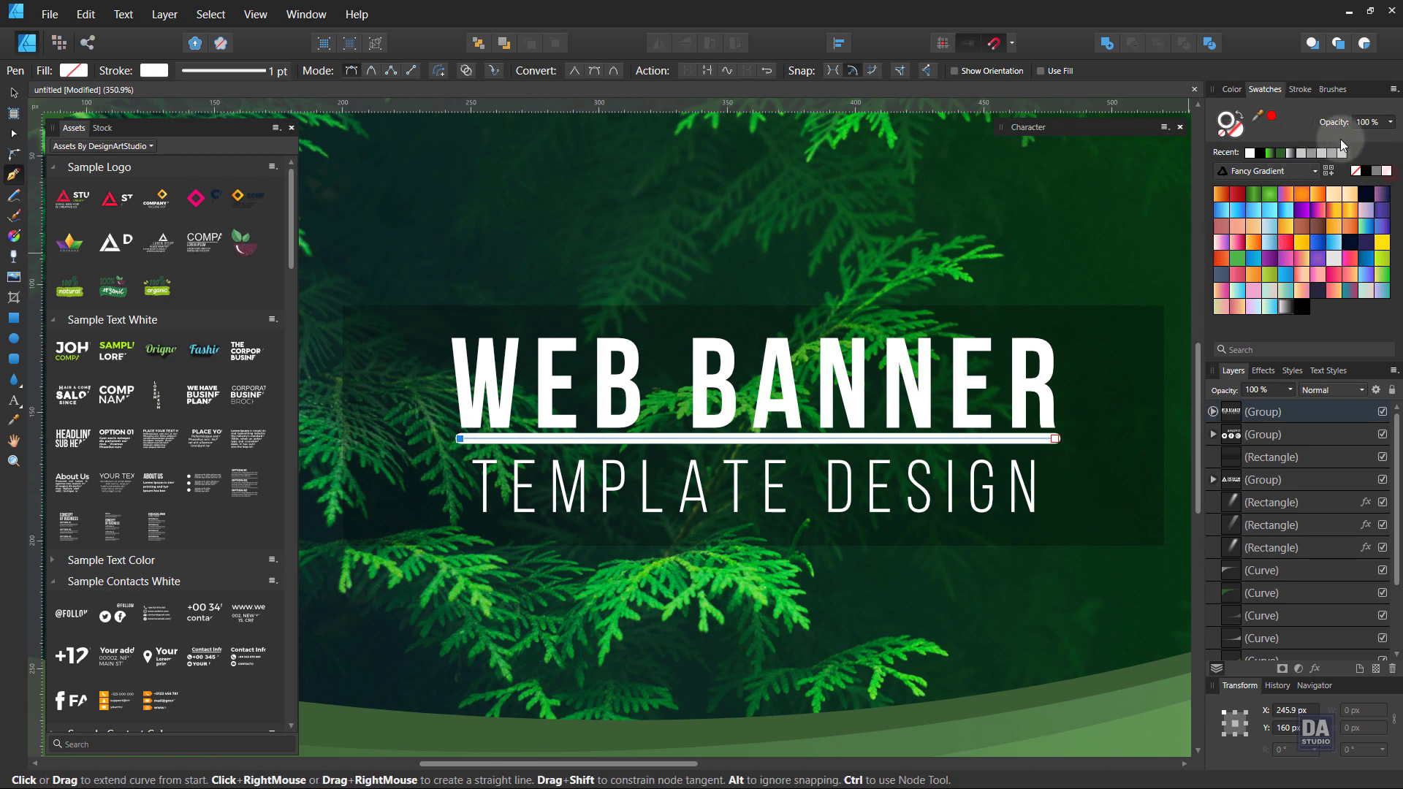
{"action": "left_click", "coordinate": [1300, 89]}
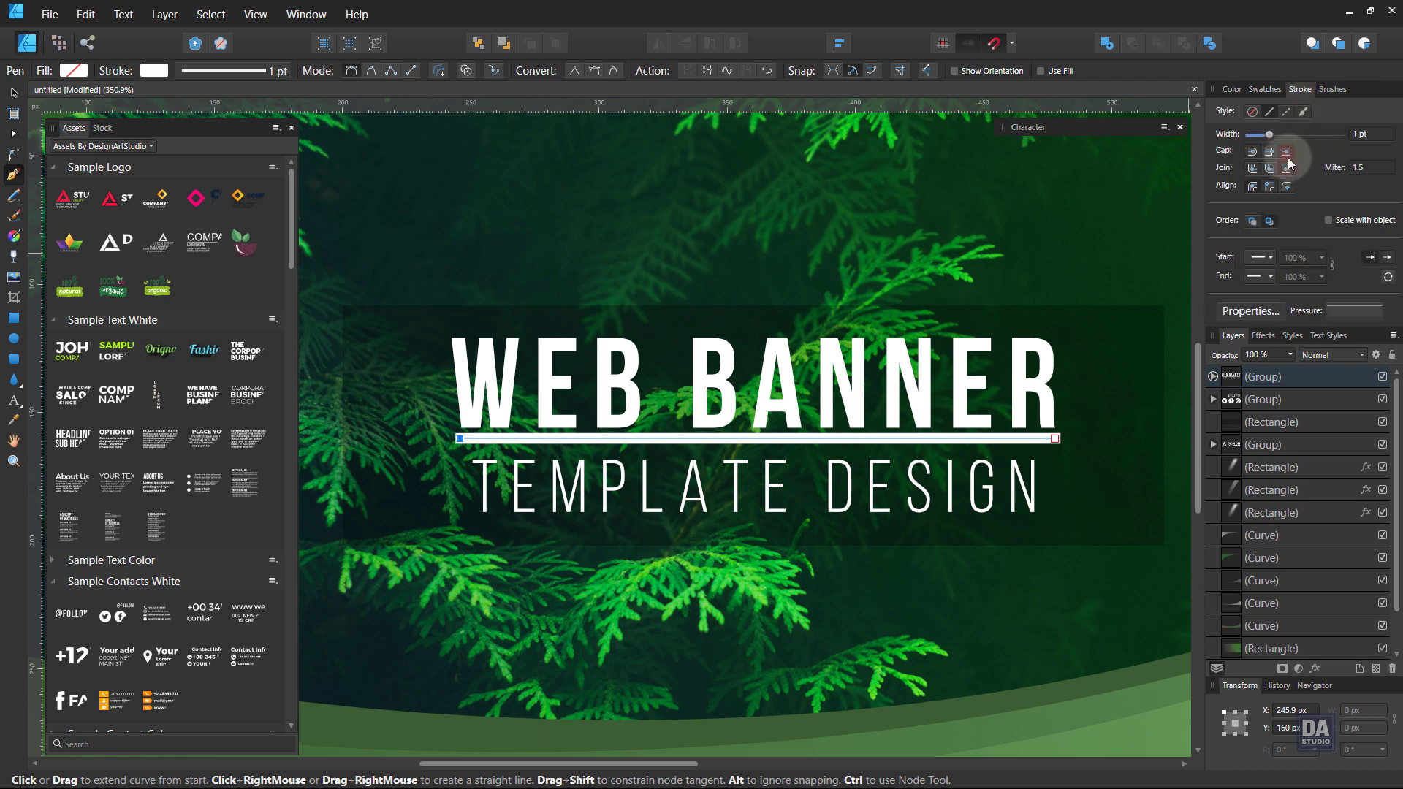
{"action": "key", "text": "v"}
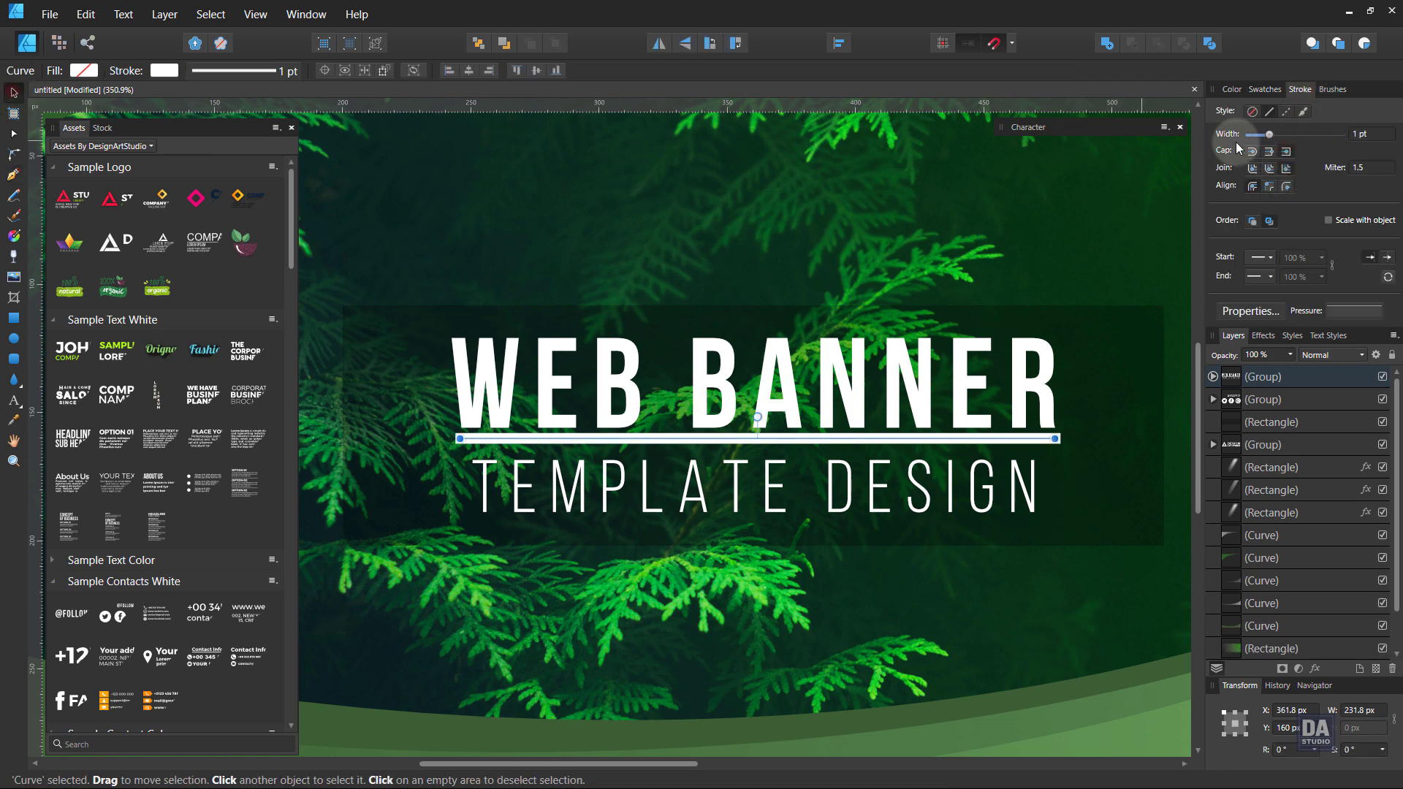
{"action": "scroll", "coordinate": [1366, 133], "scroll_direction": "down", "scroll_amount": 2}
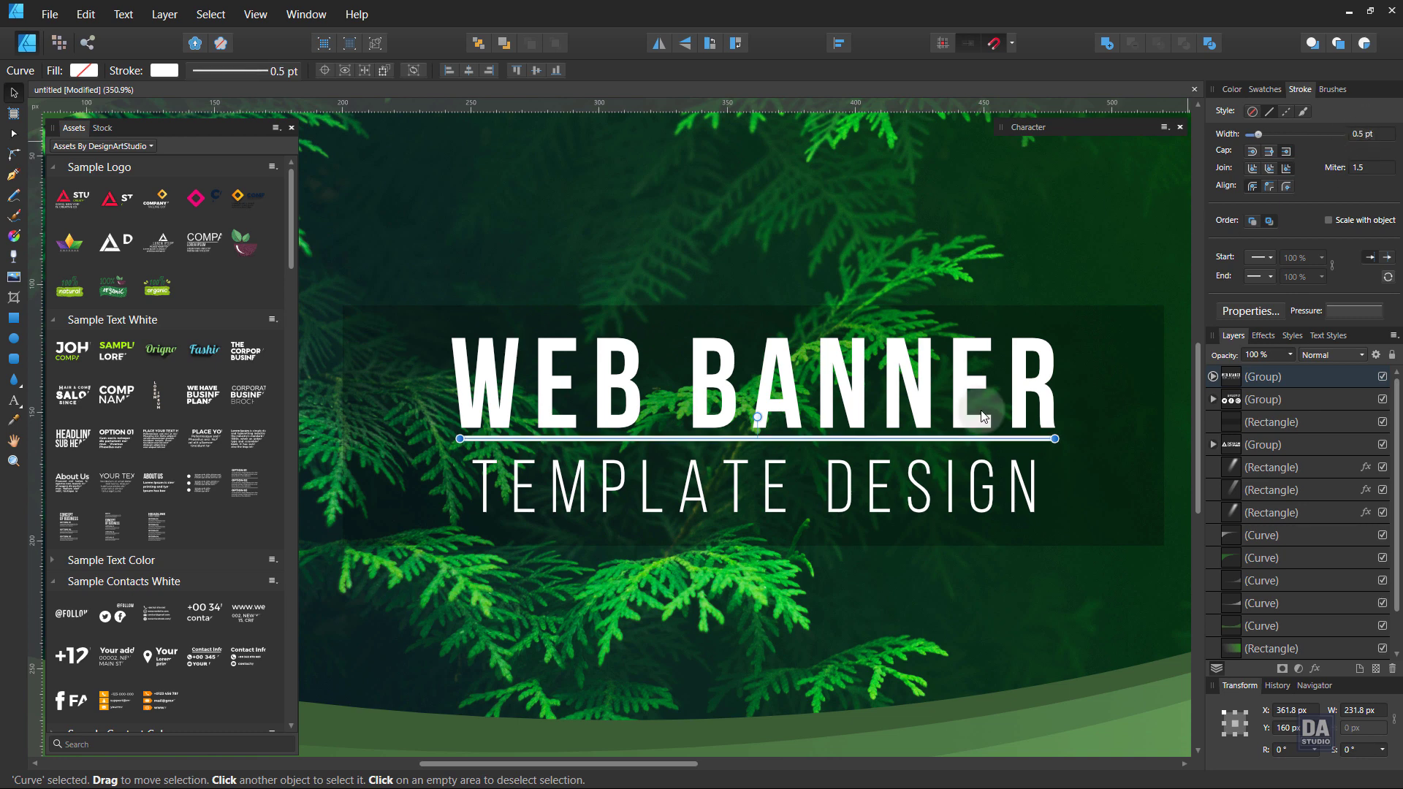
{"action": "left_click_drag", "start_coordinate": [798, 439], "coordinate": [796, 445]}
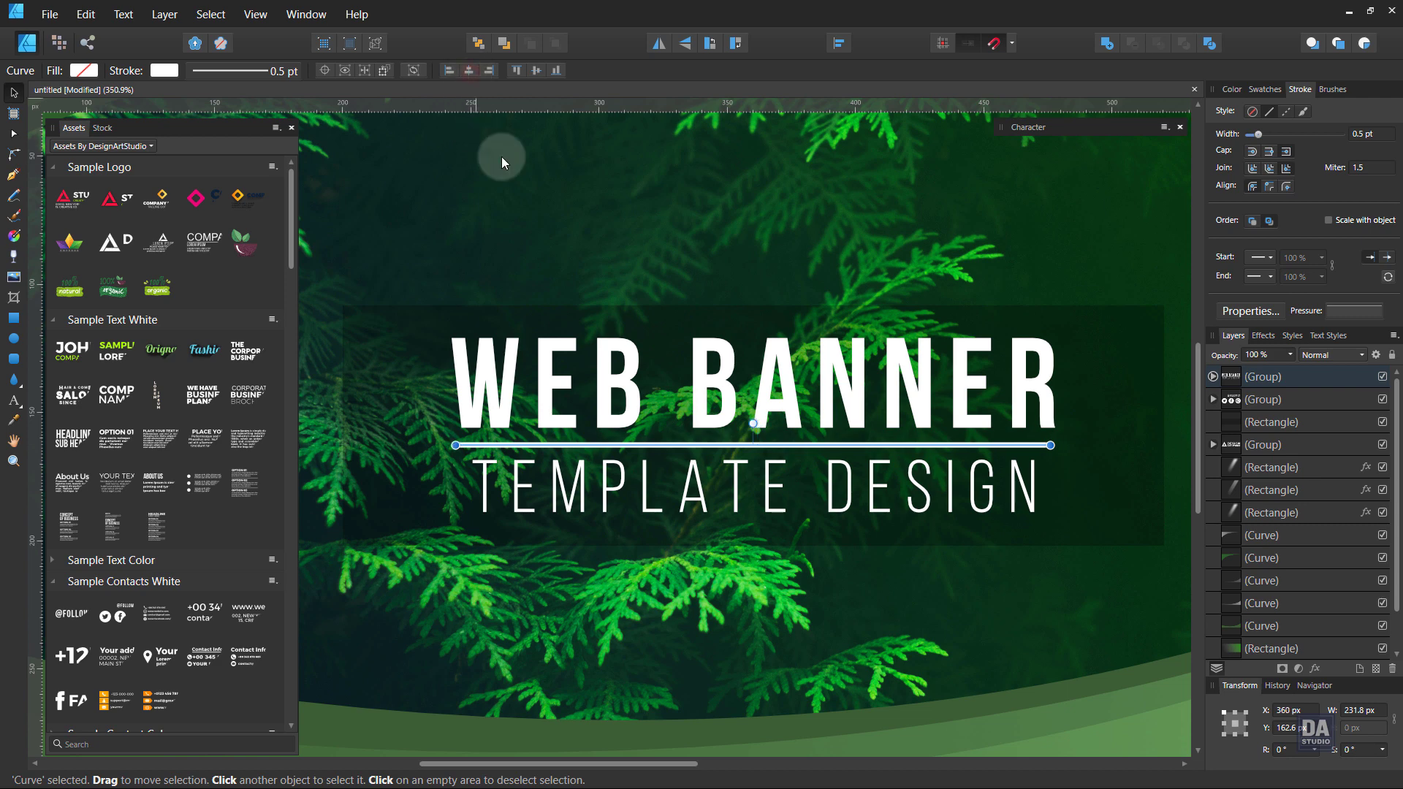
{"action": "scroll", "coordinate": [732, 479], "scroll_direction": "down", "scroll_amount": 5}
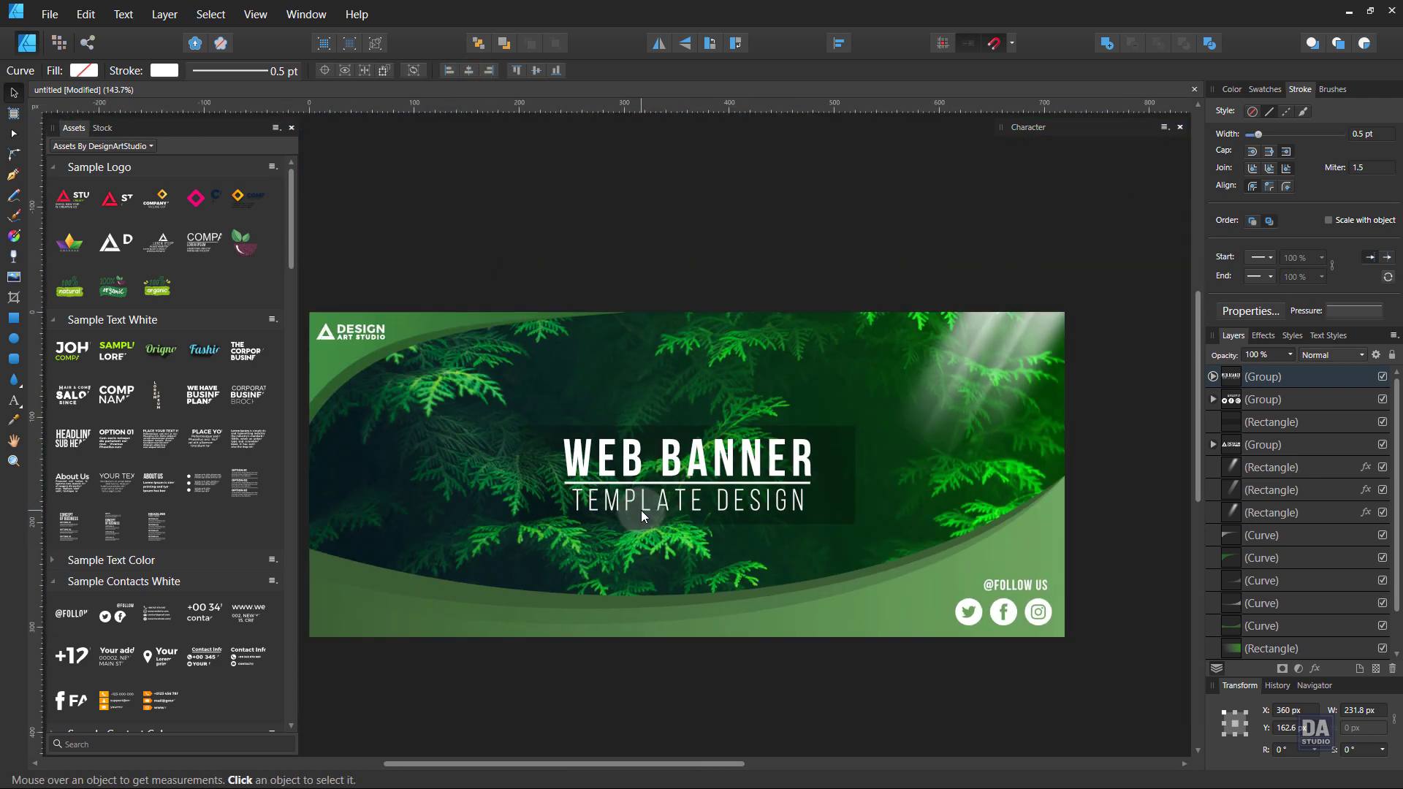
Narrow the dark box behind the title, then zoom out to the whole banner
{"action": "left_click", "coordinate": [844, 471]}
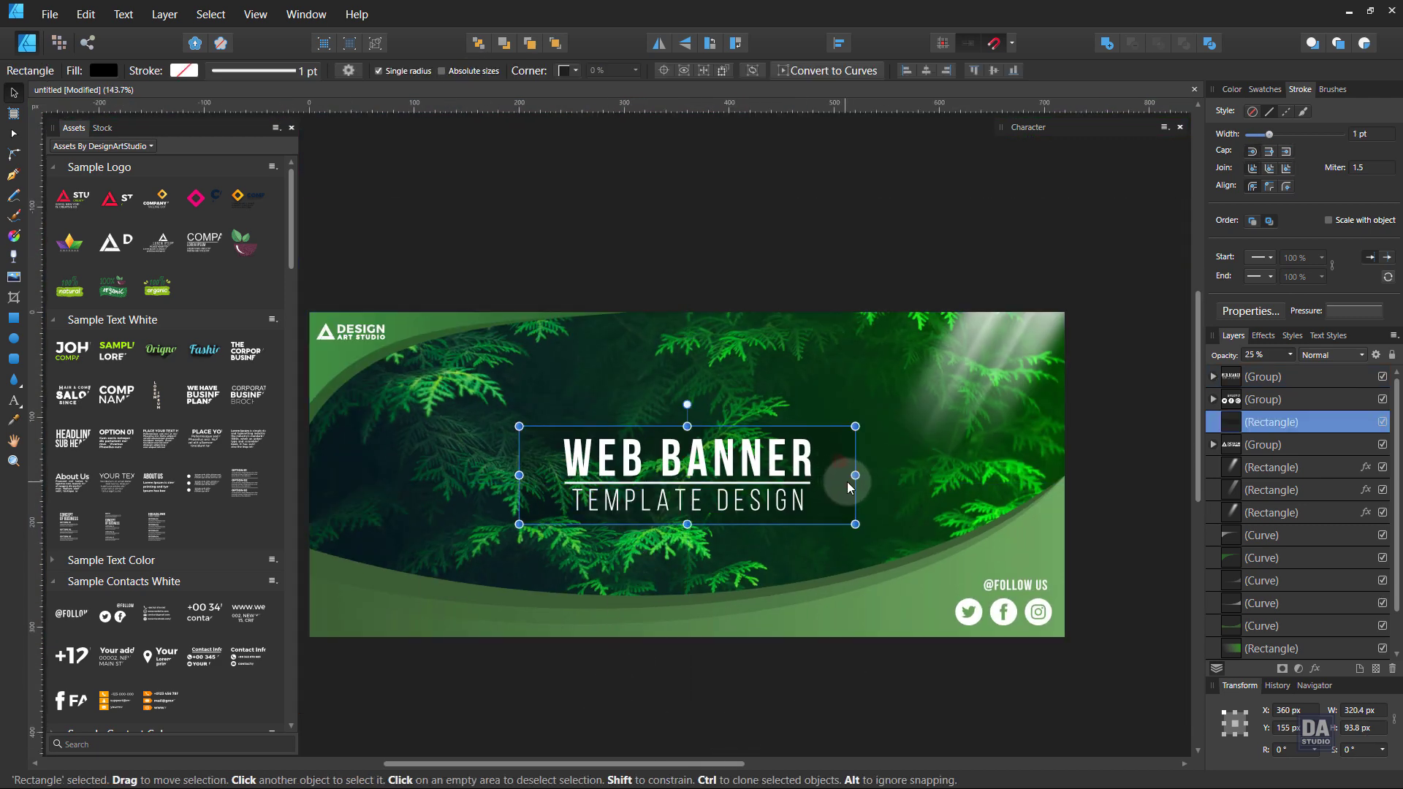
{"action": "left_click_drag", "start_coordinate": [854, 476], "coordinate": [834, 476]}
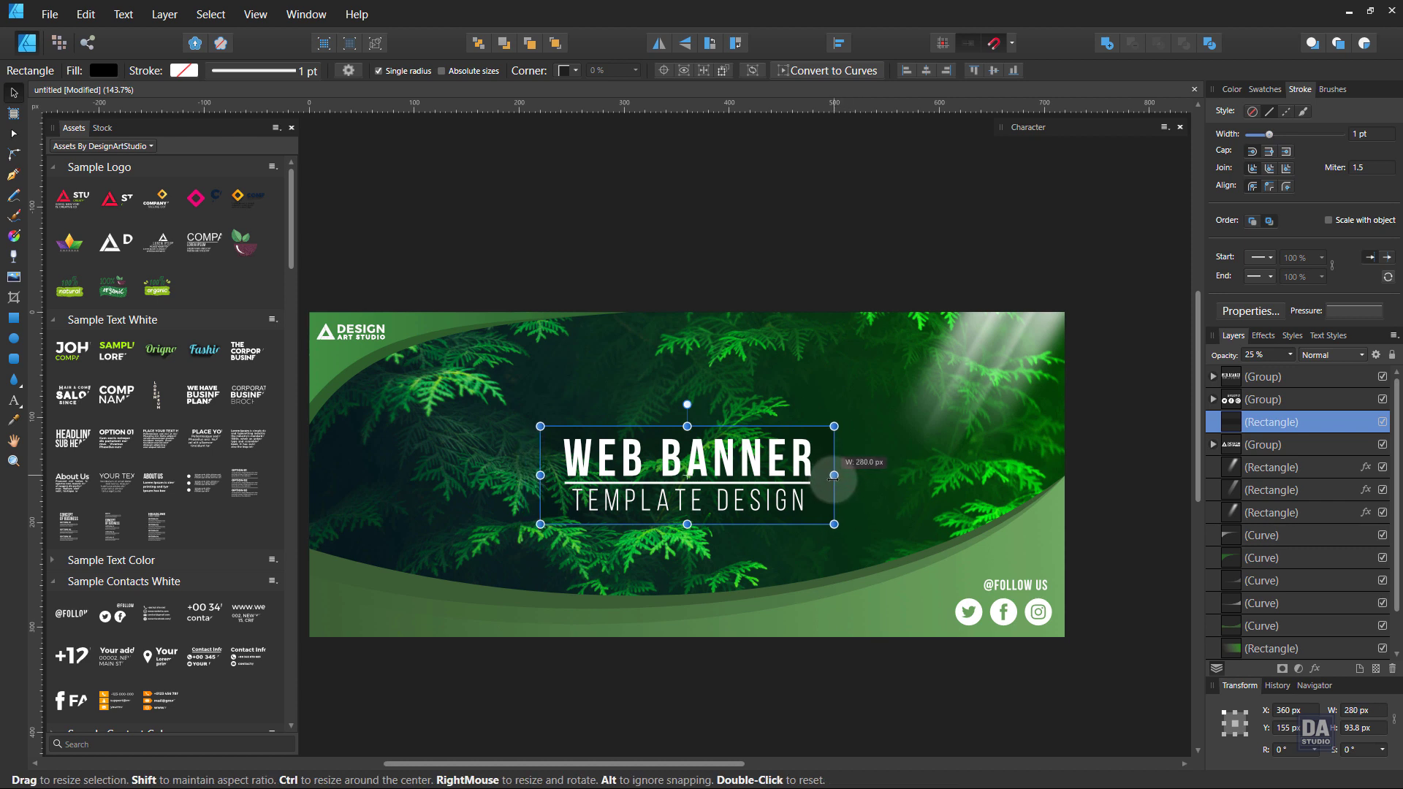
{"action": "left_click", "coordinate": [1169, 557]}
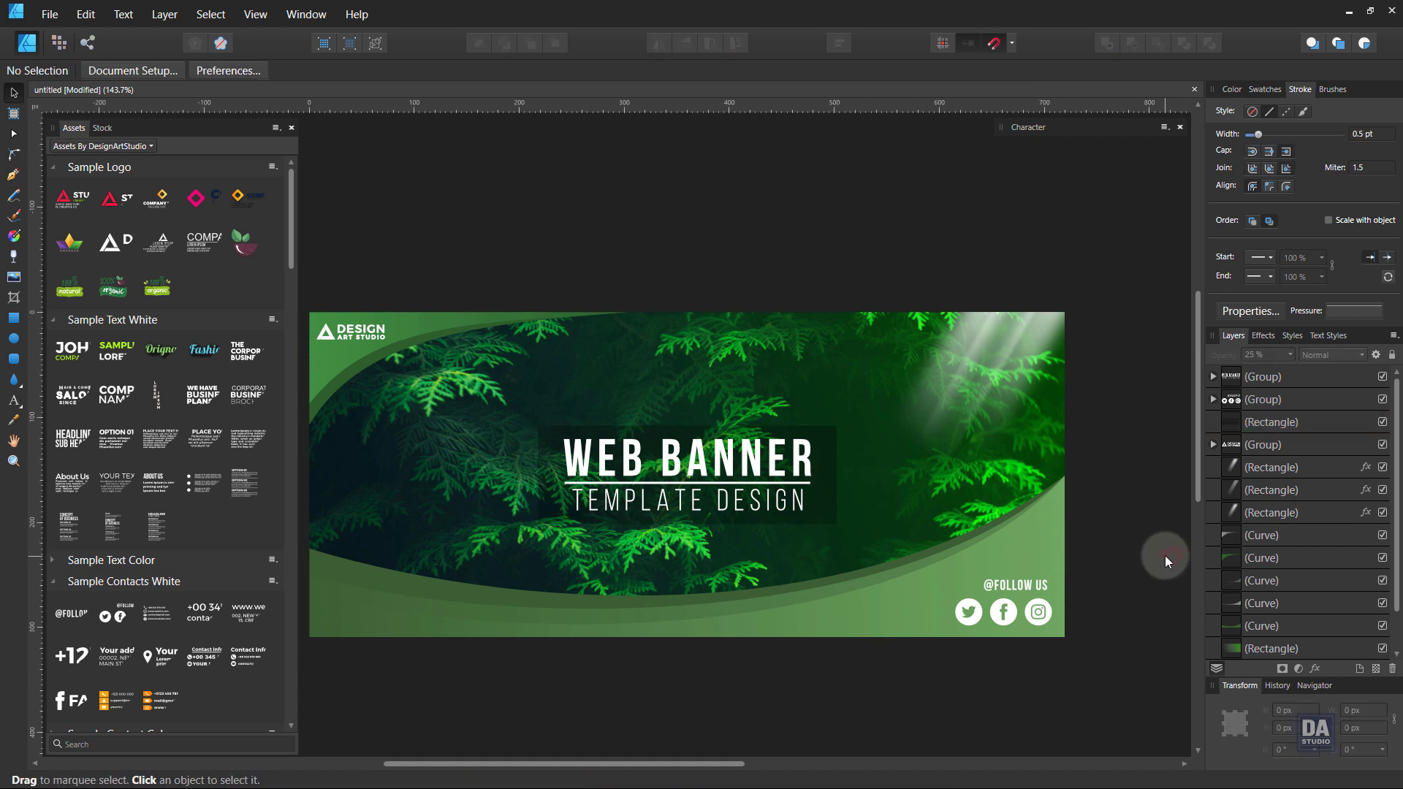
{"action": "key", "text": "z"}
{"action": "mouse_move", "coordinate": [1120, 568]}
{"action": "left_mouse_down"}
{"action": "mouse_move", "coordinate": [946, 507]}
{"action": "mouse_move", "coordinate": [792, 509]}
{"action": "left_mouse_up"}
{"action": "key", "text": "v"}
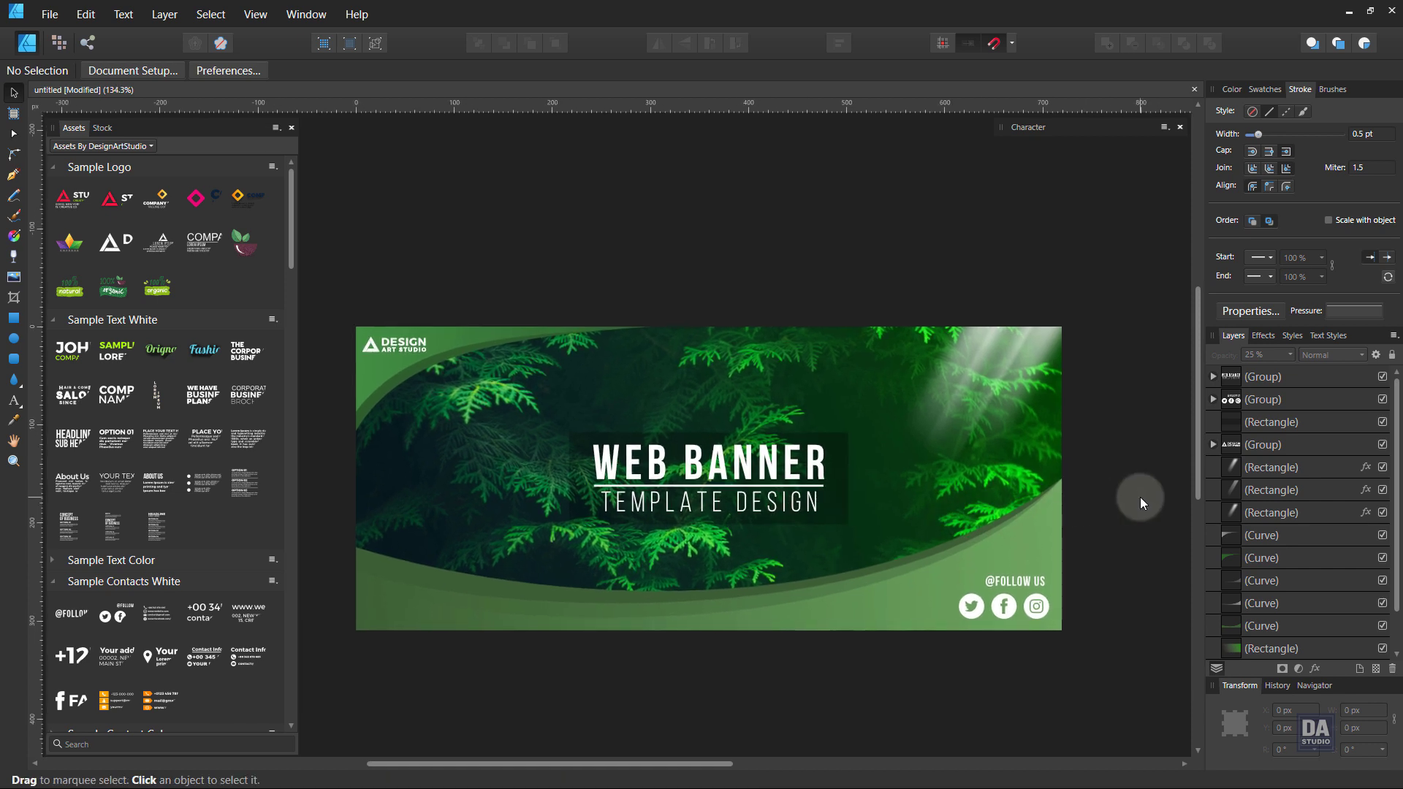
Move the title block up slightly on the banner
{"action": "left_click_drag", "start_coordinate": [799, 509], "coordinate": [799, 494]}
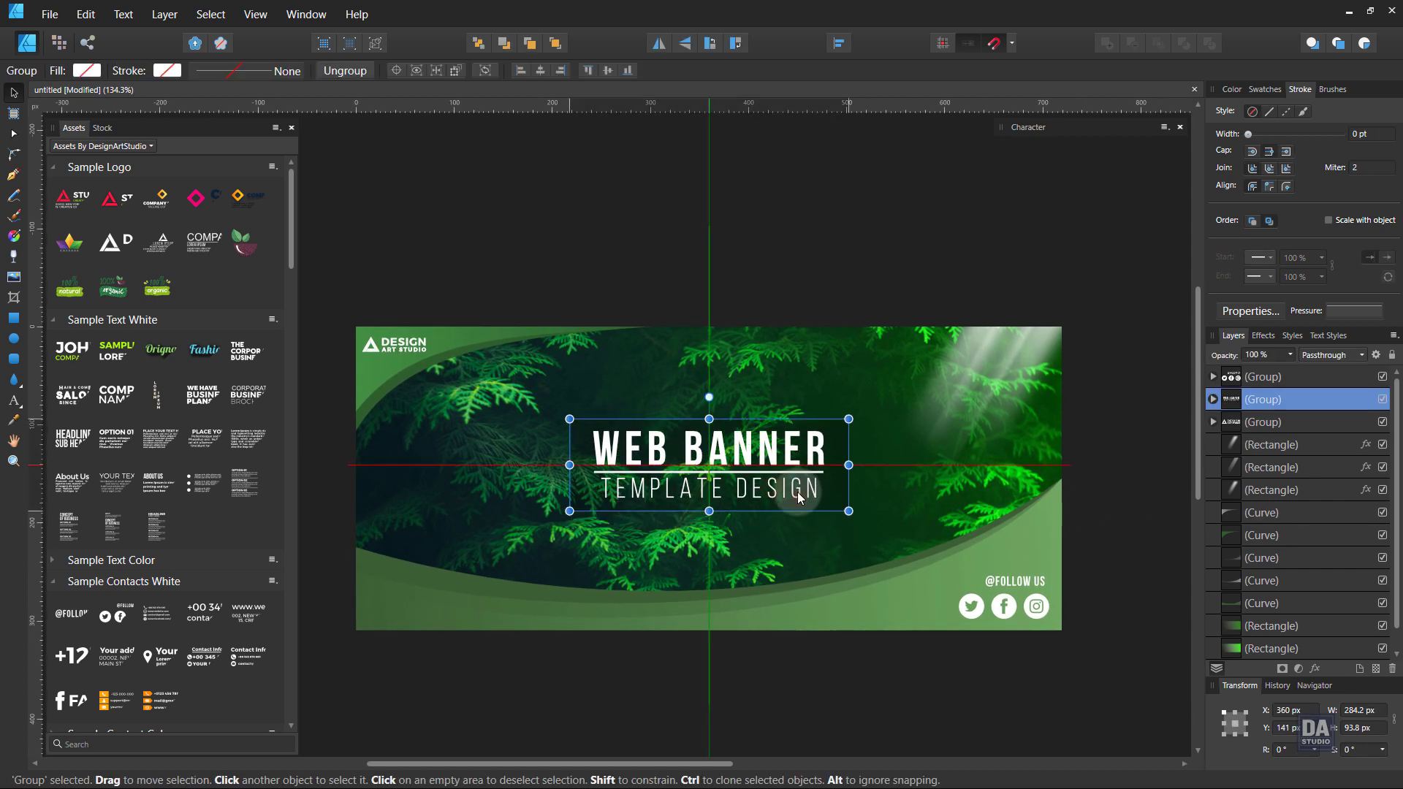
{"action": "left_click", "coordinate": [1088, 494]}
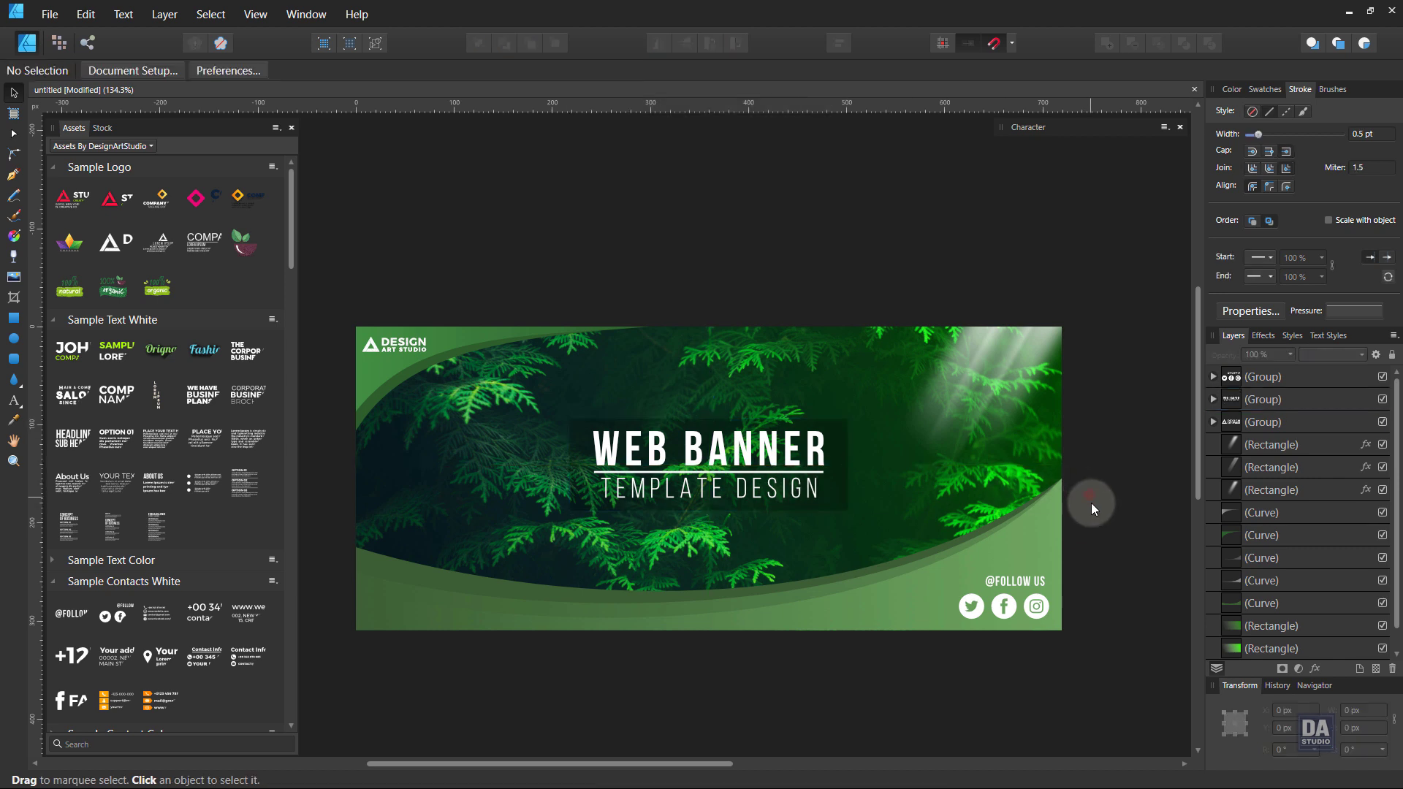
{"action": "key", "text": "z"}
{"action": "left_click_drag", "start_coordinate": [656, 563], "coordinate": [645, 561]}
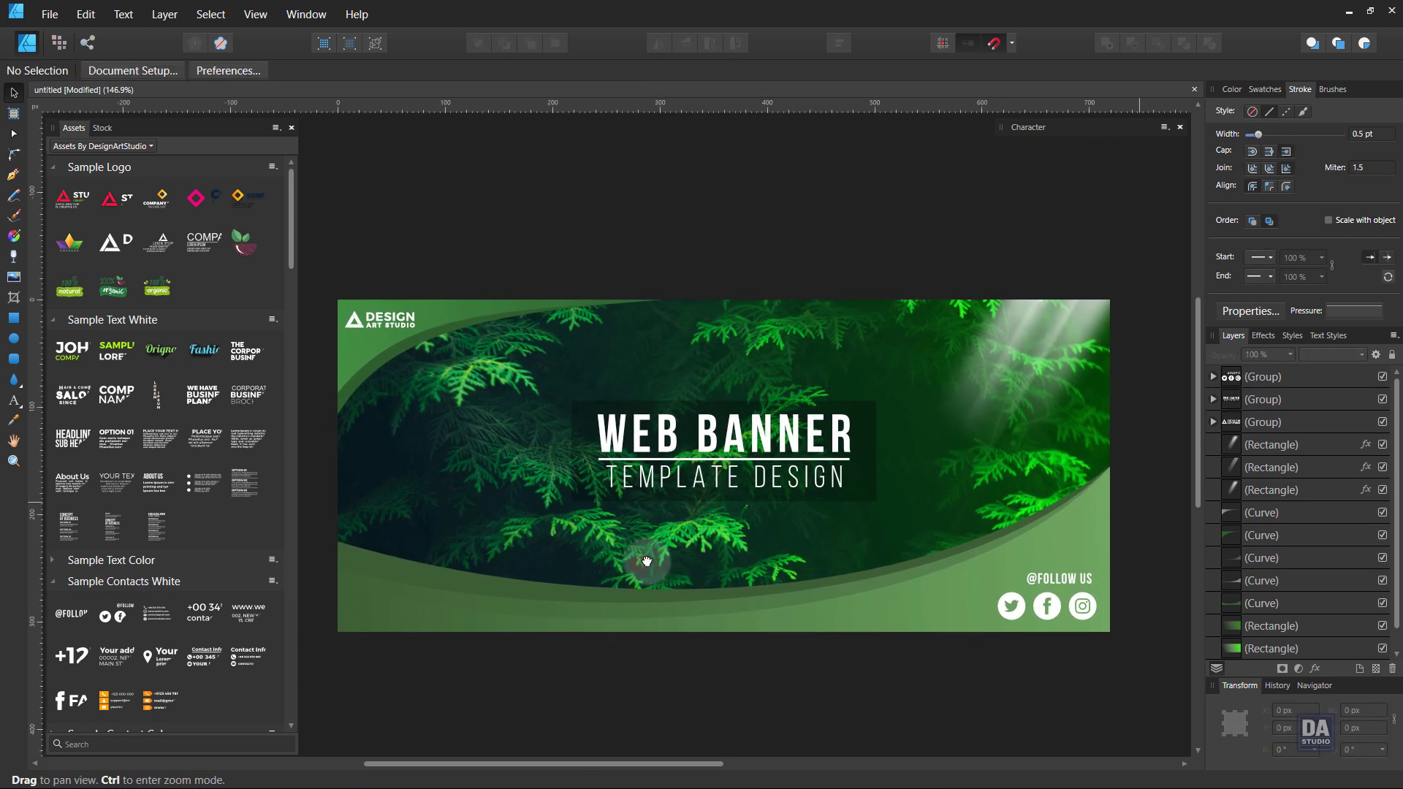
{"action": "key", "text": "v"}
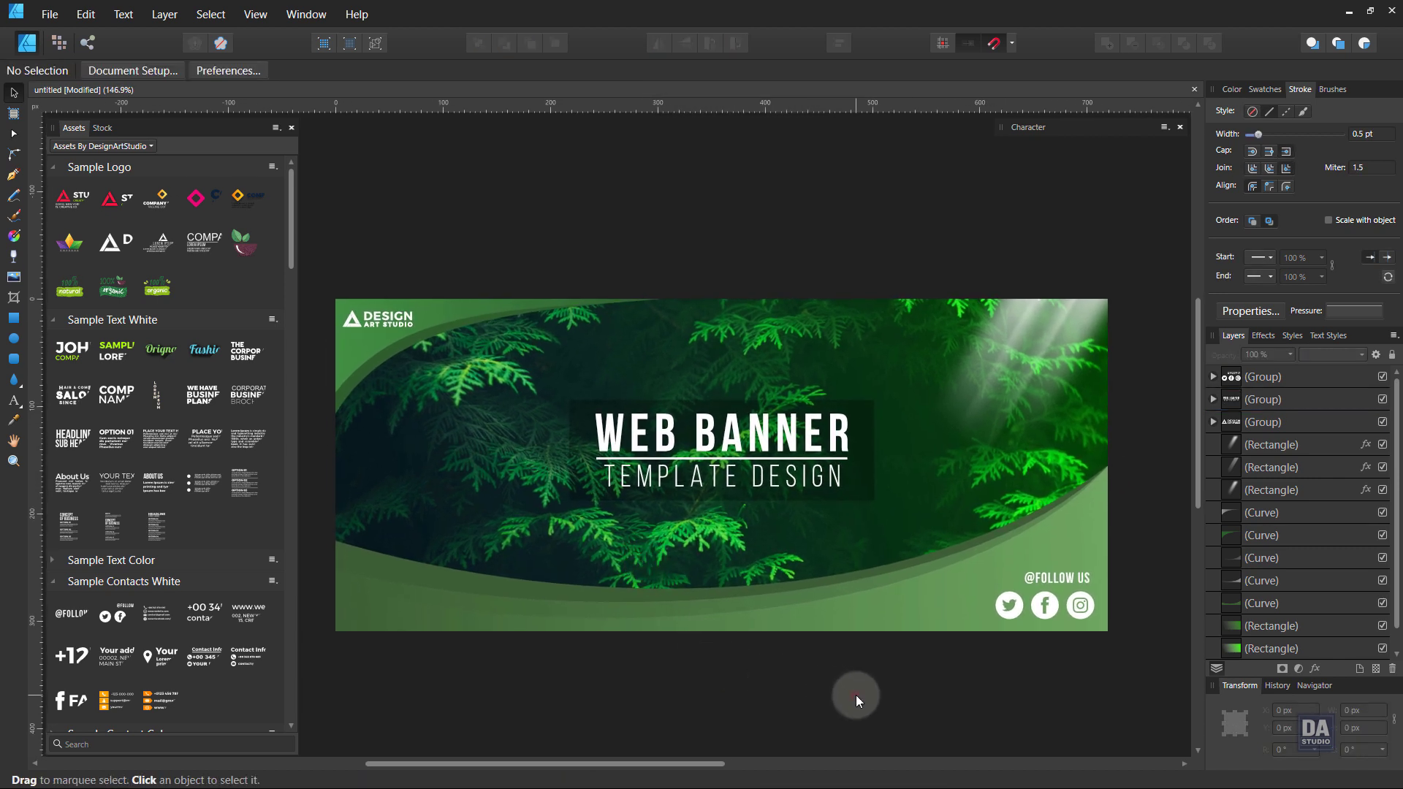